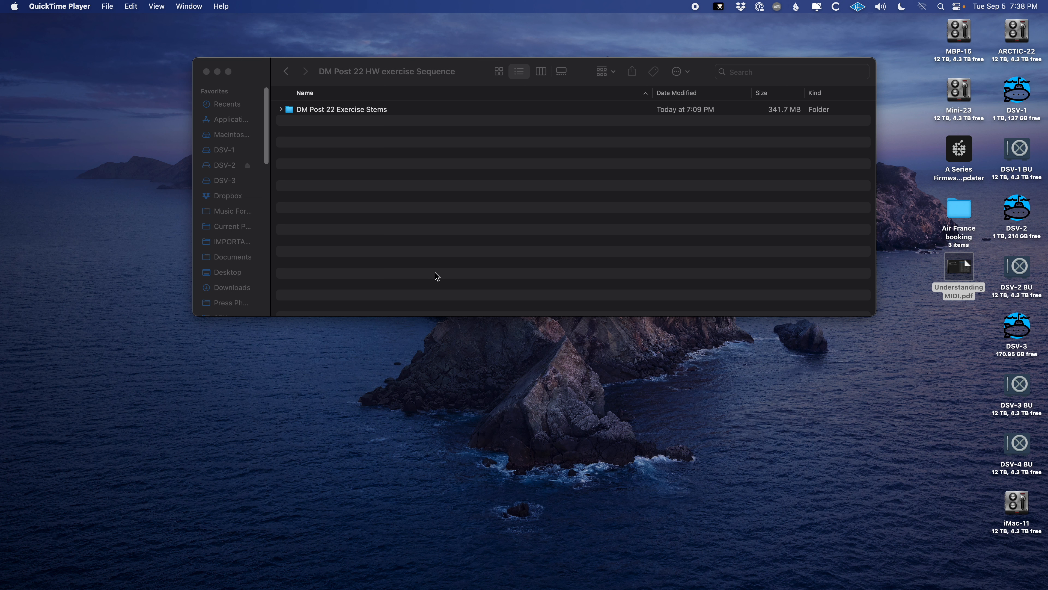
Examine the audio files inside the DM Post 22 Exercise Stems folder, then collapse the folder.
{"action": "left_click", "coordinate": [443, 261]}
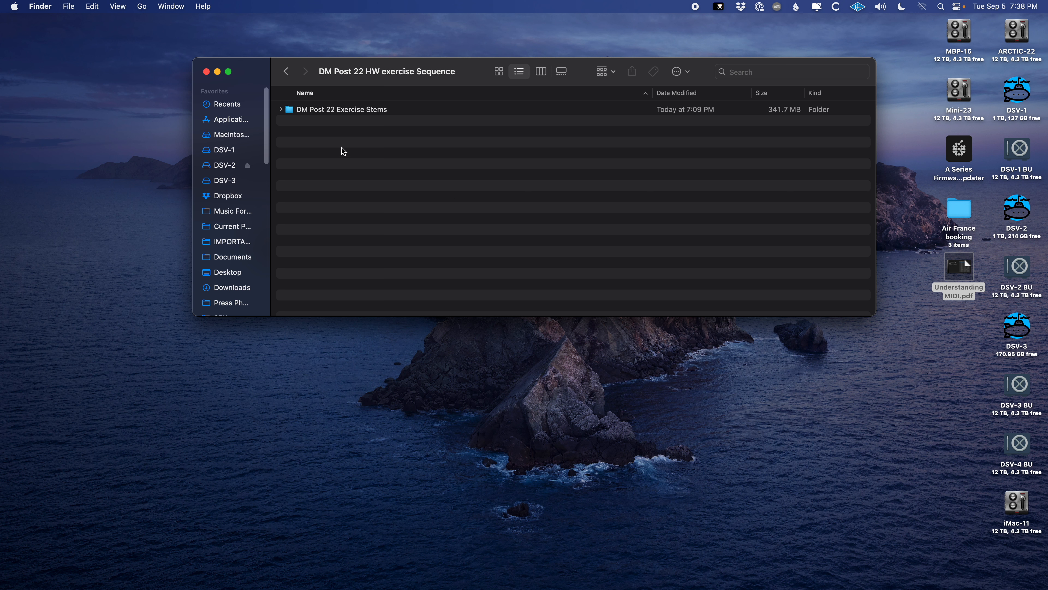
{"action": "left_click", "coordinate": [294, 113]}
{"action": "left_click", "coordinate": [282, 110]}
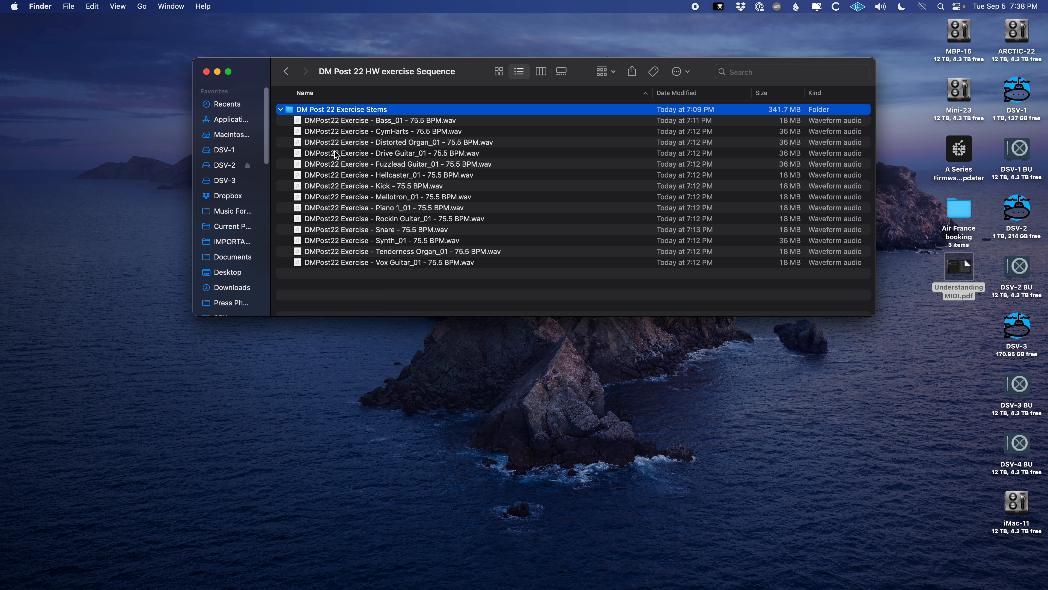
{"action": "left_click", "coordinate": [281, 109]}
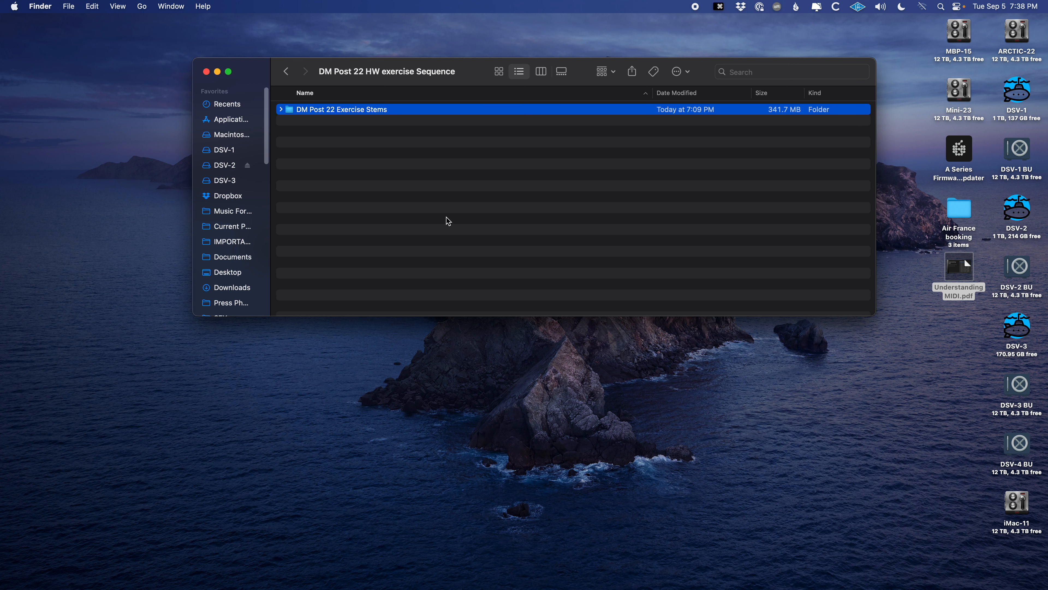
{"action": "left_click", "coordinate": [450, 221]}
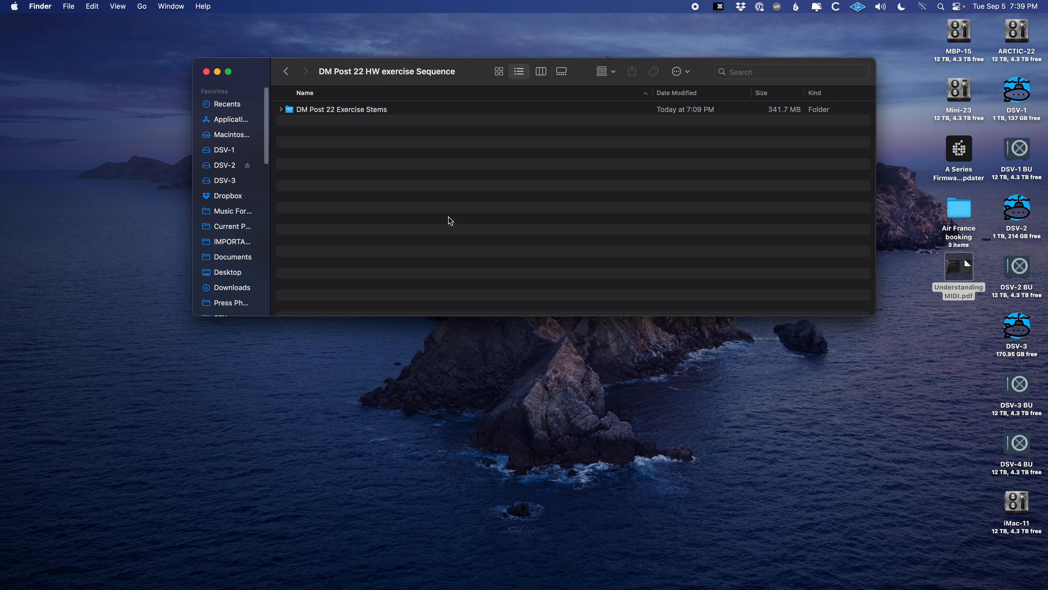
Switch to Pro Tools and start a new local session named "Whales are neat".
{"action": "key", "text": "super+Tab"}
{"action": "key", "text": "super+Tab"}
{"action": "key", "text": "super+Tab"}
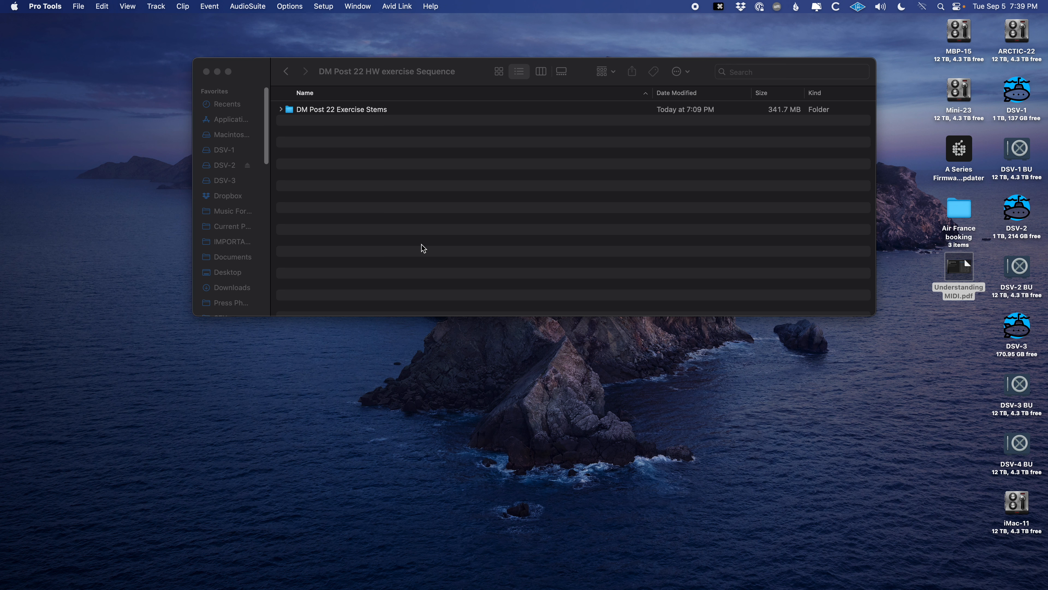
{"action": "left_click", "coordinate": [78, 7]}
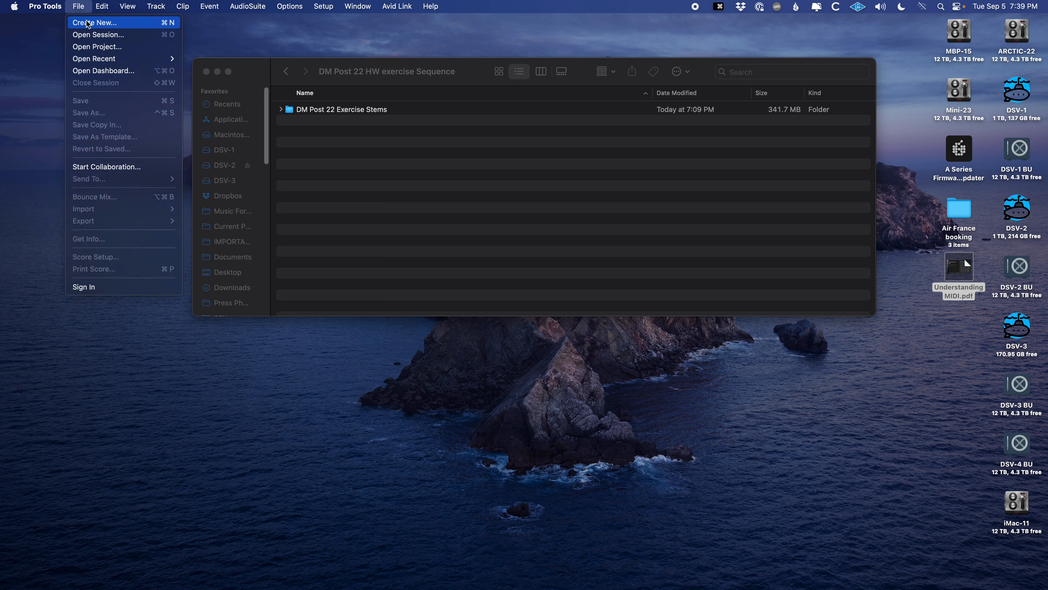
{"action": "left_click", "coordinate": [538, 246]}
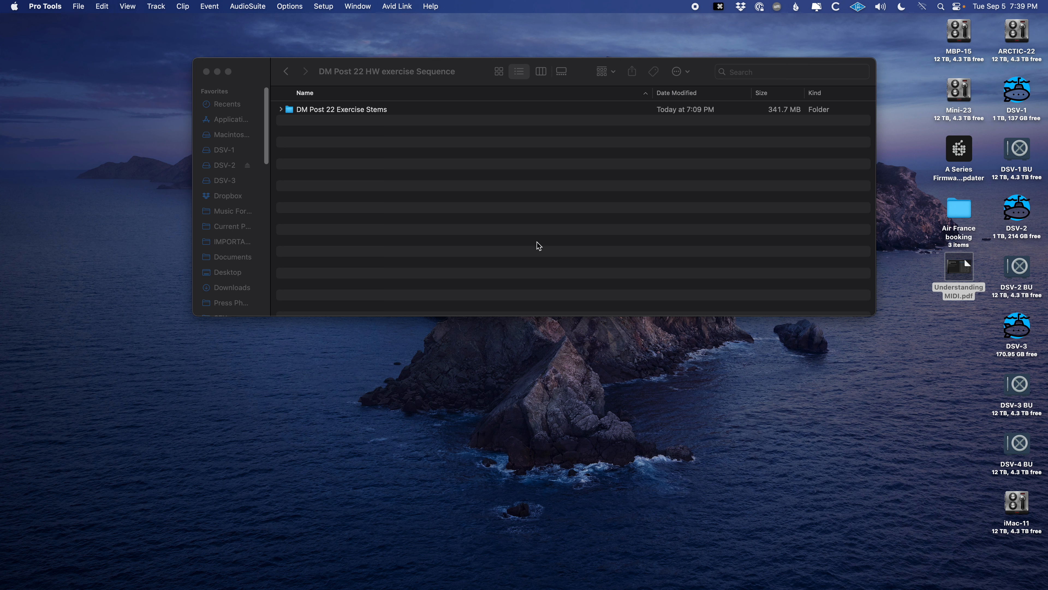
{"action": "key", "text": "super+n"}
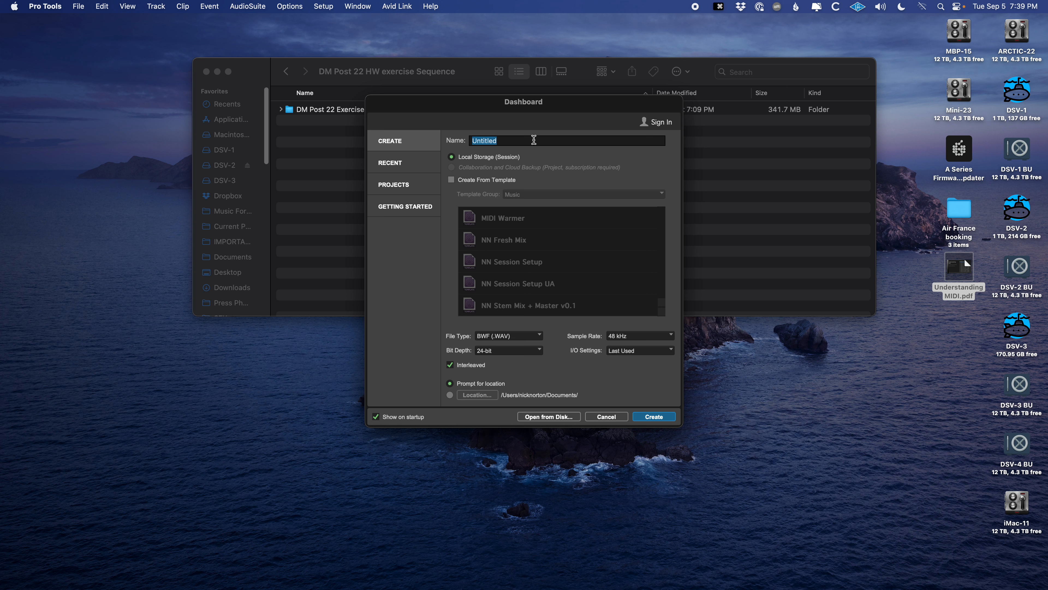
{"action": "type", "text": "W"}
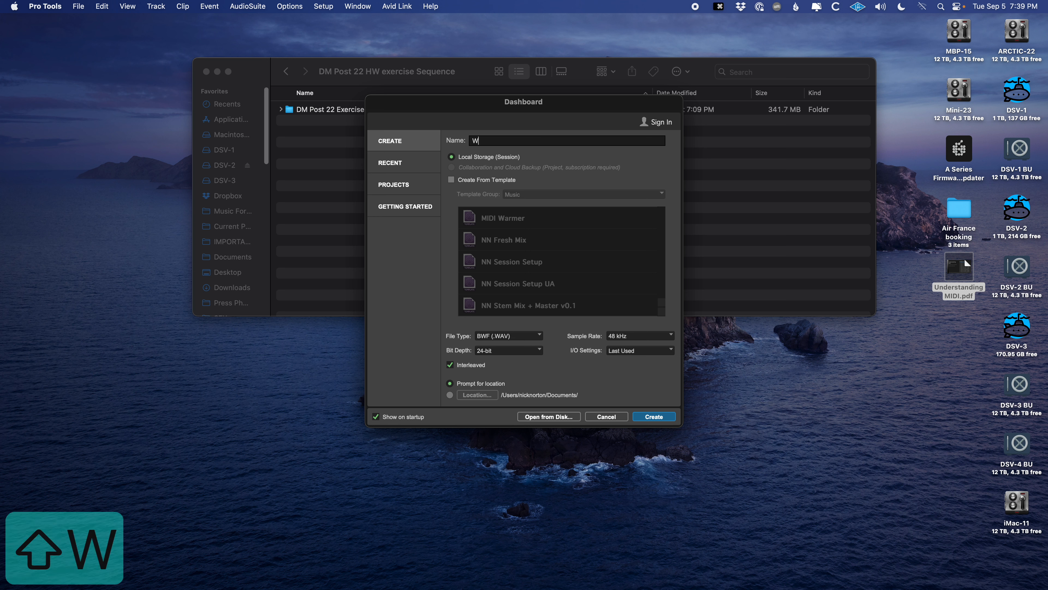
{"action": "type", "text": "hales are neat"}
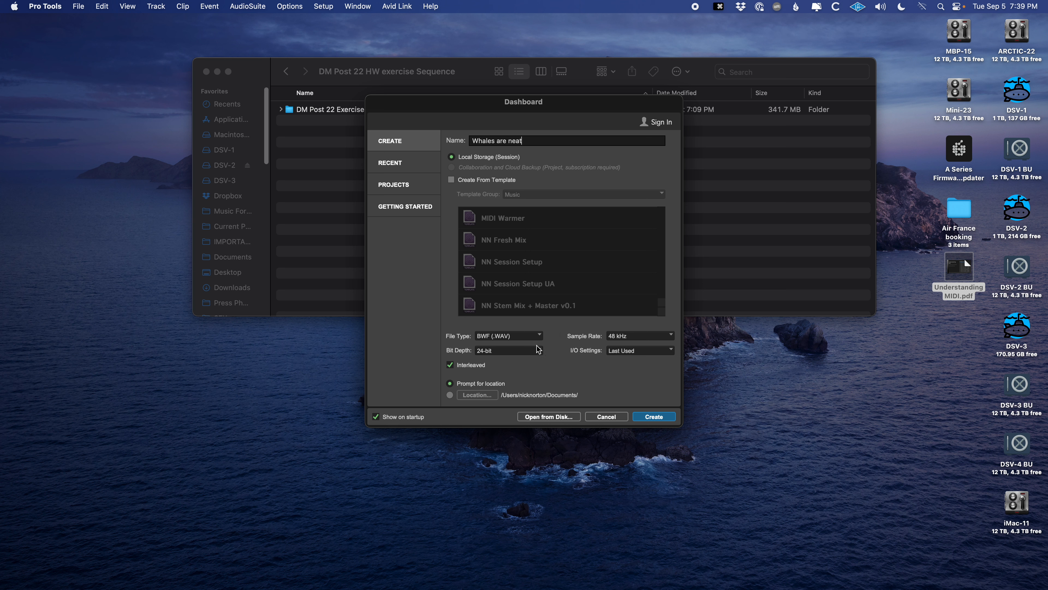
Choose BWF (.WAV) file type, 24-bit depth and 48 kHz sample rate for the new session.
{"action": "left_click", "coordinate": [520, 341]}
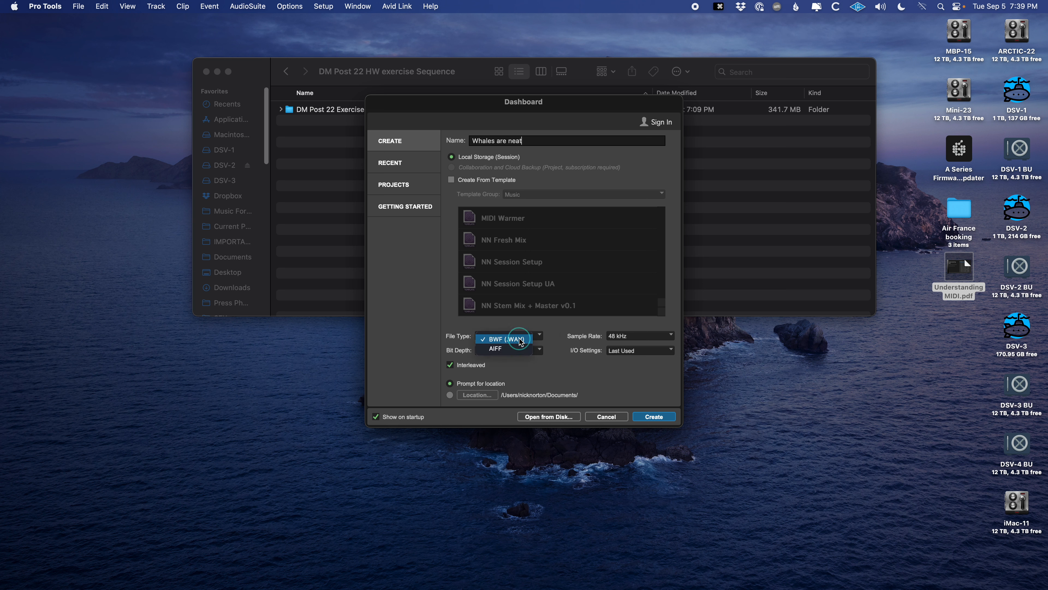
{"action": "left_click", "coordinate": [517, 341]}
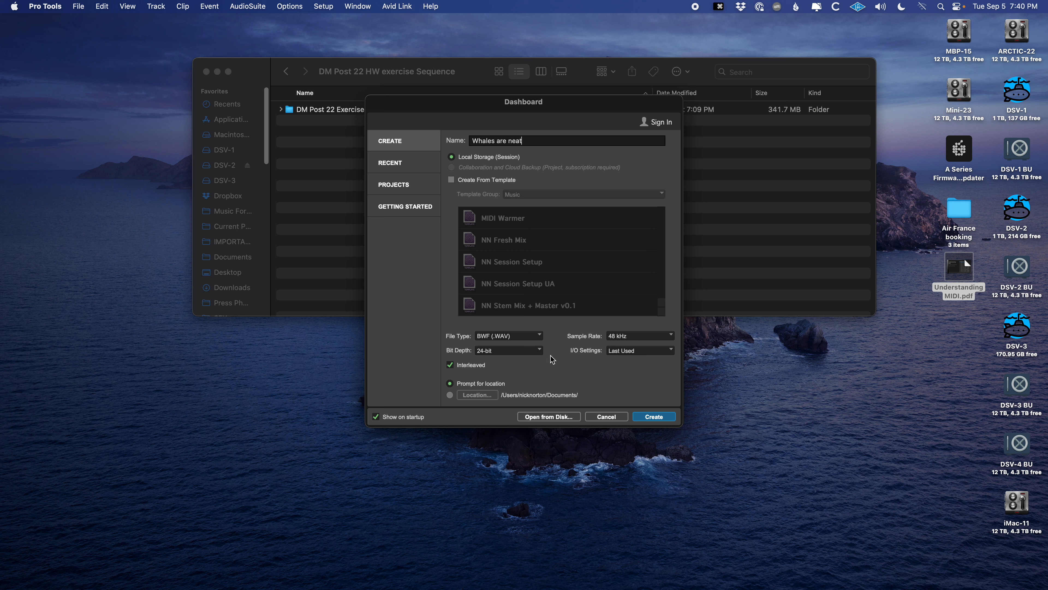
{"action": "left_click", "coordinate": [536, 352]}
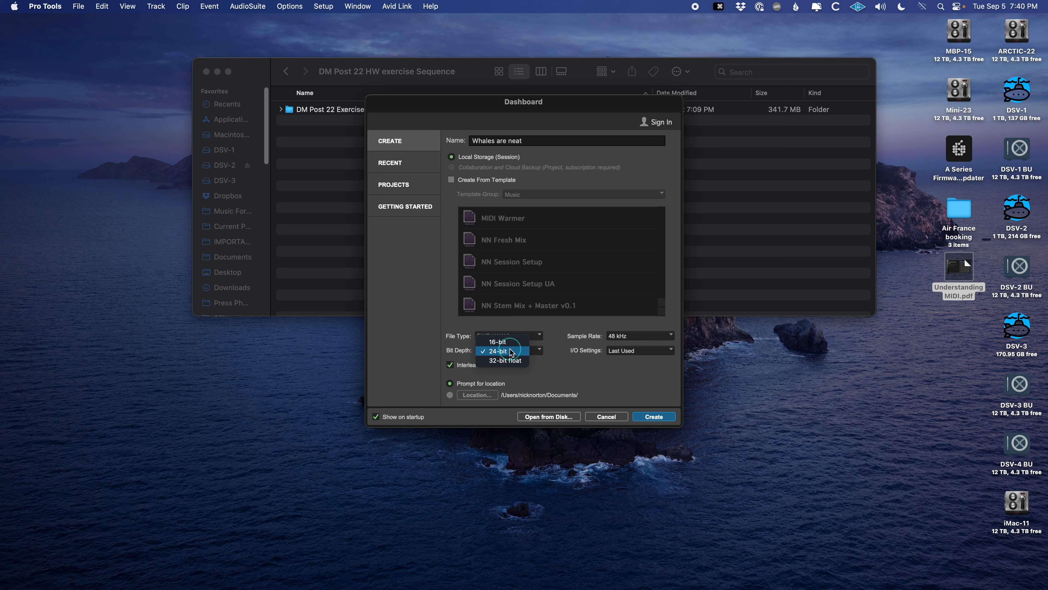
{"action": "left_click", "coordinate": [511, 351]}
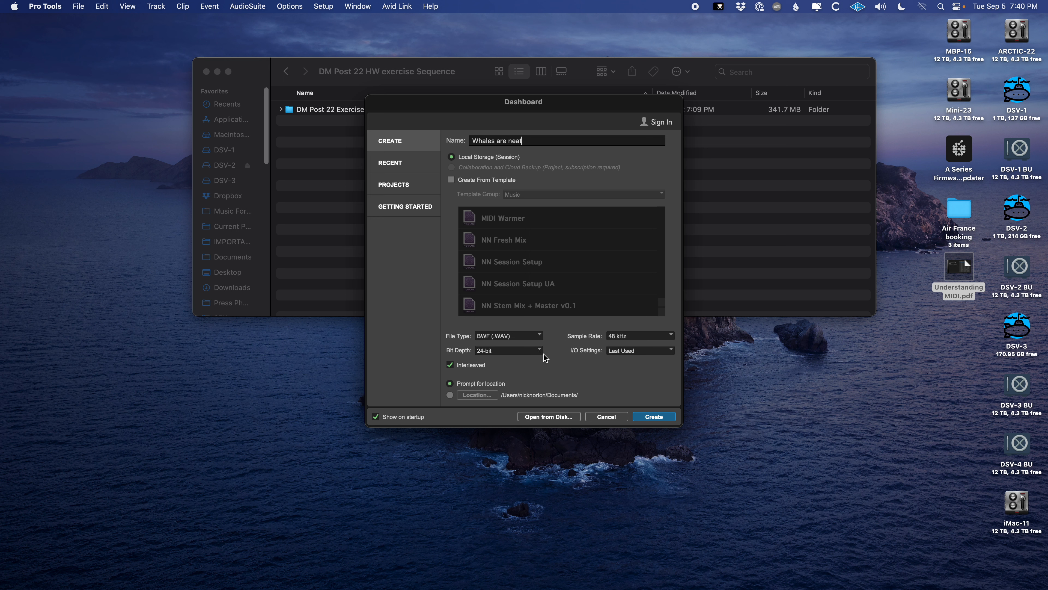
{"action": "left_click", "coordinate": [638, 340]}
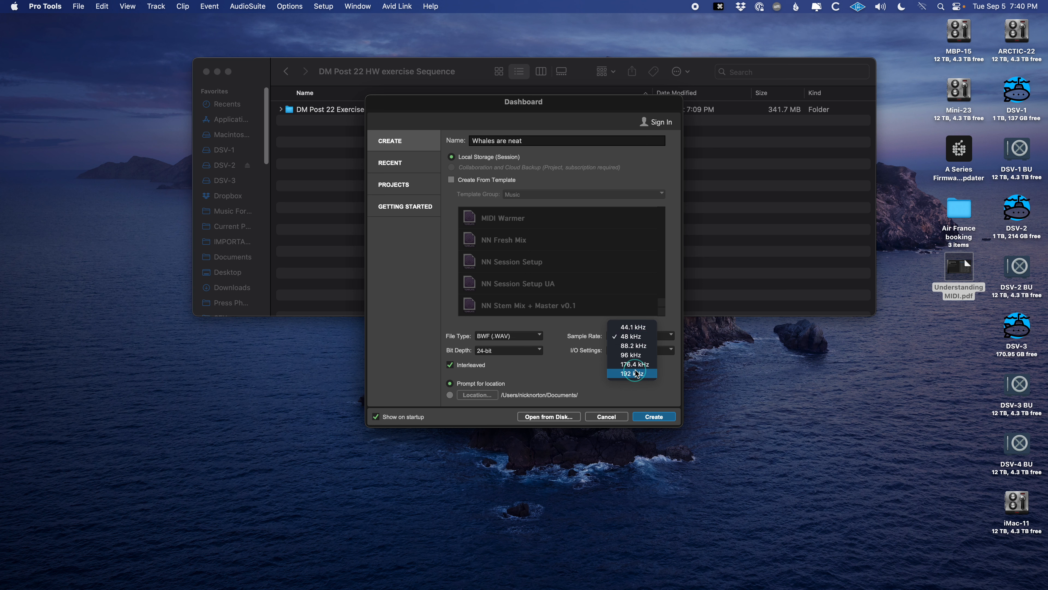
{"action": "left_click", "coordinate": [644, 336]}
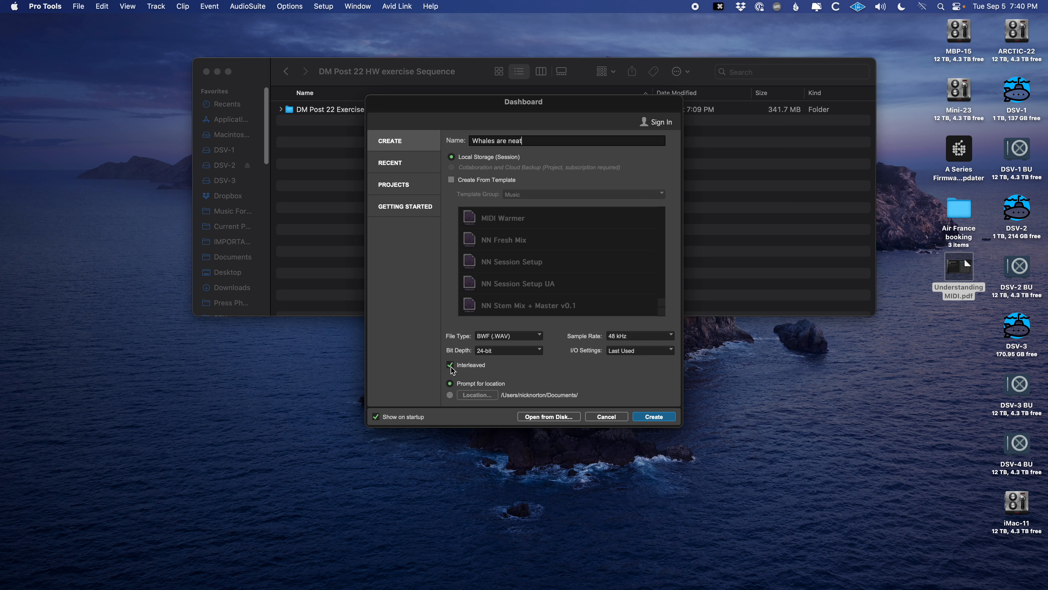
Create the session with Interleaved enabled and Prompt for location selected.
{"action": "left_click", "coordinate": [451, 366]}
{"action": "left_click", "coordinate": [451, 364]}
{"action": "left_click", "coordinate": [450, 384]}
{"action": "left_click", "coordinate": [655, 416]}
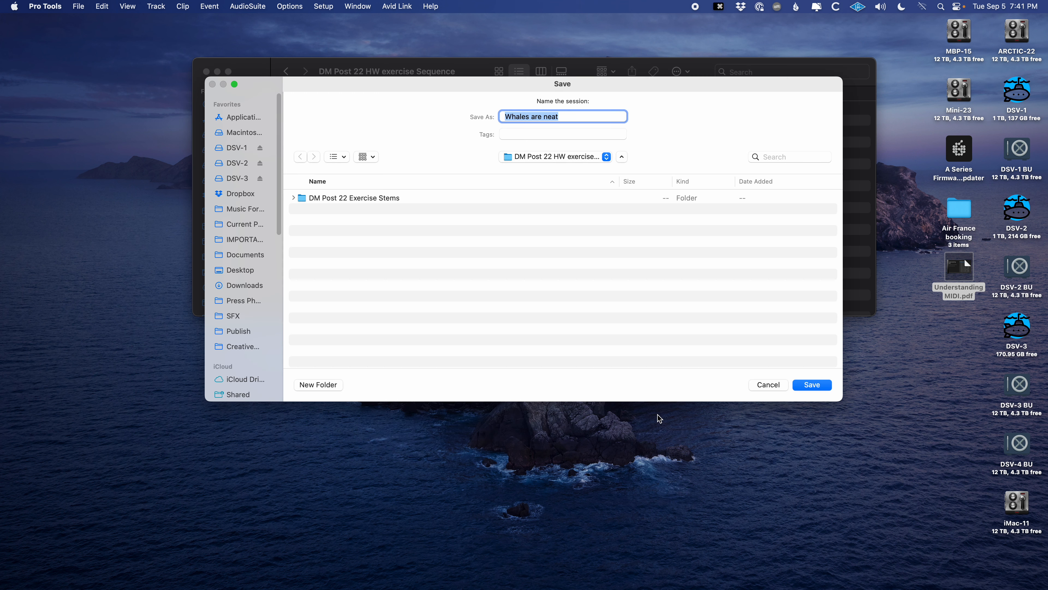
Save the Whales are neat session in the DM Post 22 HW exercise Sequence folder inside TEACHING.
{"action": "left_click", "coordinate": [556, 157]}
{"action": "left_click", "coordinate": [574, 170]}
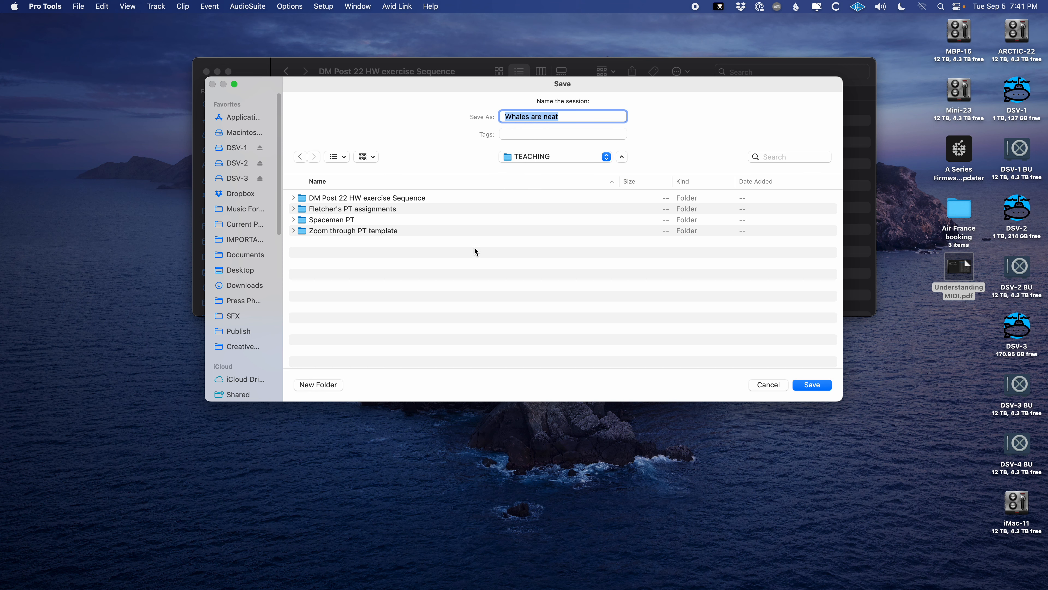
{"action": "double_click", "coordinate": [392, 197]}
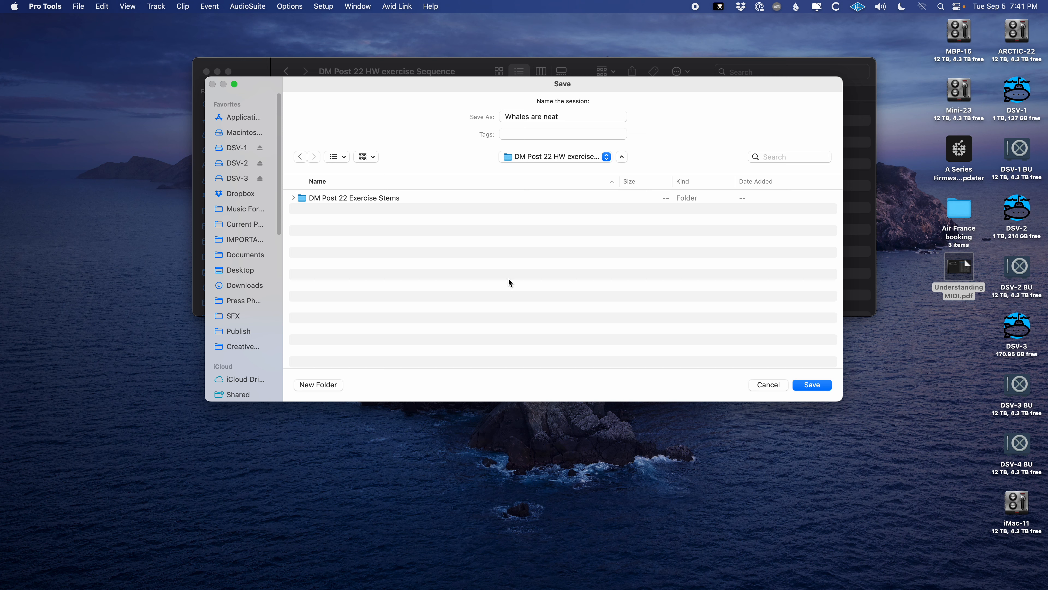
{"action": "left_click_drag", "start_coordinate": [363, 84], "coordinate": [380, 256]}
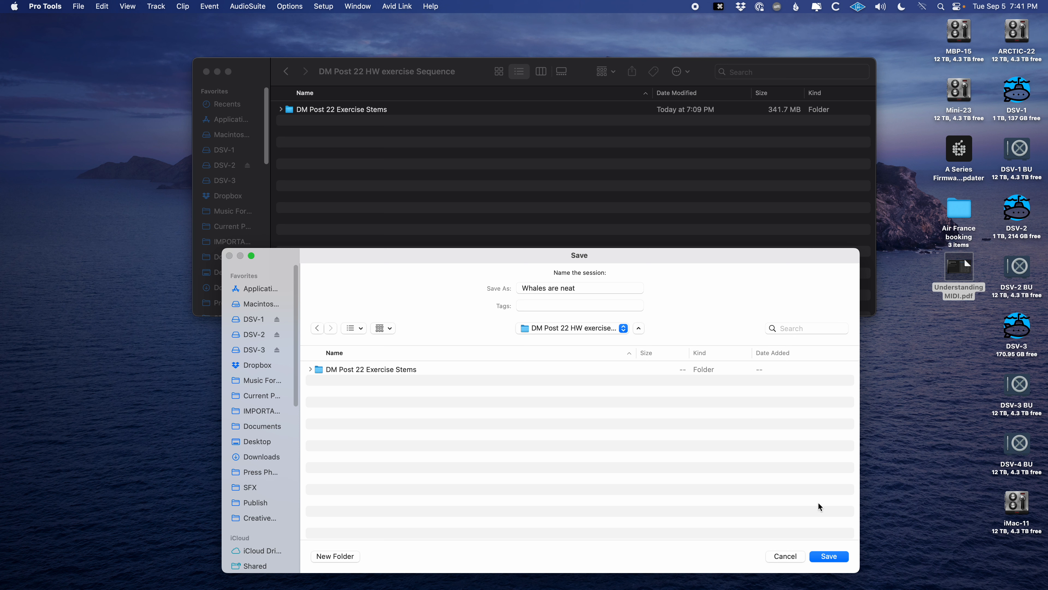
{"action": "left_click", "coordinate": [838, 557]}
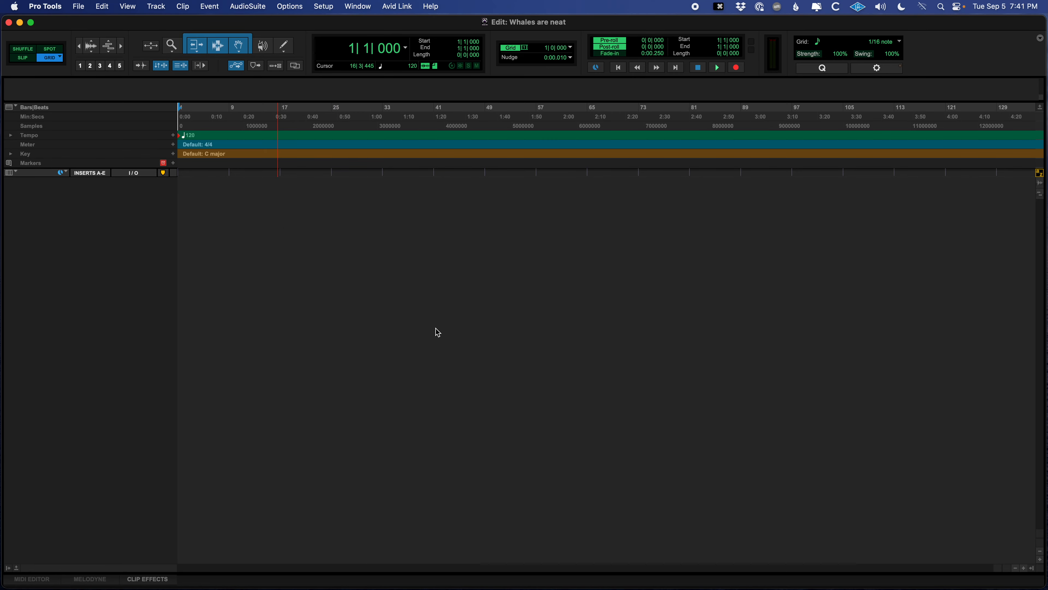
Switch to Finder and examine the Whales are neat session folder, including its Audio Files folder and .ptx session file.
{"action": "key", "text": "super+Tab"}
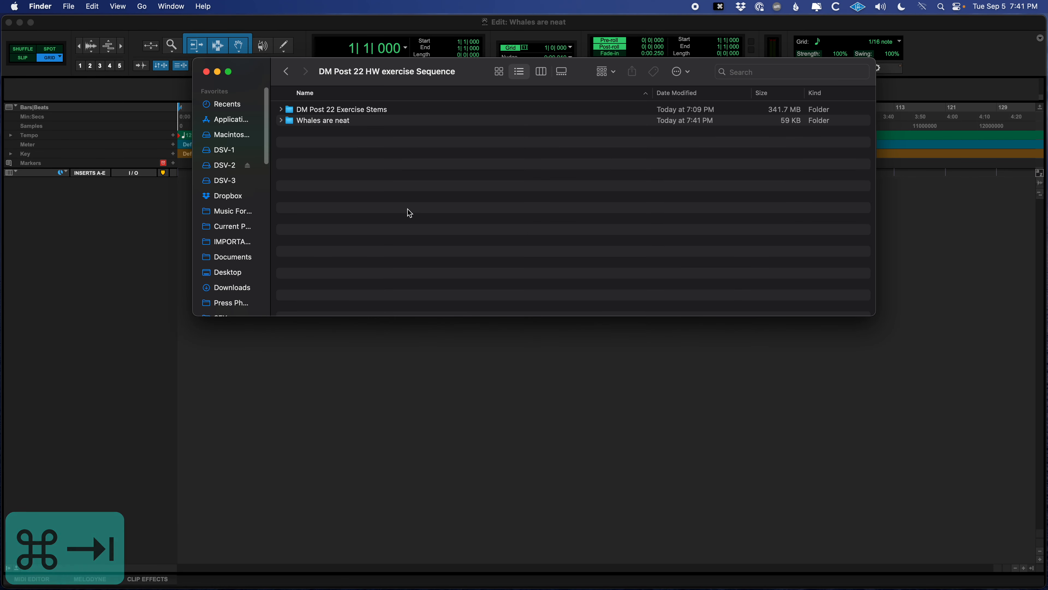
{"action": "left_click", "coordinate": [281, 120]}
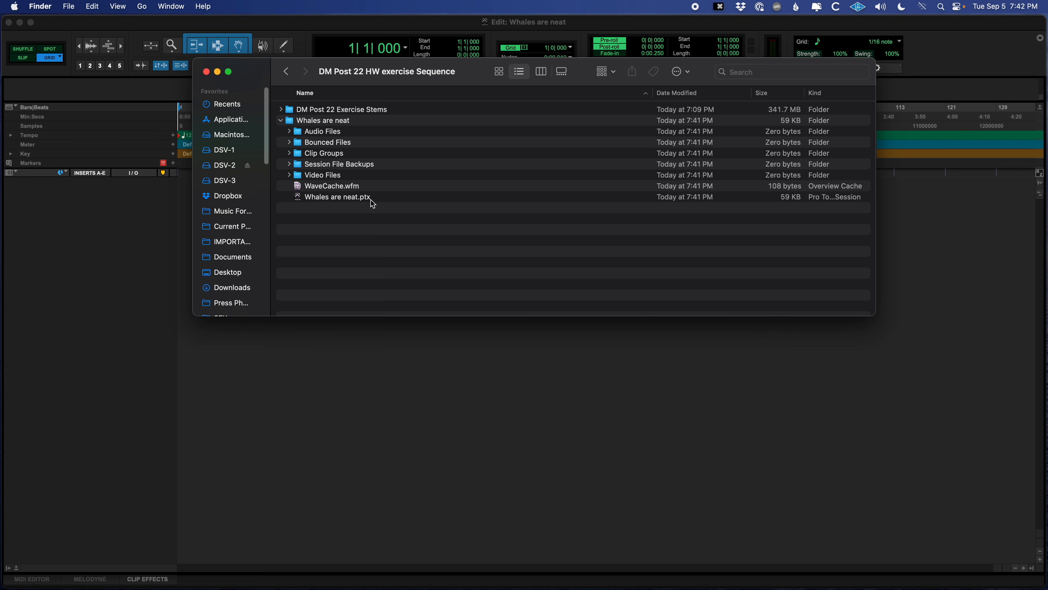
{"action": "left_click", "coordinate": [346, 27]}
{"action": "key", "text": "super+Tab"}
{"action": "left_click", "coordinate": [330, 132]}
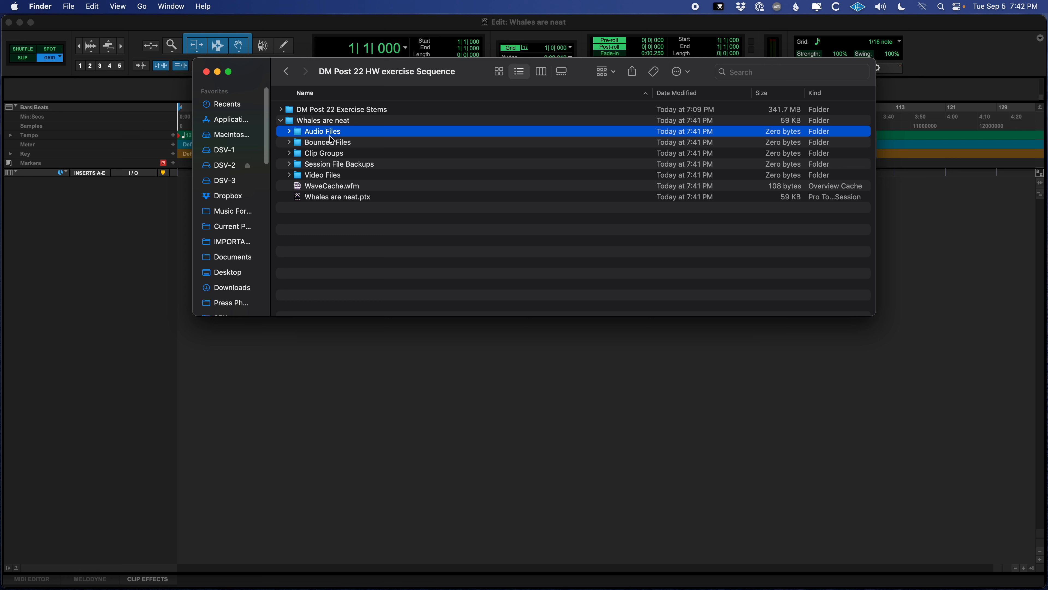
{"action": "left_click", "coordinate": [289, 131]}
{"action": "left_click", "coordinate": [343, 201]}
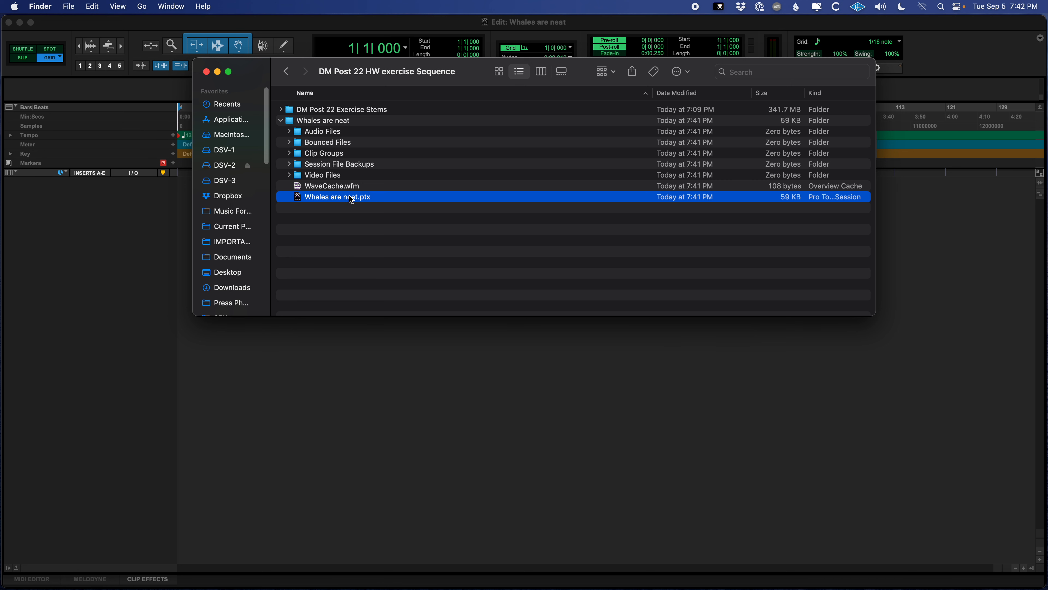
{"action": "left_click", "coordinate": [330, 120]}
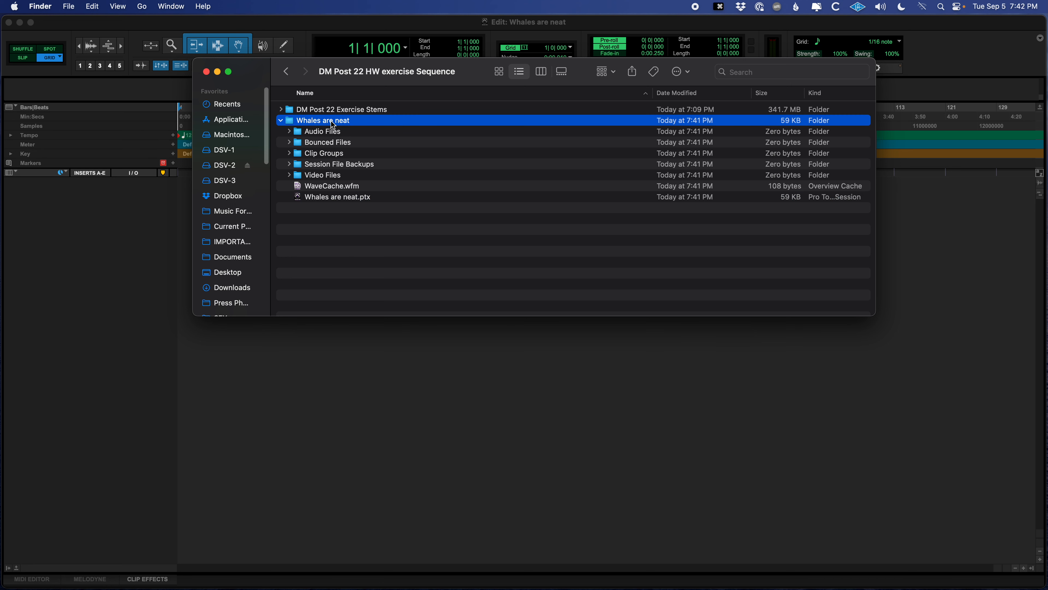
{"action": "left_click", "coordinate": [332, 132]}
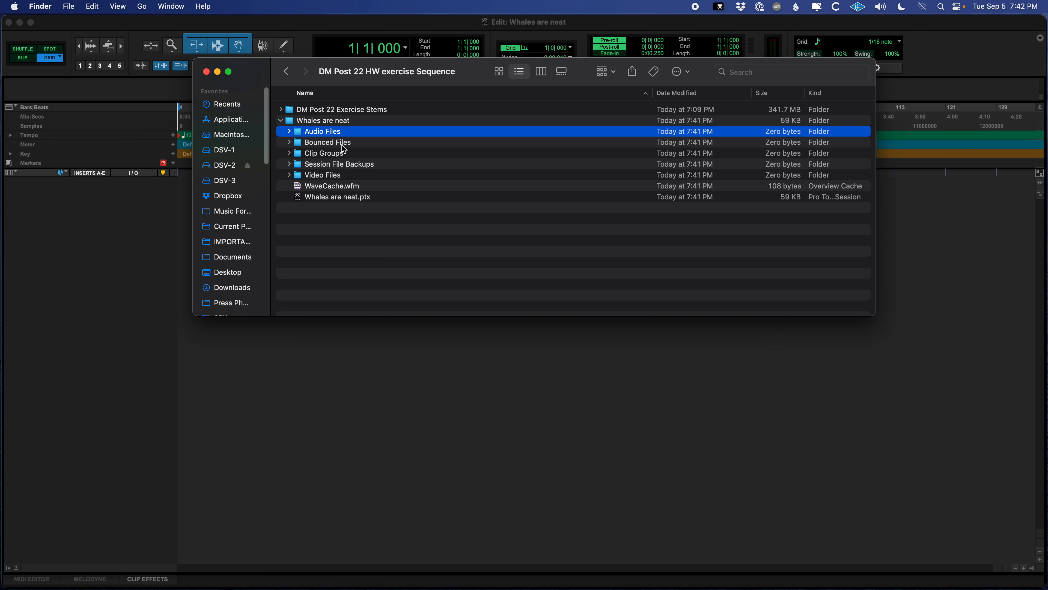
{"action": "left_click", "coordinate": [288, 132]}
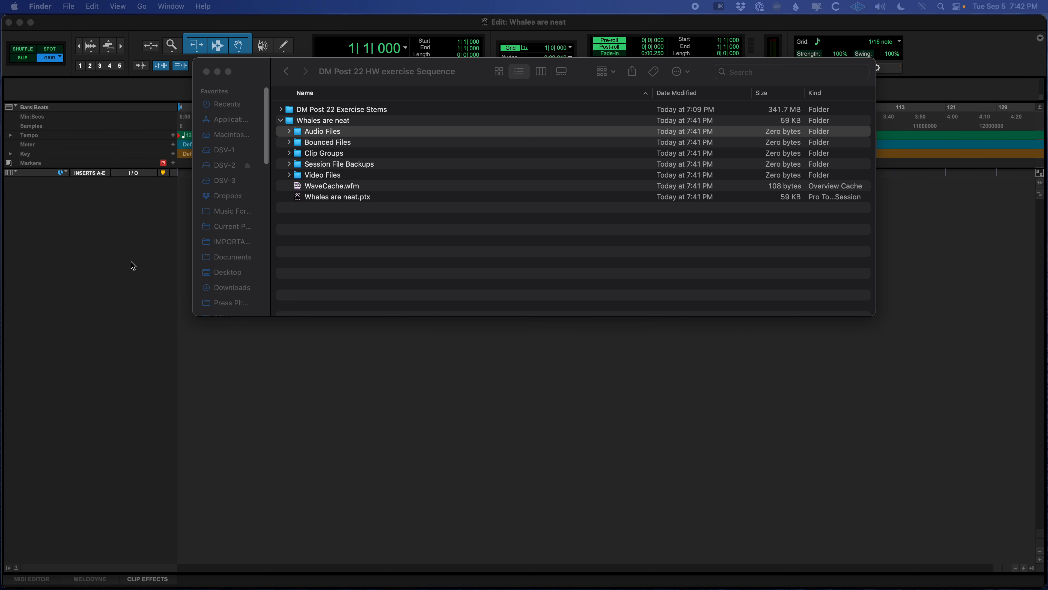
Review the stem files in the DM Post 22 Exercise Stems folder again and collapse it.
{"action": "left_click", "coordinate": [323, 117]}
{"action": "left_click", "coordinate": [324, 110]}
{"action": "left_click", "coordinate": [280, 109]}
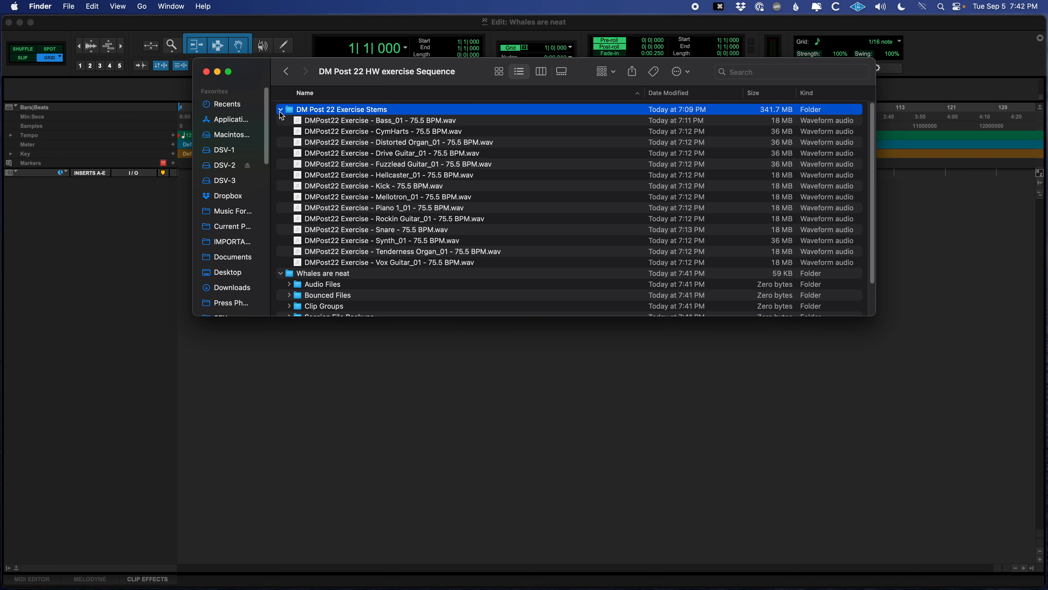
{"action": "left_click", "coordinate": [281, 109]}
Switch back to Pro Tools and save the Whales are neat session.
{"action": "left_click", "coordinate": [337, 426]}
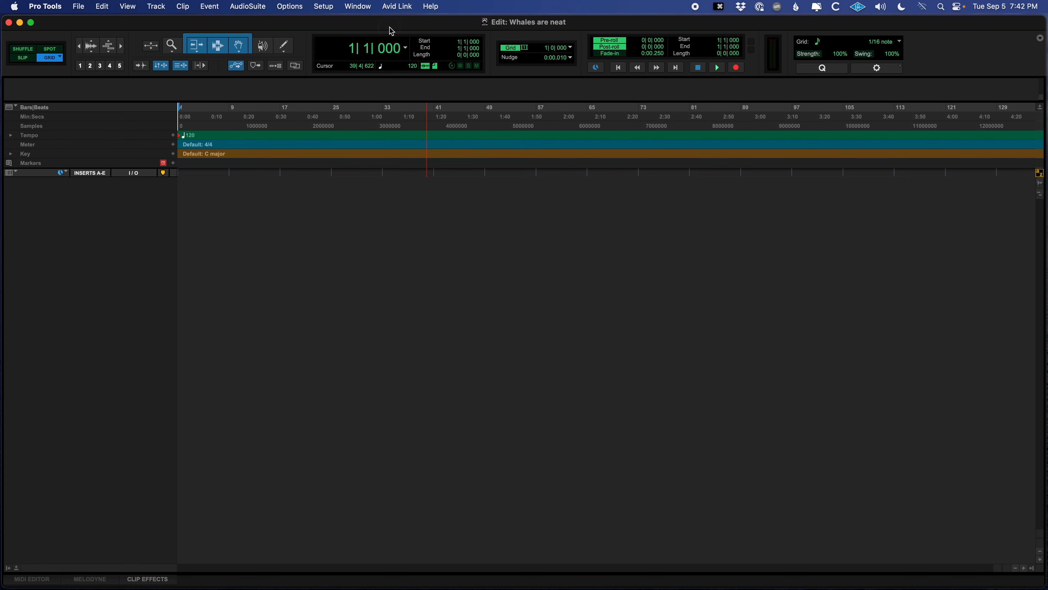
{"action": "key", "text": "super+s"}
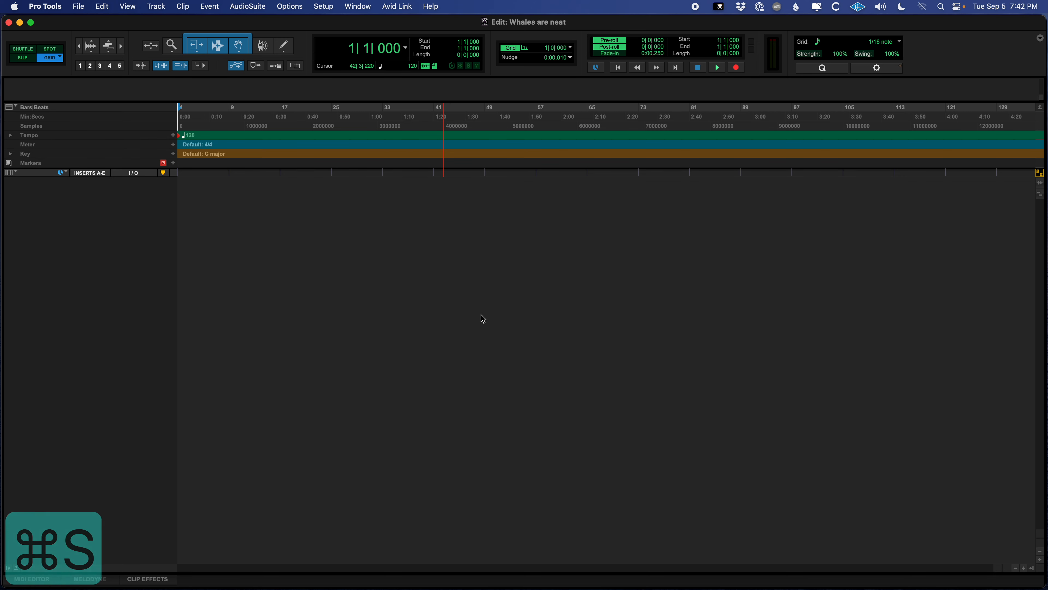
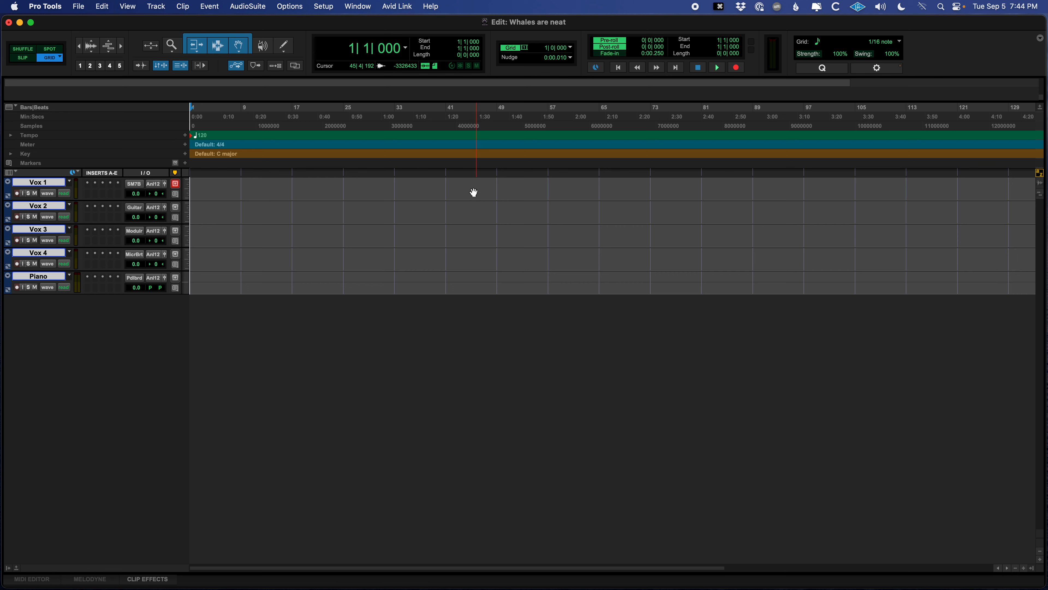
Try edit selections over bars 33 to 57 on all tracks and bars 20 to 24, then place the cursor at bar 17 on Vox 1.
{"action": "left_click", "coordinate": [440, 173]}
{"action": "left_click_drag", "start_coordinate": [394, 187], "coordinate": [545, 290]}
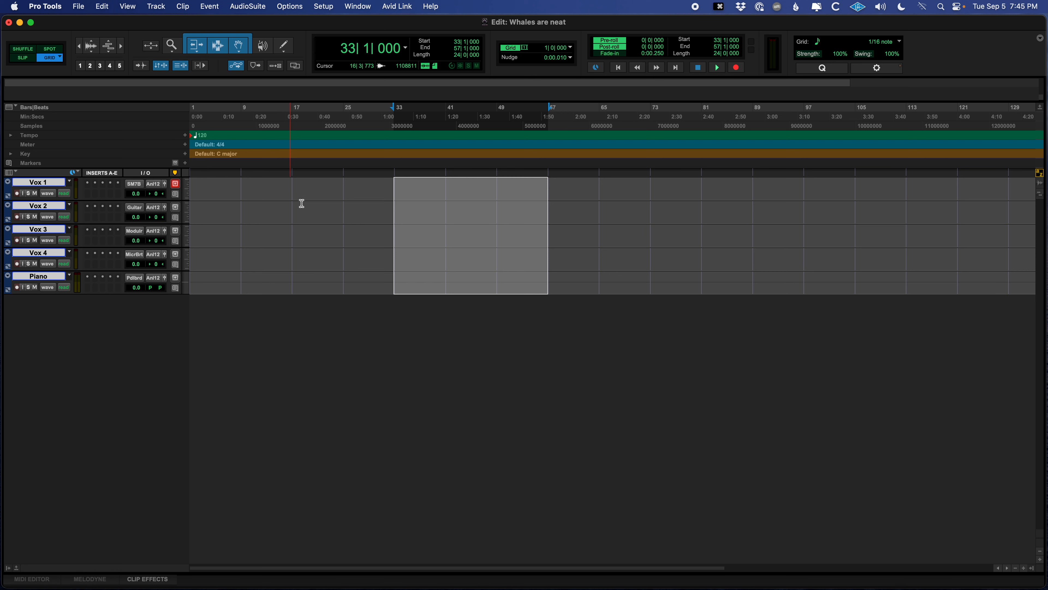
{"action": "left_click", "coordinate": [309, 183]}
{"action": "left_click_drag", "start_coordinate": [314, 191], "coordinate": [338, 245]}
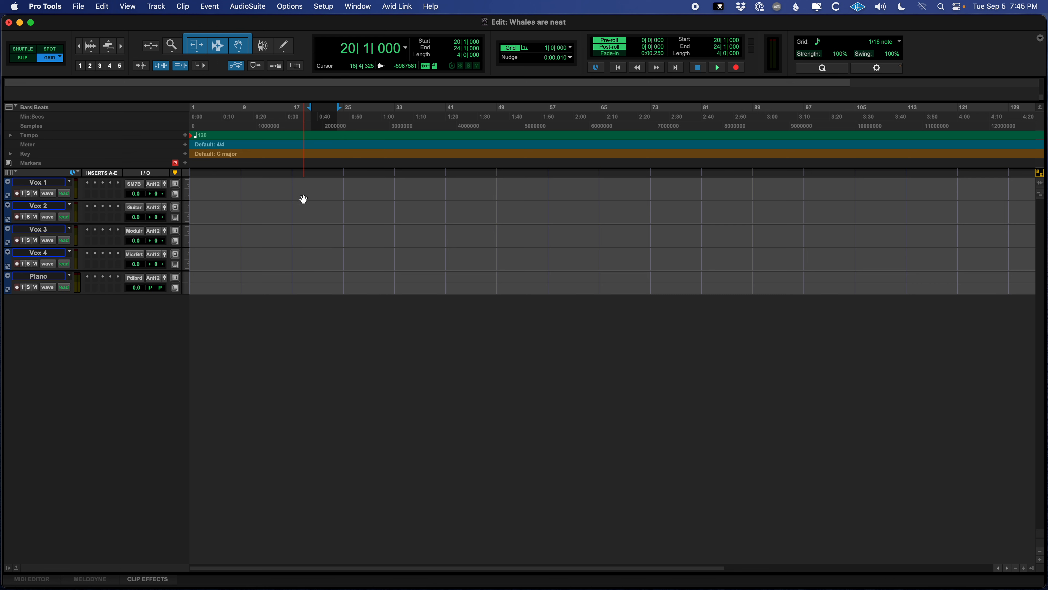
{"action": "left_click", "coordinate": [293, 182]}
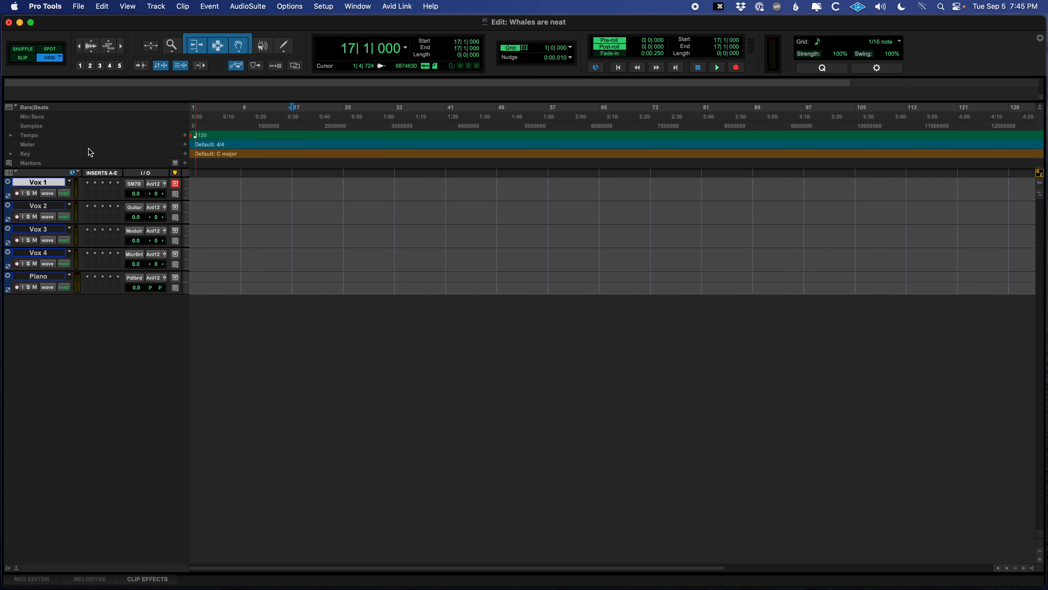
Hide the Key and Samples rulers in the Edit window and save the session.
{"action": "right_click", "coordinate": [82, 153]}
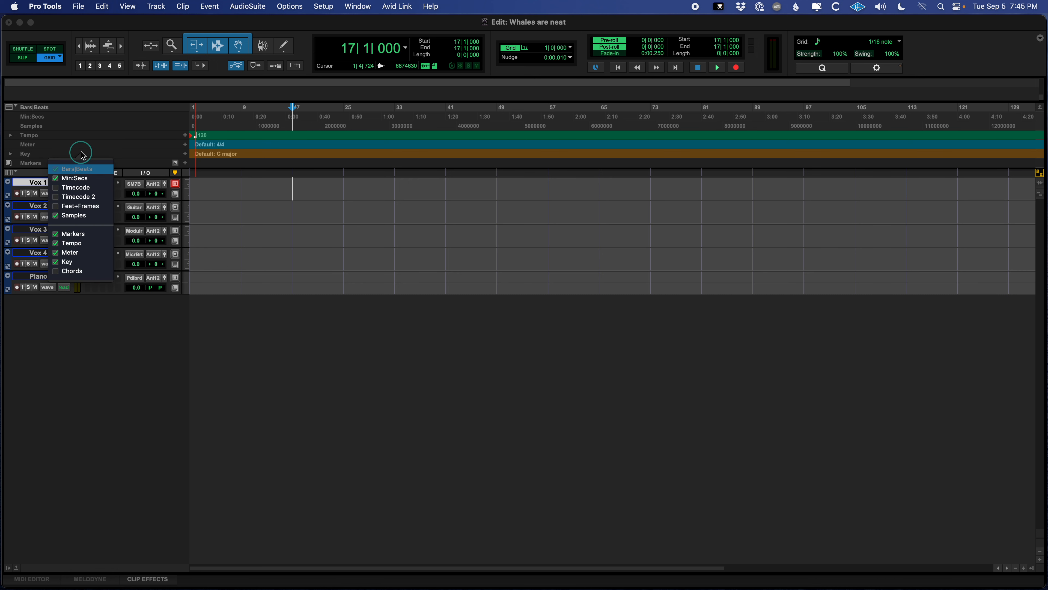
{"action": "left_click", "coordinate": [59, 265]}
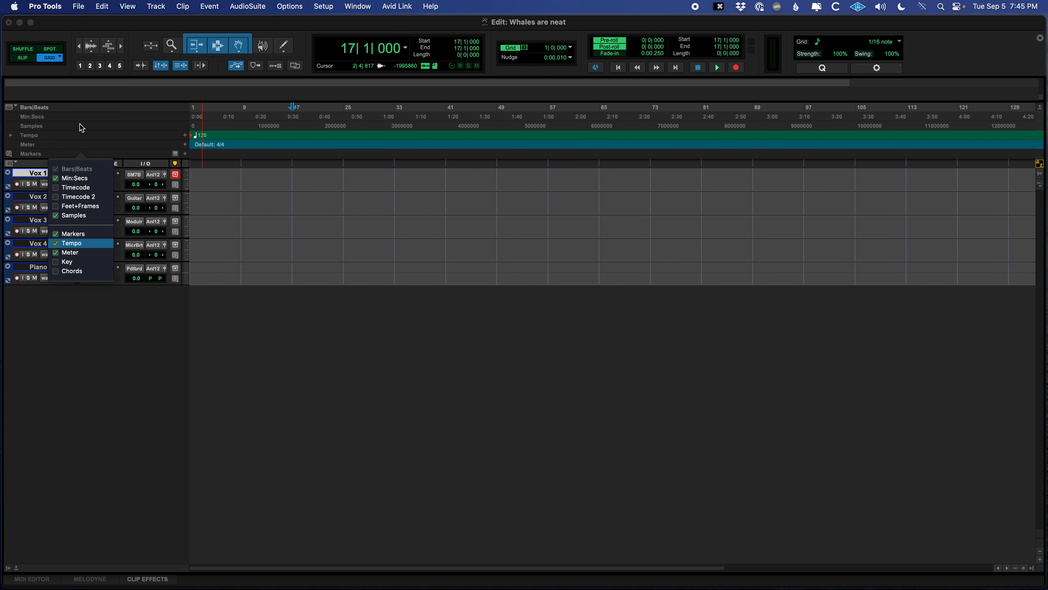
{"action": "left_click", "coordinate": [68, 128]}
{"action": "right_click", "coordinate": [59, 128]}
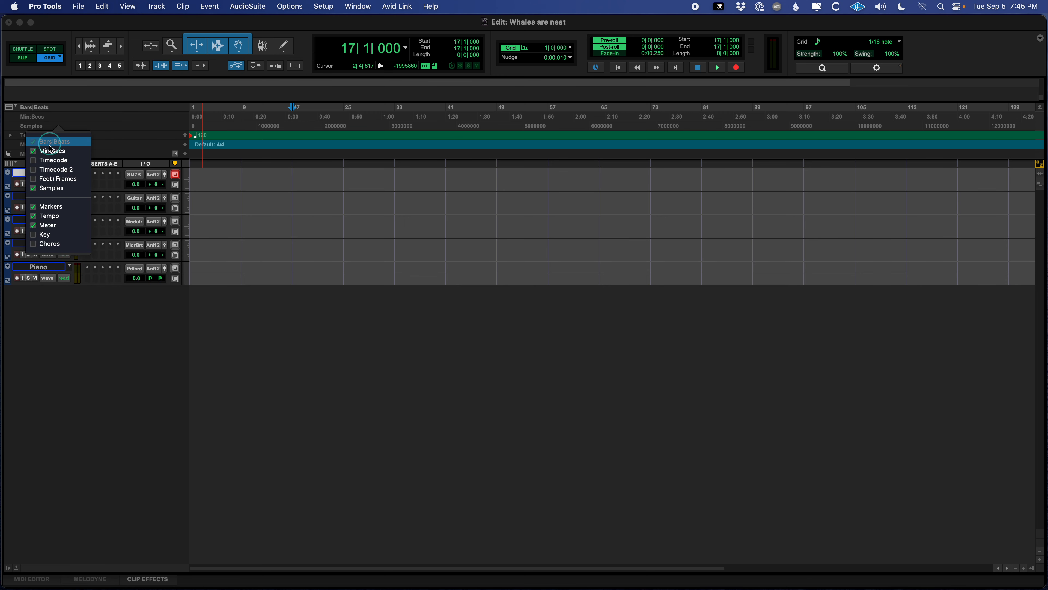
{"action": "left_click", "coordinate": [37, 190]}
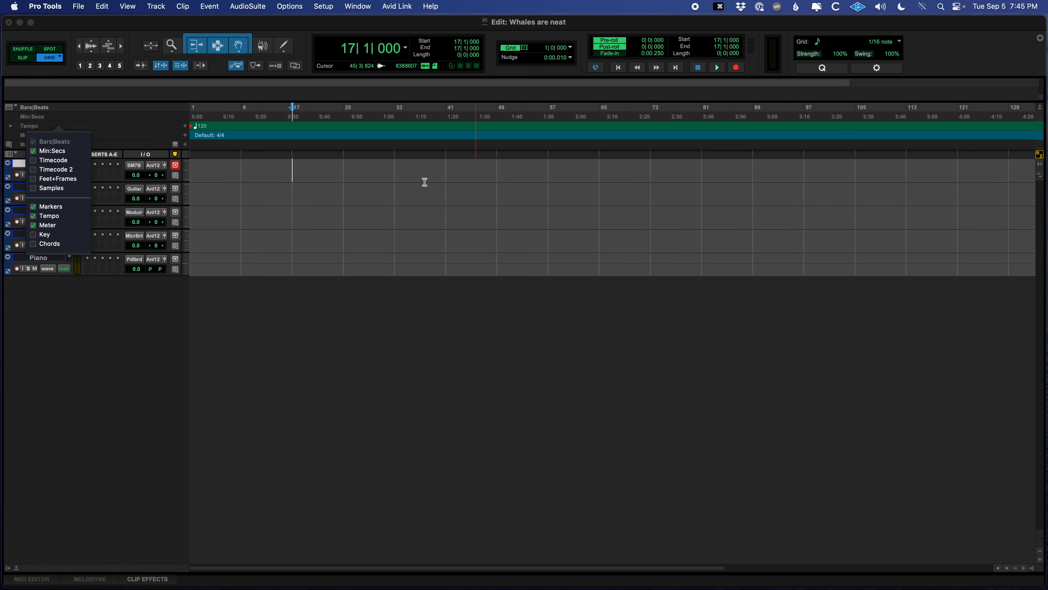
{"action": "left_click", "coordinate": [419, 169]}
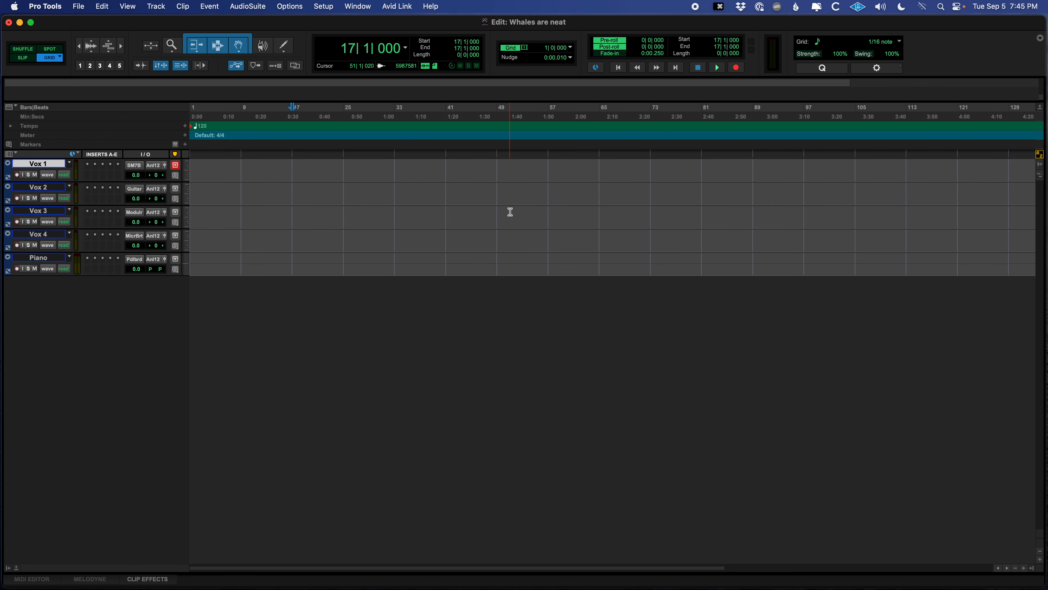
{"action": "key", "text": "super+s"}
Switch to Finder, collapse the Whales are neat folder and list the stems in the DM Post 22 Exercise Stems folder.
{"action": "key", "text": "super+Tab"}
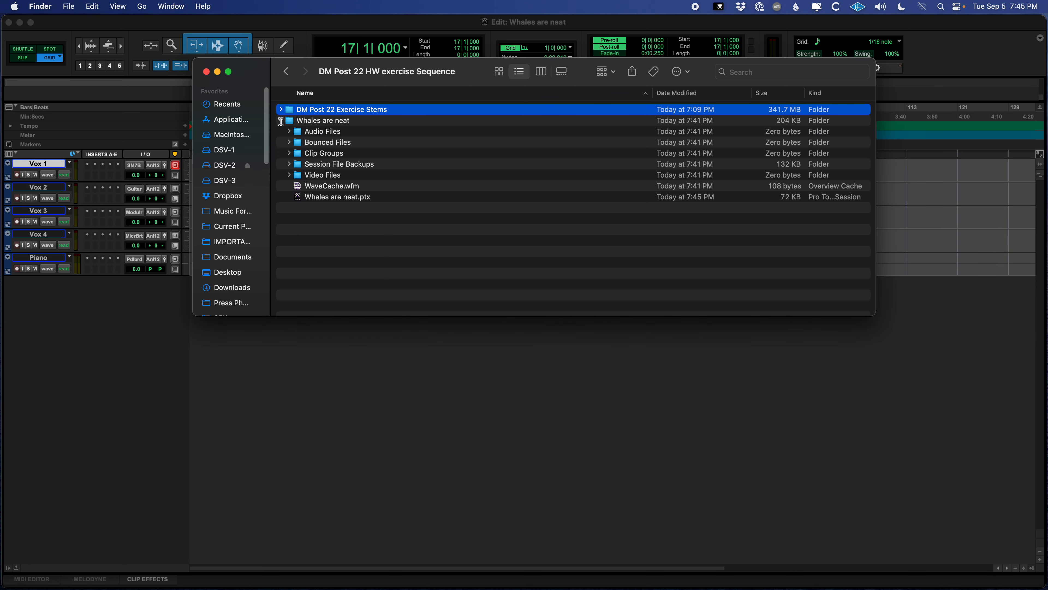
{"action": "left_click", "coordinate": [281, 121]}
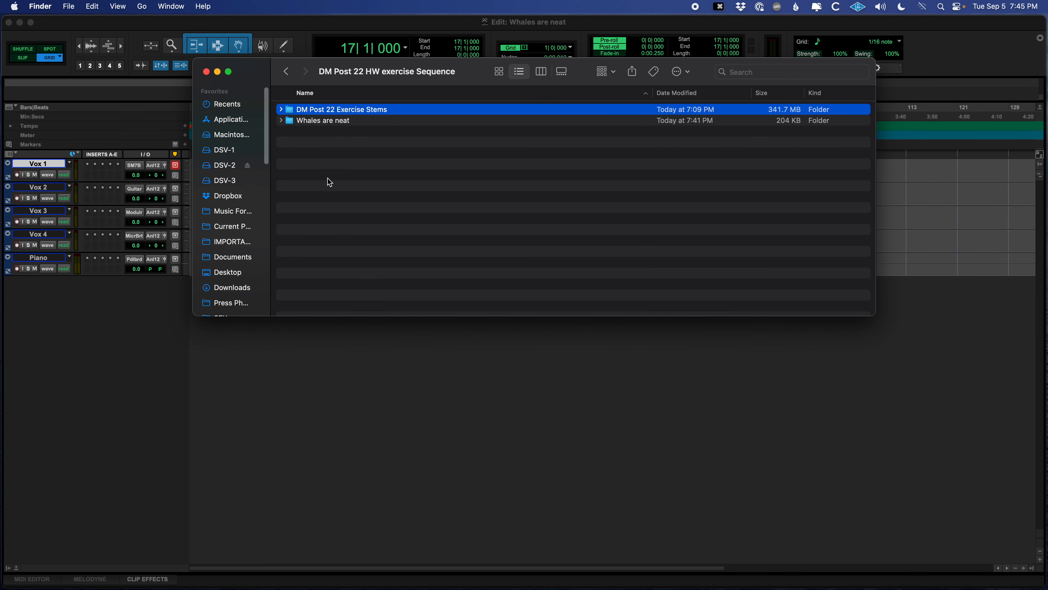
{"action": "left_click", "coordinate": [334, 121]}
{"action": "left_click", "coordinate": [341, 109]}
{"action": "left_click", "coordinate": [282, 110]}
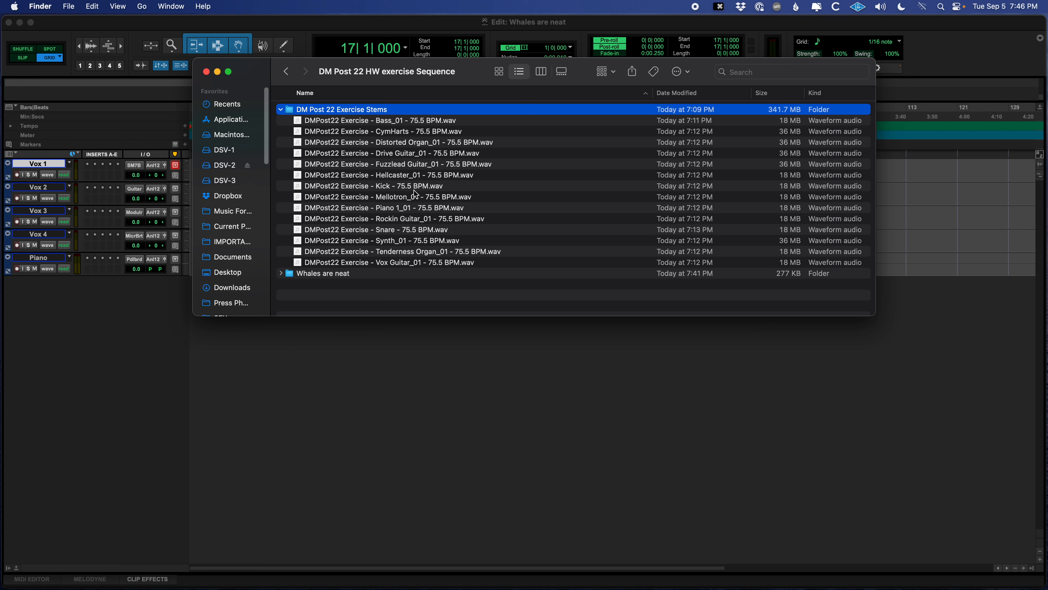
{"action": "left_click", "coordinate": [344, 124]}
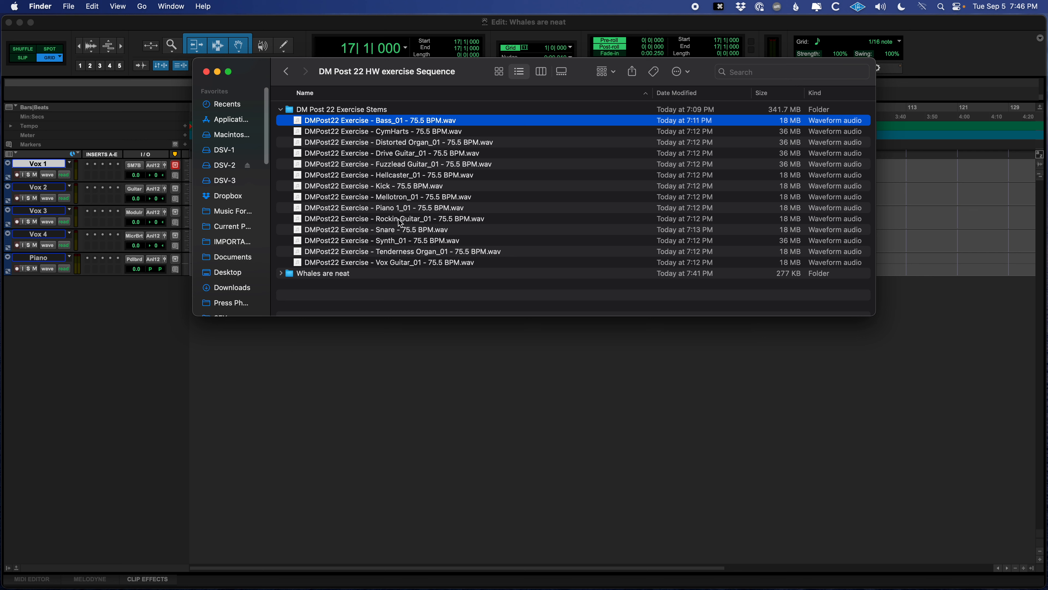
Preview the Piano 1_01 stem in Quick Look, skipping ahead to two later points in the audio.
{"action": "left_click", "coordinate": [401, 209]}
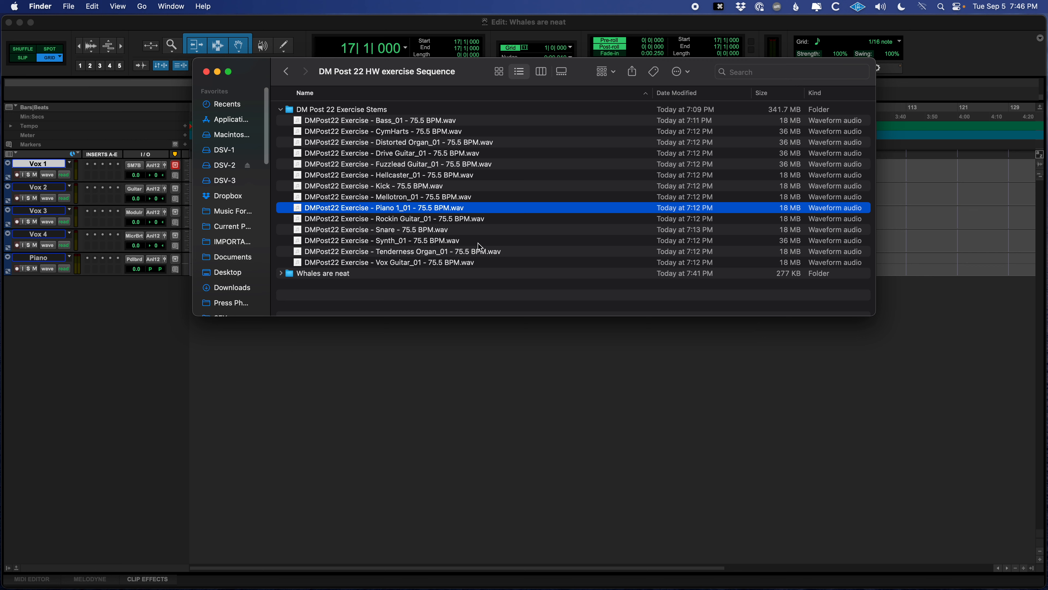
{"action": "key", "text": "space"}
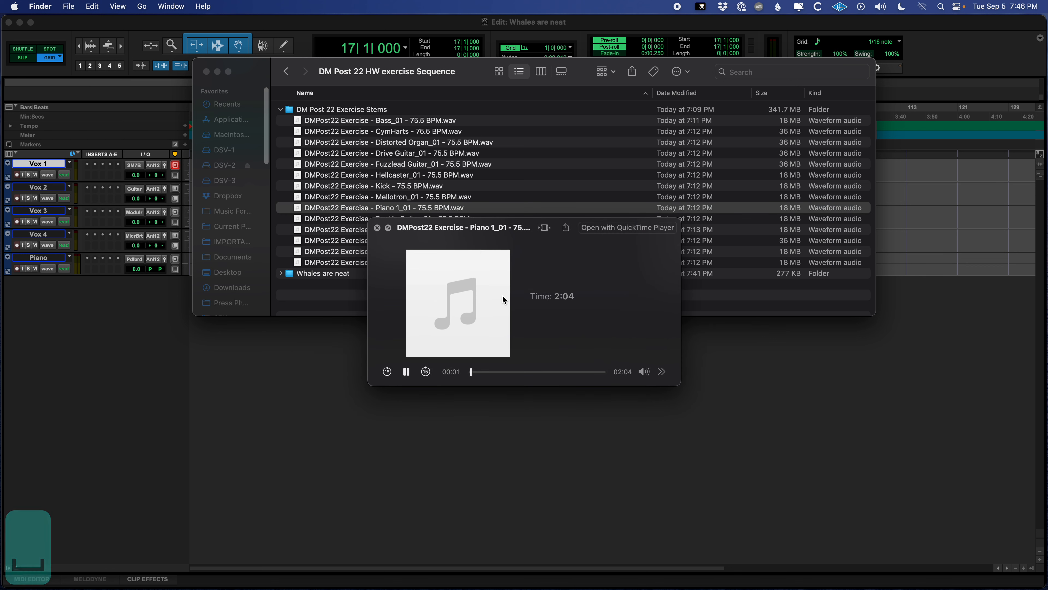
{"action": "left_click", "coordinate": [503, 372]}
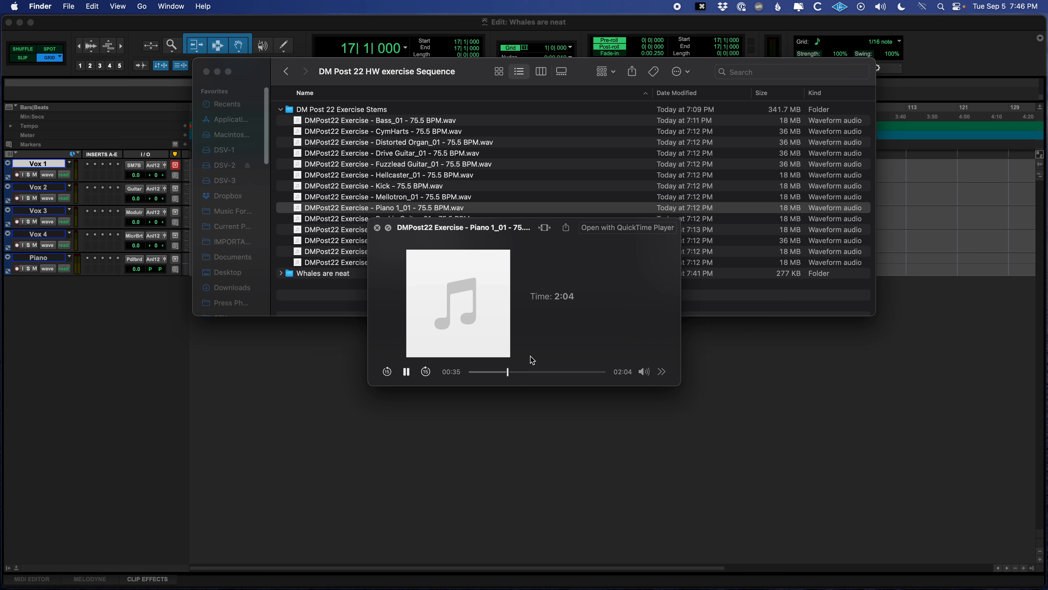
{"action": "left_click", "coordinate": [563, 372]}
{"action": "key", "text": "space"}
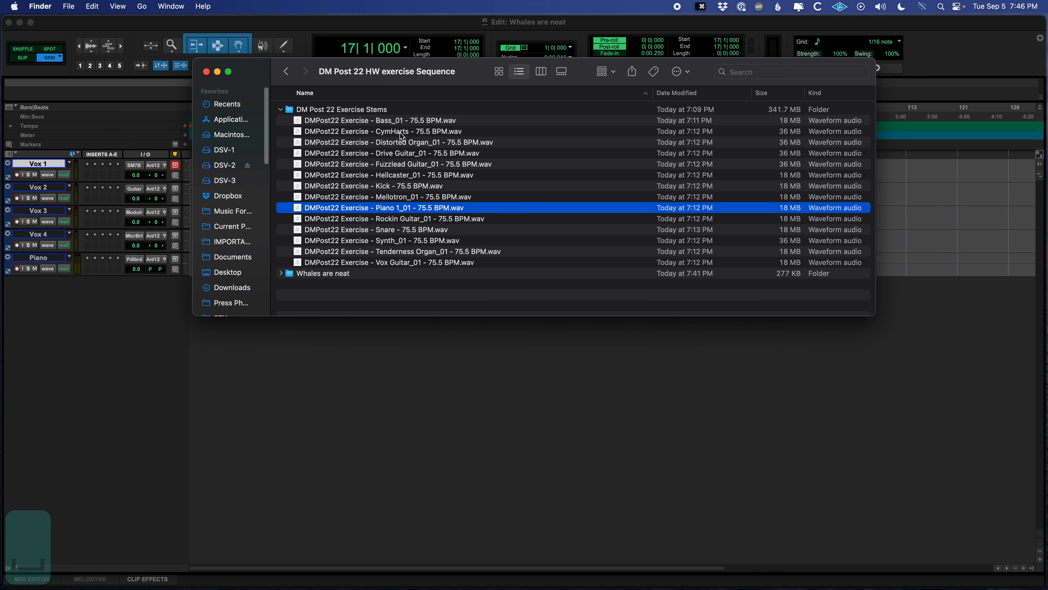
Preview the Snare stem in Quick Look from a point about 35 seconds in.
{"action": "left_click", "coordinate": [418, 229]}
{"action": "key", "text": "space"}
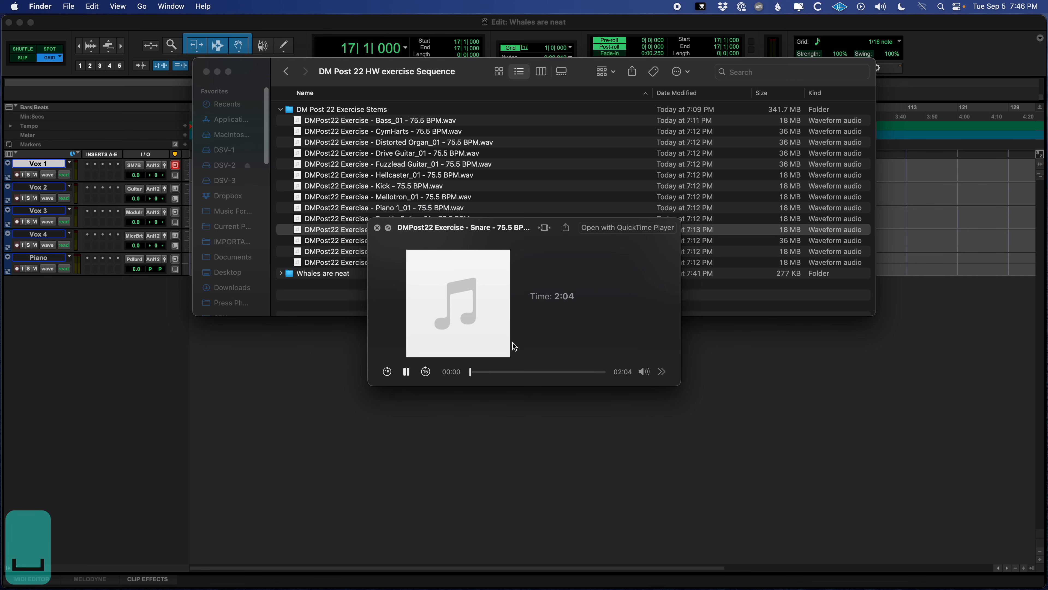
{"action": "left_click", "coordinate": [508, 372]}
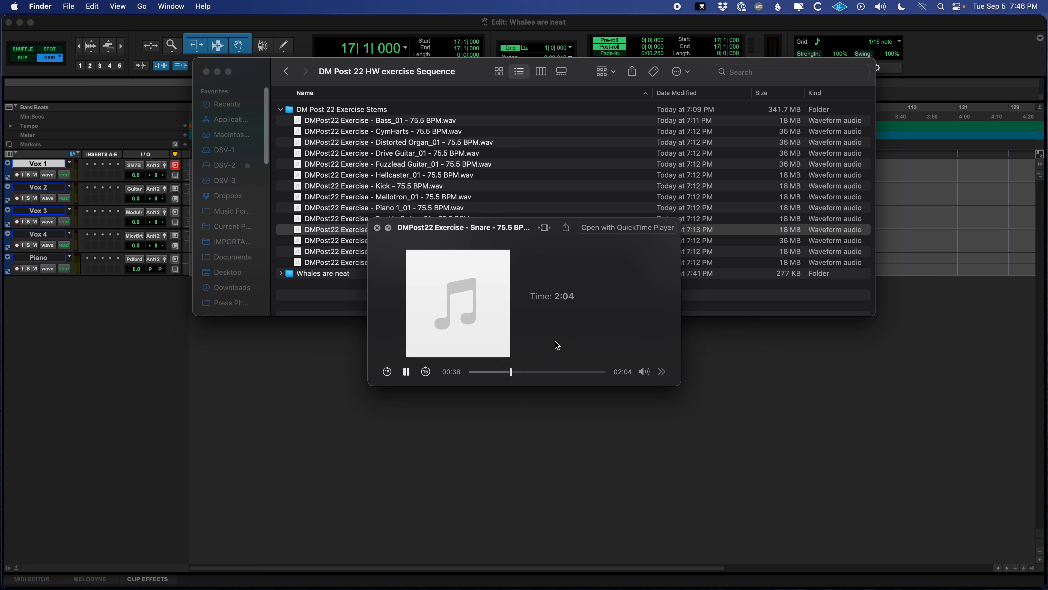
{"action": "key", "text": "space"}
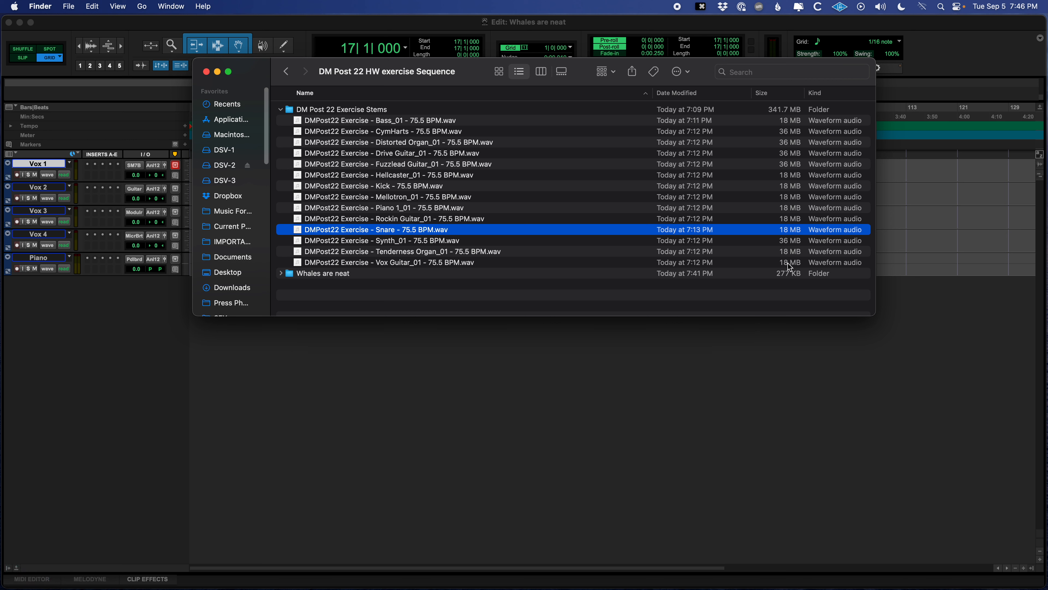
Compare the file sizes of the Bass, Hellcaster, Kick, Piano, Rockin Guitar, Snare and Synth stems.
{"action": "left_click", "coordinate": [745, 121]}
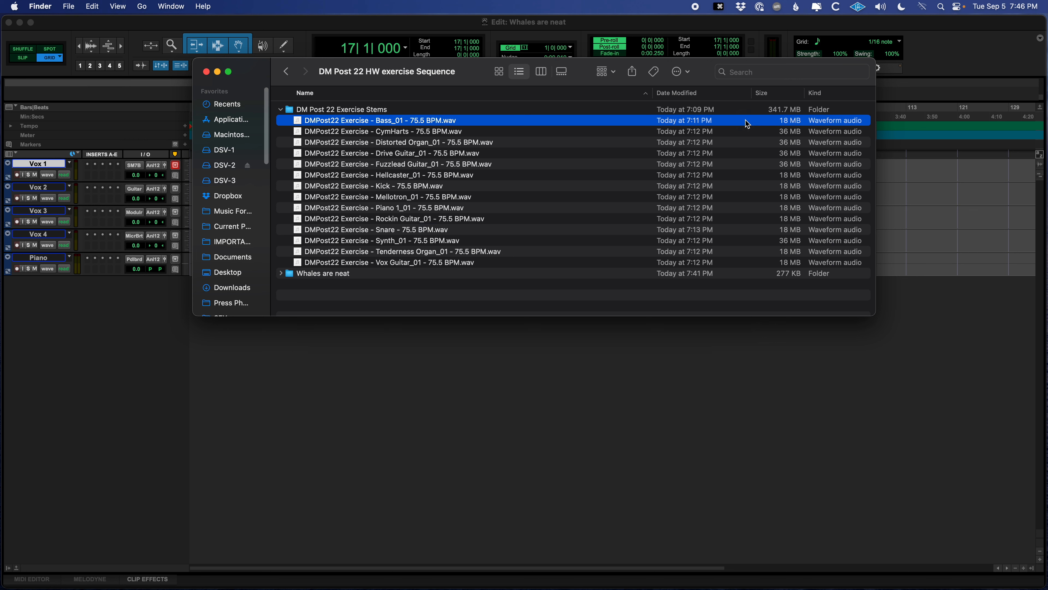
{"action": "left_click", "coordinate": [744, 177]}
{"action": "left_click", "coordinate": [750, 190]}
{"action": "left_click", "coordinate": [752, 207]}
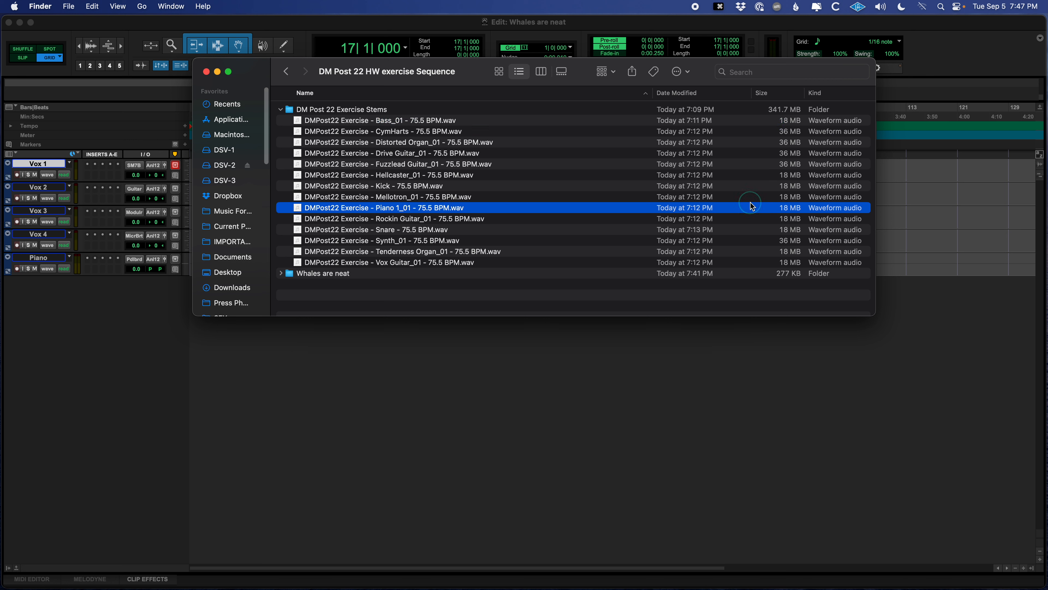
{"action": "left_click", "coordinate": [752, 219]}
{"action": "left_click", "coordinate": [750, 226]}
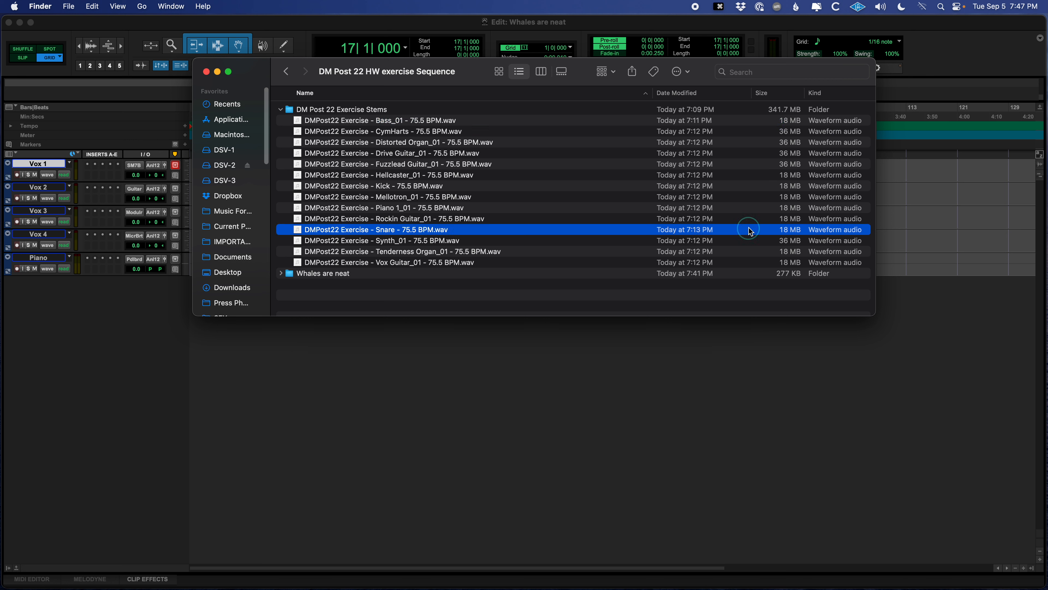
{"action": "left_click", "coordinate": [753, 243]}
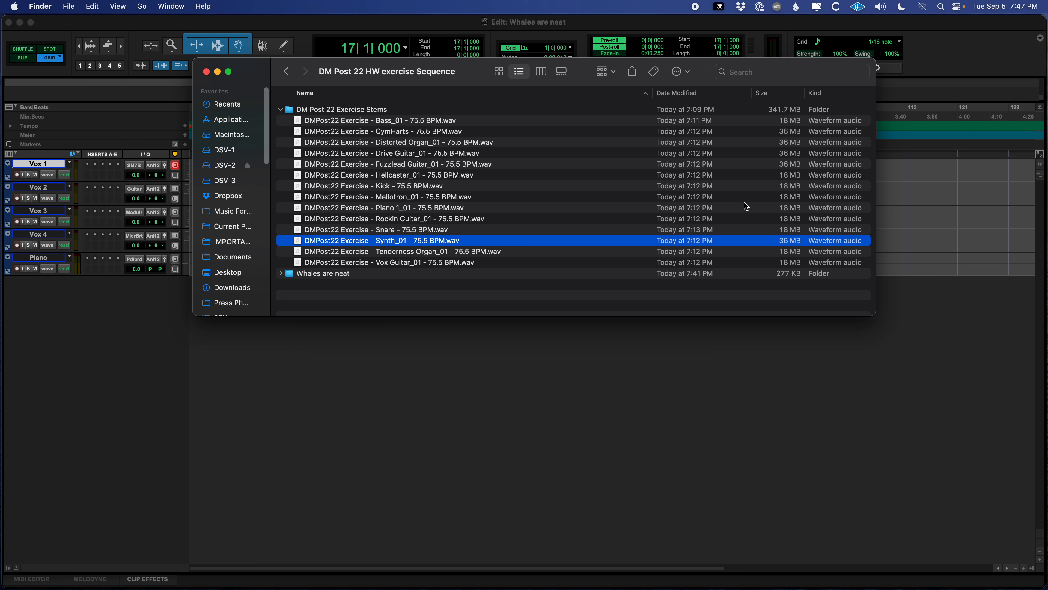
Examine the file info of the Distorted Organ_01 stem, including channels, sample rate and bit depth, and close it.
{"action": "left_click", "coordinate": [413, 124]}
{"action": "left_click", "coordinate": [437, 142]}
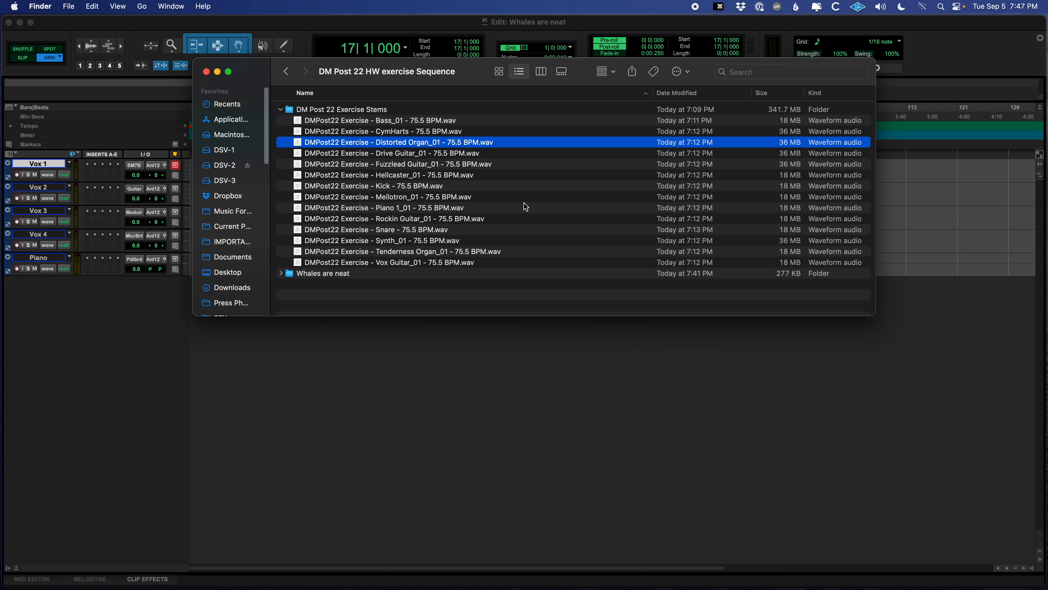
{"action": "key", "text": "super+i"}
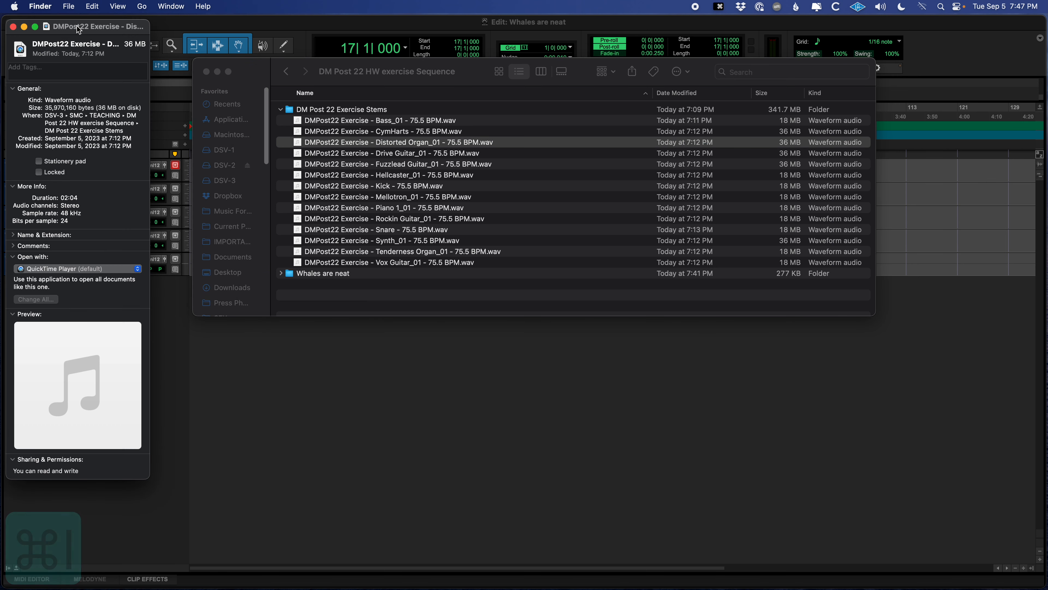
{"action": "left_click_drag", "start_coordinate": [79, 29], "coordinate": [469, 73]}
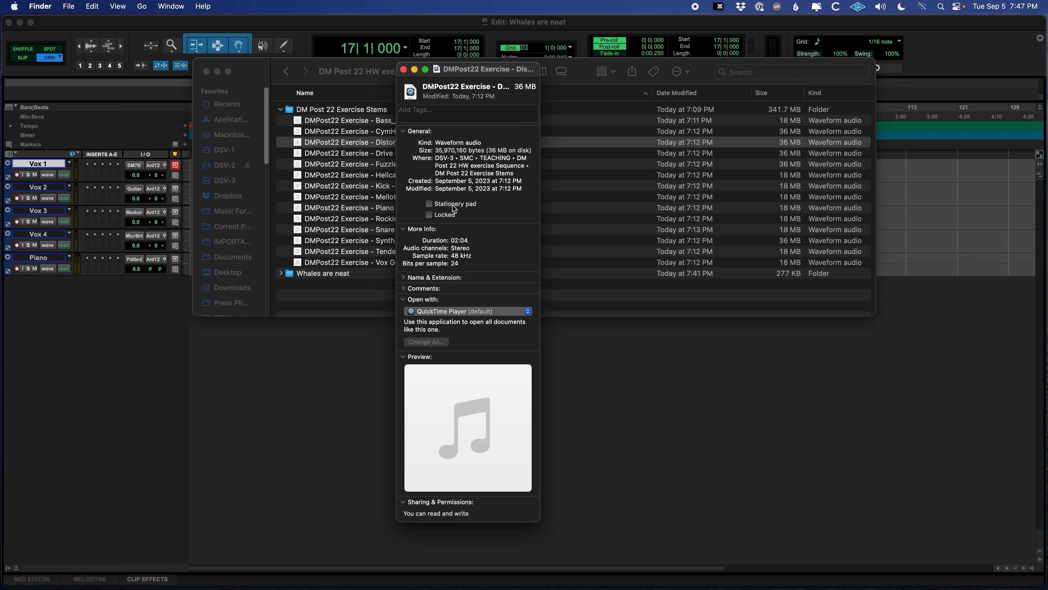
{"action": "left_click", "coordinate": [404, 70]}
Move the Finder window aside, import the Bass_01 stem onto a new track below Piano and align its clip to bar 1.
{"action": "left_click_drag", "start_coordinate": [421, 66], "coordinate": [685, 94]}
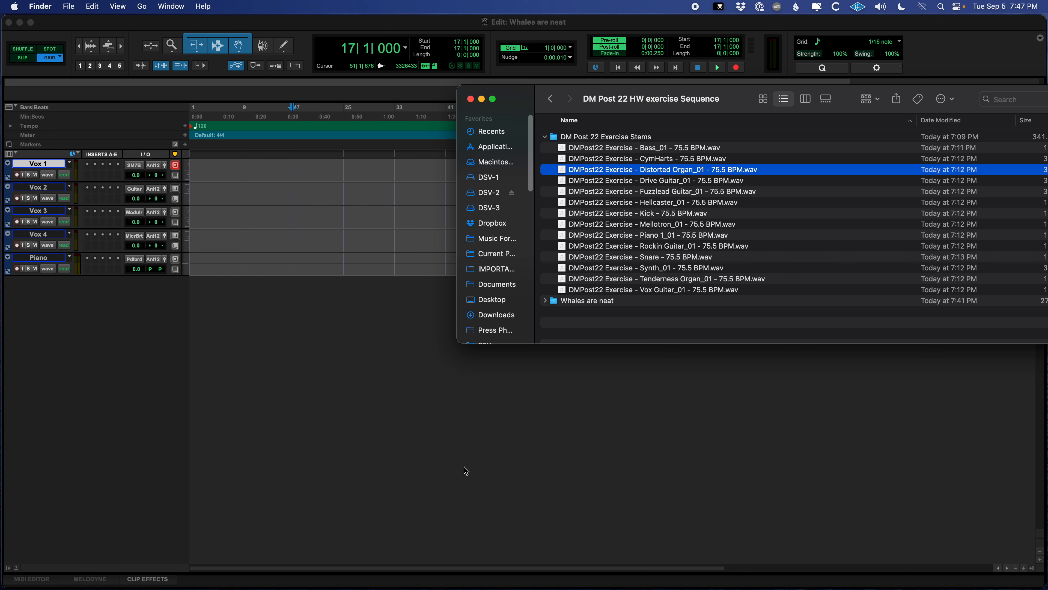
{"action": "left_click_drag", "start_coordinate": [728, 95], "coordinate": [703, 122]}
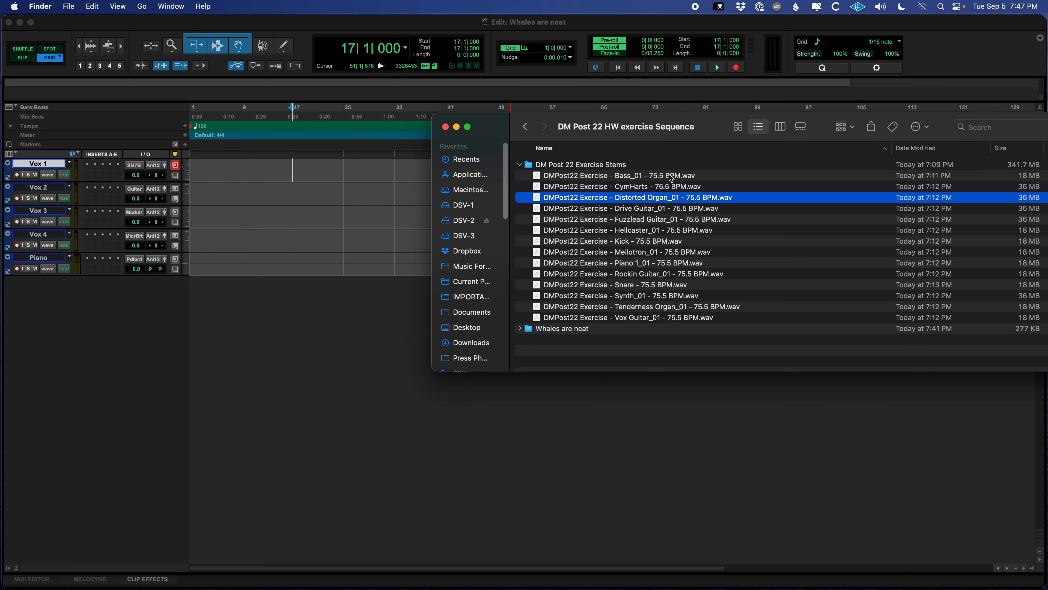
{"action": "left_click", "coordinate": [670, 177]}
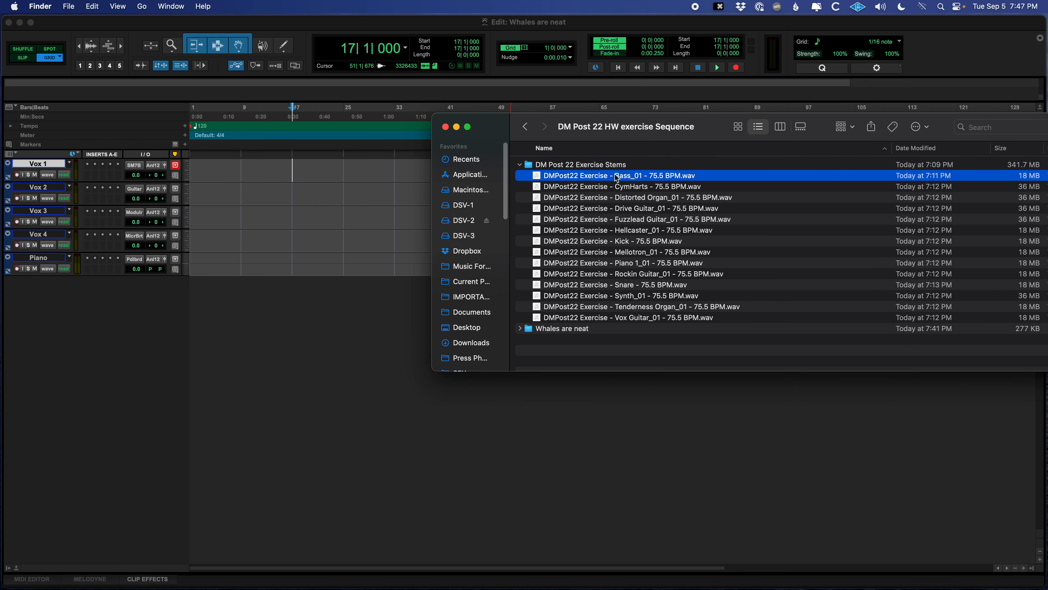
{"action": "left_click_drag", "start_coordinate": [615, 177], "coordinate": [251, 335]}
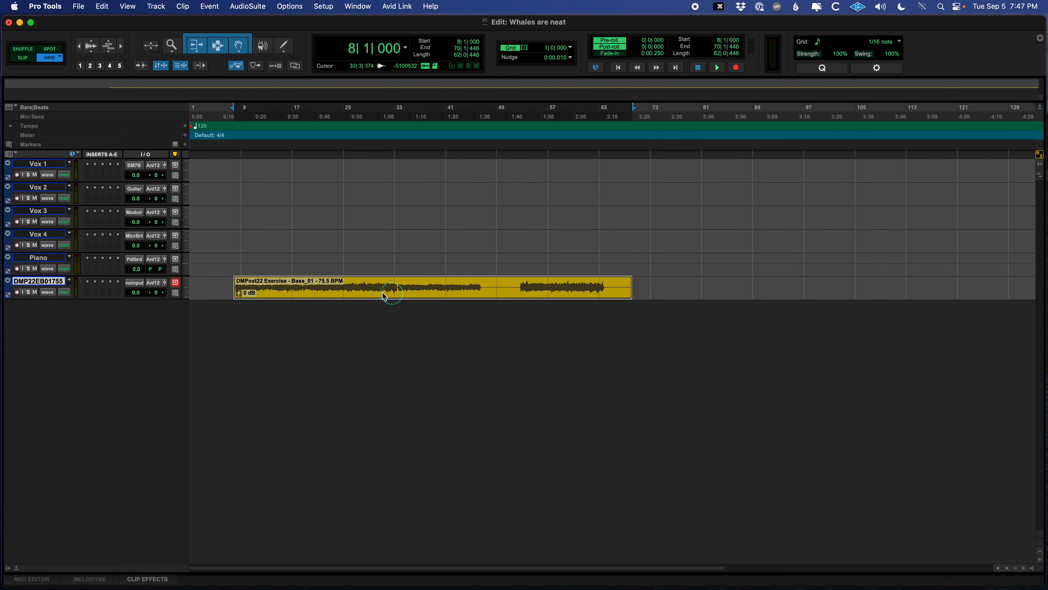
{"action": "left_click_drag", "start_coordinate": [386, 292], "coordinate": [342, 294]}
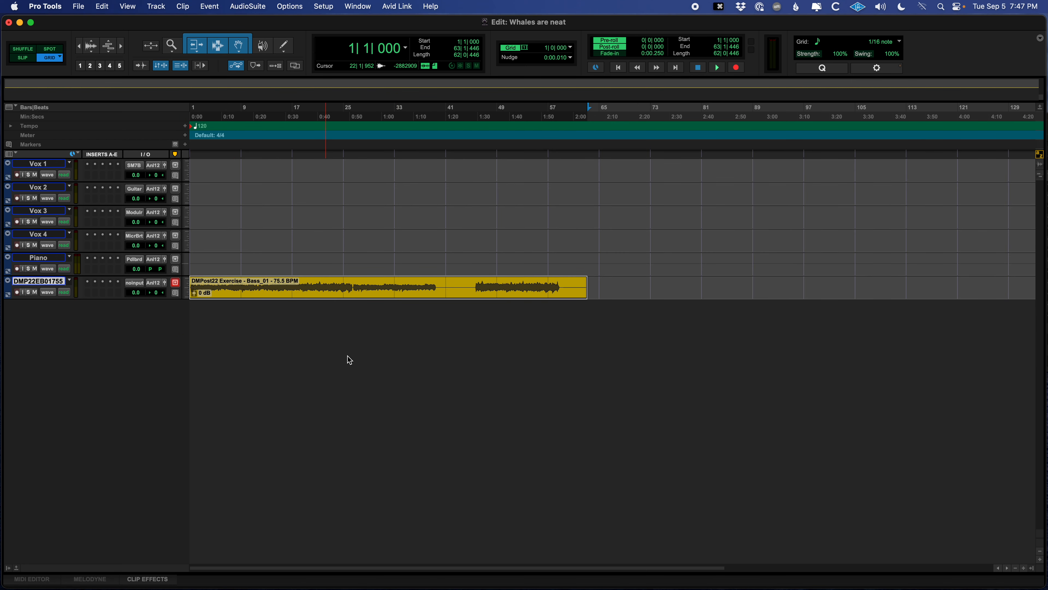
Play the imported bass clip from bar 20 and stop playback.
{"action": "left_click", "coordinate": [310, 285]}
{"action": "key", "text": "space"}
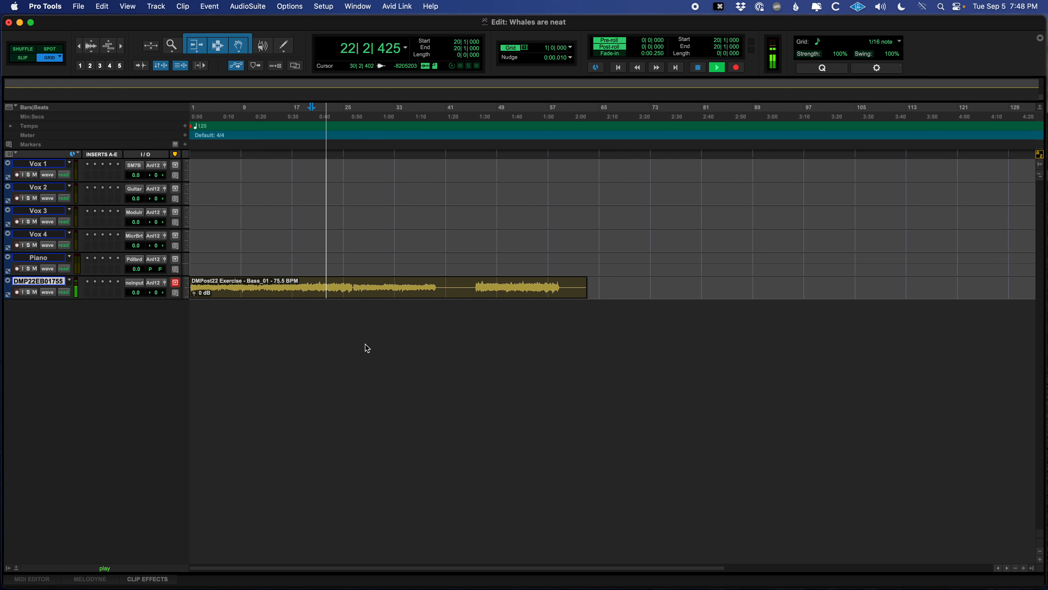
{"action": "key", "text": "space"}
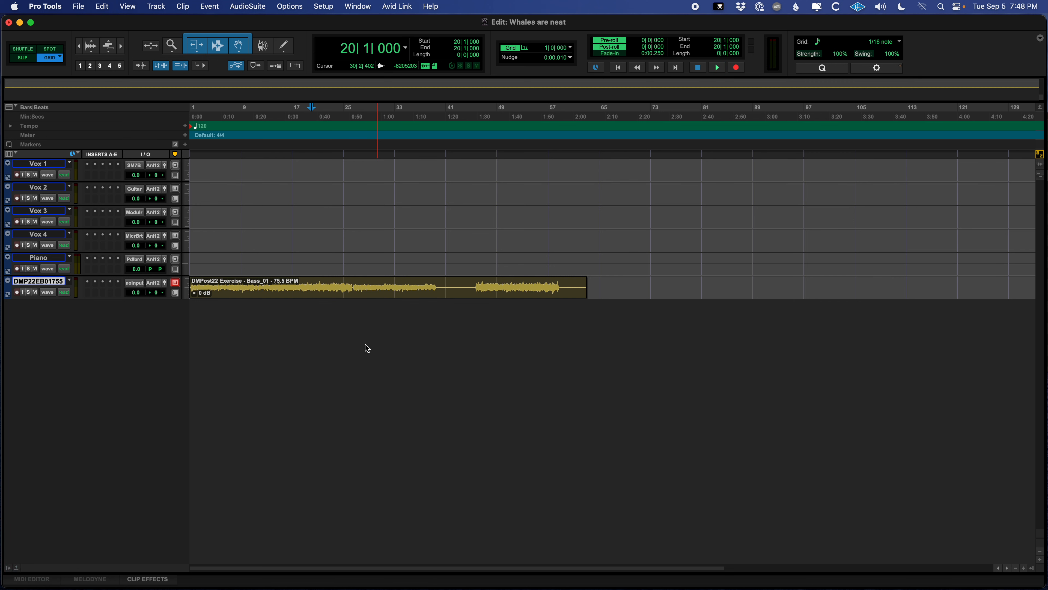
Switch to Finder and check the contents of the Audio Files folder inside the Whales are neat session folder.
{"action": "key", "text": "super+Tab"}
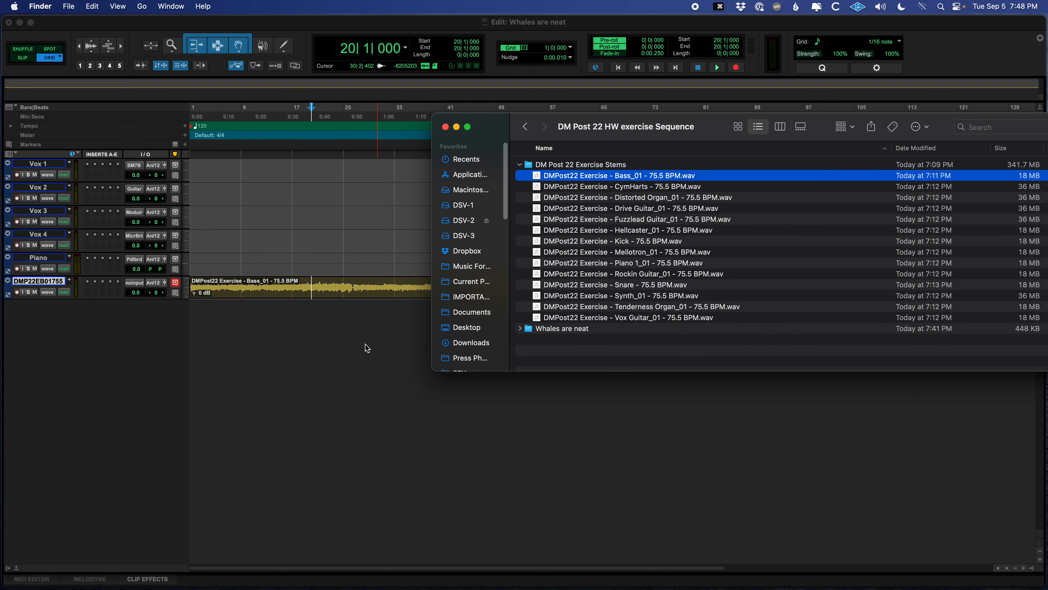
{"action": "left_click", "coordinate": [520, 328]}
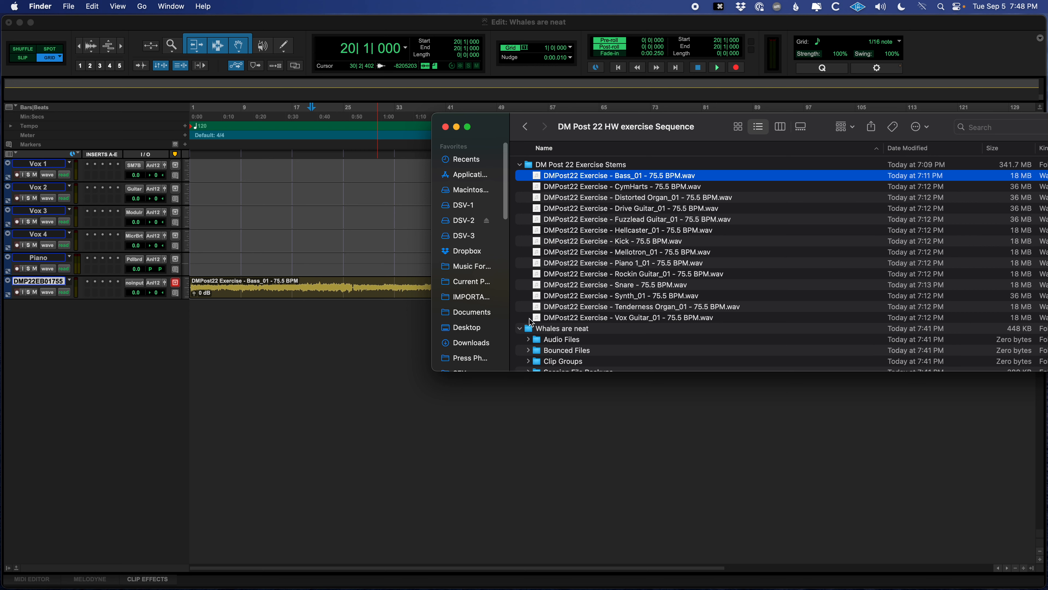
{"action": "scroll", "coordinate": [695, 258], "scroll_direction": "down", "scroll_amount": 2}
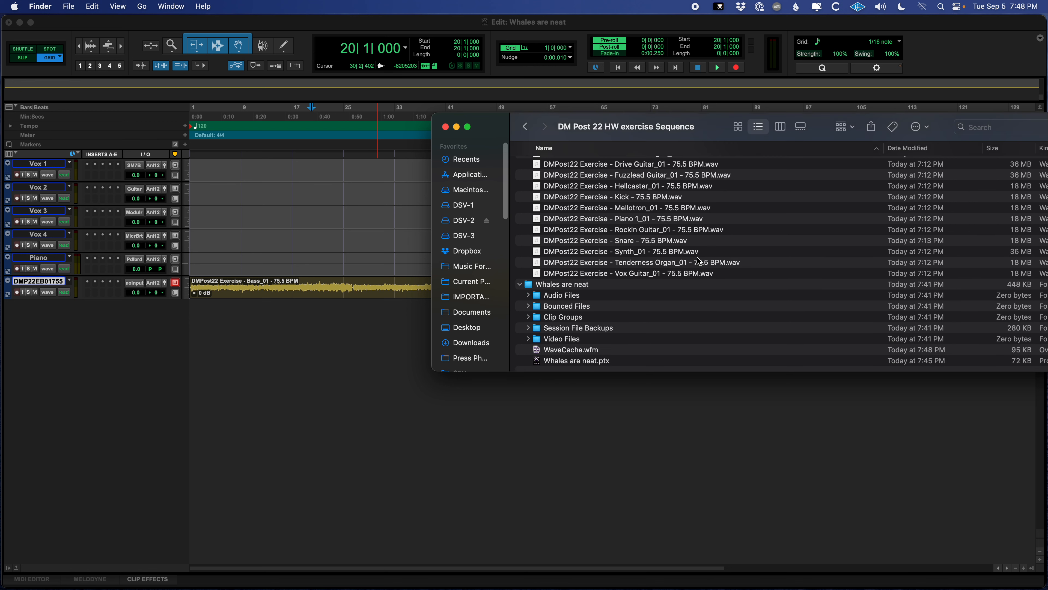
{"action": "left_click", "coordinate": [549, 298]}
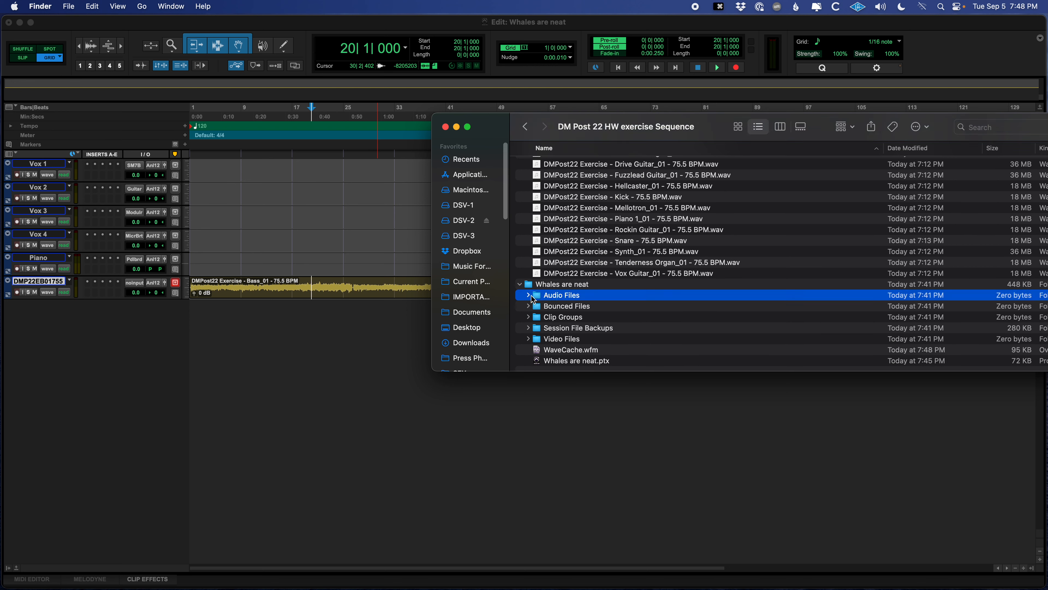
{"action": "left_click", "coordinate": [528, 295]}
{"action": "double_click", "coordinate": [536, 295]}
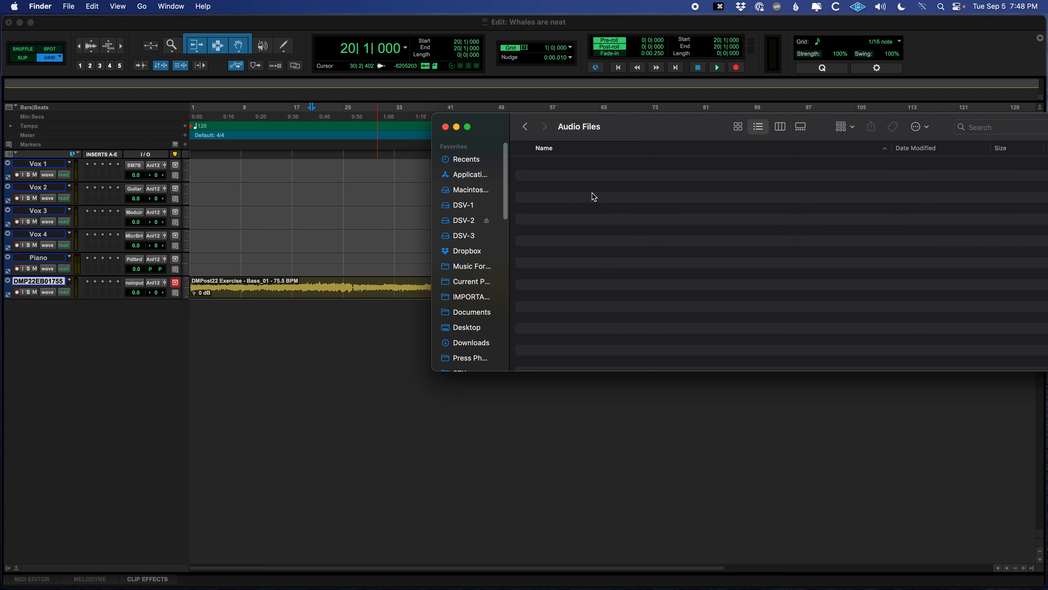
Go back to the DM Post 22 HW exercise Sequence folder, collapse the stems and examine the Whales are neat session folder's contents.
{"action": "left_click", "coordinate": [525, 126]}
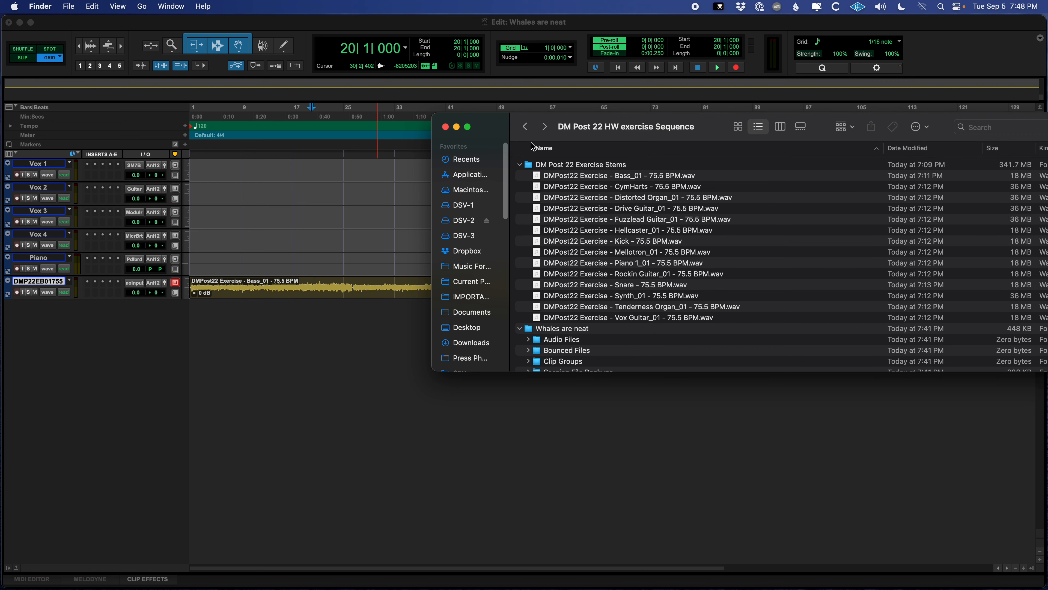
{"action": "left_click", "coordinate": [519, 164]}
{"action": "left_click", "coordinate": [568, 179]}
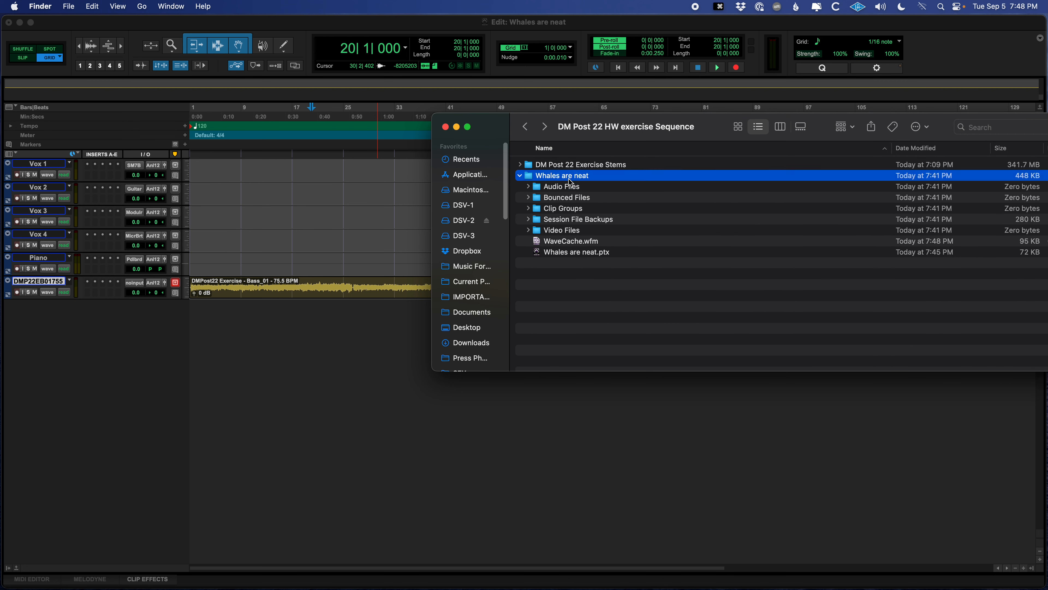
{"action": "left_click", "coordinate": [565, 252]}
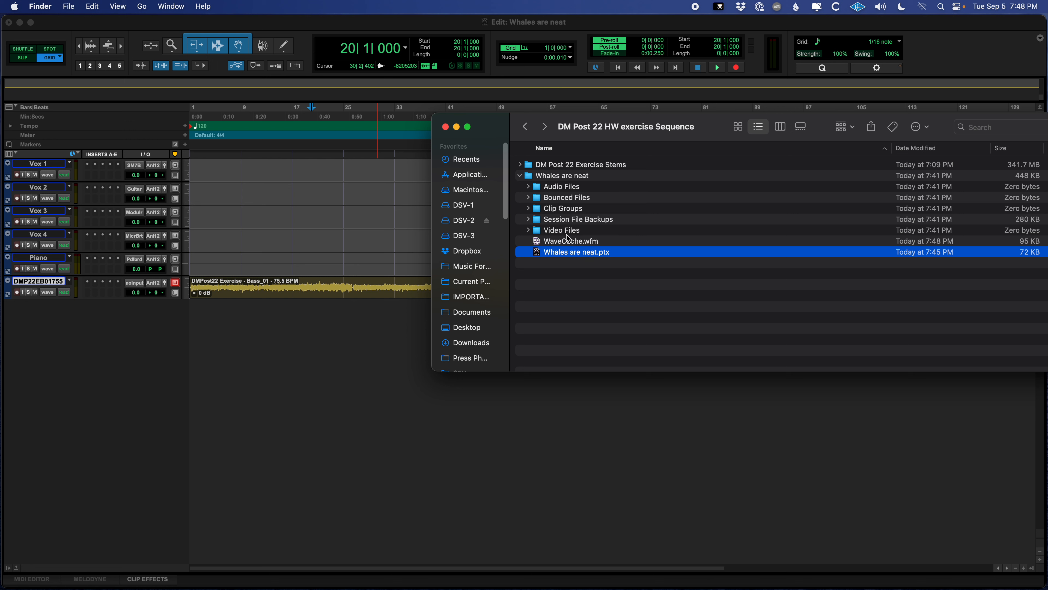
{"action": "left_click", "coordinate": [583, 187]}
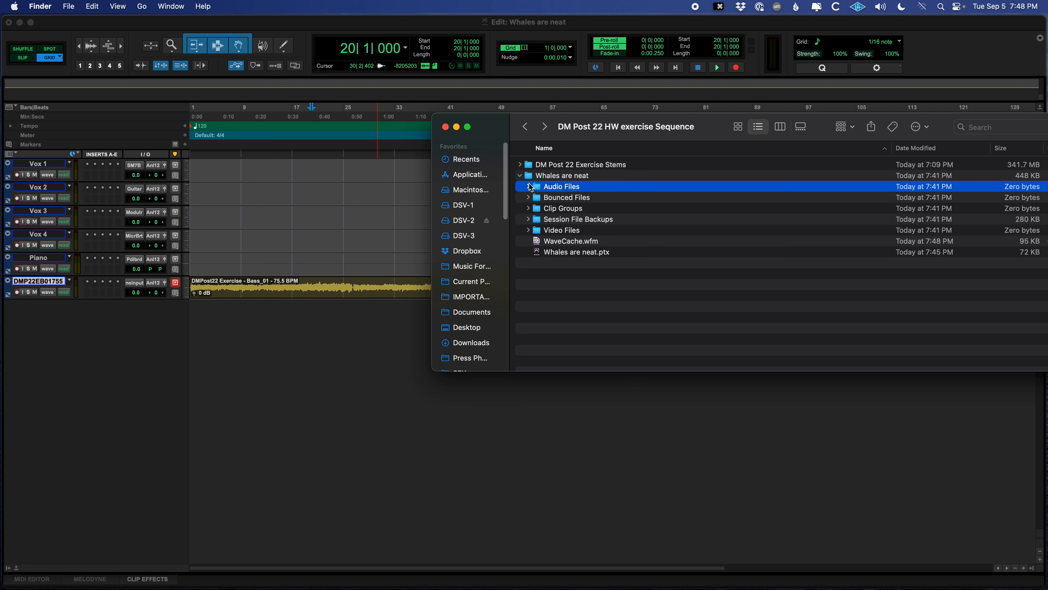
{"action": "left_click", "coordinate": [561, 178]}
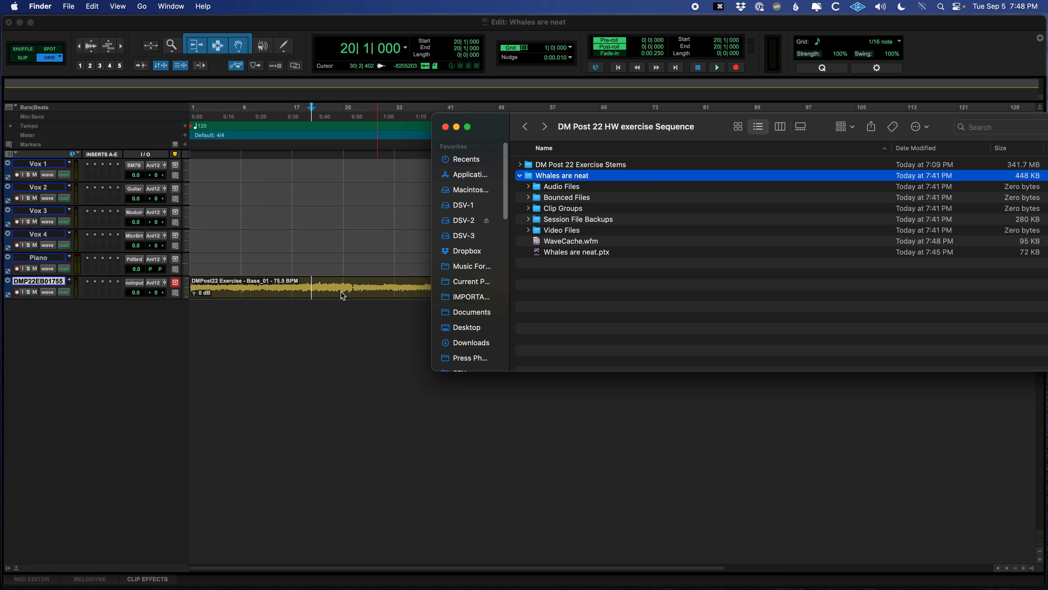
Switch to Pro Tools, delete the Bass_01 clip from its track, return to the session start and save.
{"action": "left_click", "coordinate": [363, 288]}
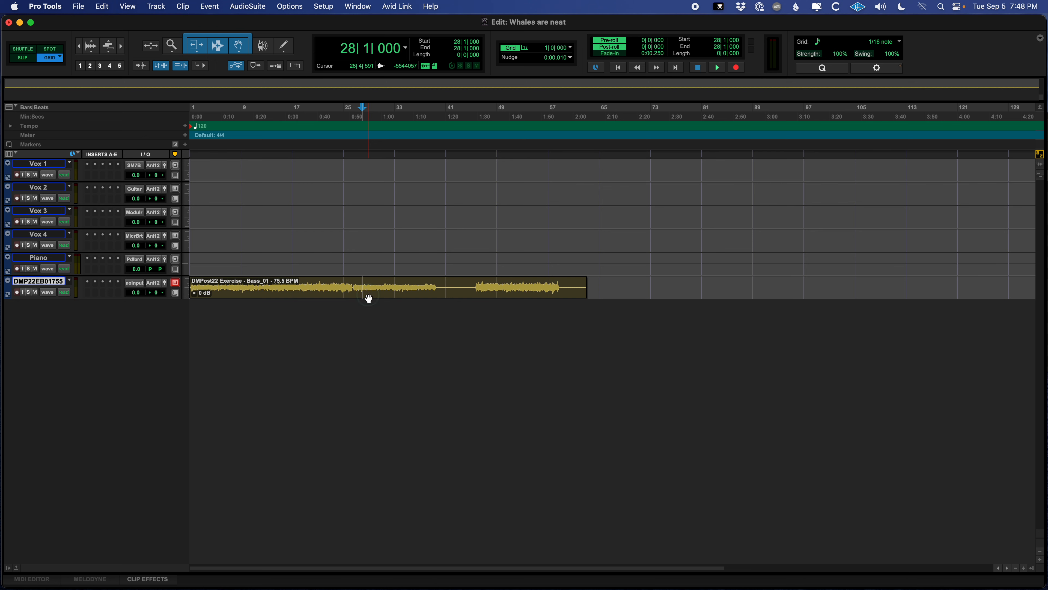
{"action": "left_click", "coordinate": [368, 298]}
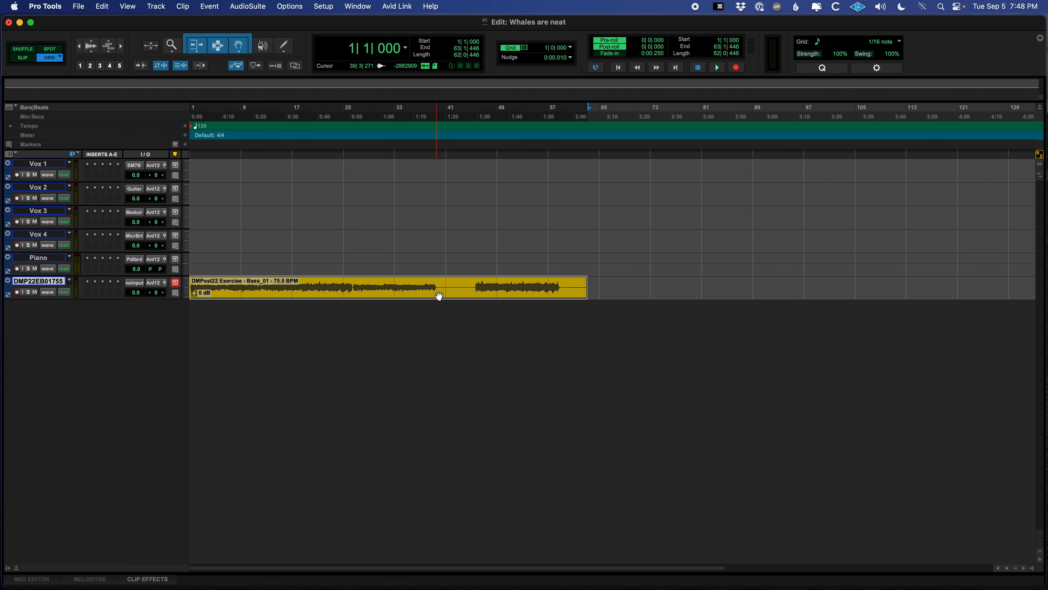
{"action": "key", "text": "BackSpace"}
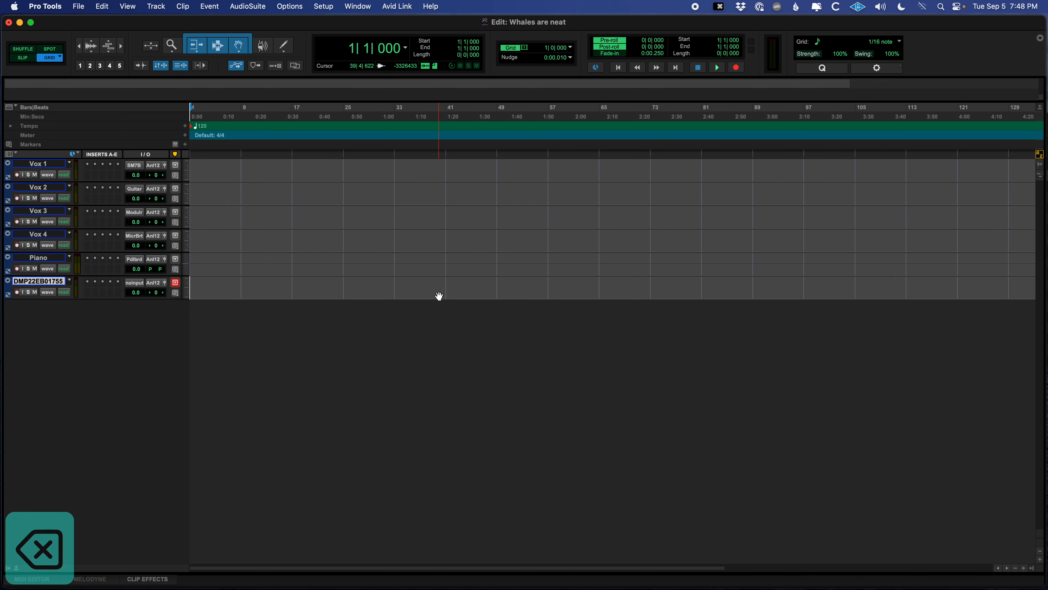
{"action": "key", "text": "Return"}
{"action": "key", "text": "super+s"}
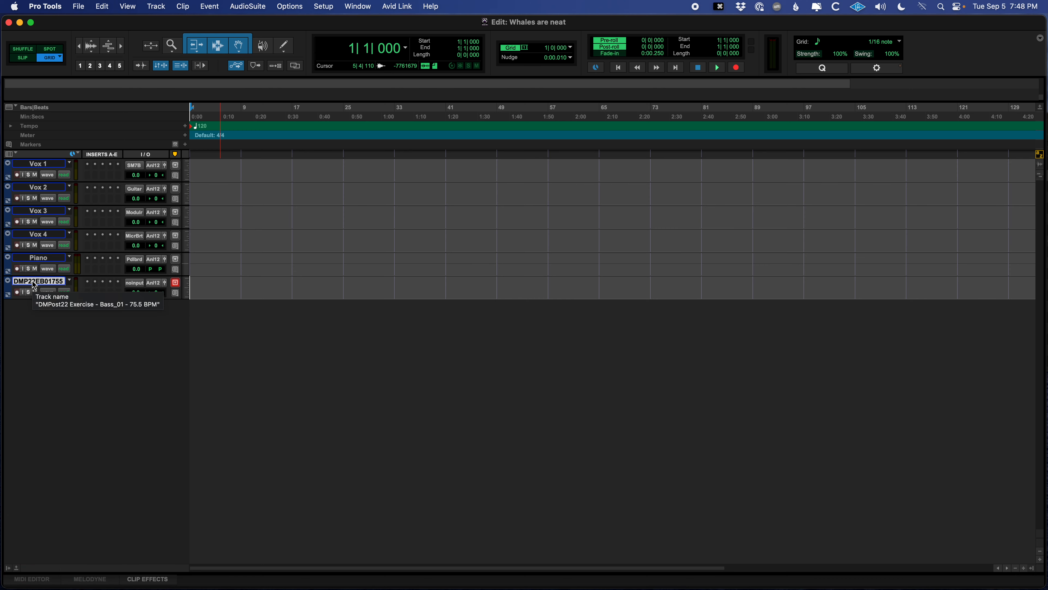
Delete the emptied bass track below Piano and save the session.
{"action": "key", "text": "BackSpace"}
{"action": "key", "text": "BackSpace"}
{"action": "key", "text": "BackSpace"}
{"action": "key", "text": "BackSpace"}
{"action": "key", "text": "BackSpace"}
{"action": "key", "text": "BackSpace"}
{"action": "key", "text": "BackSpace"}
{"action": "key", "text": "BackSpace"}
{"action": "key", "text": "BackSpace"}
{"action": "key", "text": "BackSpace"}
{"action": "key", "text": "BackSpace"}
{"action": "key", "text": "BackSpace"}
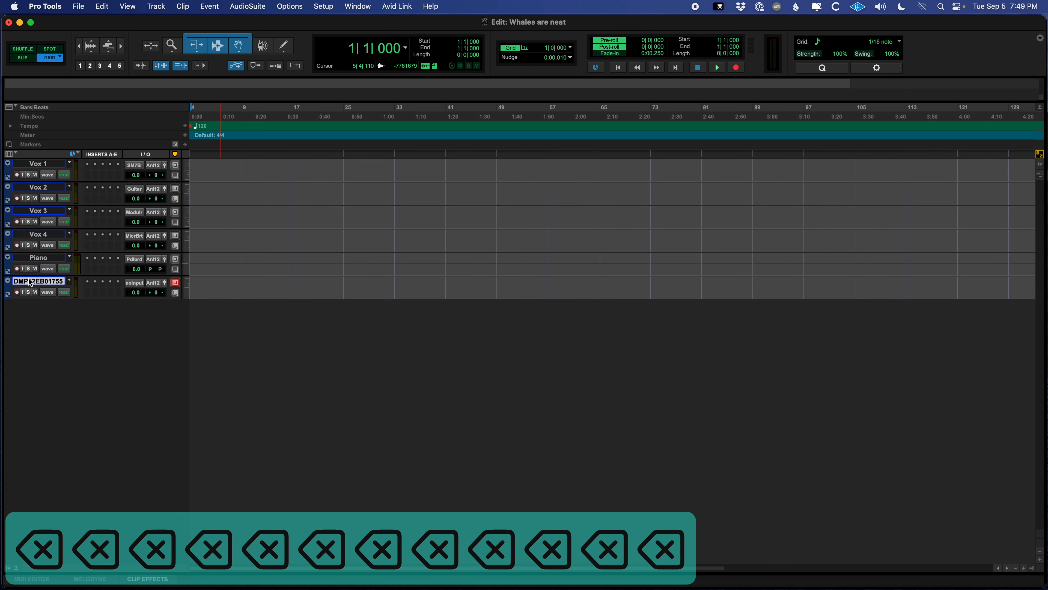
{"action": "right_click", "coordinate": [30, 283]}
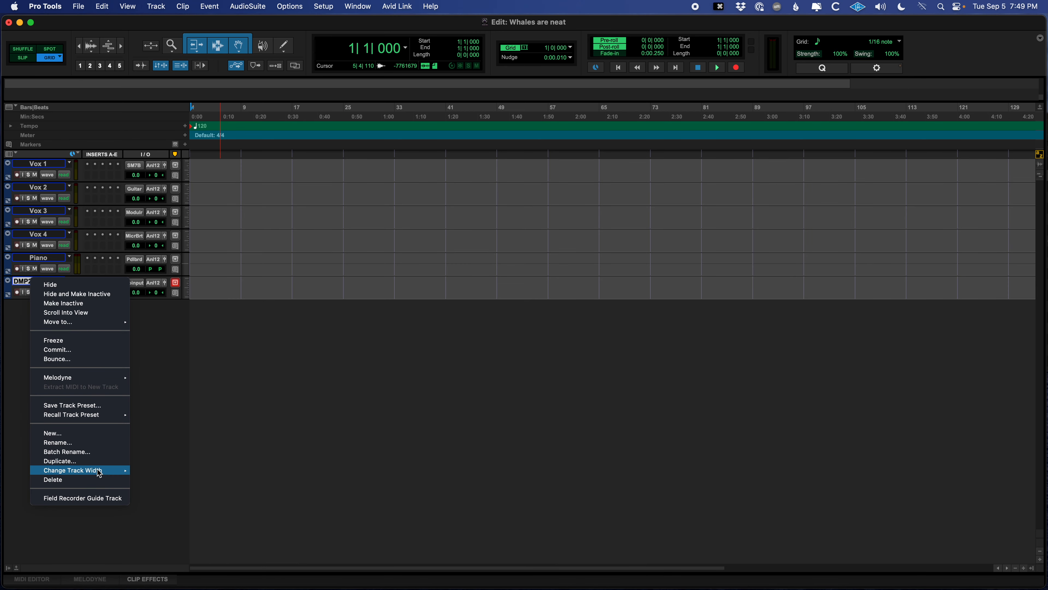
{"action": "left_click", "coordinate": [100, 480]}
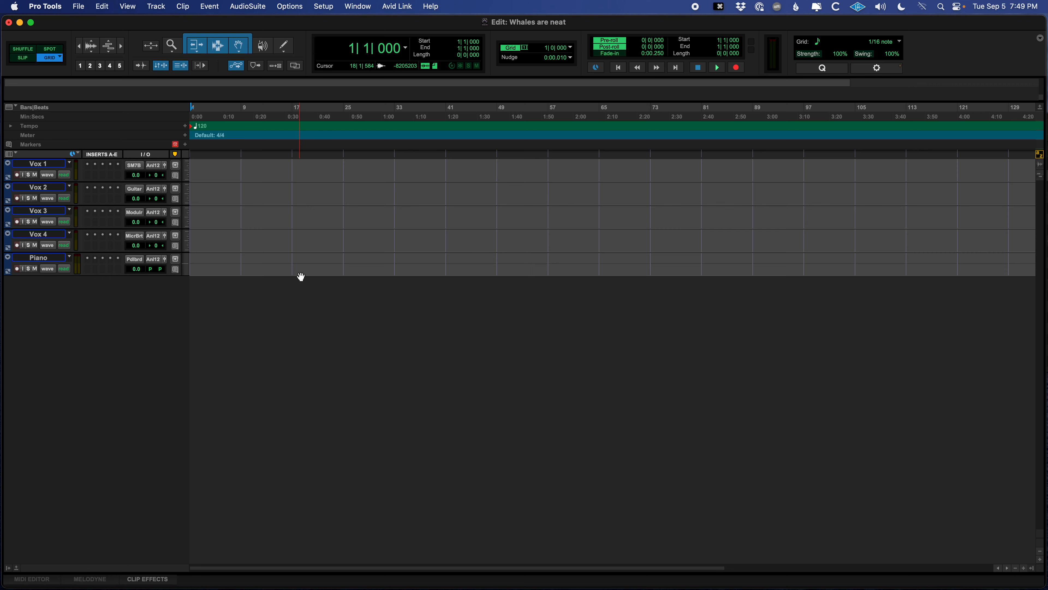
{"action": "left_click", "coordinate": [298, 260]}
{"action": "key", "text": "super+s"}
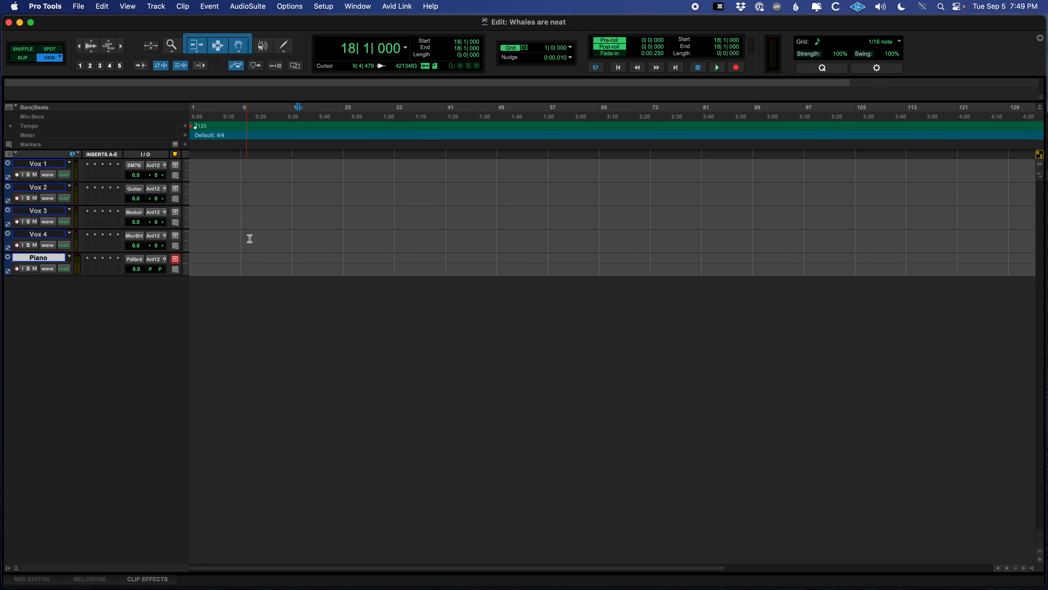
In the Processing preferences, enable Automatically Copy Files on Import and Convert Copied Files to Session Format, and apply them.
{"action": "left_click", "coordinate": [46, 6]}
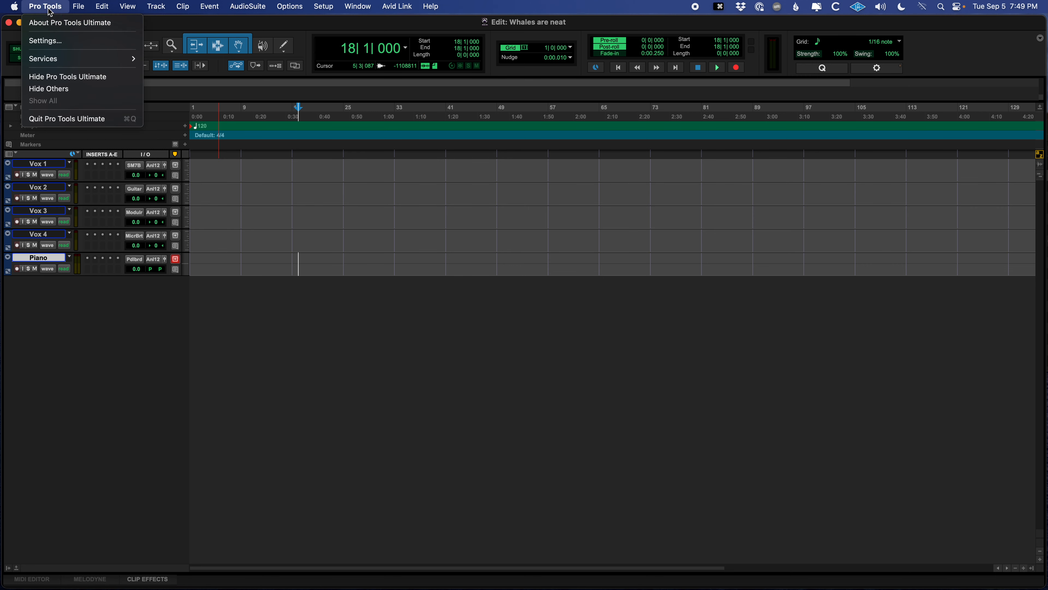
{"action": "left_click", "coordinate": [56, 41]}
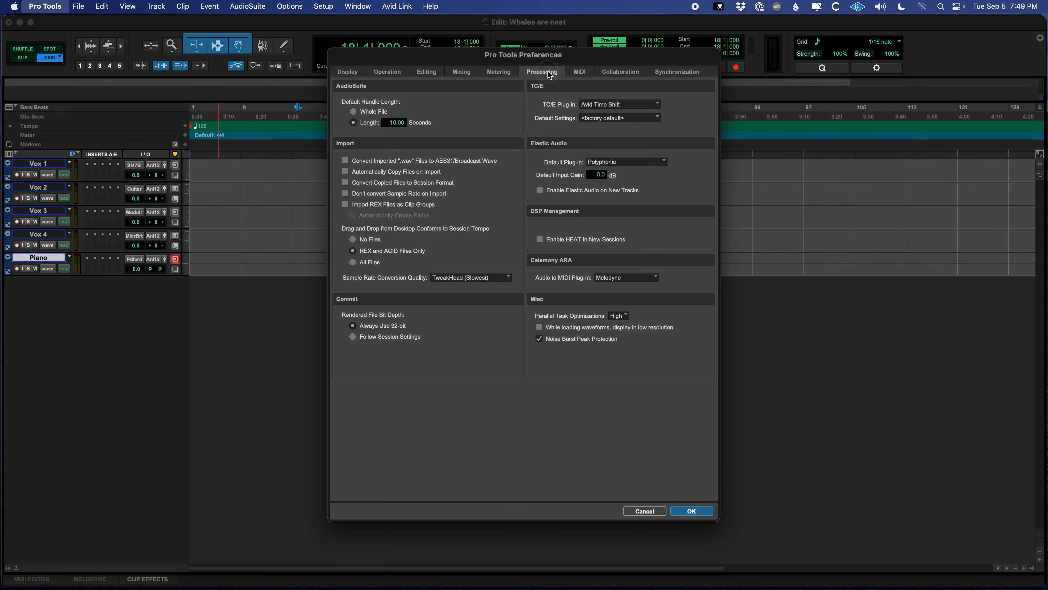
{"action": "left_click", "coordinate": [352, 73]}
{"action": "left_click", "coordinate": [387, 73]}
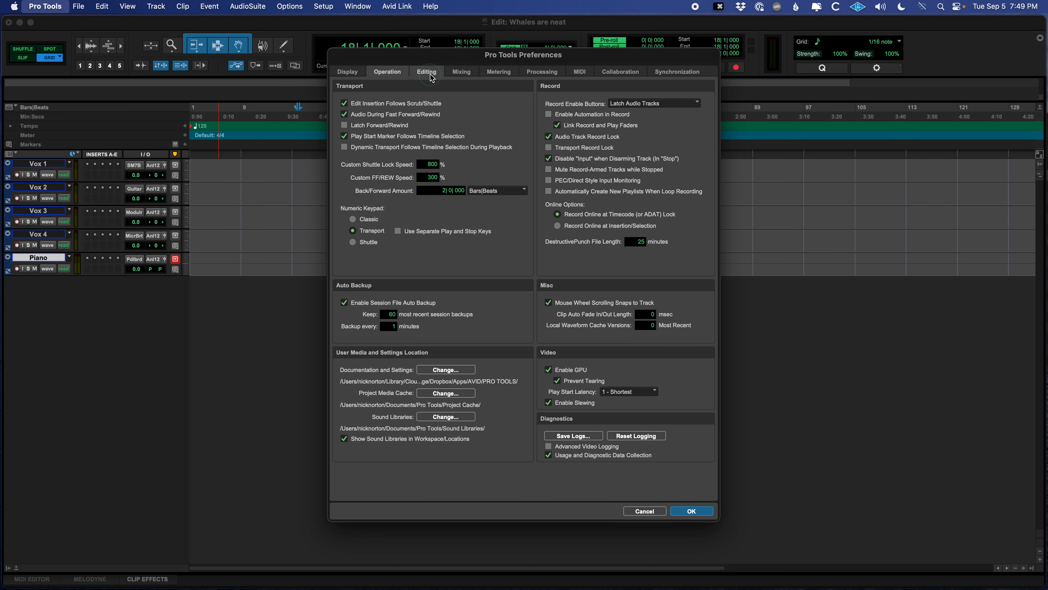
{"action": "left_click", "coordinate": [430, 73]}
{"action": "left_click", "coordinate": [496, 73]}
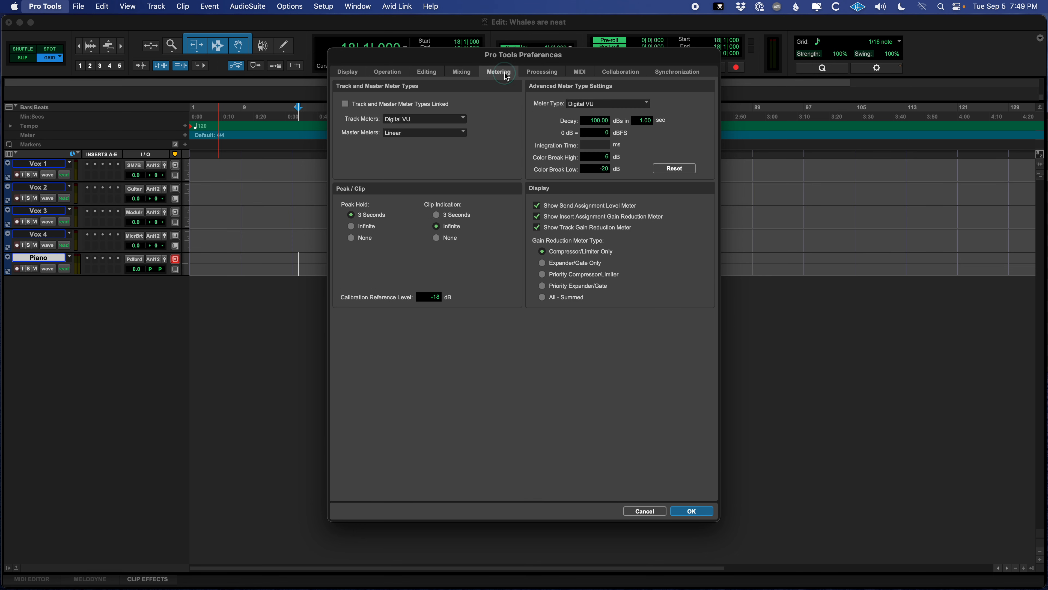
{"action": "left_click", "coordinate": [548, 74]}
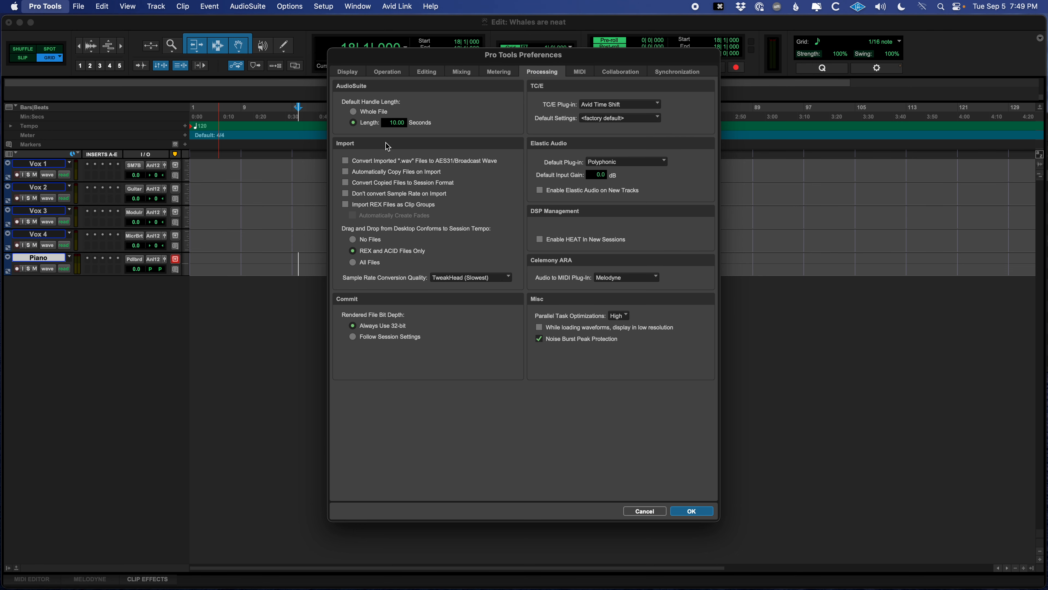
{"action": "left_click", "coordinate": [345, 172]}
{"action": "left_click", "coordinate": [346, 183]}
{"action": "left_click", "coordinate": [698, 511]}
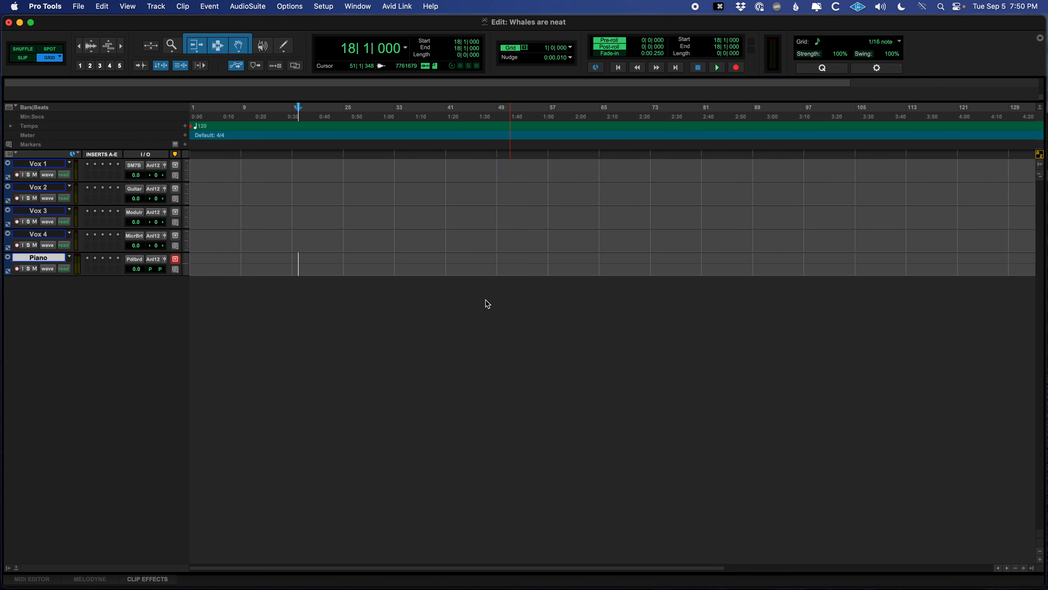
Switch to Finder, expand DM Post 22 Exercise Stems and import the Bass_01 stem onto a new track below Piano again.
{"action": "key", "text": "super+Tab"}
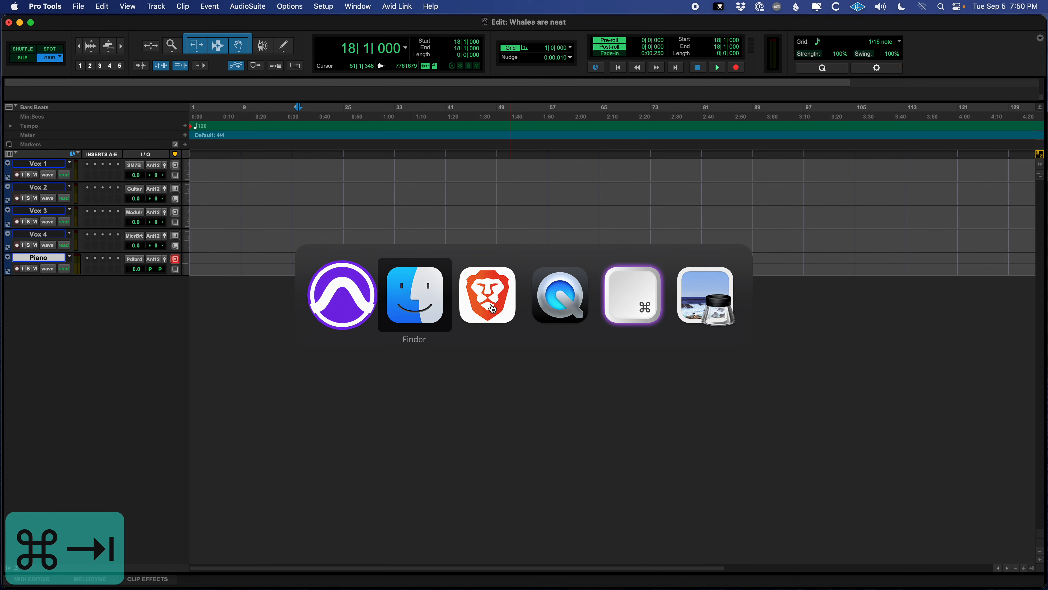
{"action": "left_click", "coordinate": [523, 165]}
{"action": "left_click", "coordinate": [521, 165]}
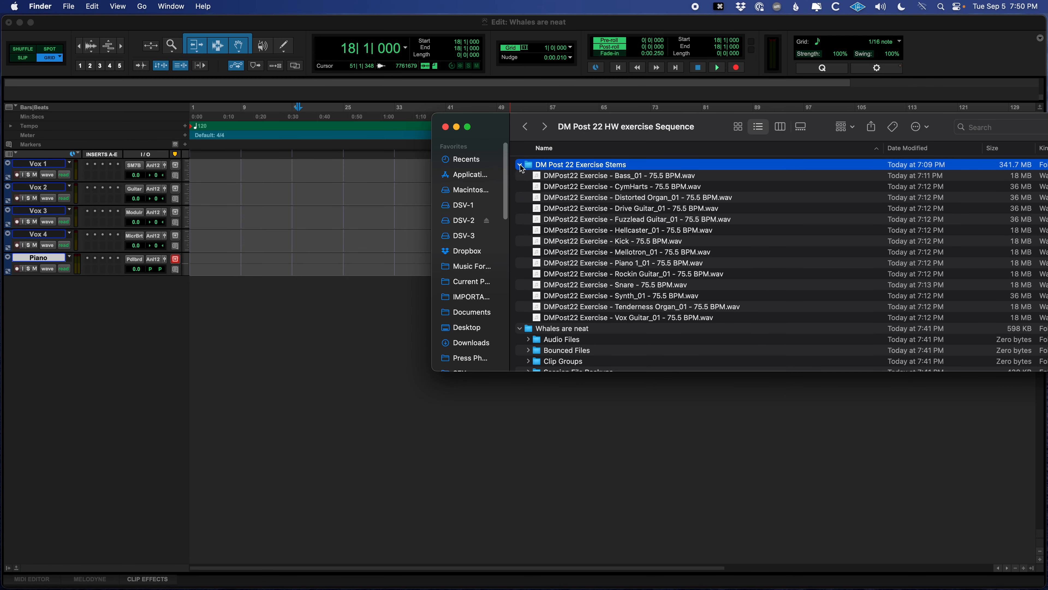
{"action": "left_click_drag", "start_coordinate": [585, 176], "coordinate": [247, 352]}
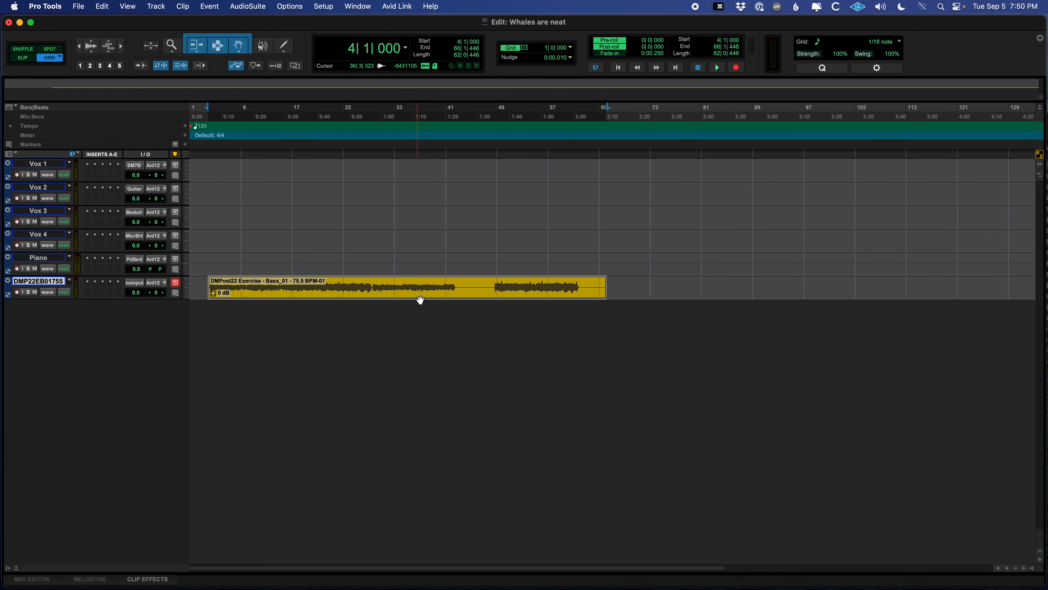
Switch to Finder and check whether the session's Audio Files folder holds a copy of the Bass_01 stem.
{"action": "key", "text": "super+Tab"}
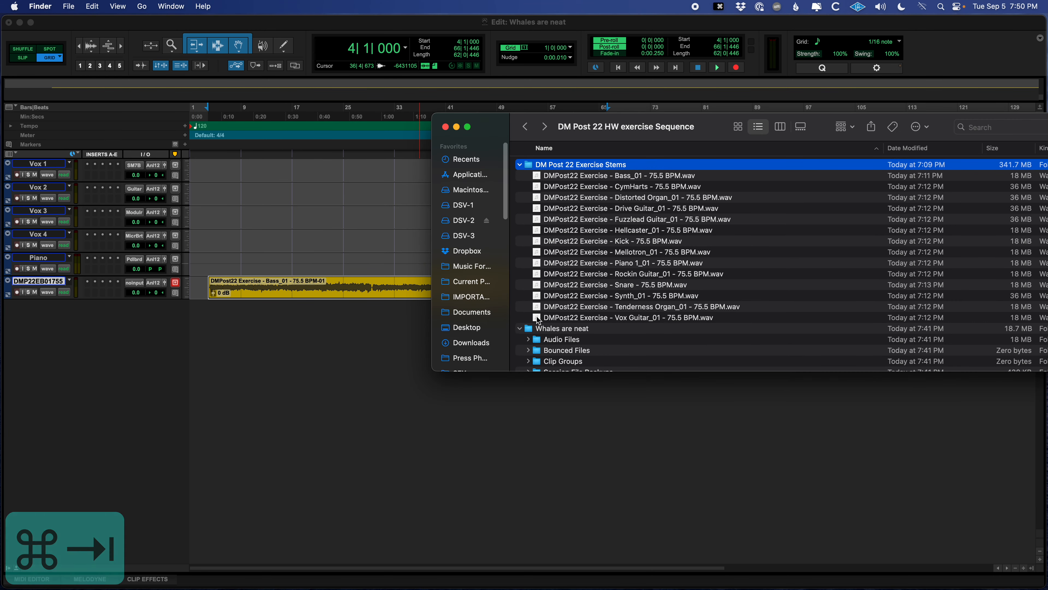
{"action": "left_click", "coordinate": [519, 164]}
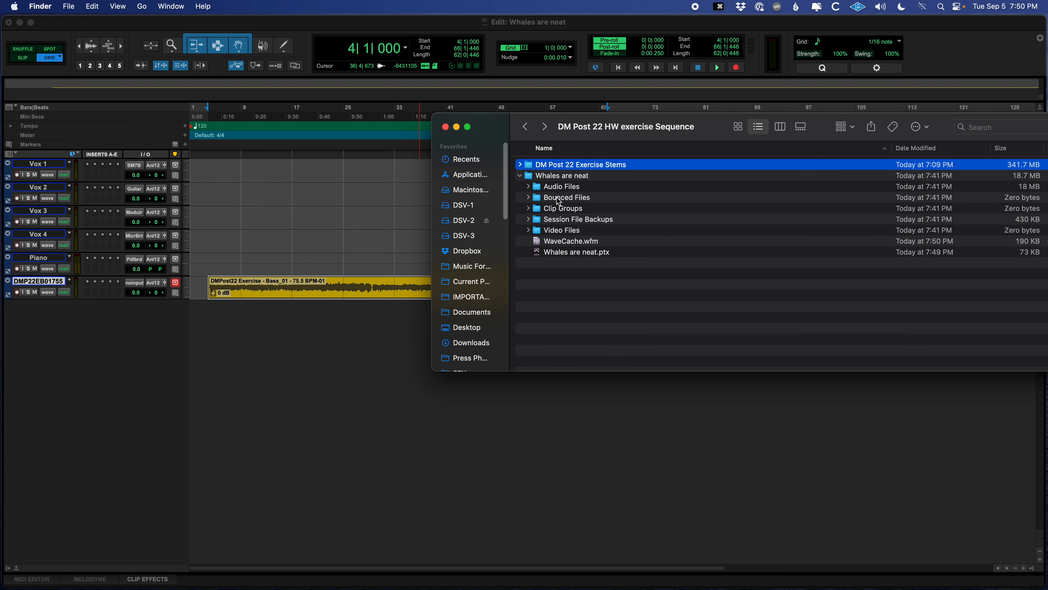
{"action": "left_click", "coordinate": [569, 176]}
{"action": "left_click", "coordinate": [548, 188]}
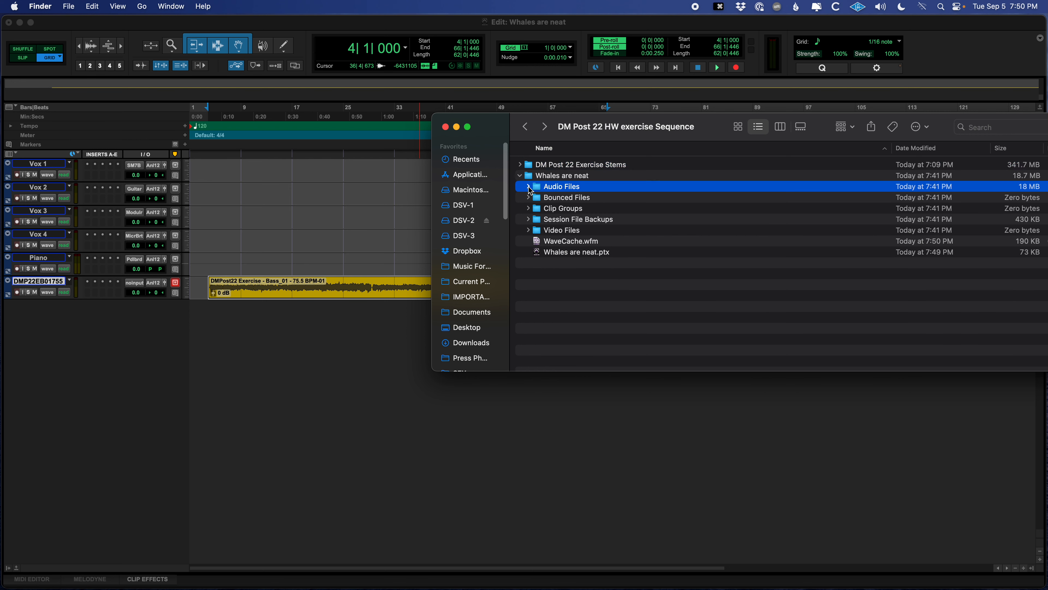
{"action": "left_click", "coordinate": [528, 187]}
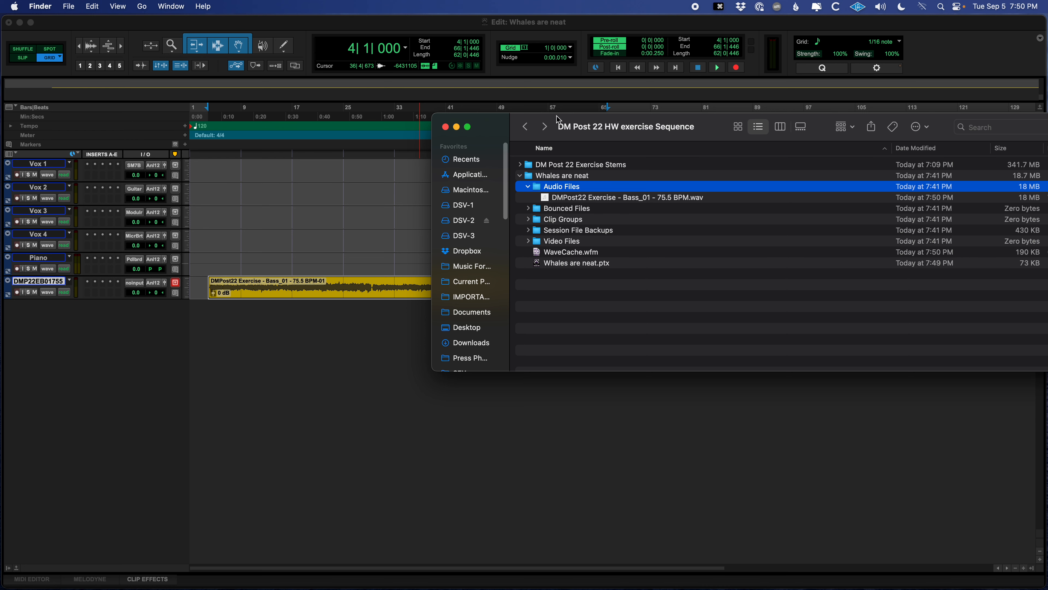
{"action": "left_click_drag", "start_coordinate": [558, 120], "coordinate": [434, 147]}
{"action": "left_click", "coordinate": [405, 214]}
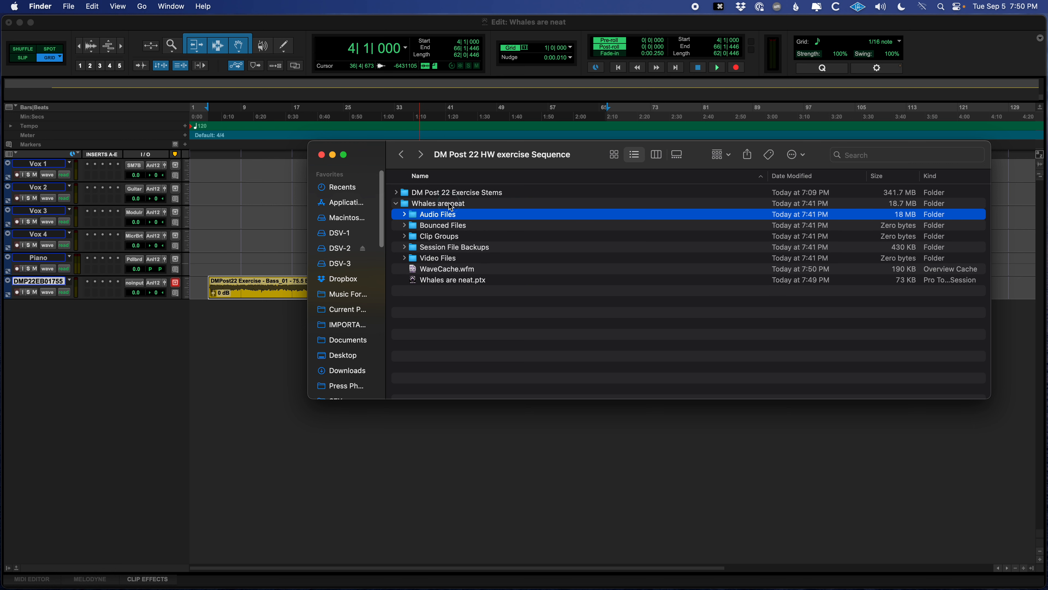
{"action": "left_click", "coordinate": [451, 206]}
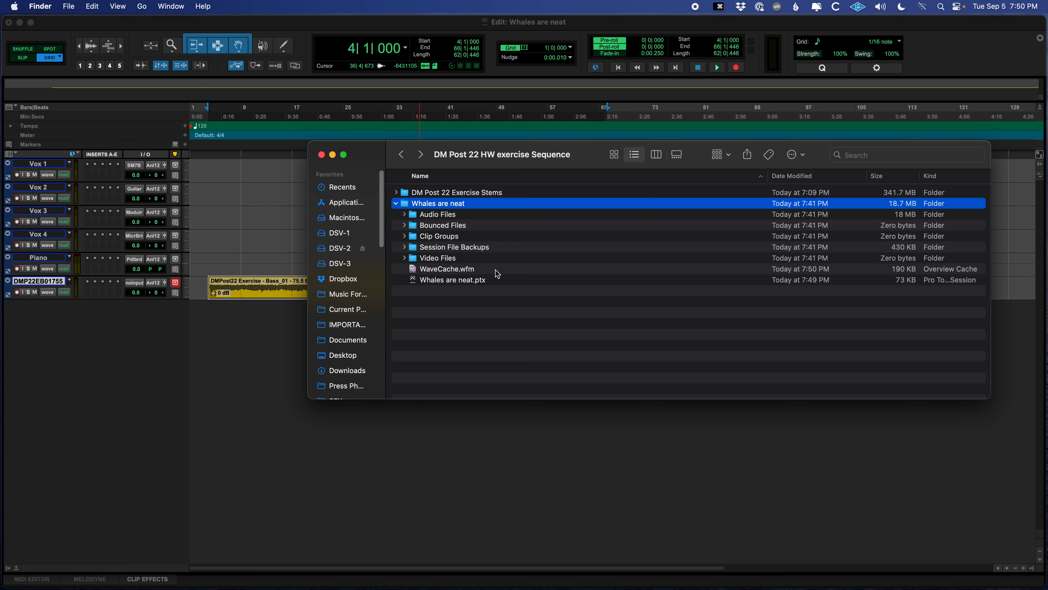
Switch to Pro Tools, delete the reimported Bass_01 clip while keeping its track, return to the session start and save.
{"action": "left_click", "coordinate": [263, 253]}
{"action": "left_click", "coordinate": [284, 237]}
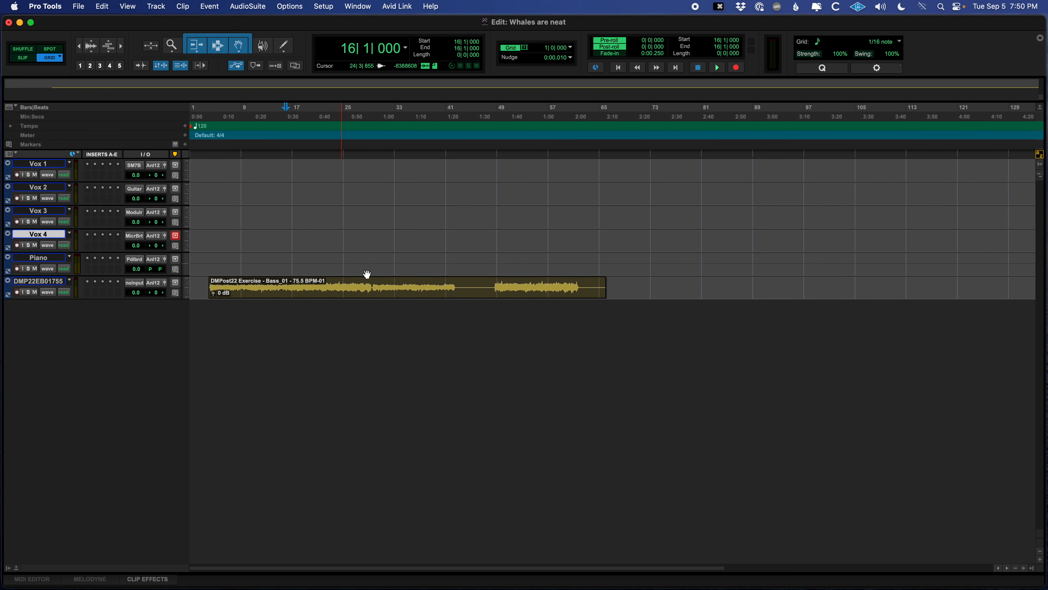
{"action": "left_click", "coordinate": [374, 293]}
{"action": "key", "text": "super+s"}
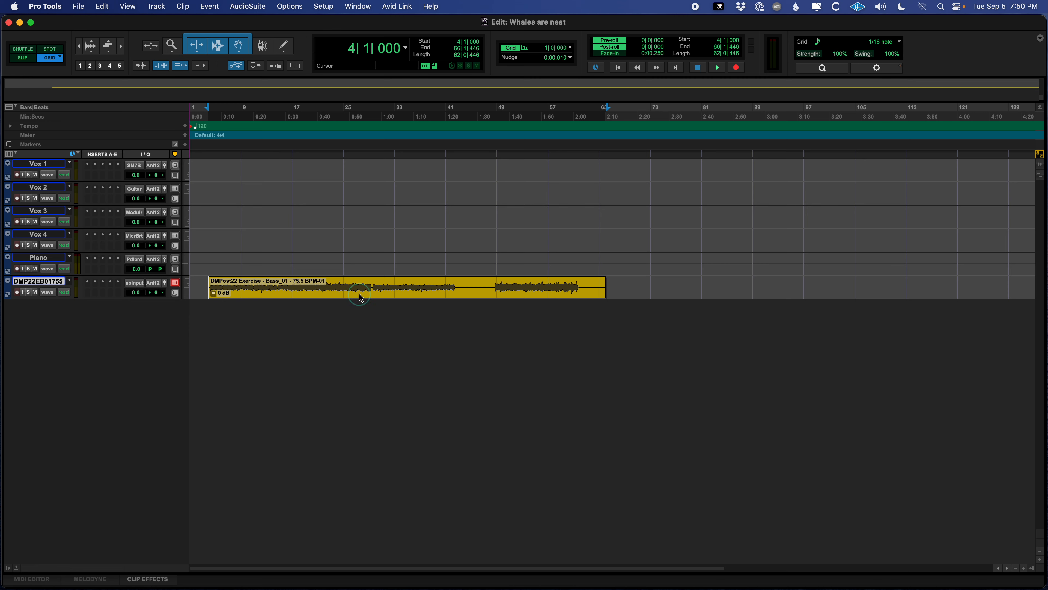
{"action": "left_click", "coordinate": [376, 294]}
{"action": "key", "text": "BackSpace"}
{"action": "key", "text": "Return"}
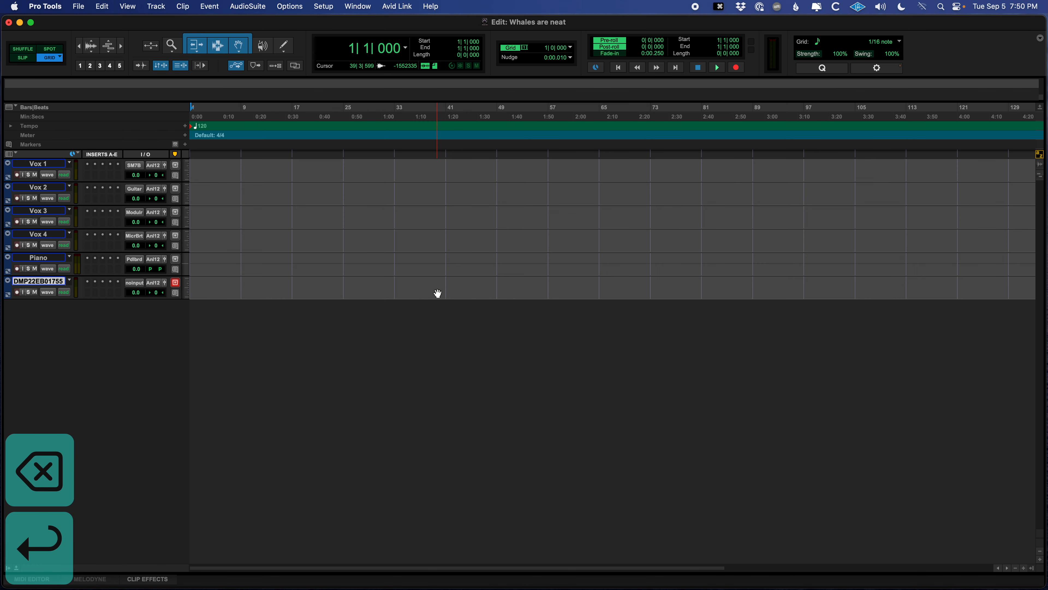
{"action": "key", "text": "super+s"}
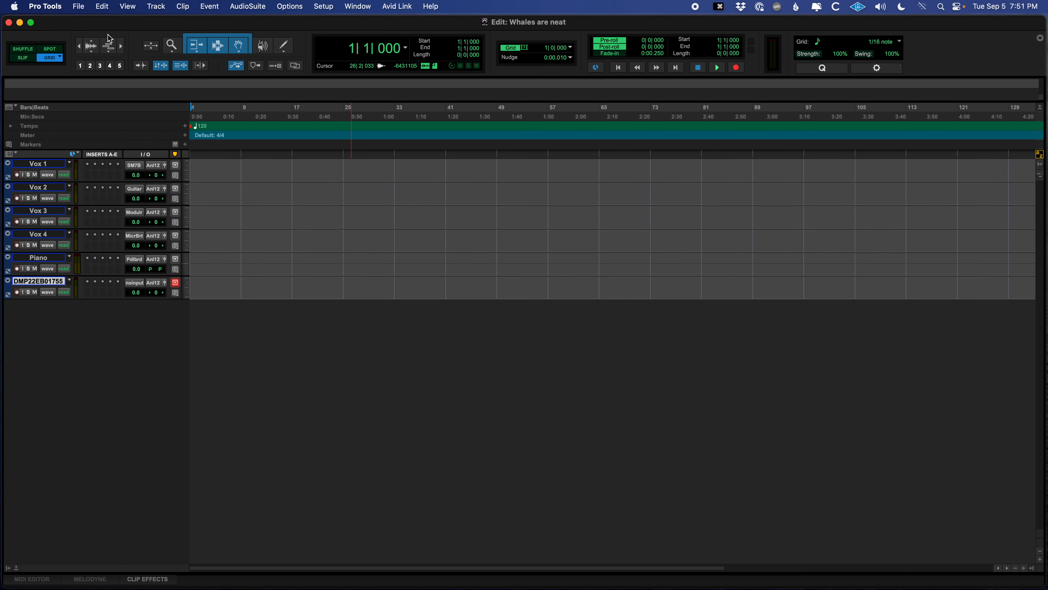
Start an audio import and browse to the DM Post 22 Exercise Stems folder.
{"action": "left_click", "coordinate": [80, 11]}
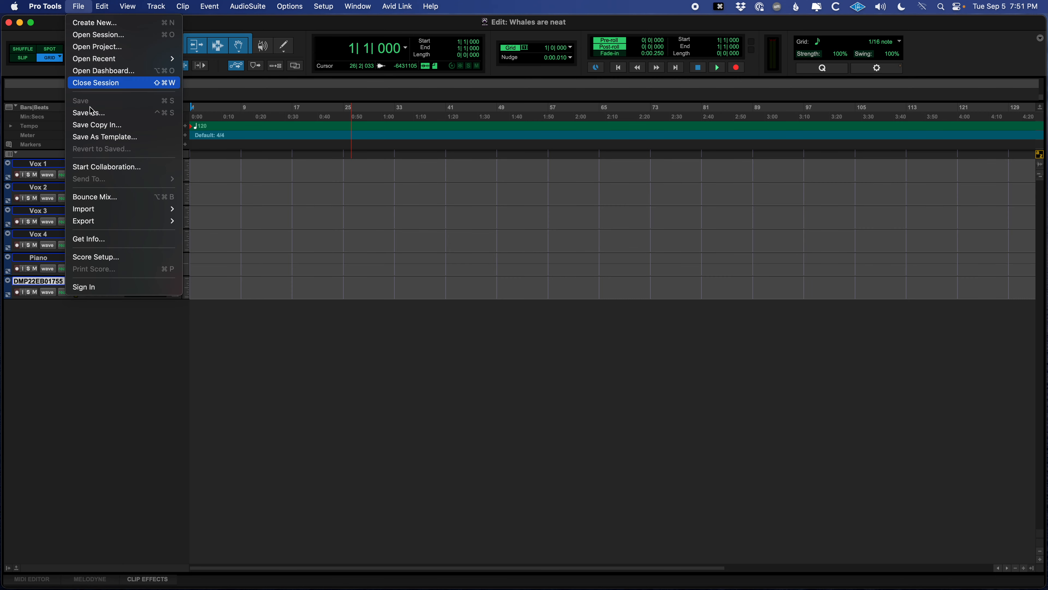
{"action": "mouse_move", "coordinate": [130, 214]}
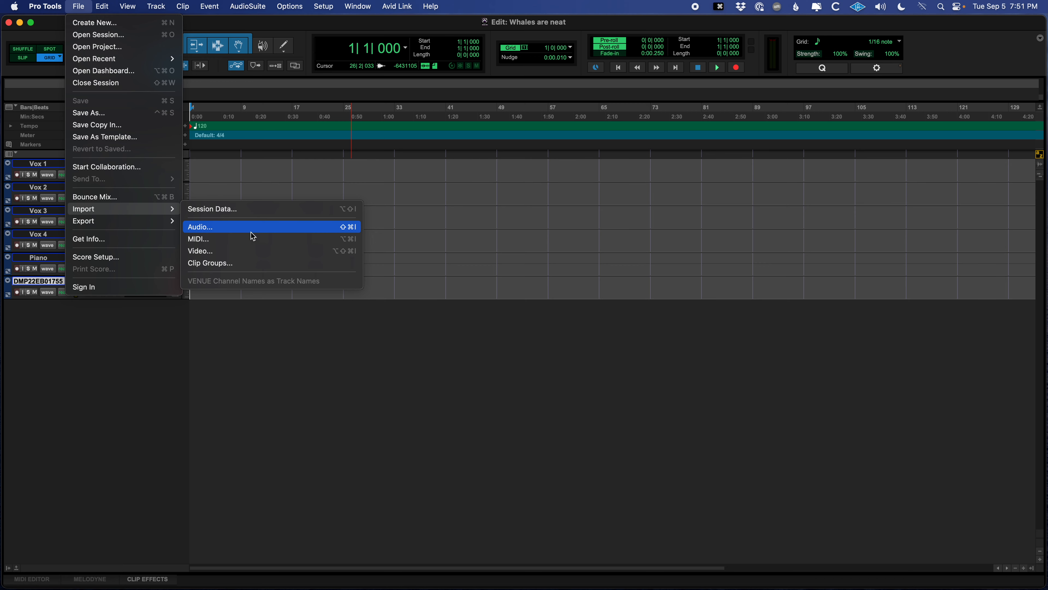
{"action": "left_click", "coordinate": [409, 346]}
{"action": "key", "text": "super+shift+i"}
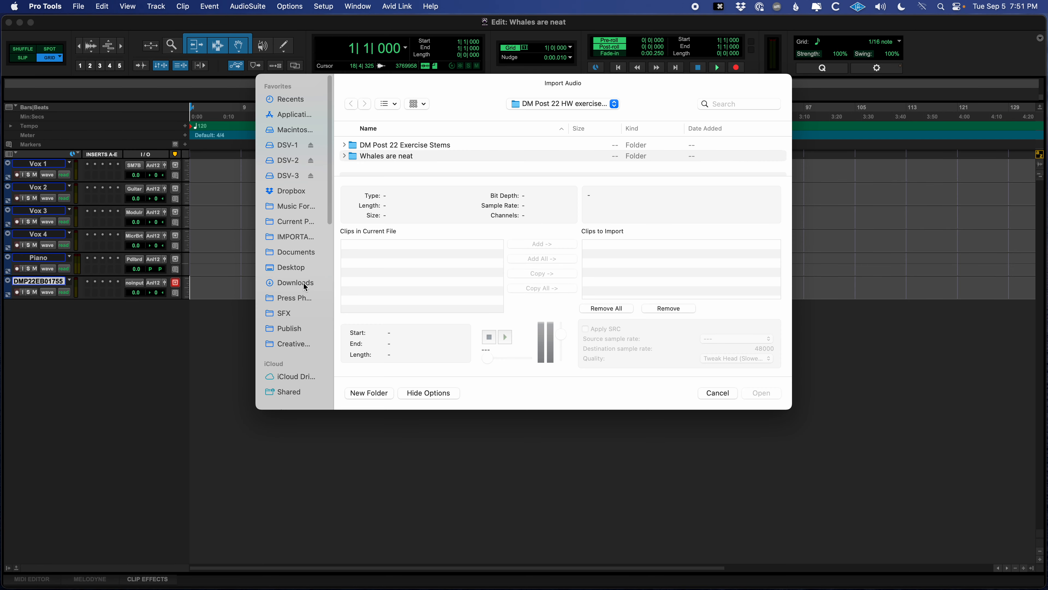
{"action": "double_click", "coordinate": [403, 145]}
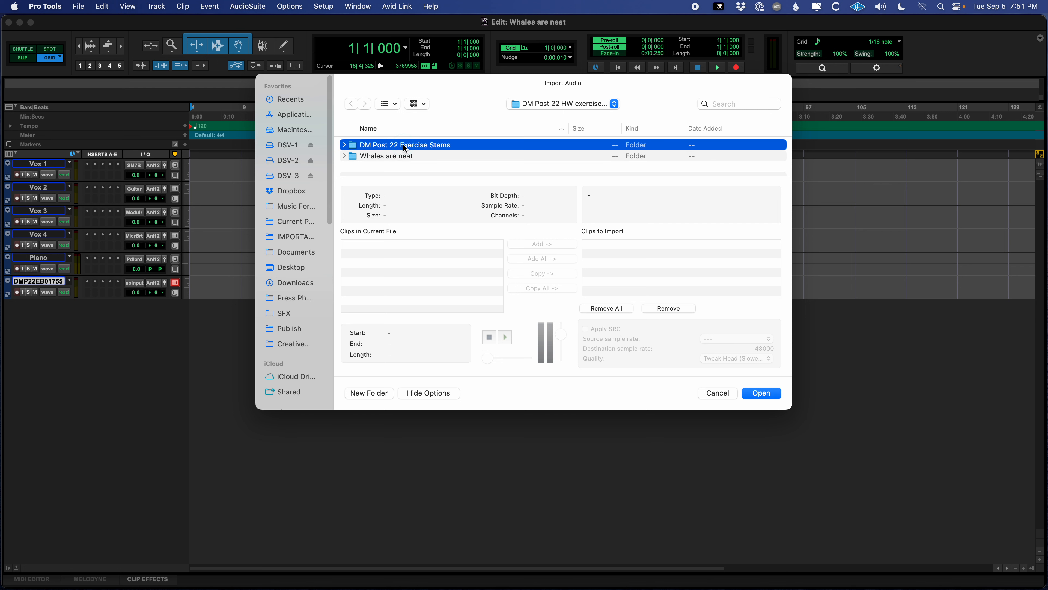
{"action": "scroll", "coordinate": [499, 157], "scroll_direction": "down", "scroll_amount": 5}
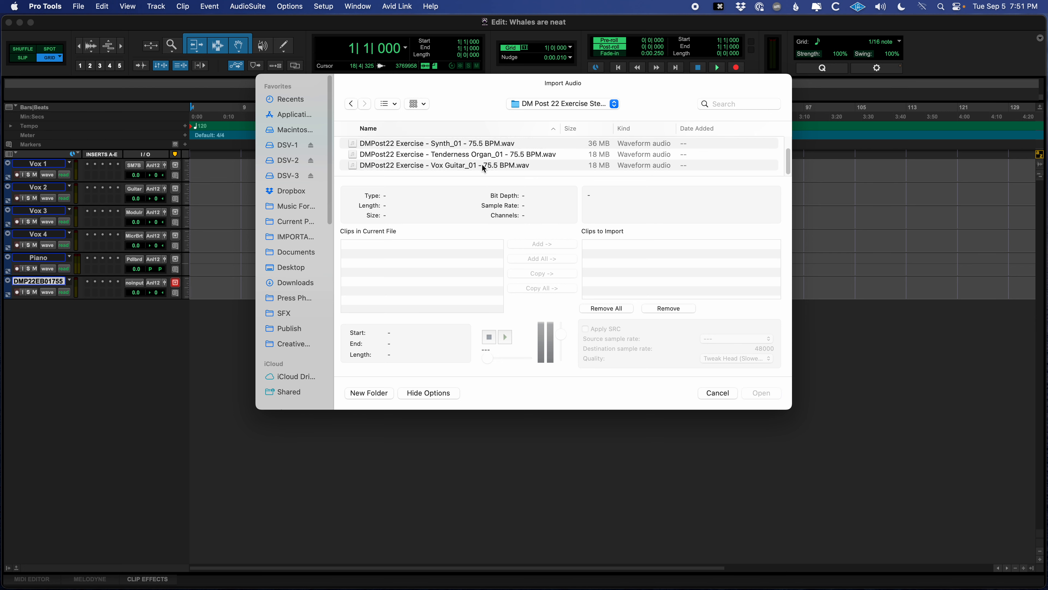
Select all the exercise stems, from Bass_01 to Vox Guitar_01, and add them as copies to the clips to import.
{"action": "left_click", "coordinate": [480, 167]}
{"action": "left_click", "coordinate": [489, 146], "text": "shift"}
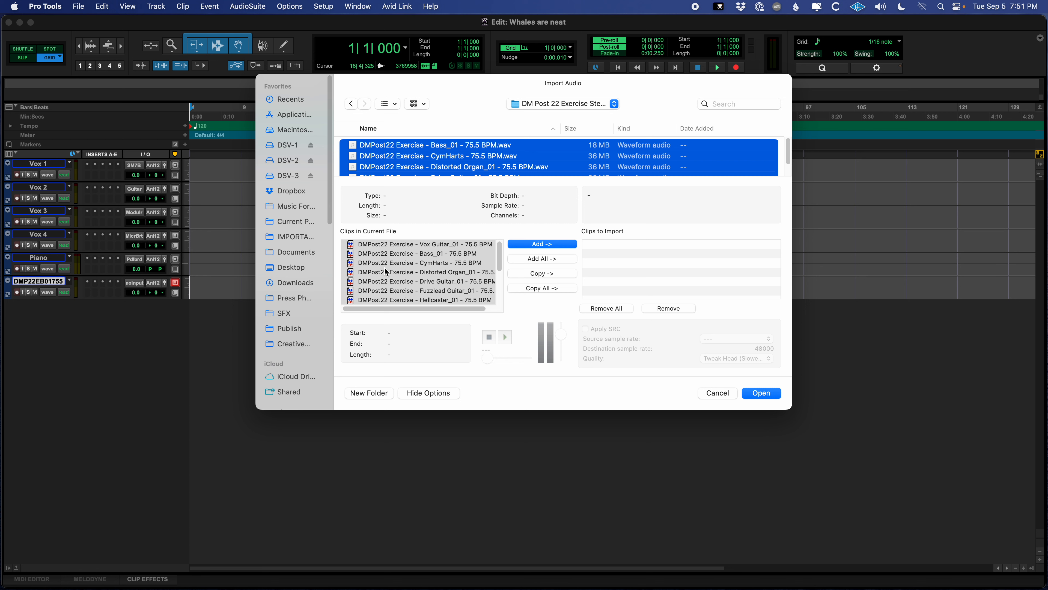
{"action": "scroll", "coordinate": [441, 273], "scroll_direction": "down", "scroll_amount": 5}
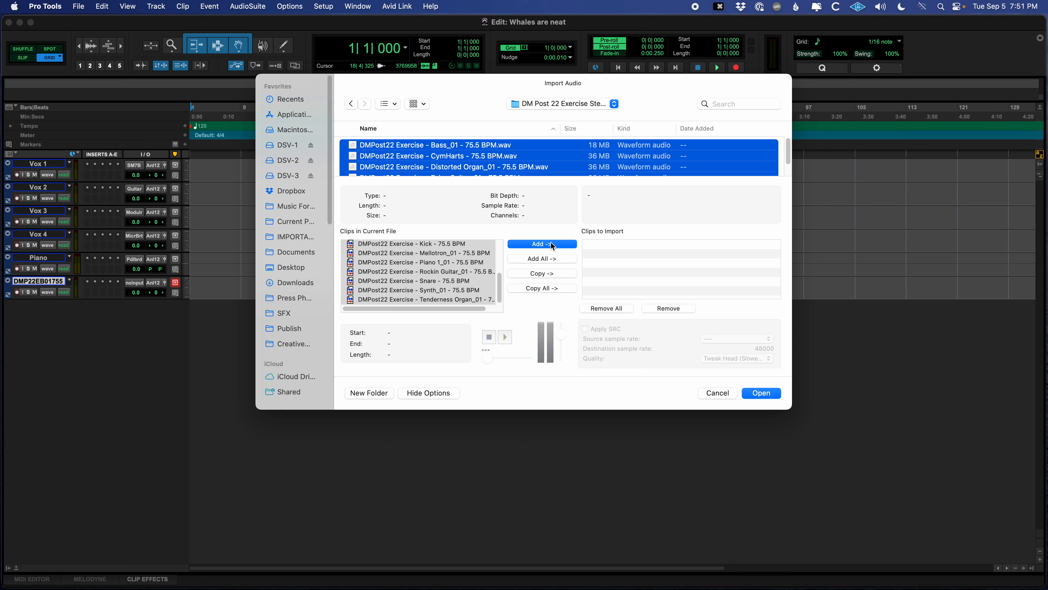
{"action": "left_click", "coordinate": [545, 276]}
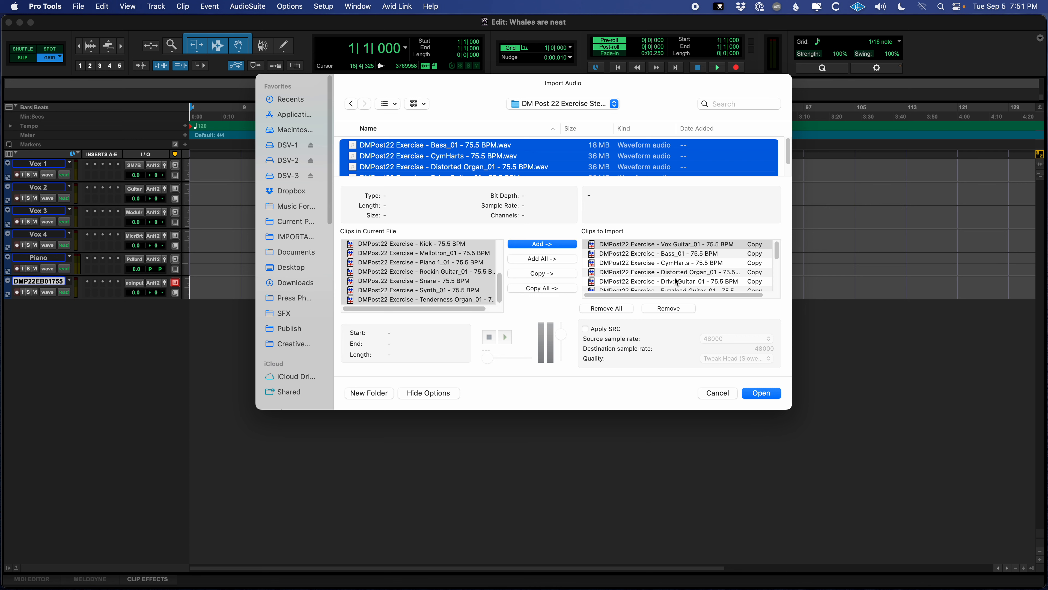
{"action": "scroll", "coordinate": [677, 281], "scroll_direction": "down", "scroll_amount": 3}
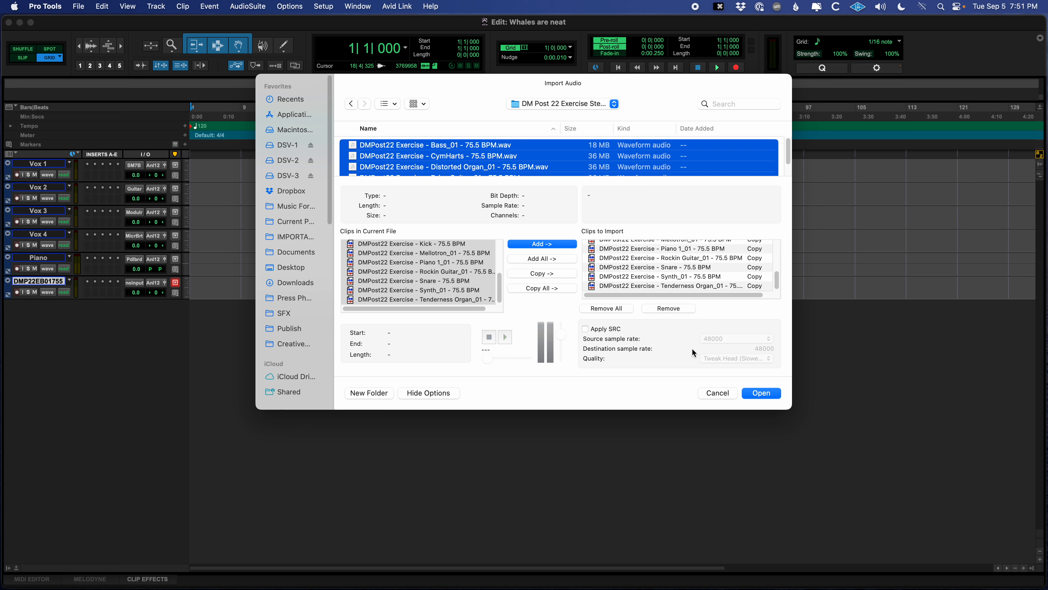
Enable Apply SRC, check the source sample rate and conversion quality options, and disable it again.
{"action": "left_click", "coordinate": [586, 330]}
{"action": "left_click", "coordinate": [721, 339]}
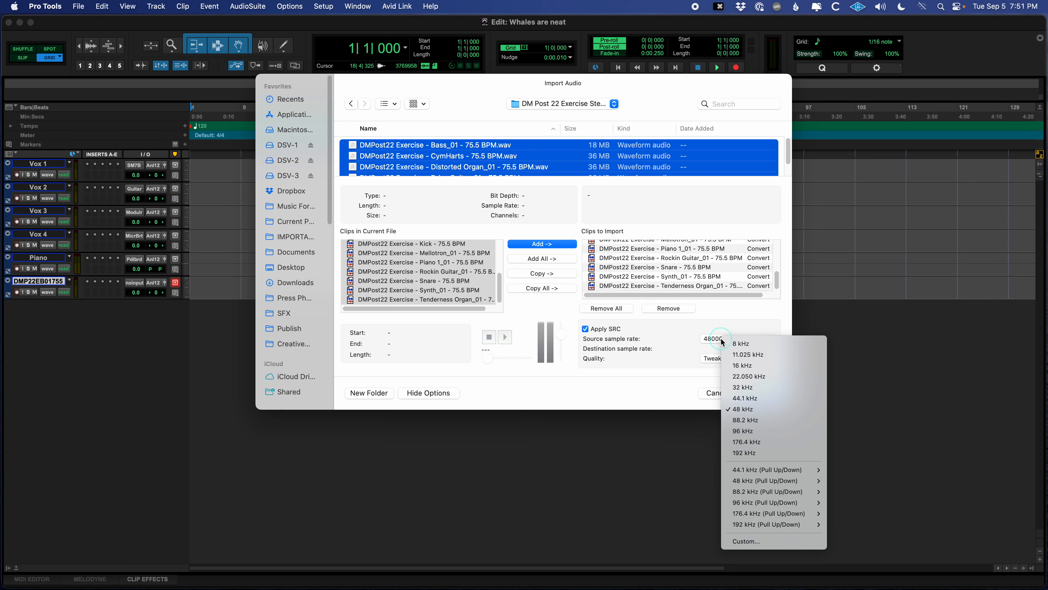
{"action": "left_click", "coordinate": [708, 343]}
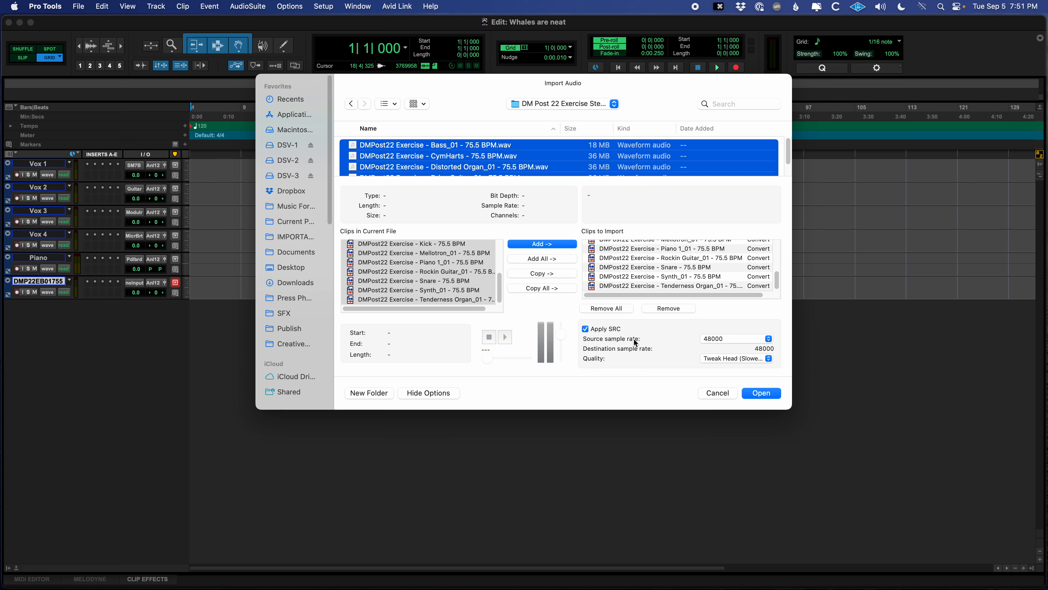
{"action": "left_click", "coordinate": [746, 358]}
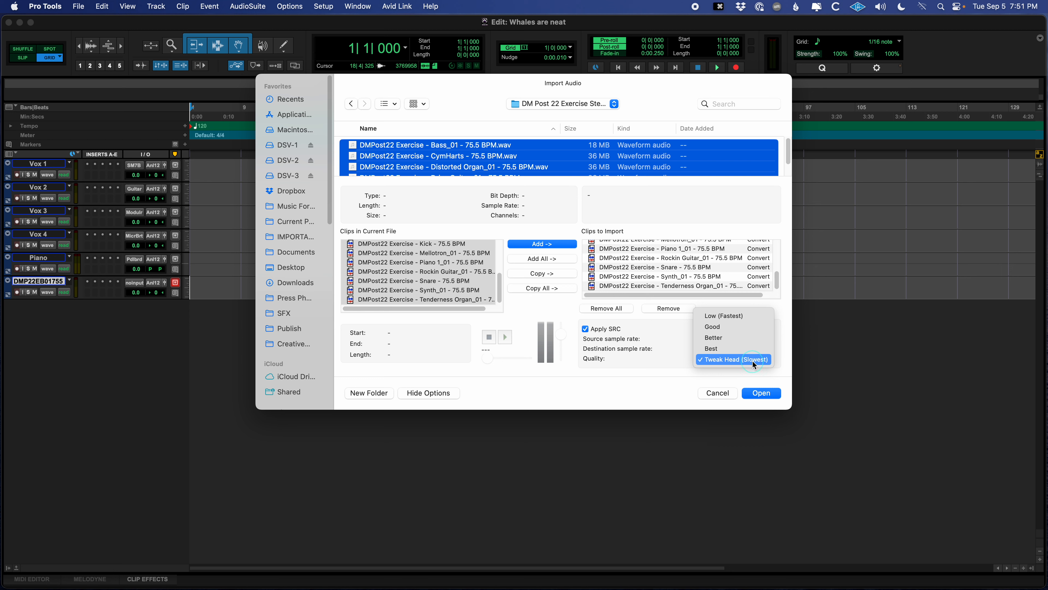
{"action": "left_click", "coordinate": [753, 361]}
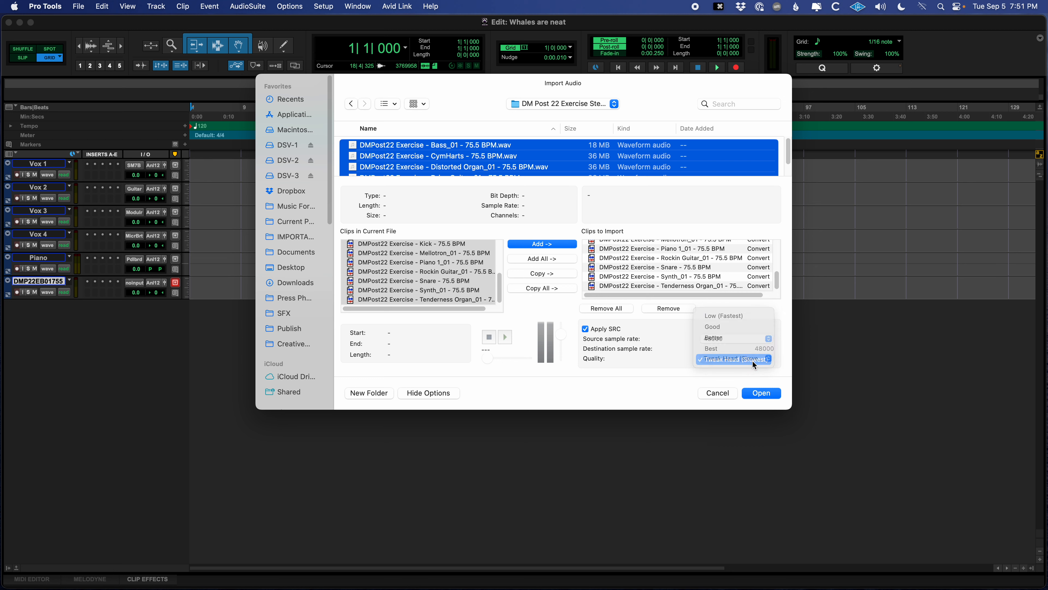
{"action": "left_click", "coordinate": [585, 329]}
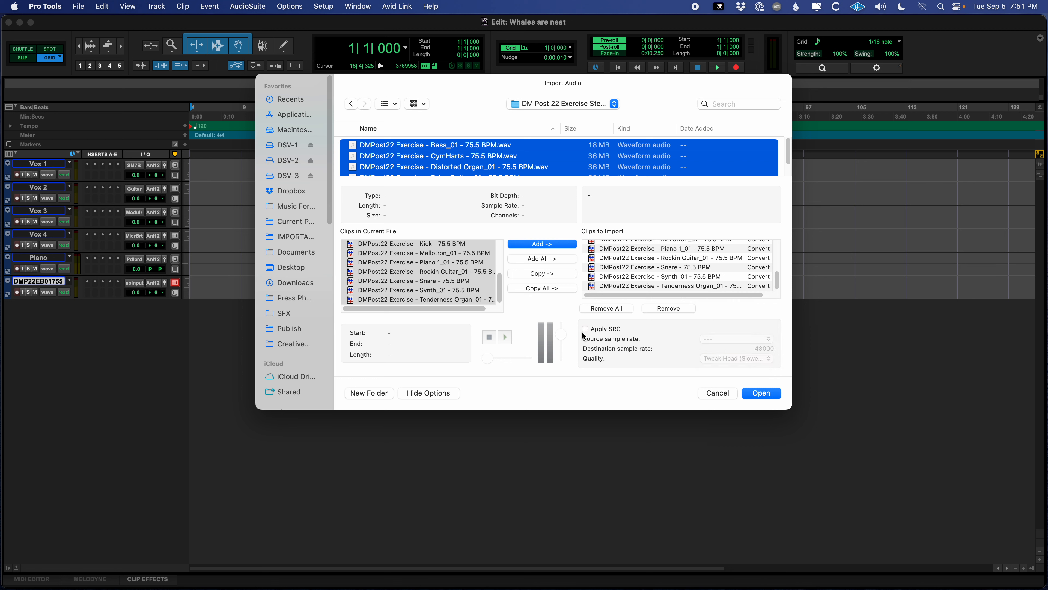
Import the listed stems into the session's Audio Files folder and place them on new tracks at the Selection location.
{"action": "scroll", "coordinate": [700, 280], "scroll_direction": "up", "scroll_amount": 5}
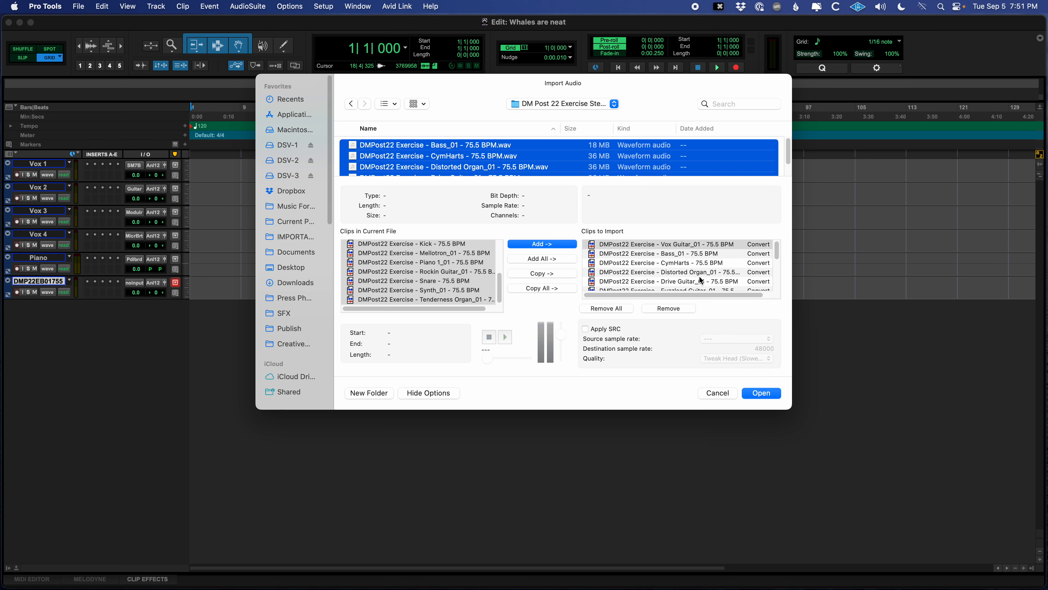
{"action": "left_click", "coordinate": [761, 394]}
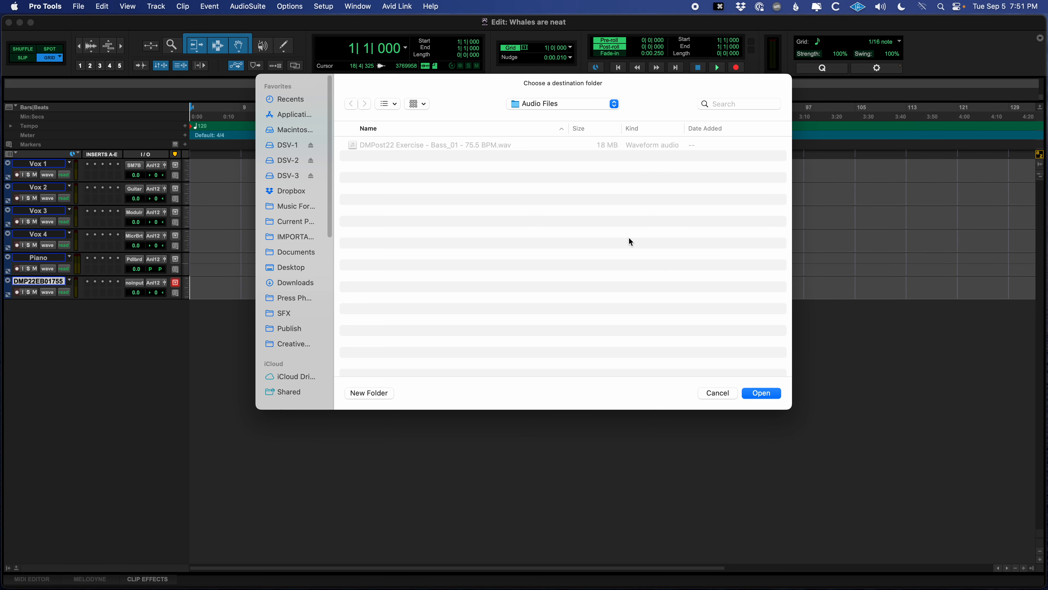
{"action": "left_click", "coordinate": [587, 104]}
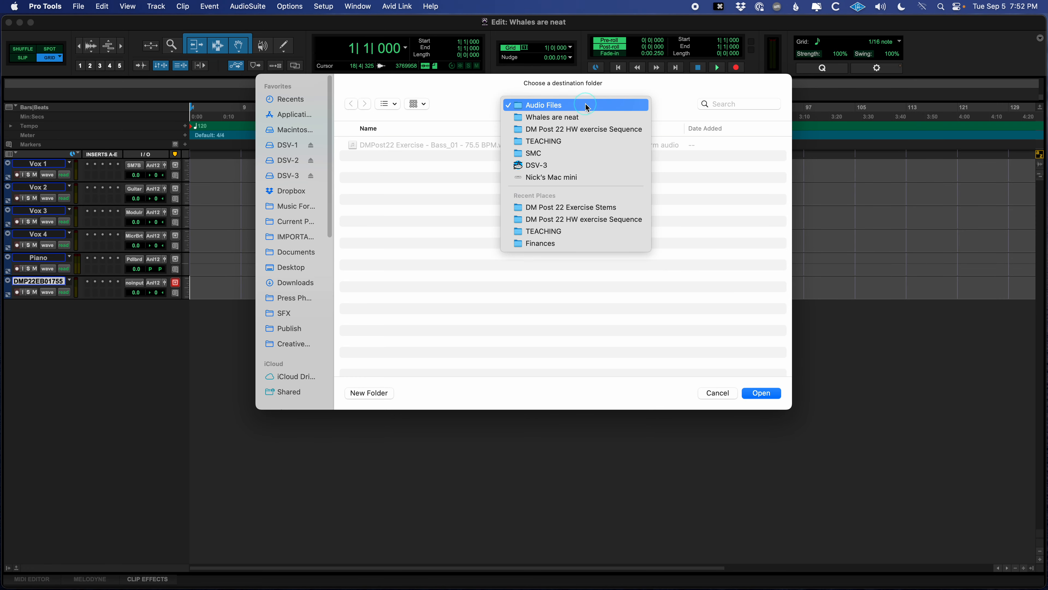
{"action": "left_click", "coordinate": [590, 110]}
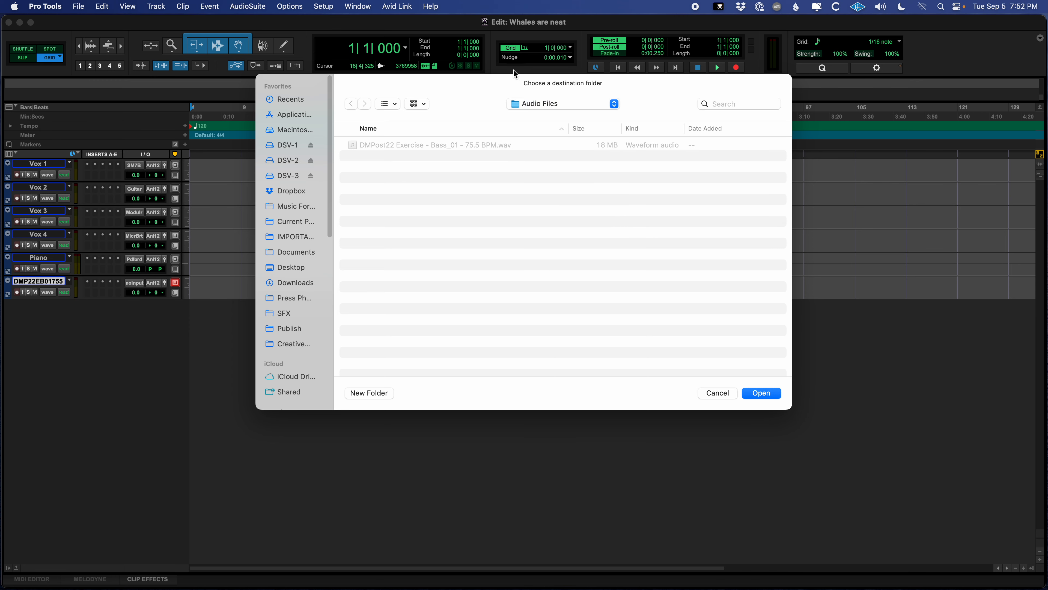
{"action": "left_click", "coordinate": [761, 393]}
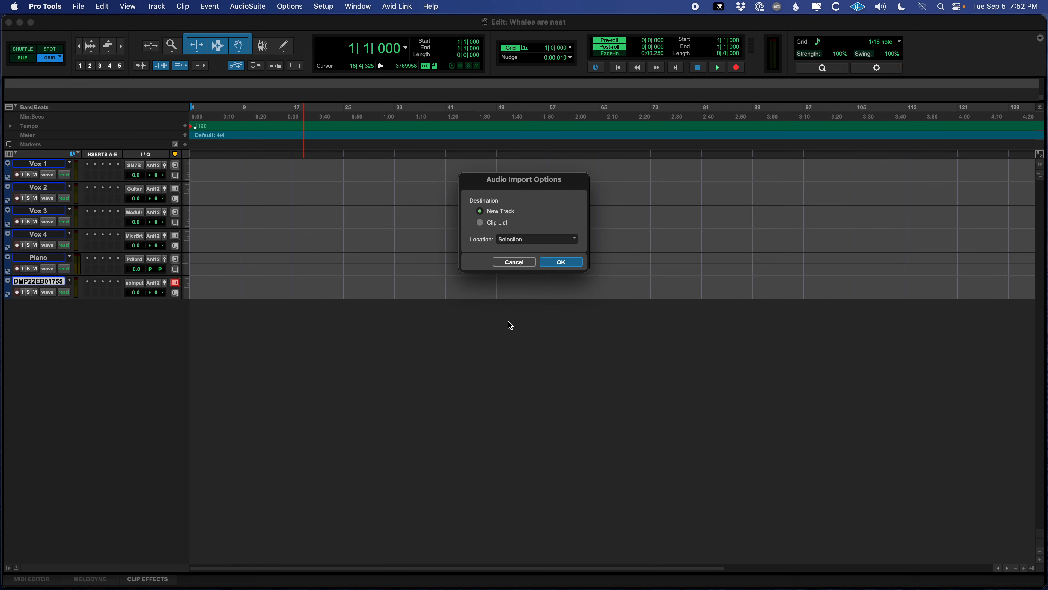
{"action": "left_click", "coordinate": [562, 262]}
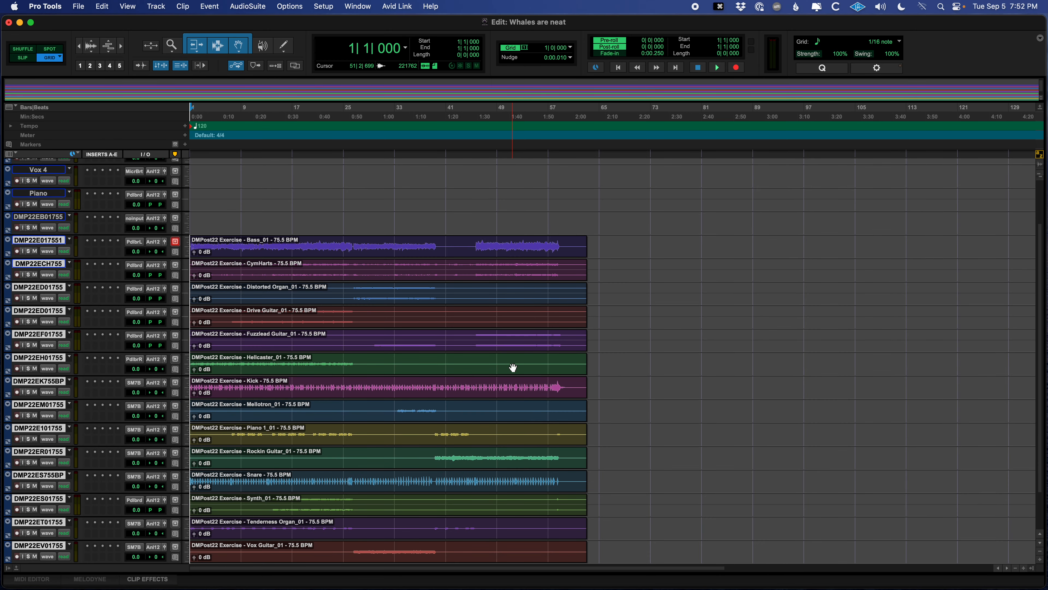
Look through the newly imported stem tracks and their clips on the timeline.
{"action": "scroll", "coordinate": [513, 367], "scroll_direction": "down", "scroll_amount": 3}
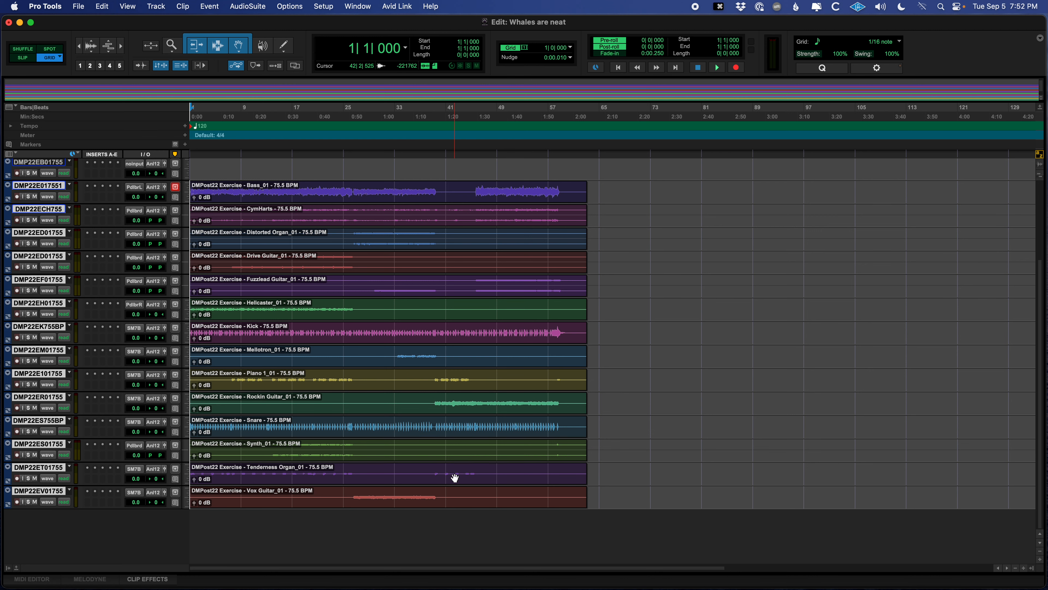
{"action": "scroll", "coordinate": [455, 479], "scroll_direction": "up", "scroll_amount": 3}
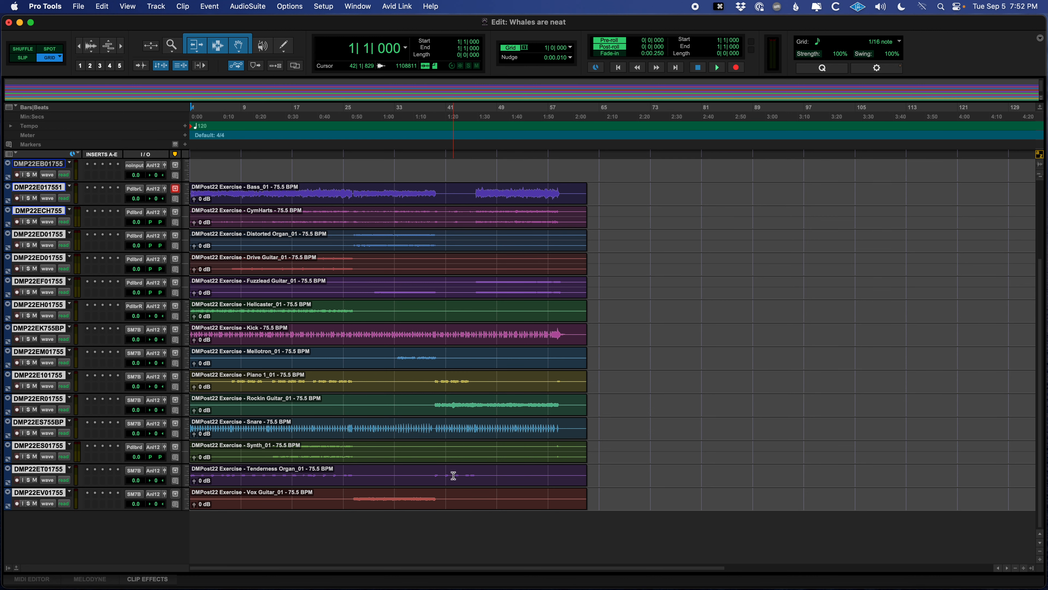
{"action": "scroll", "coordinate": [455, 489], "scroll_direction": "up", "scroll_amount": 3}
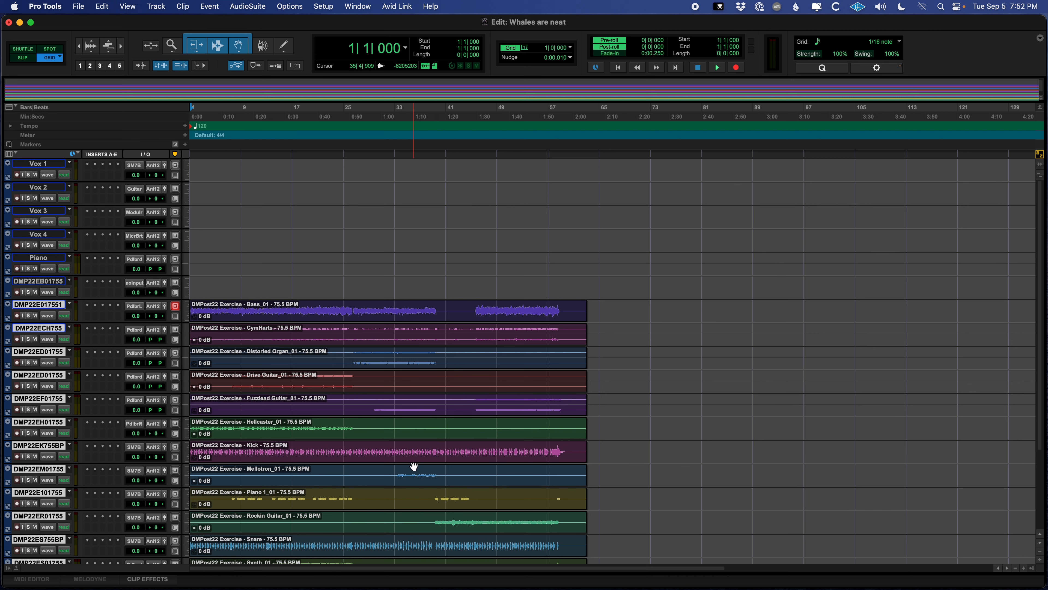
{"action": "scroll", "coordinate": [387, 468], "scroll_direction": "down", "scroll_amount": 5}
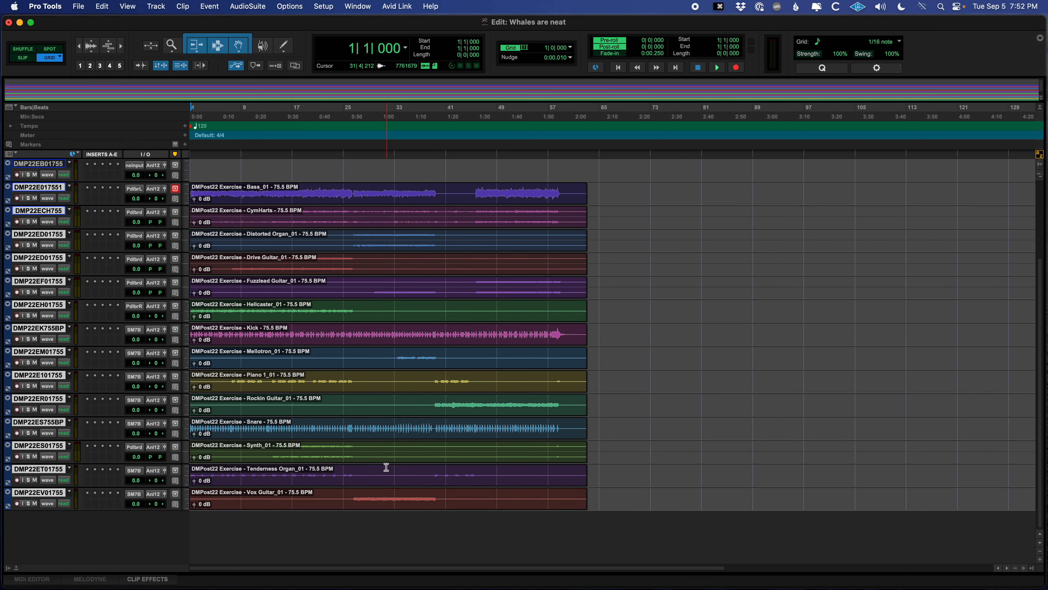
{"action": "left_click", "coordinate": [262, 193]}
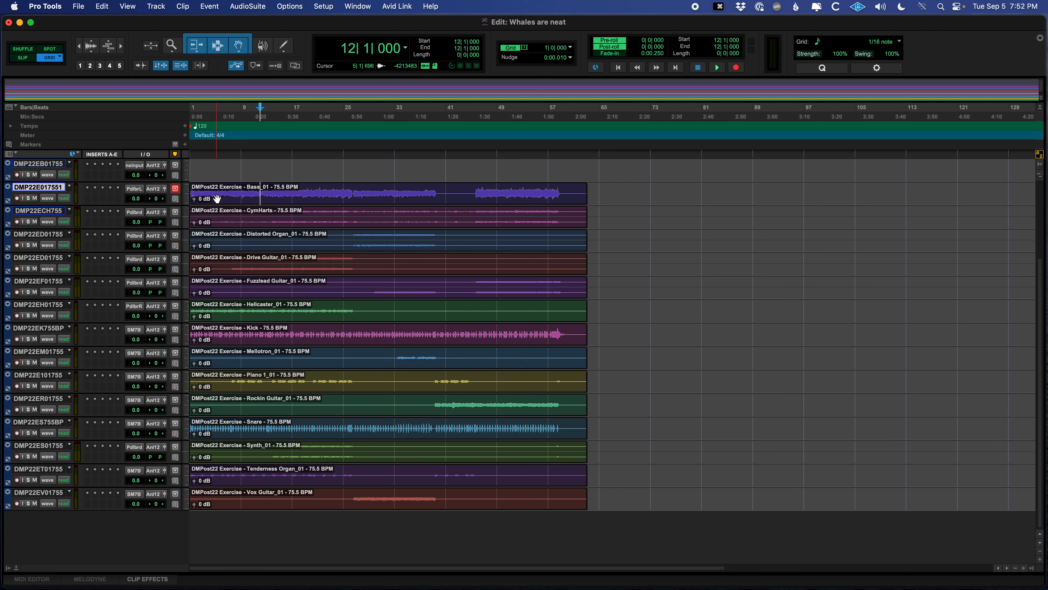
{"action": "left_click", "coordinate": [218, 190]}
Delete the empty tracks Vox 1 to Vox 4, Piano and the leftover Bass_01 track without a clip.
{"action": "scroll", "coordinate": [299, 330], "scroll_direction": "up", "scroll_amount": 5}
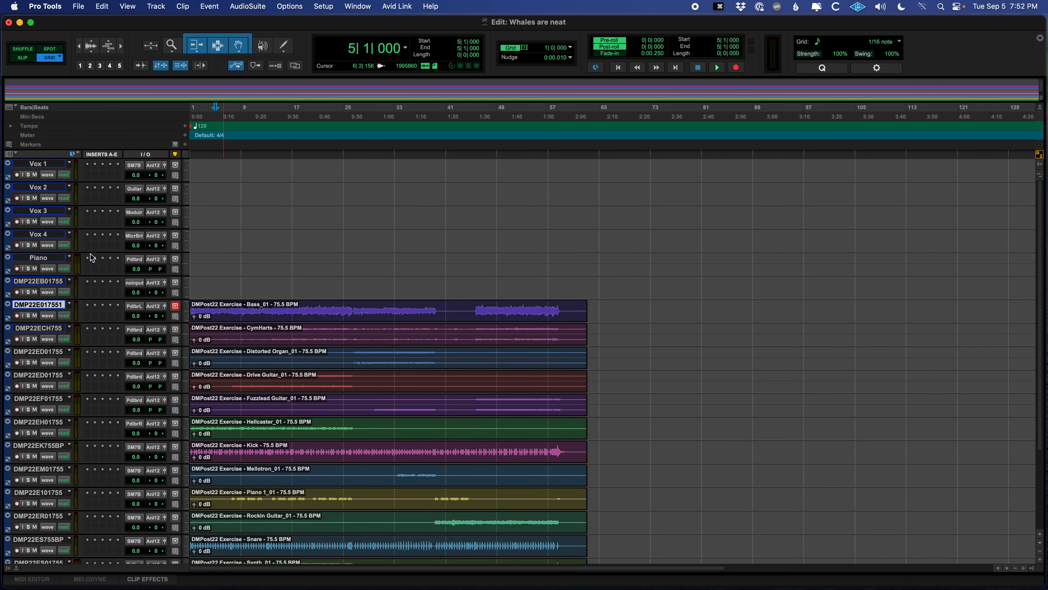
{"action": "left_click", "coordinate": [46, 283]}
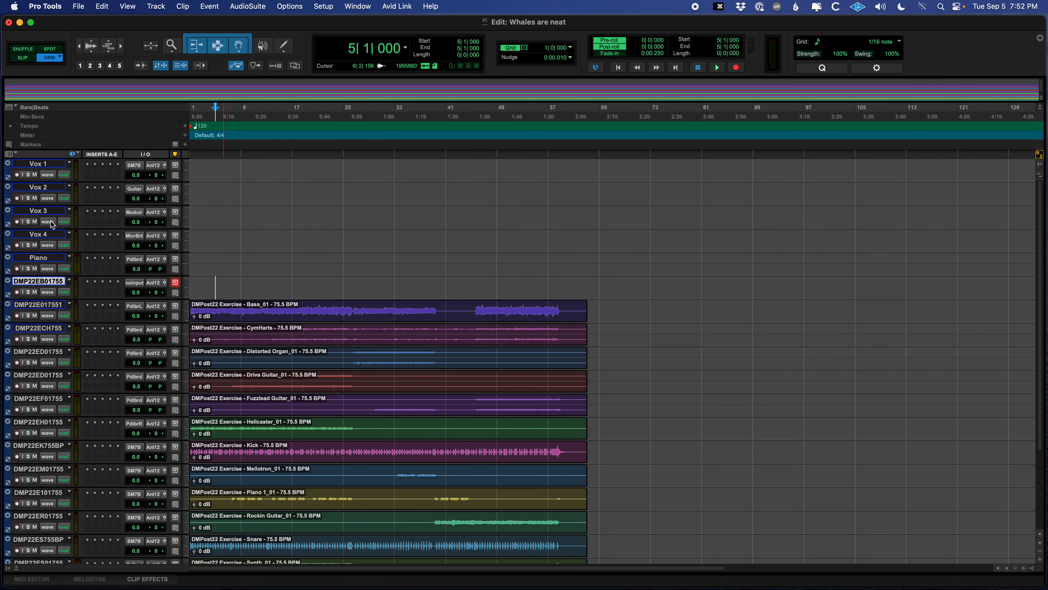
{"action": "left_click", "coordinate": [49, 170], "text": "shift"}
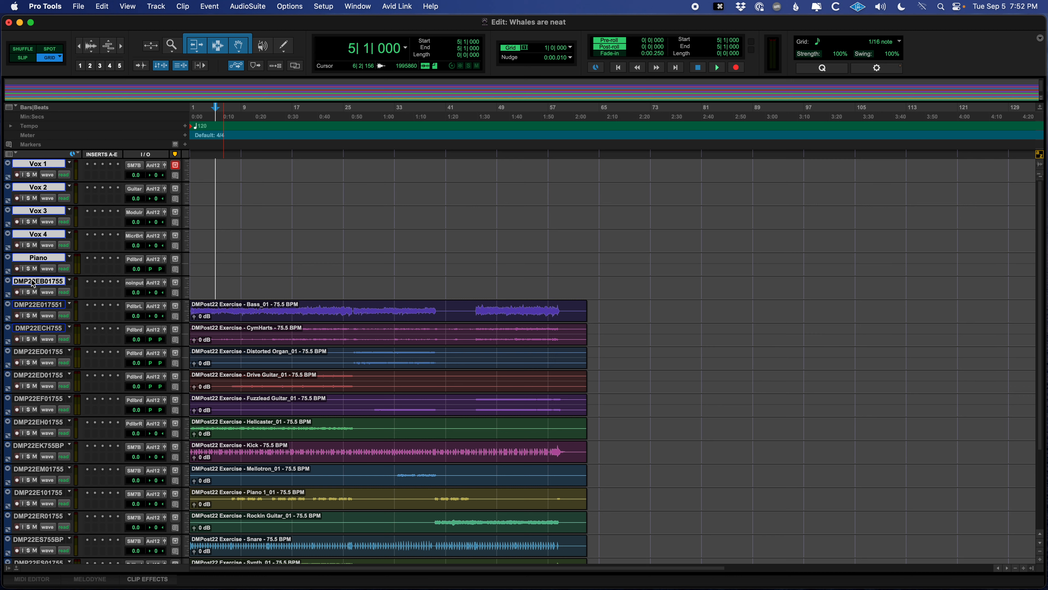
{"action": "left_click", "coordinate": [42, 283]}
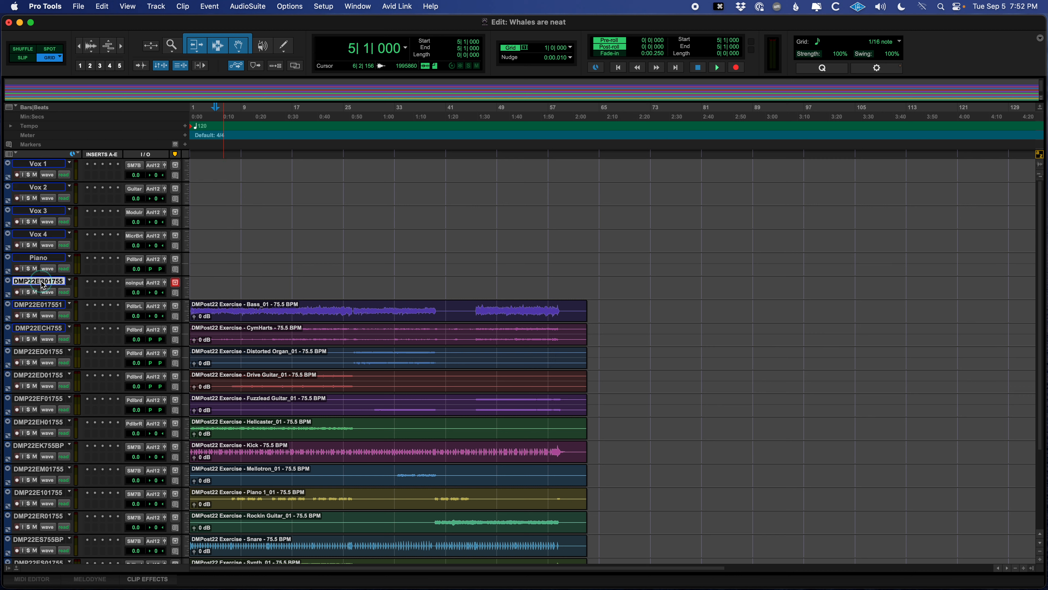
{"action": "left_click", "coordinate": [43, 169], "text": "shift"}
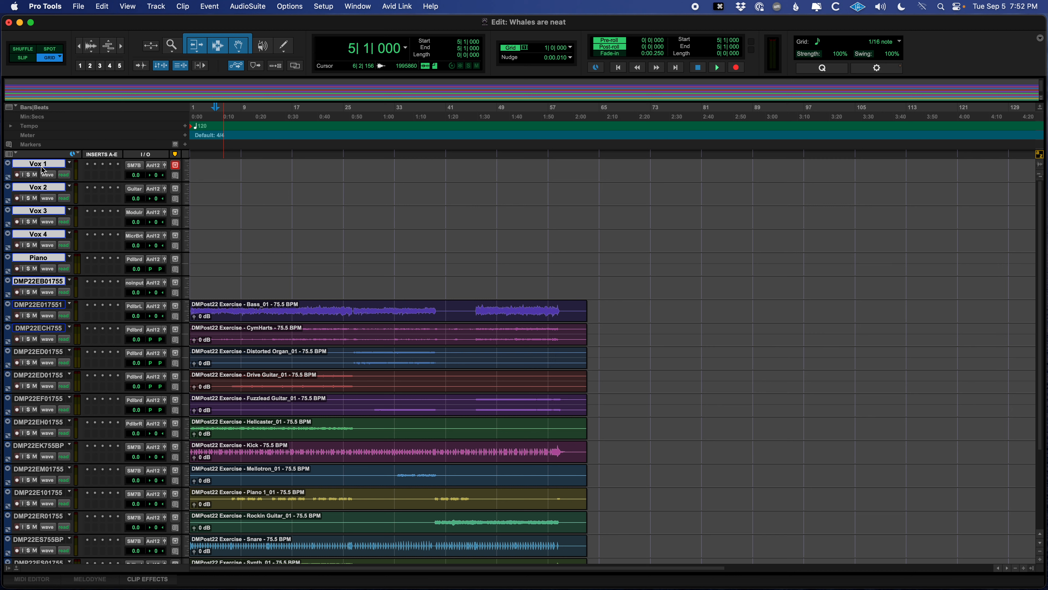
{"action": "right_click", "coordinate": [43, 170]}
{"action": "left_click", "coordinate": [62, 359]}
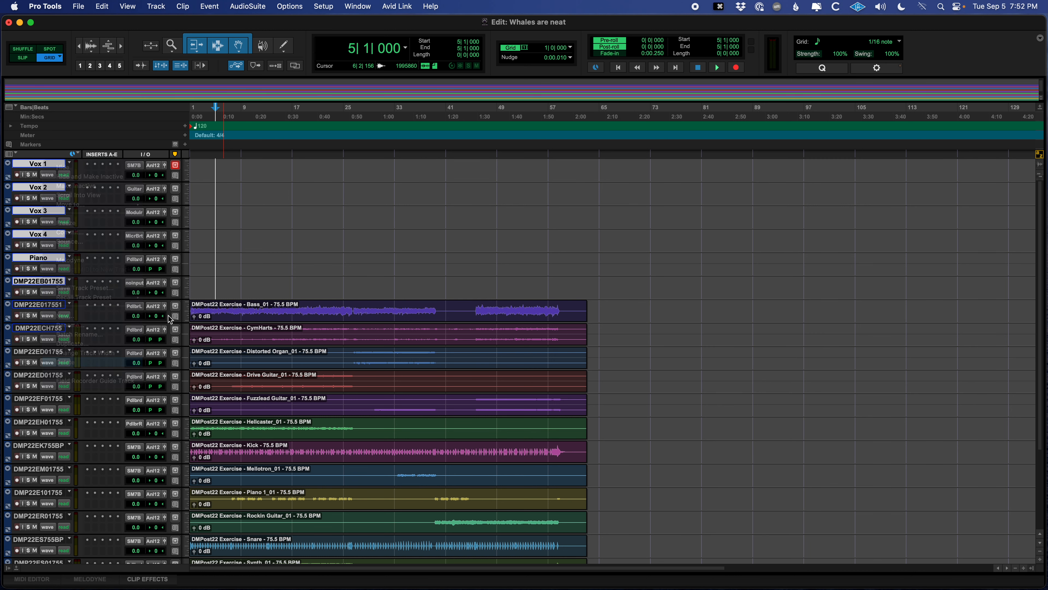
{"action": "left_click", "coordinate": [299, 168]}
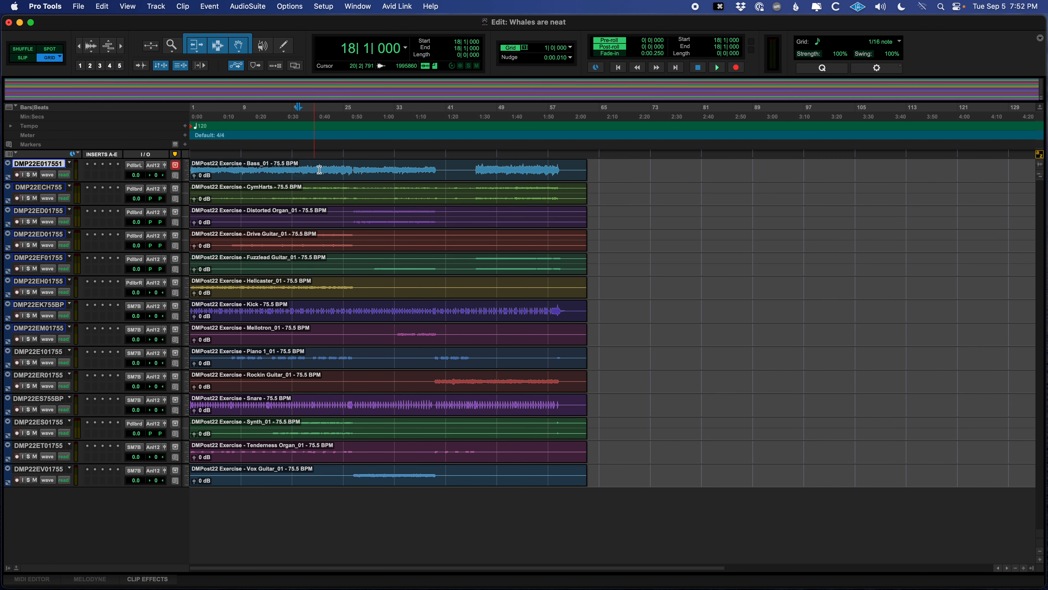
{"action": "right_click", "coordinate": [23, 166]}
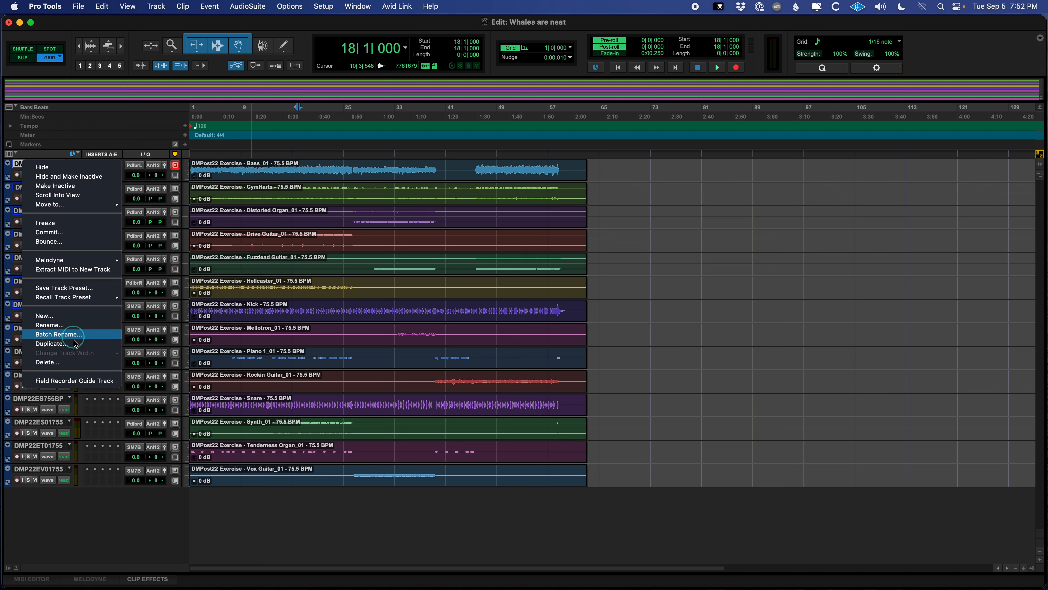
{"action": "left_click", "coordinate": [74, 357]}
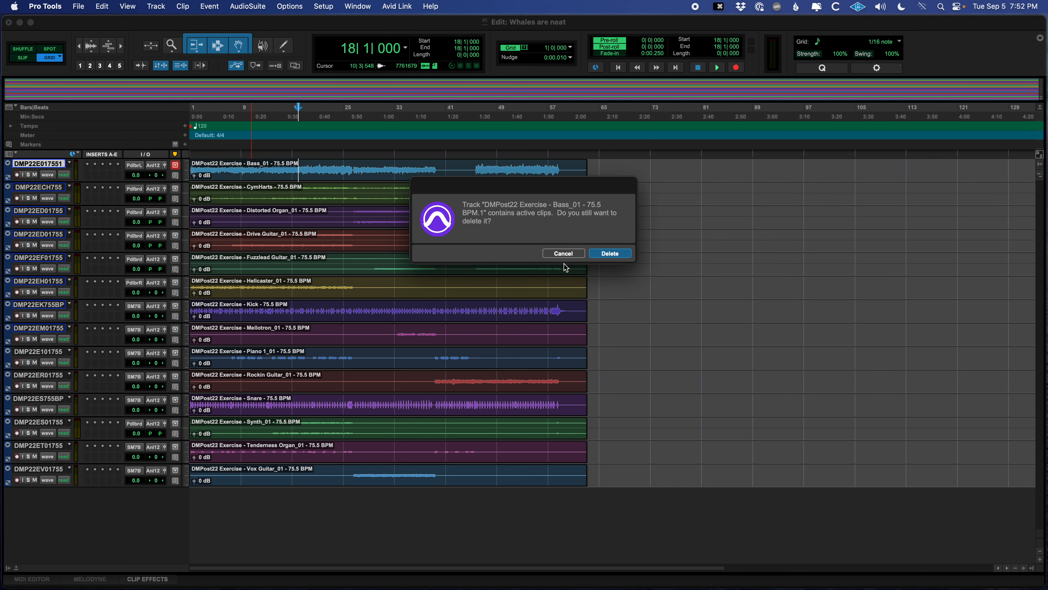
{"action": "left_click", "coordinate": [564, 253]}
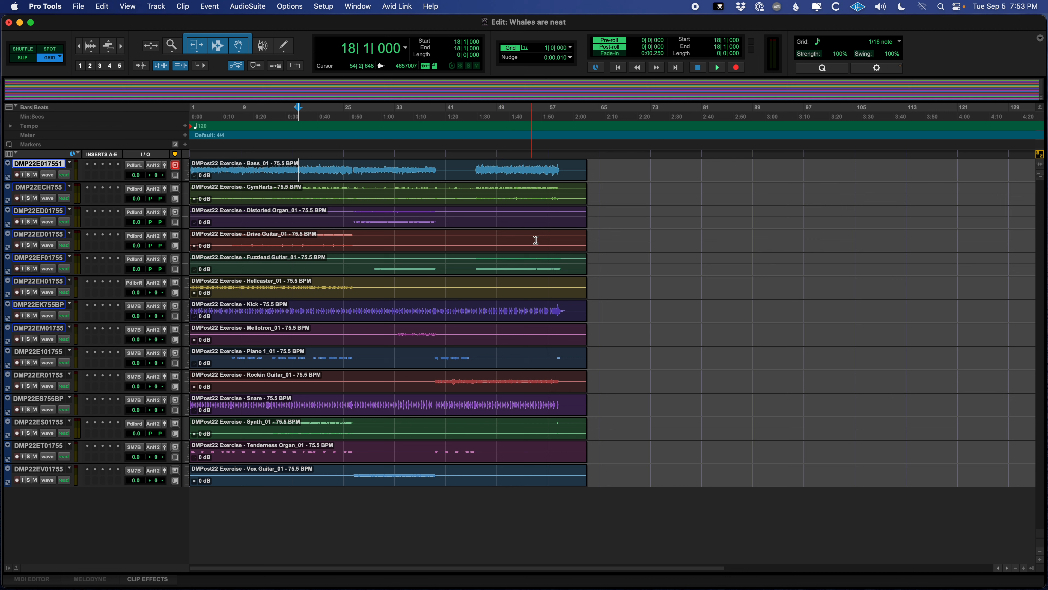
Save the session and increase the height of all the stem tracks.
{"action": "left_click", "coordinate": [410, 163]}
{"action": "key", "text": "cmd+s"}
{"action": "left_click_drag", "start_coordinate": [253, 168], "coordinate": [405, 511]}
{"action": "key", "text": "ctrl+Up"}
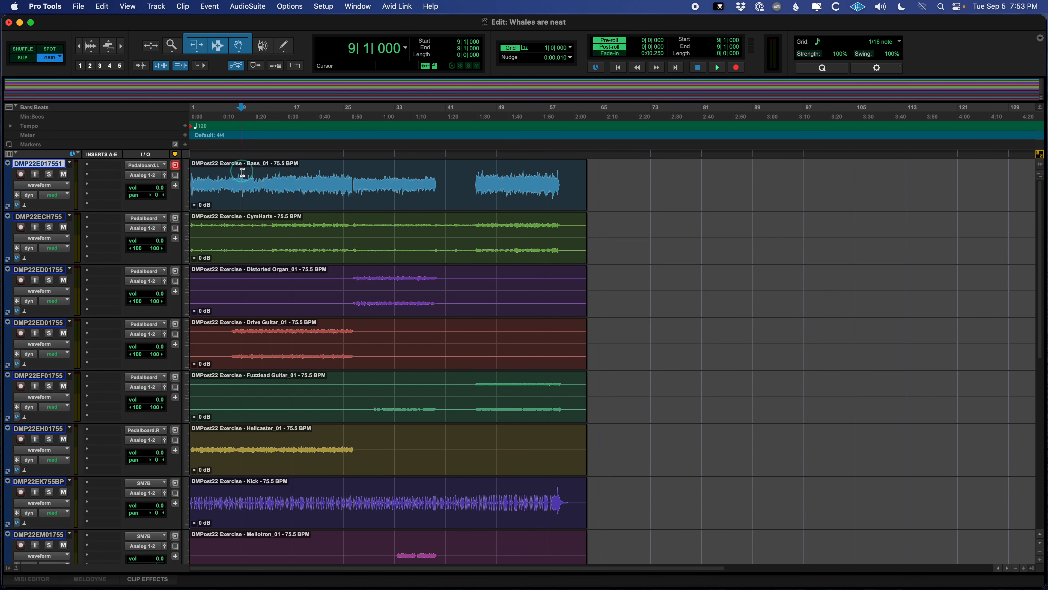
Check the first stem track's full name and look over the shortened names of the other tracks.
{"action": "left_click", "coordinate": [56, 165]}
{"action": "double_click", "coordinate": [42, 166]}
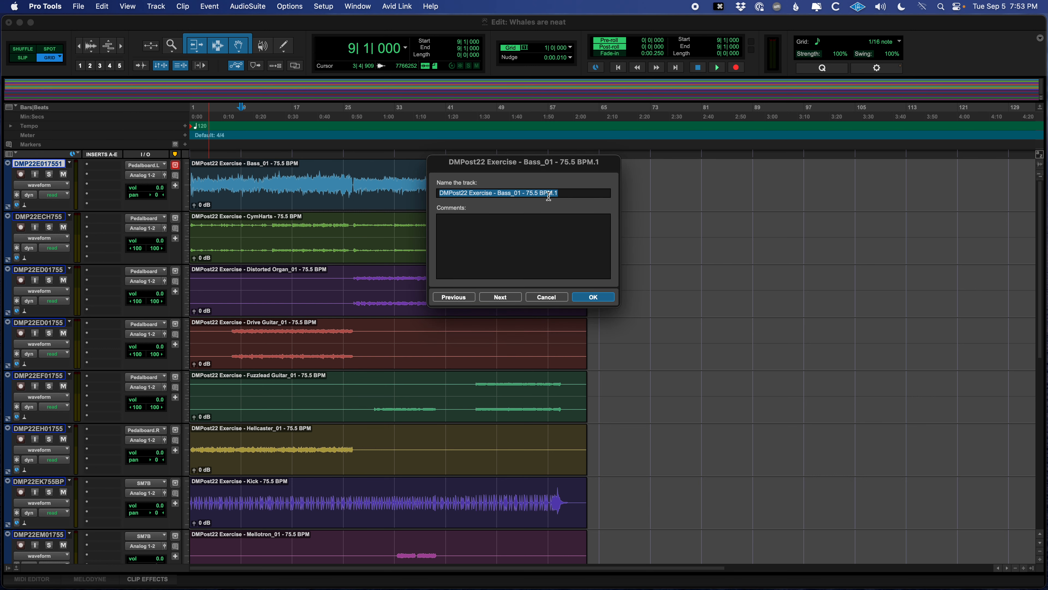
{"action": "left_click", "coordinate": [498, 190]}
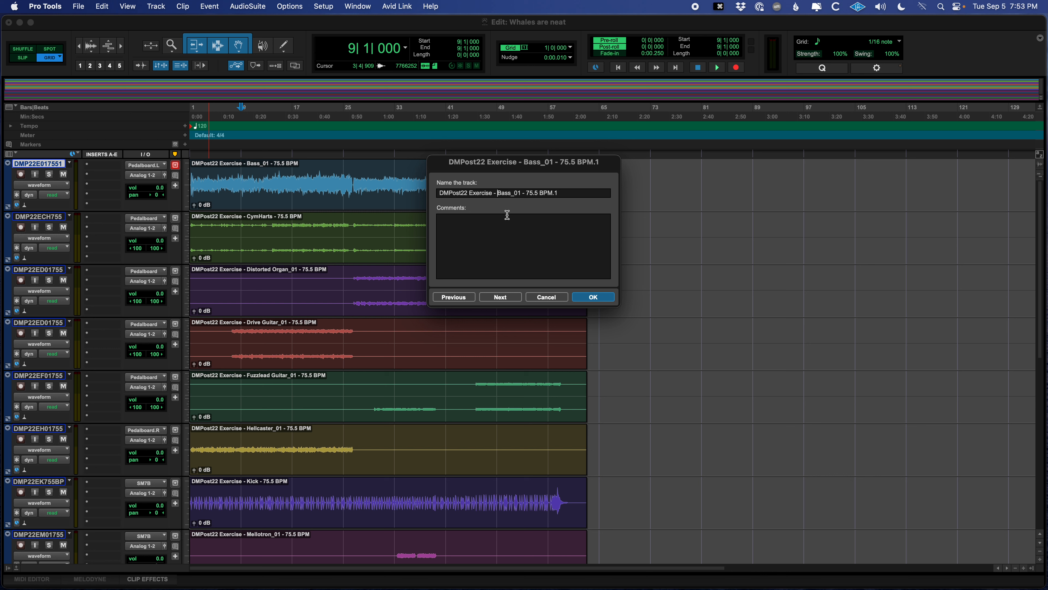
{"action": "left_click", "coordinate": [547, 297]}
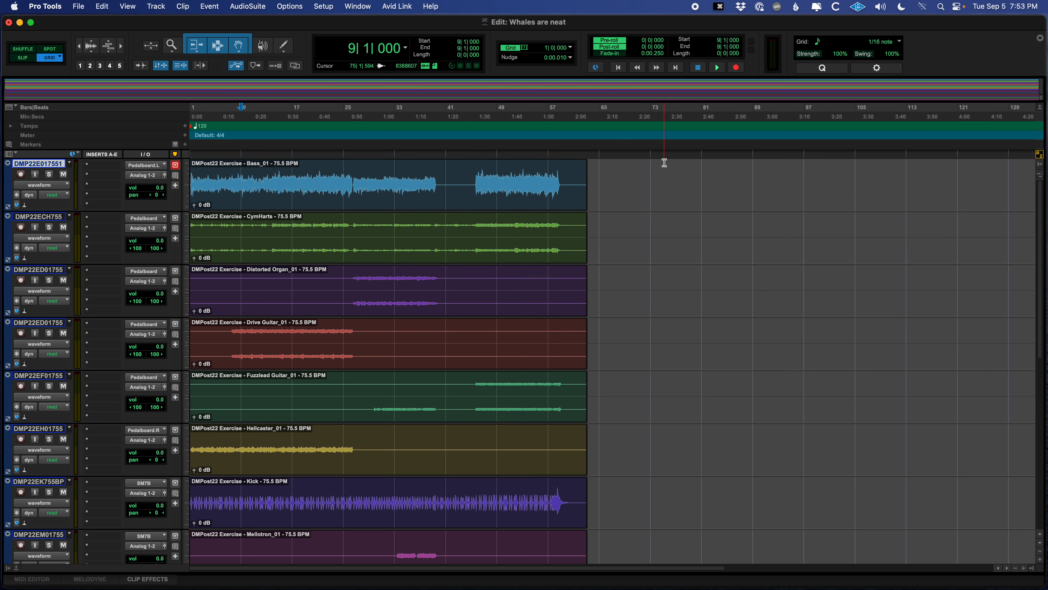
{"action": "left_click_drag", "start_coordinate": [663, 163], "coordinate": [900, 174]}
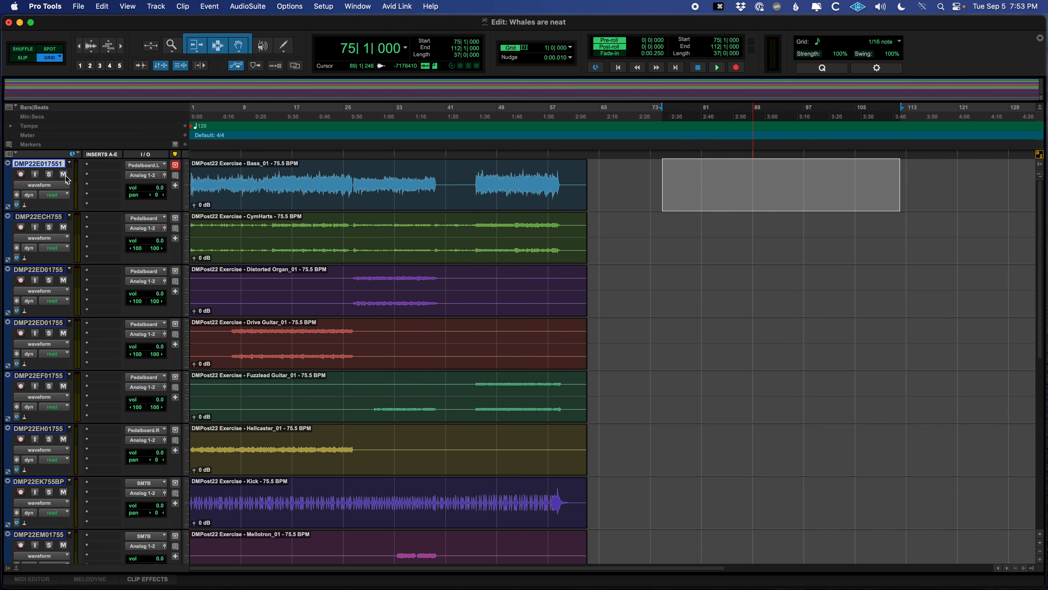
{"action": "scroll", "coordinate": [314, 267], "scroll_direction": "down", "scroll_amount": 5}
{"action": "scroll", "coordinate": [346, 281], "scroll_direction": "up", "scroll_amount": 5}
{"action": "left_click", "coordinate": [631, 223]}
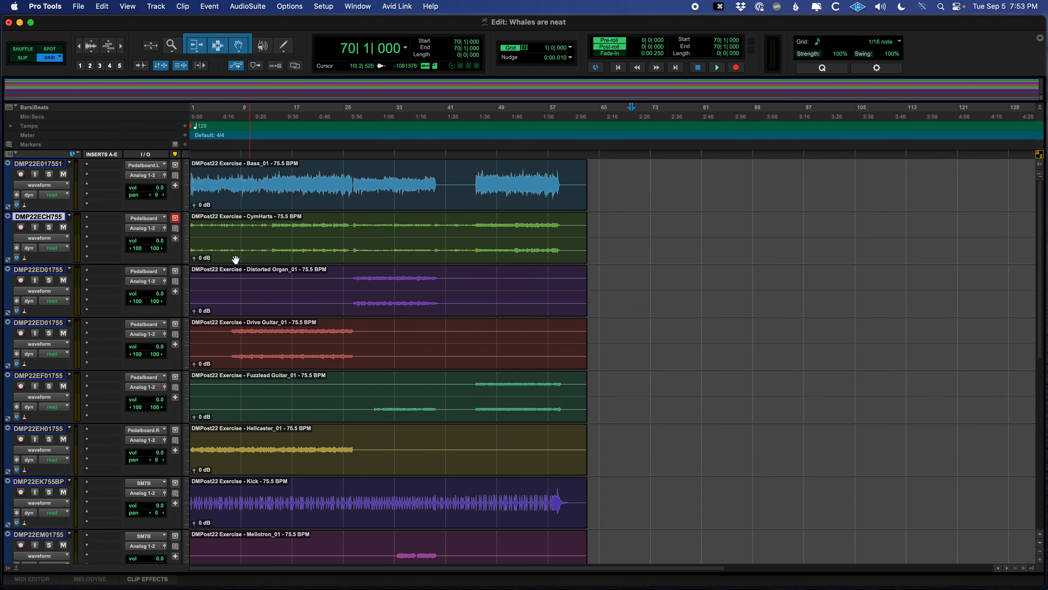
{"action": "left_click", "coordinate": [229, 183]}
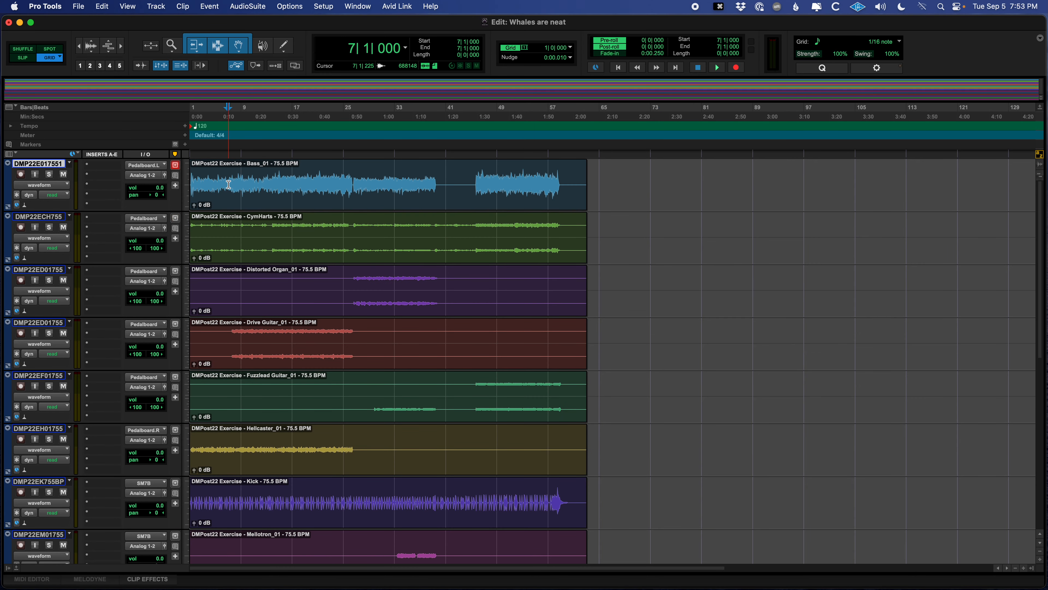
Rename the first track as Bass by removing the "DMPost22 Exercise - " prefix and the "_01 - 75.5 BPM.1" suffix.
{"action": "double_click", "coordinate": [40, 167]}
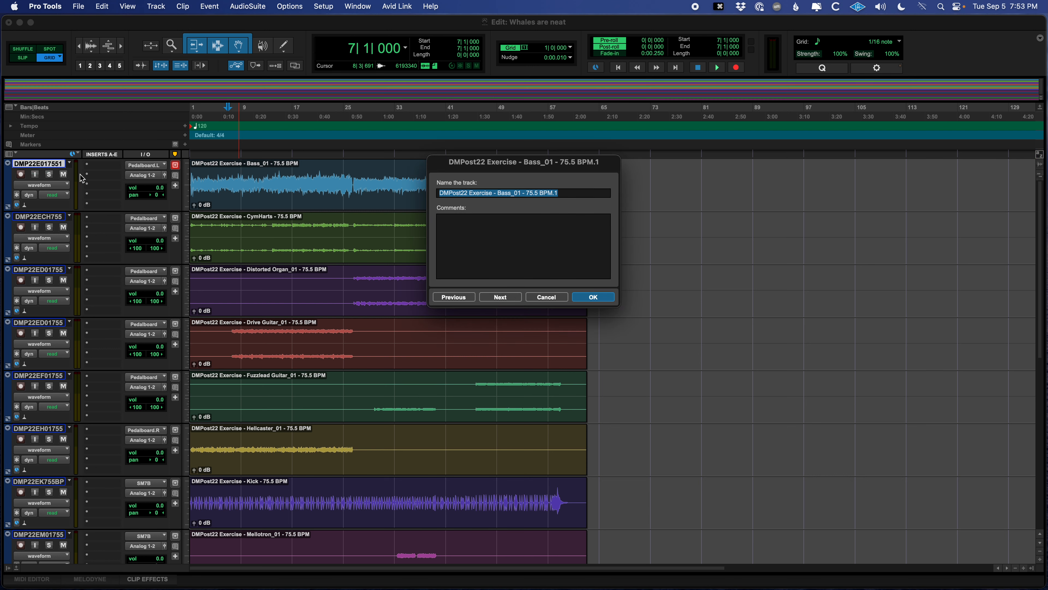
{"action": "left_click", "coordinate": [499, 192]}
{"action": "left_click_drag", "start_coordinate": [497, 192], "coordinate": [390, 192]}
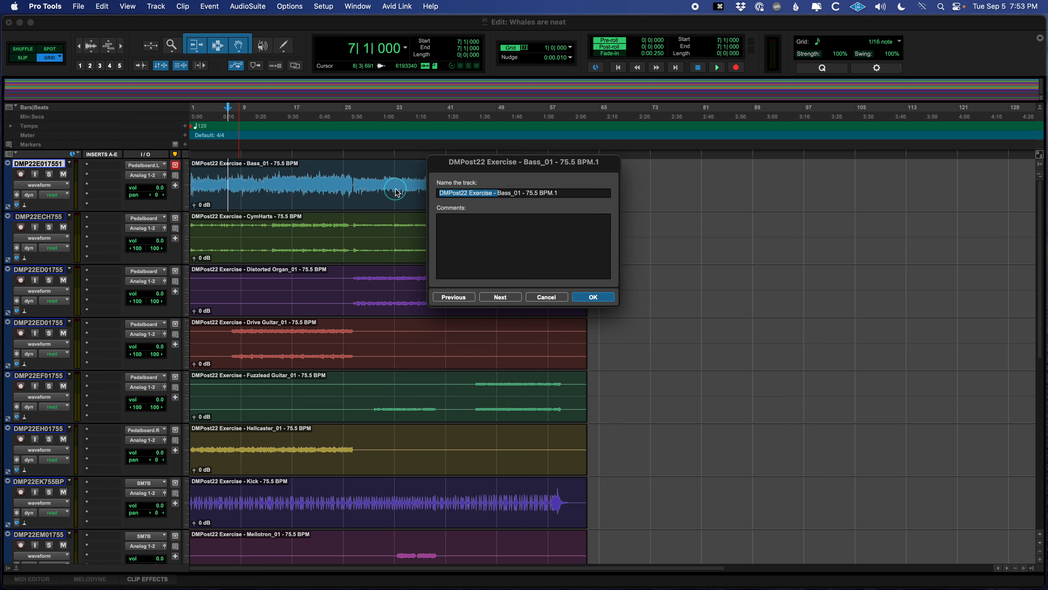
{"action": "key", "text": "BackSpace"}
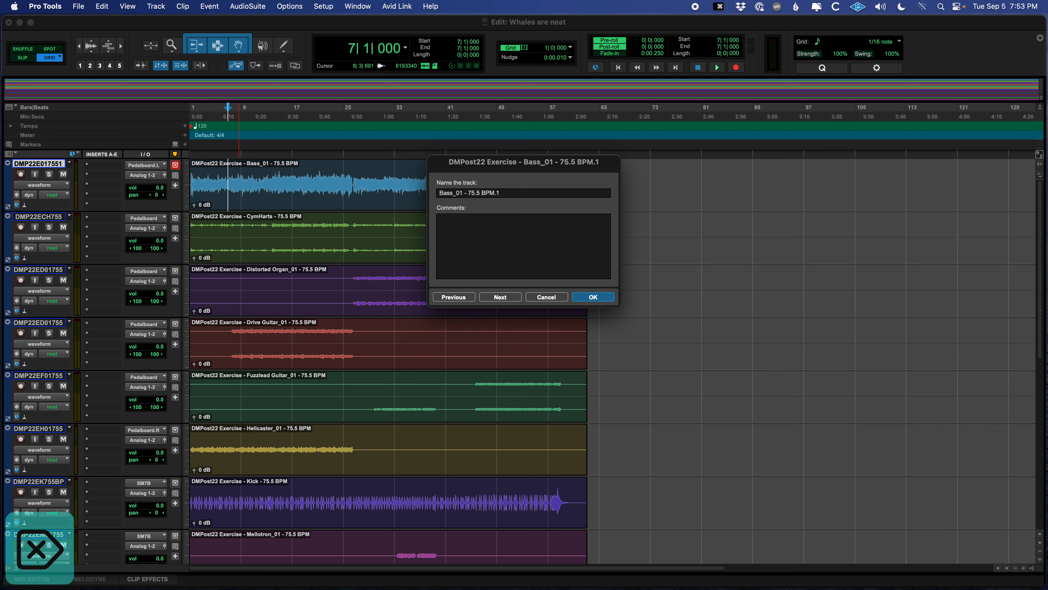
{"action": "key", "text": "alt+Right"}
{"action": "key", "text": "alt+shift+Right"}
{"action": "key", "text": "alt+shift+Right"}
{"action": "key", "text": "alt+shift+Right"}
{"action": "key", "text": "alt+shift+Right"}
{"action": "key", "text": "alt+shift+Right"}
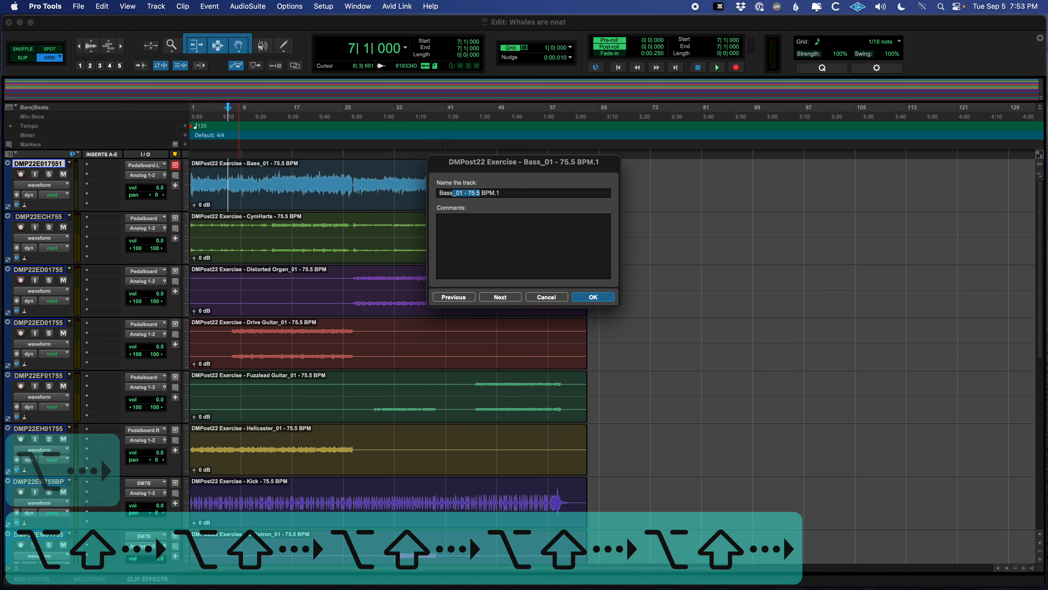
{"action": "key", "text": "alt+shift+Right"}
{"action": "key", "text": "alt+shift+Right"}
{"action": "key", "text": "BackSpace"}
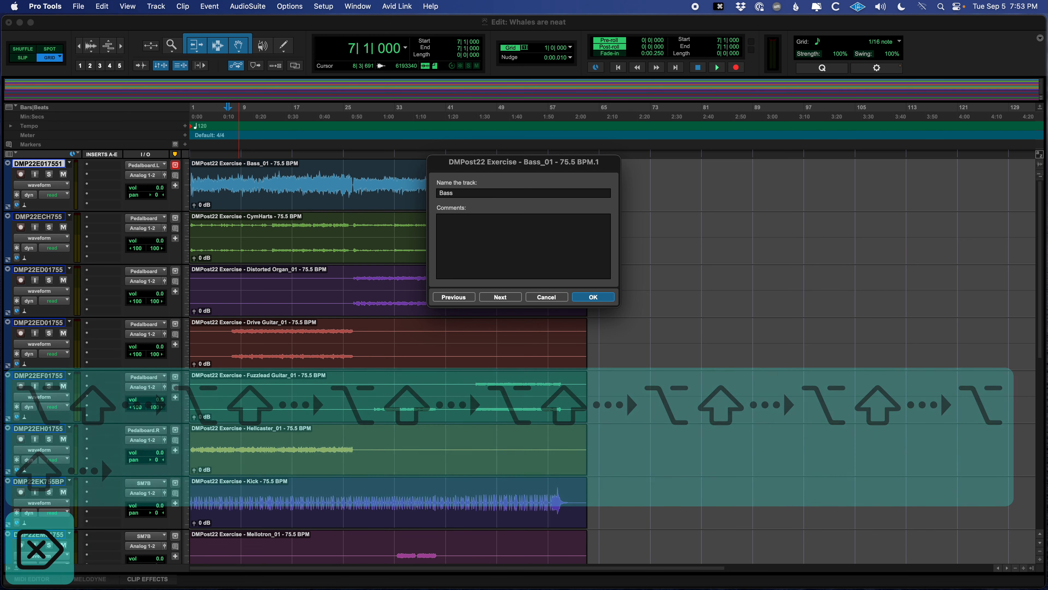
{"action": "key", "text": "Return"}
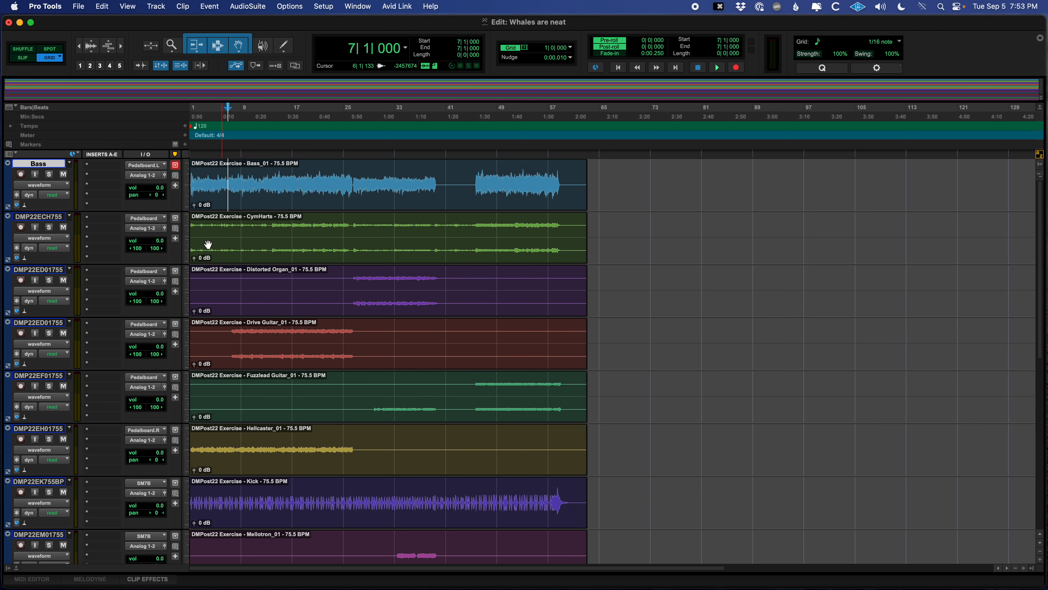
Select the tracks from CymHarts to Vox Guitar and open Batch Rename for them.
{"action": "left_click", "coordinate": [47, 219]}
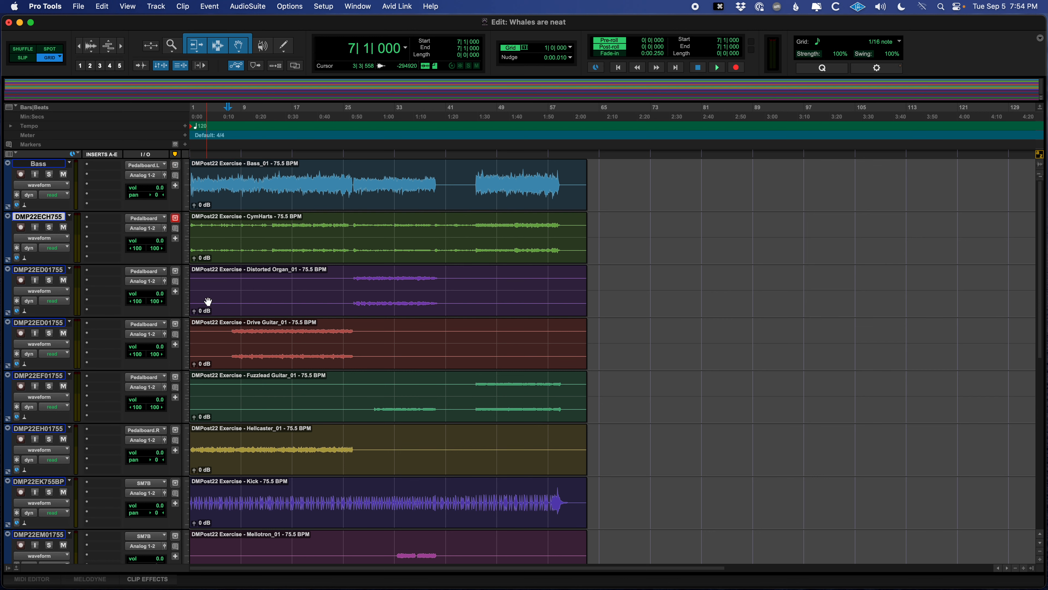
{"action": "scroll", "coordinate": [258, 307], "scroll_direction": "down", "scroll_amount": 10}
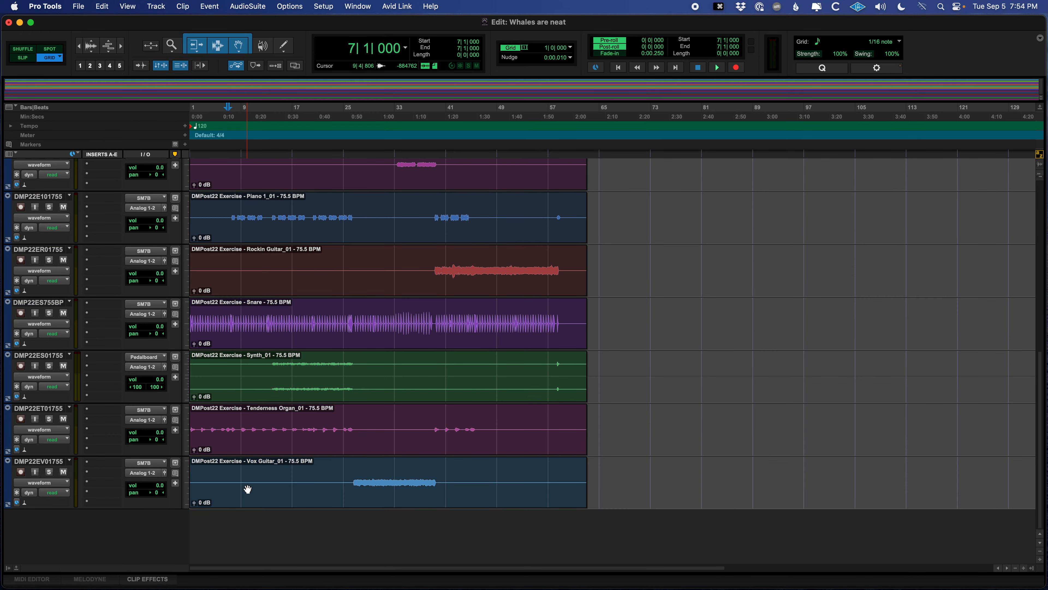
{"action": "scroll", "coordinate": [248, 489], "scroll_direction": "up", "scroll_amount": 5}
{"action": "scroll", "coordinate": [356, 351], "scroll_direction": "down", "scroll_amount": 5}
{"action": "left_click", "coordinate": [48, 463], "text": "alt"}
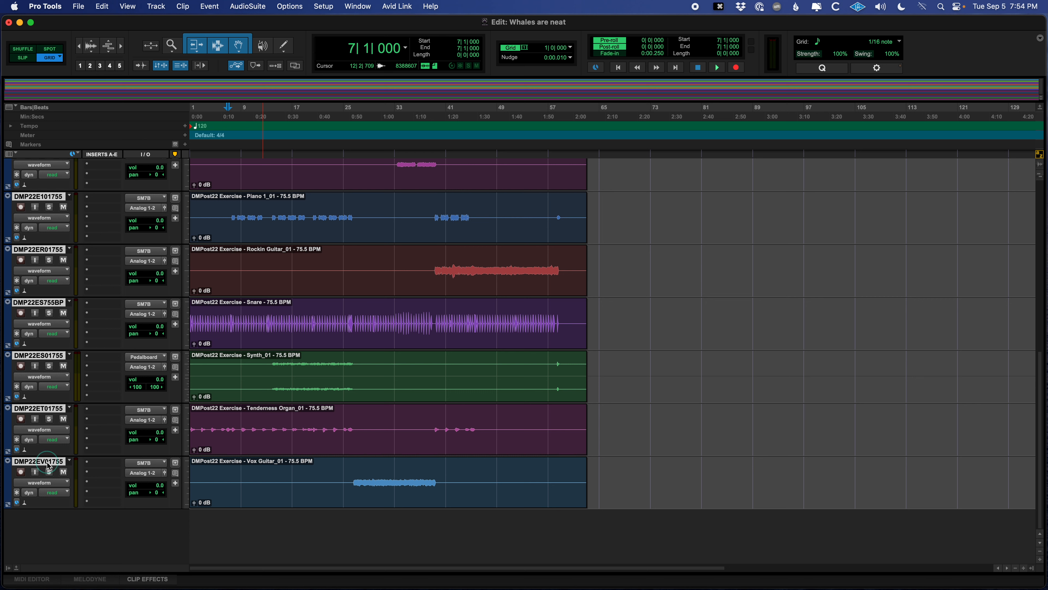
{"action": "right_click", "coordinate": [47, 465]}
{"action": "mouse_move", "coordinate": [98, 580]}
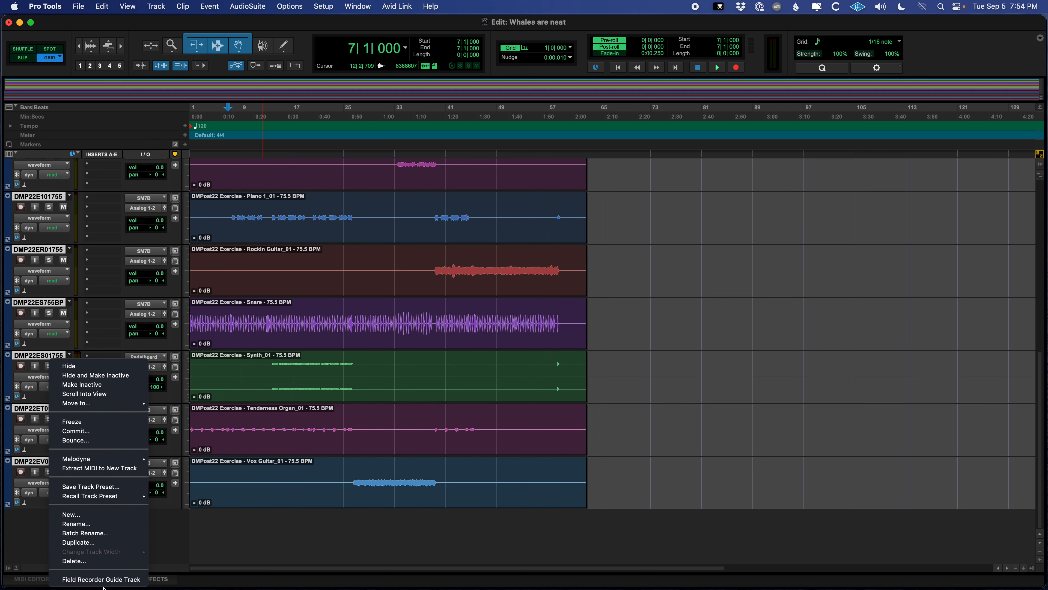
{"action": "left_click", "coordinate": [106, 538]}
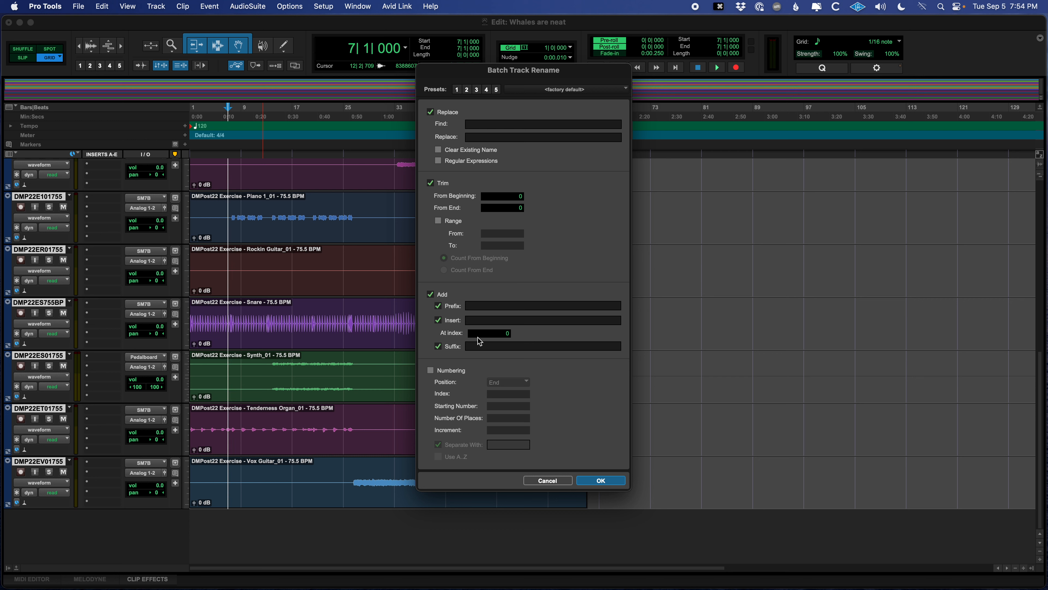
Batch rename the selected tracks, finding "DMPost22 Exercise -" and replacing it with nothing.
{"action": "left_click", "coordinate": [483, 125]}
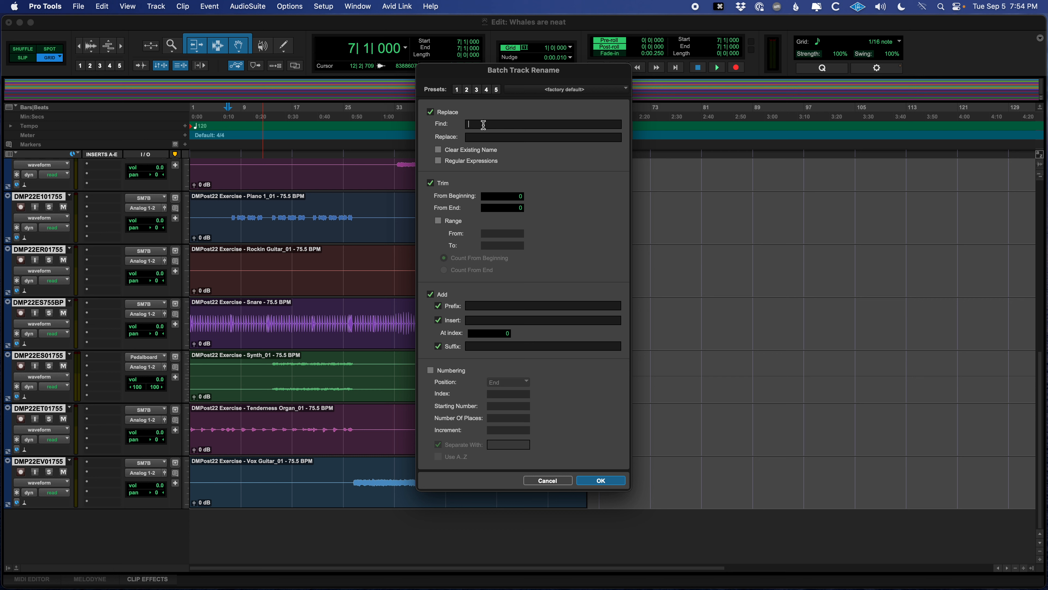
{"action": "type", "text": "DMPost2"}
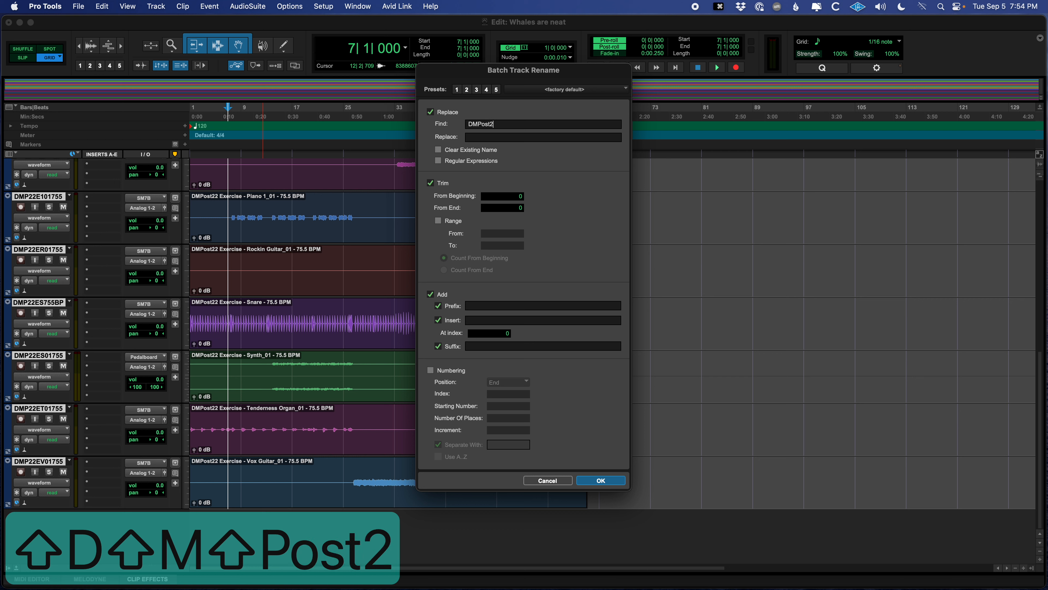
{"action": "type", "text": "2 Exercis"}
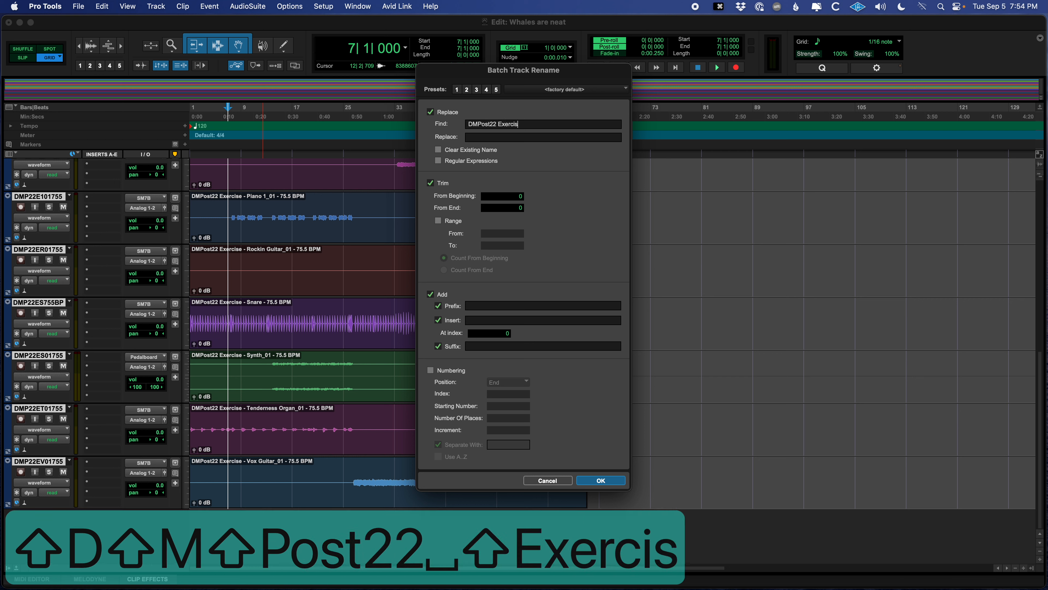
{"action": "type", "text": "e -"}
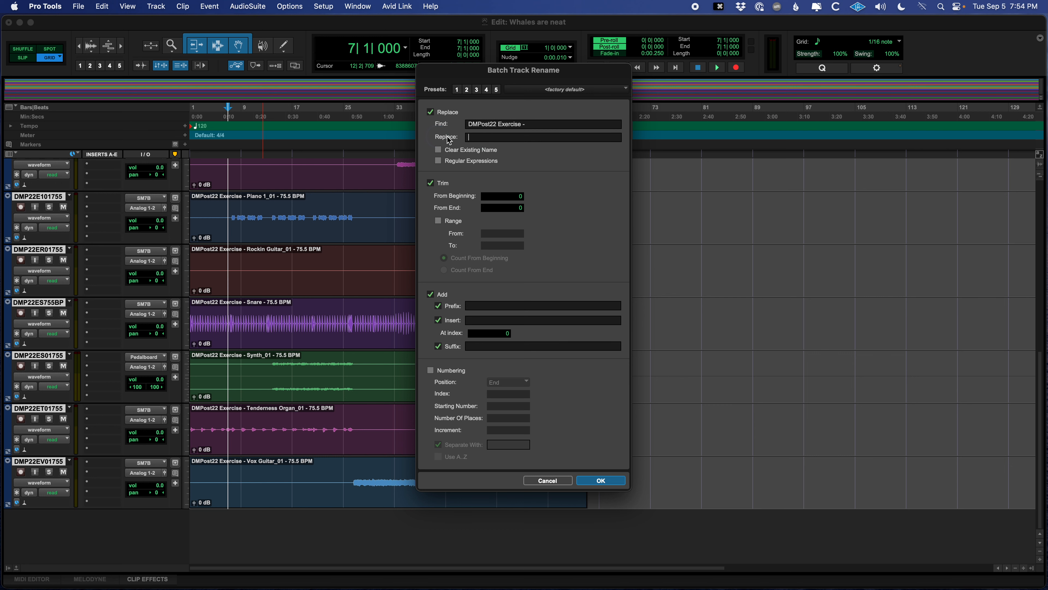
{"action": "left_click", "coordinate": [469, 136]}
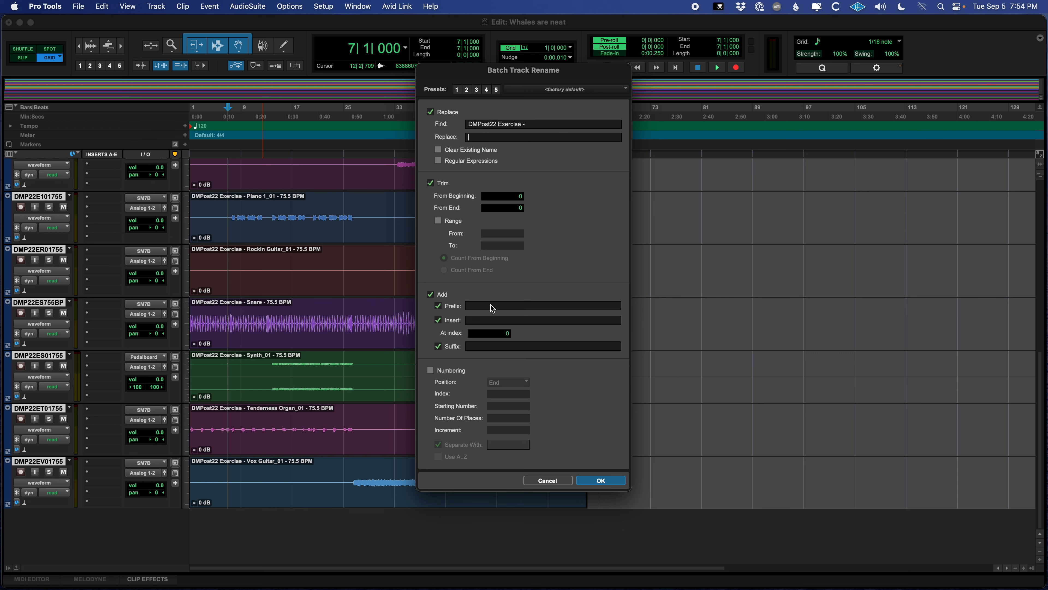
{"action": "left_click", "coordinate": [594, 481]}
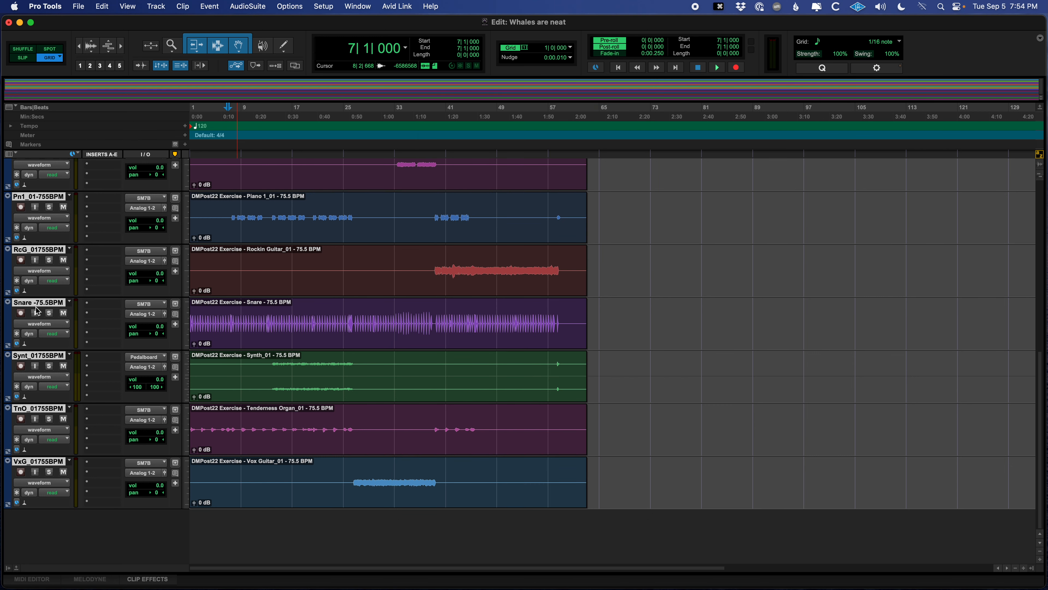
Check the Snare track's full name and look over the renamed tracks.
{"action": "double_click", "coordinate": [45, 305]}
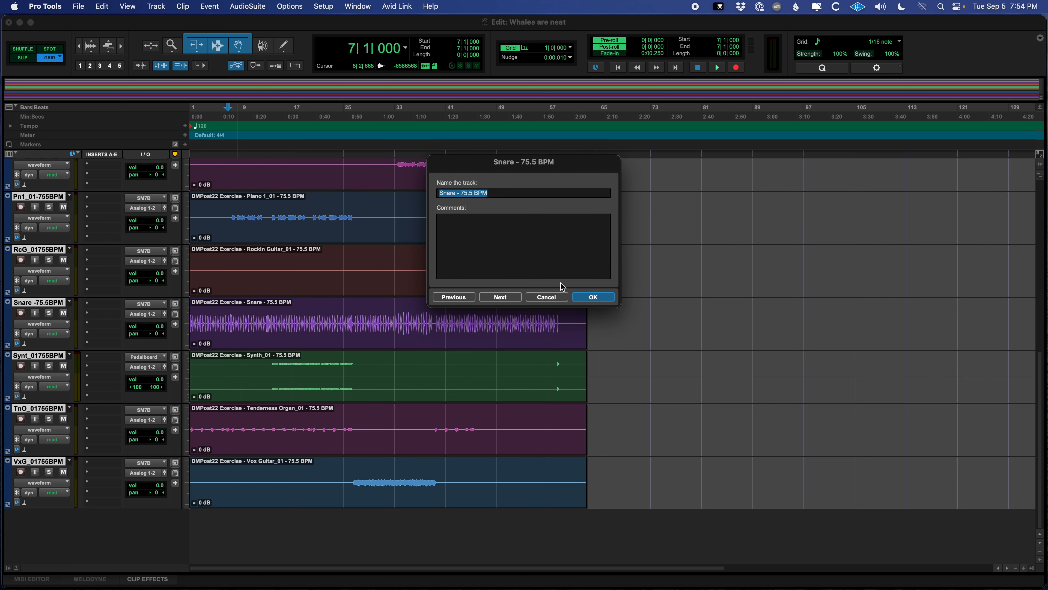
{"action": "left_click", "coordinate": [557, 298]}
{"action": "scroll", "coordinate": [62, 316], "scroll_direction": "up", "scroll_amount": 10}
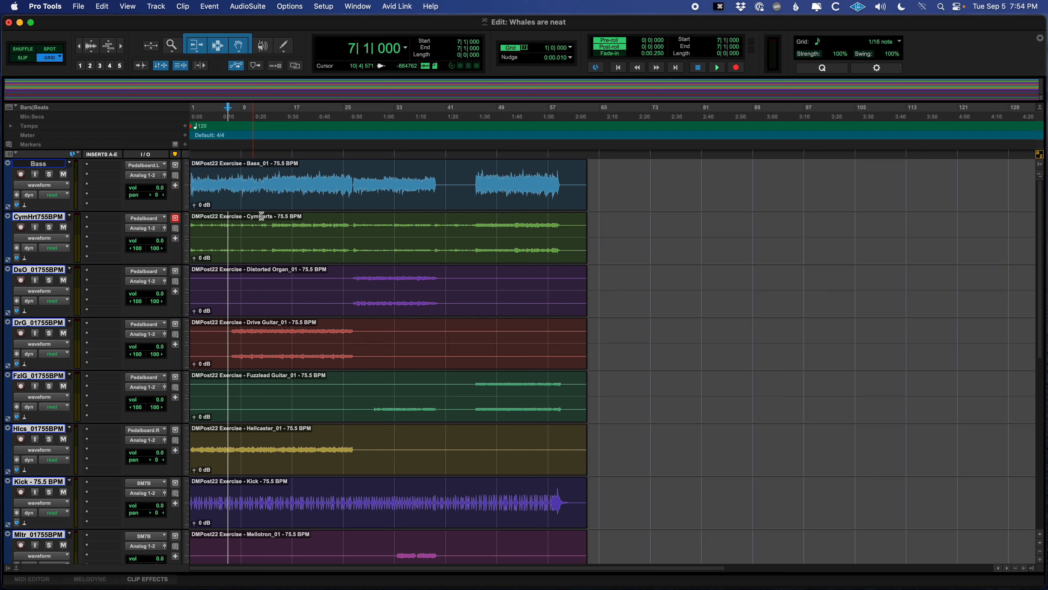
Select the Bass_01 and CymHarts clips and examine the Batch Clip Rename options without applying any.
{"action": "left_click", "coordinate": [266, 202]}
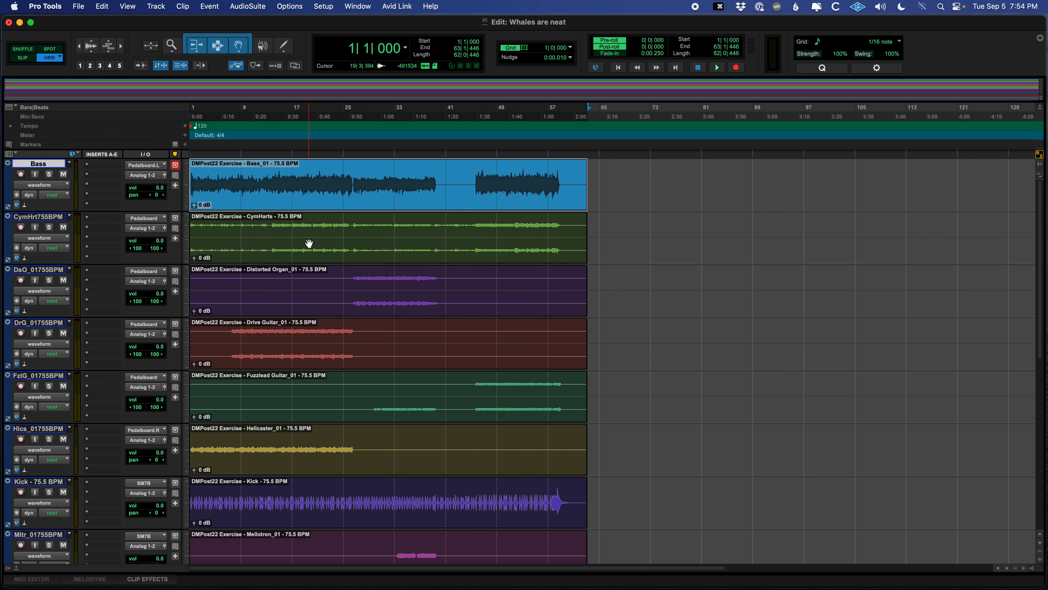
{"action": "left_click", "coordinate": [294, 257], "text": "shift"}
{"action": "right_click", "coordinate": [284, 256]}
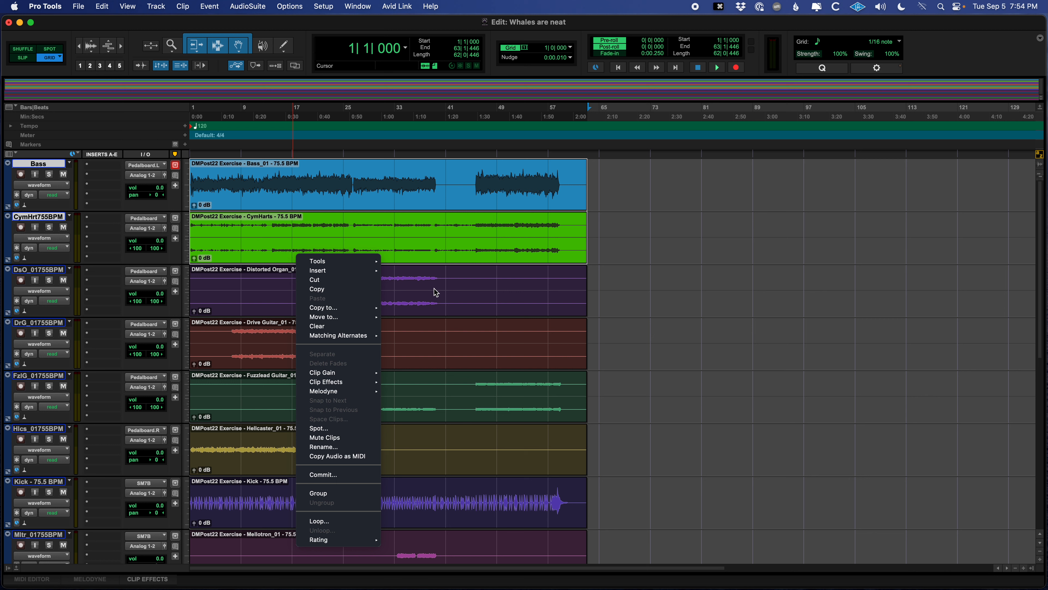
{"action": "left_click", "coordinate": [442, 389]}
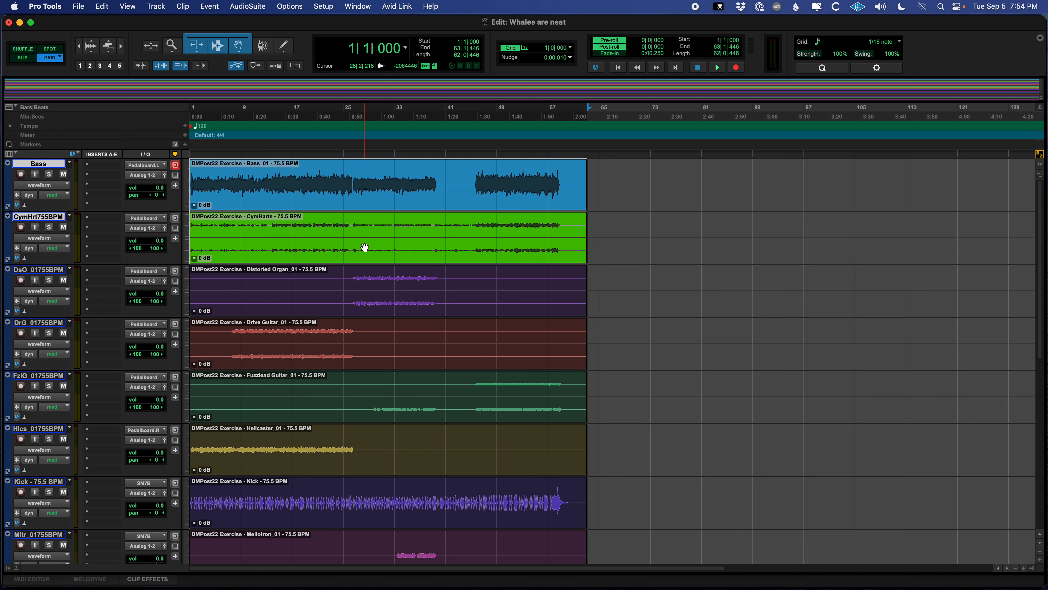
{"action": "key", "text": "ctrl+shift+r"}
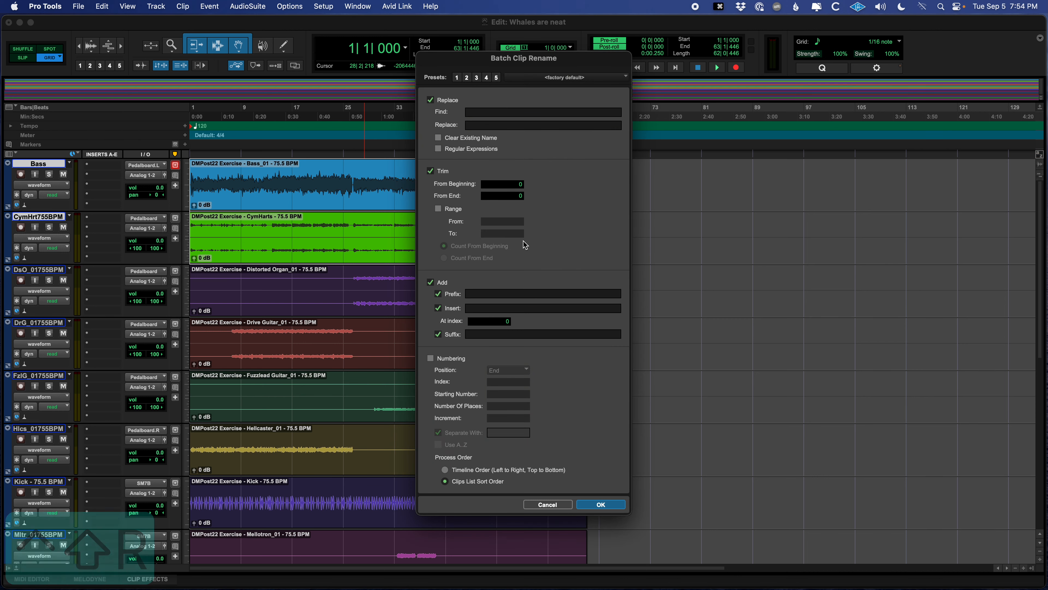
{"action": "left_click", "coordinate": [555, 504]}
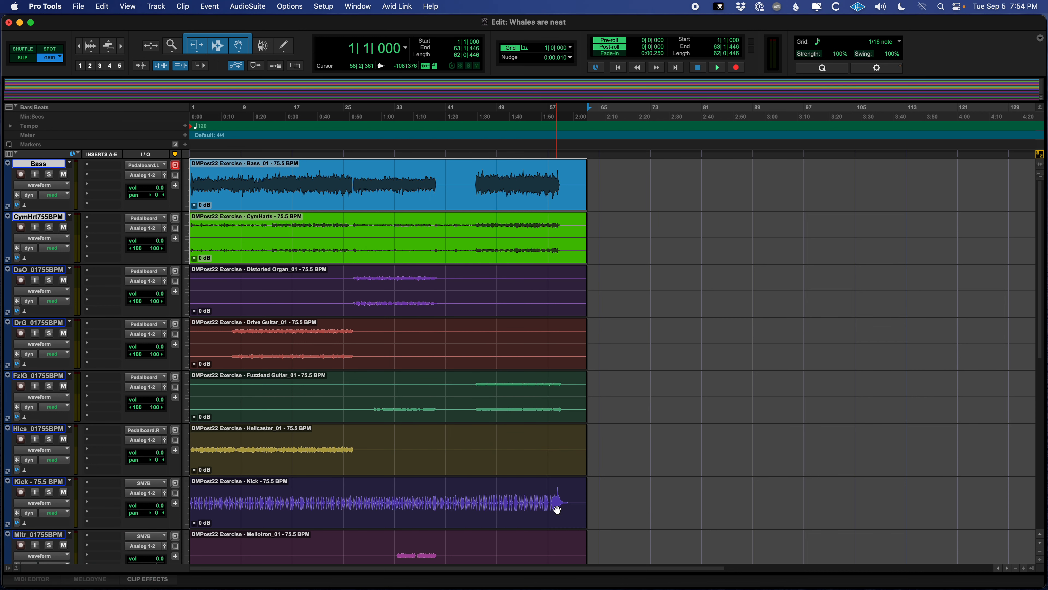
{"action": "key", "text": "ctrl+shift+r"}
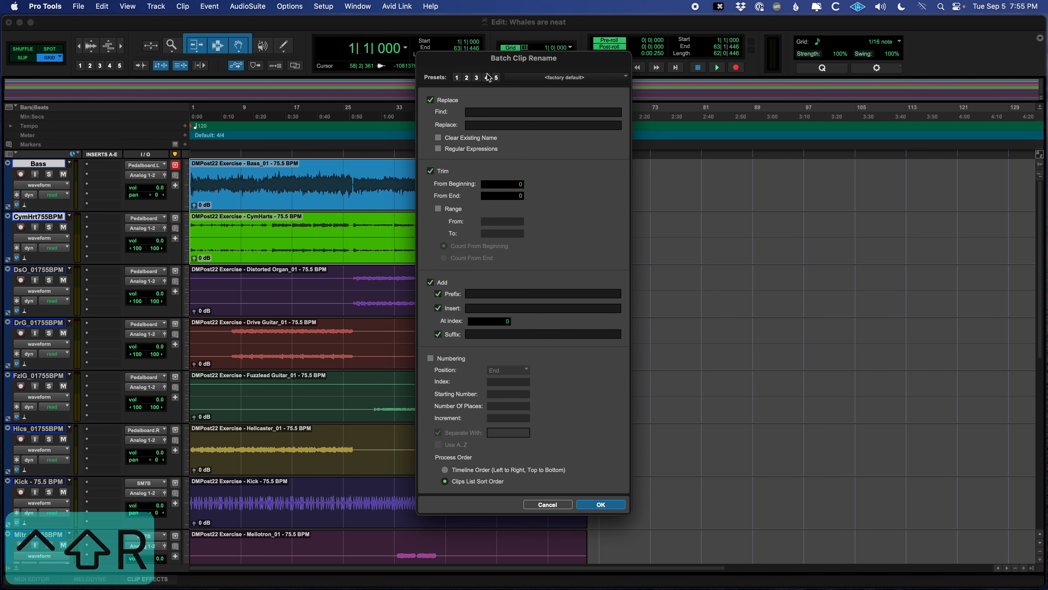
{"action": "left_click", "coordinate": [548, 504]}
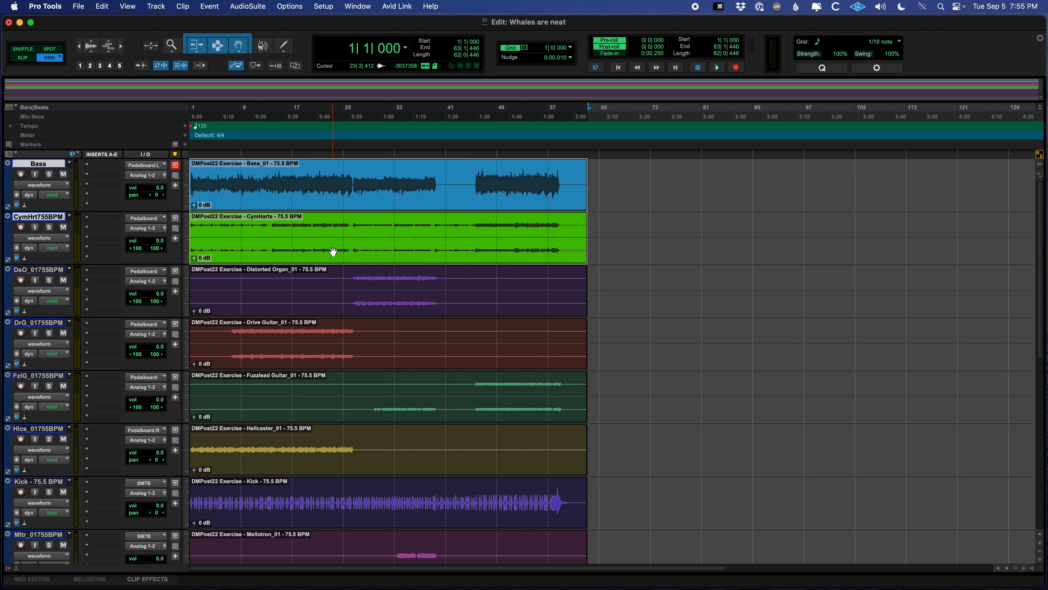
Place the edit cursor at bar 28 on the Distorted Organ track and save the session.
{"action": "key", "text": "ctrl+shift+t"}
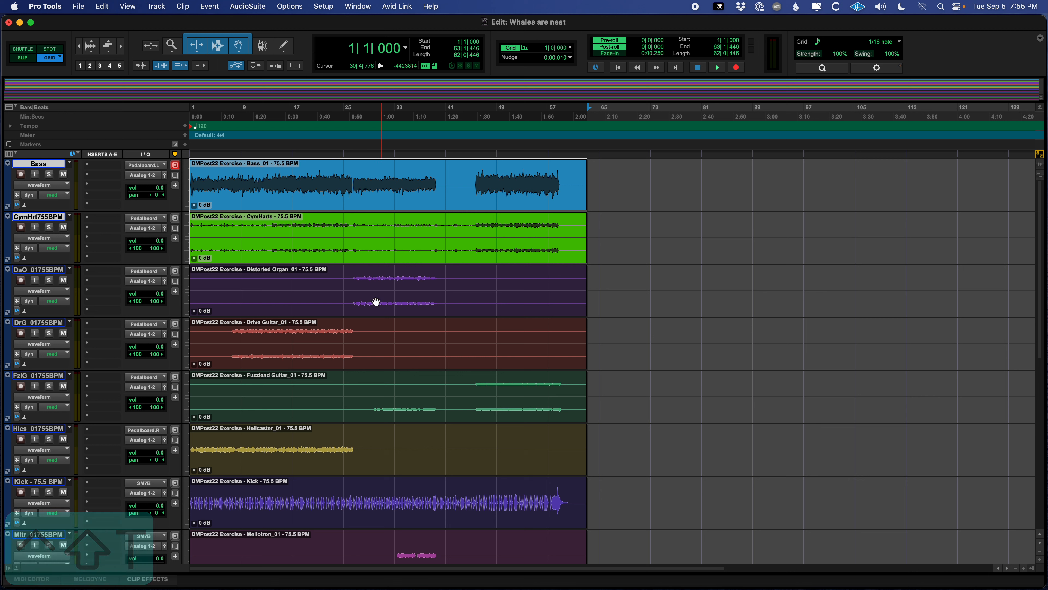
{"action": "left_click", "coordinate": [364, 290]}
{"action": "key", "text": "super+s"}
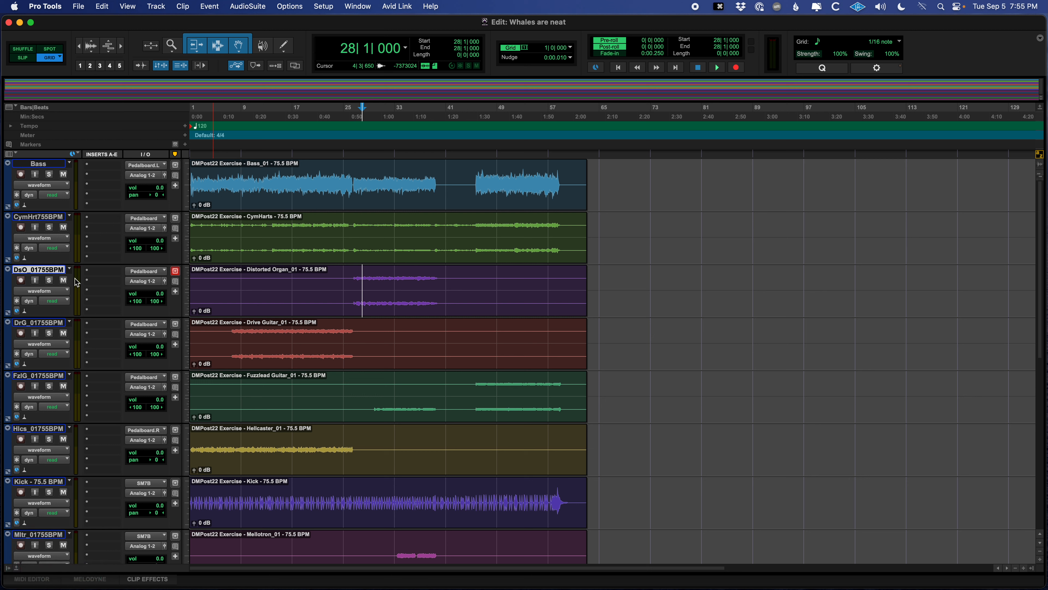
Check the Distorted Organ track's full name without changing it and look over the remaining tracks.
{"action": "double_click", "coordinate": [46, 271]}
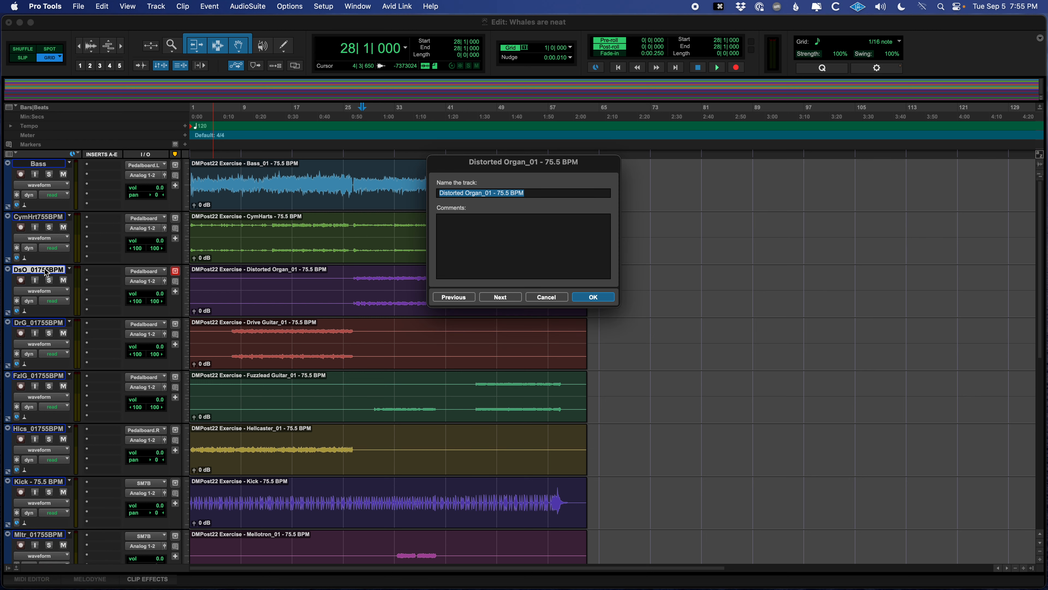
{"action": "left_click", "coordinate": [487, 194]}
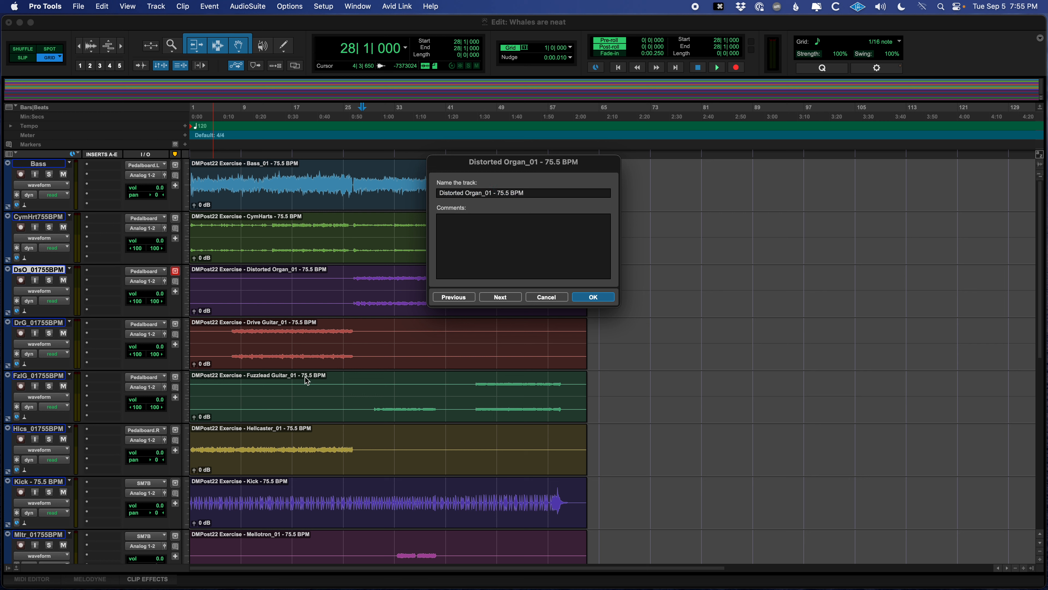
{"action": "left_click", "coordinate": [555, 297]}
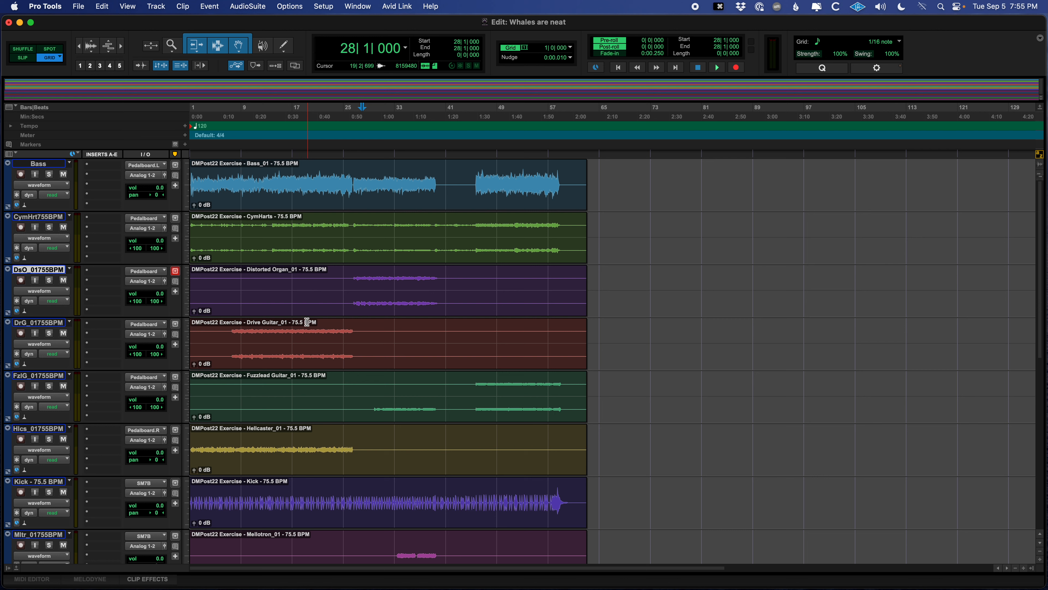
{"action": "scroll", "coordinate": [309, 326], "scroll_direction": "down", "scroll_amount": 5}
{"action": "scroll", "coordinate": [309, 329], "scroll_direction": "down", "scroll_amount": 3}
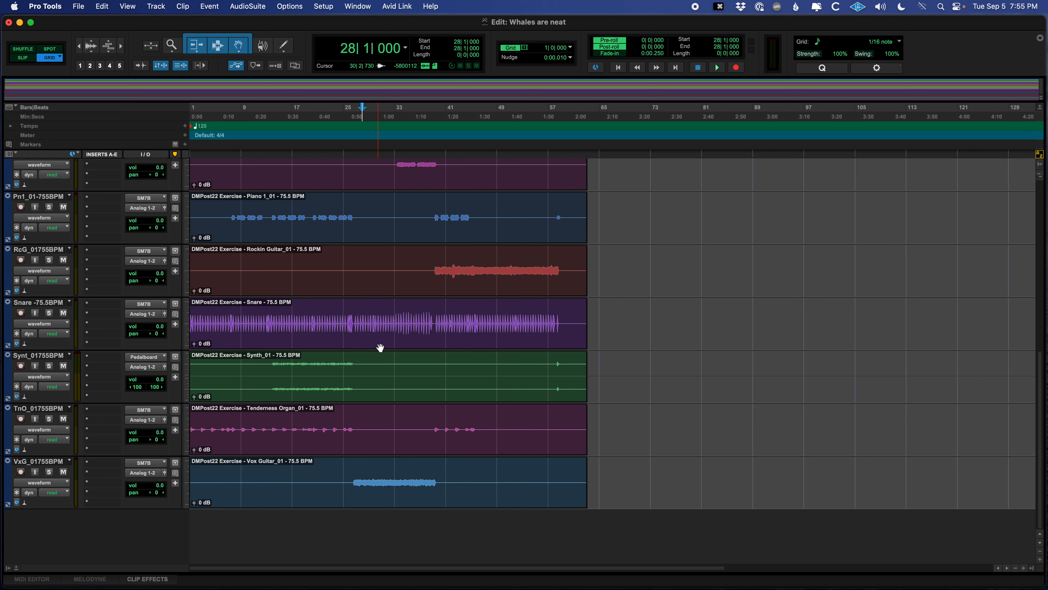
{"action": "scroll", "coordinate": [380, 347], "scroll_direction": "up", "scroll_amount": 8}
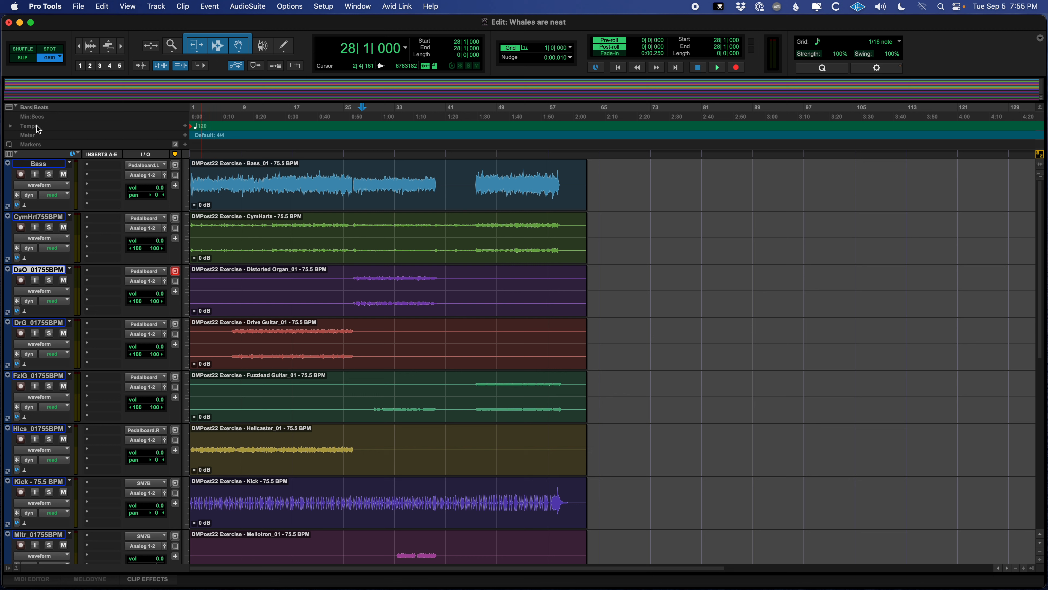
Return the edit cursor to the session start on the Bass track and save the session.
{"action": "left_click", "coordinate": [279, 180]}
{"action": "key", "text": "Return"}
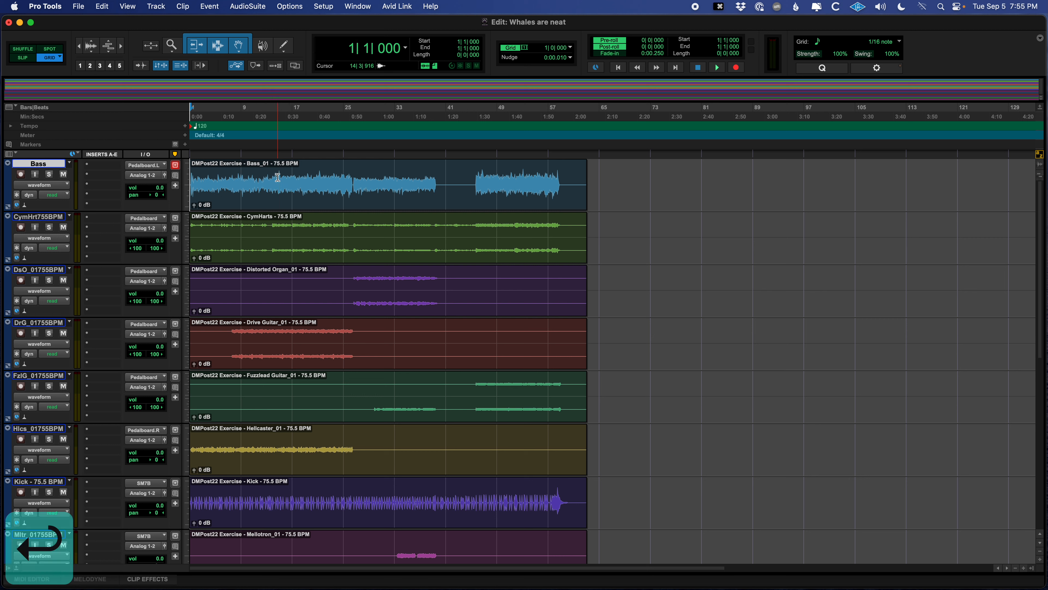
{"action": "key", "text": "super+s"}
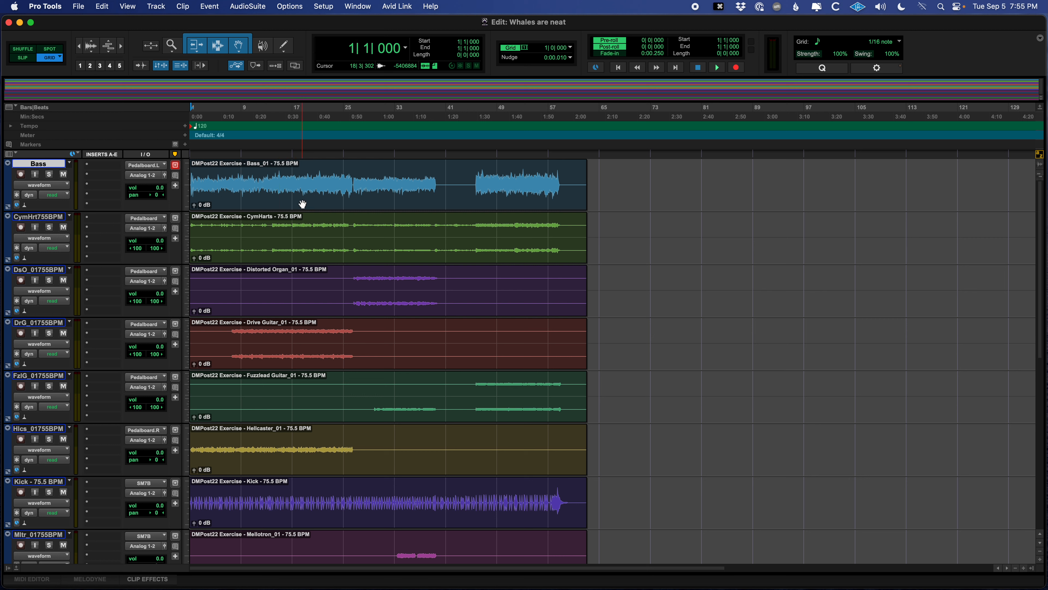
Create a click track and move it above the Bass track.
{"action": "left_click", "coordinate": [161, 8]}
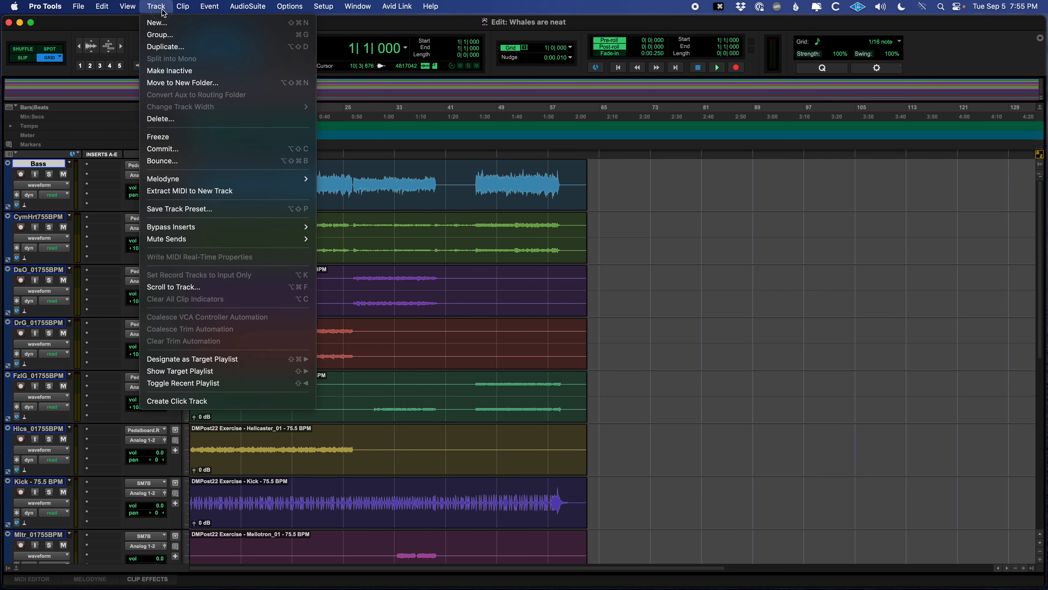
{"action": "left_click", "coordinate": [197, 403]}
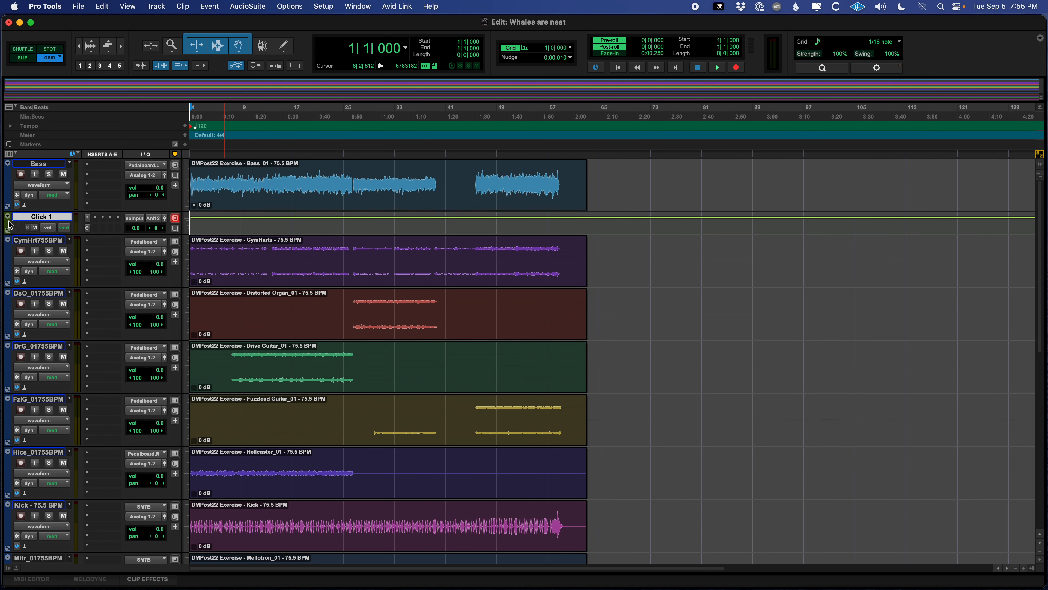
{"action": "left_click_drag", "start_coordinate": [9, 224], "coordinate": [10, 167]}
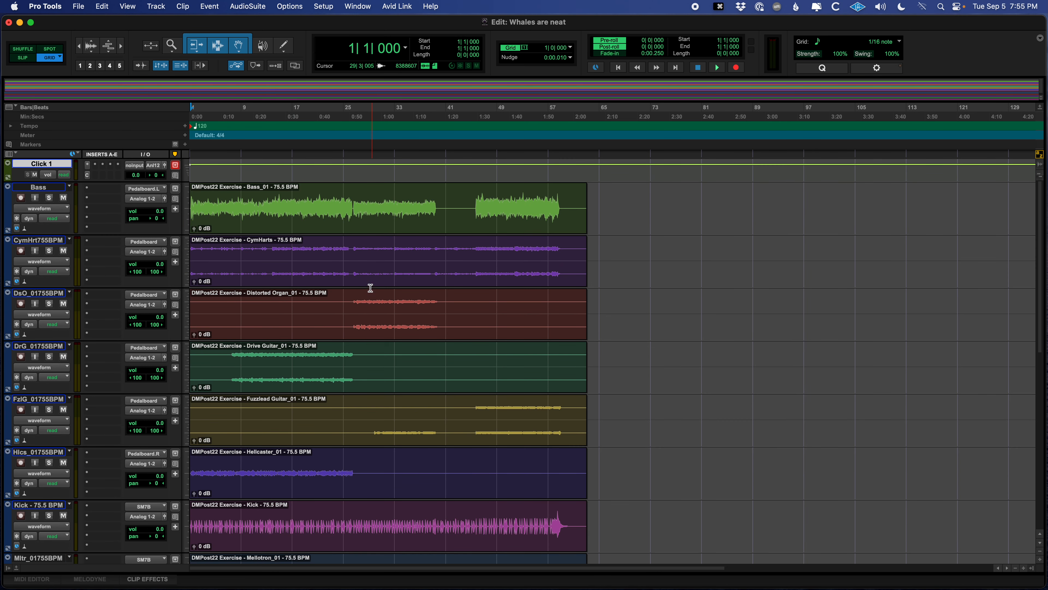
Play the session briefly from bar 15 and from bar 41 to compare the click with the music.
{"action": "left_click", "coordinate": [277, 199]}
{"action": "key", "text": "space"}
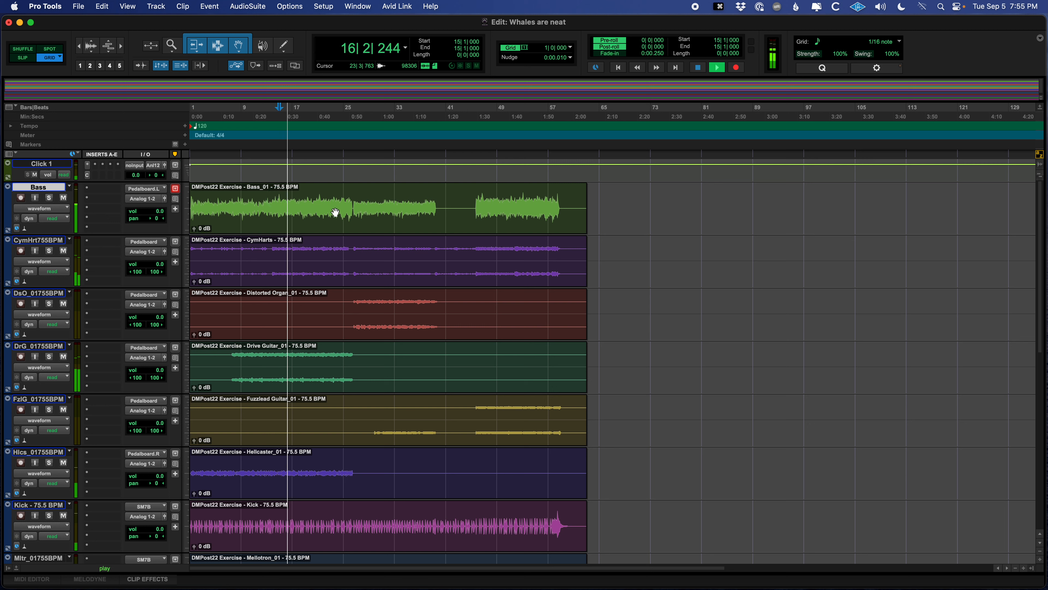
{"action": "key", "text": "space"}
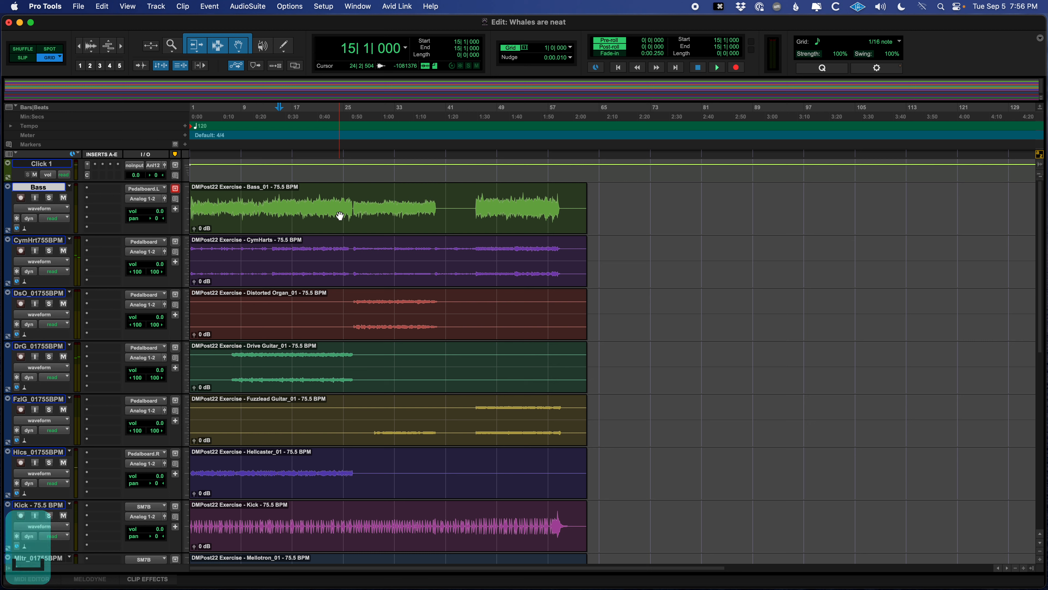
{"action": "left_click", "coordinate": [446, 200]}
{"action": "key", "text": "space"}
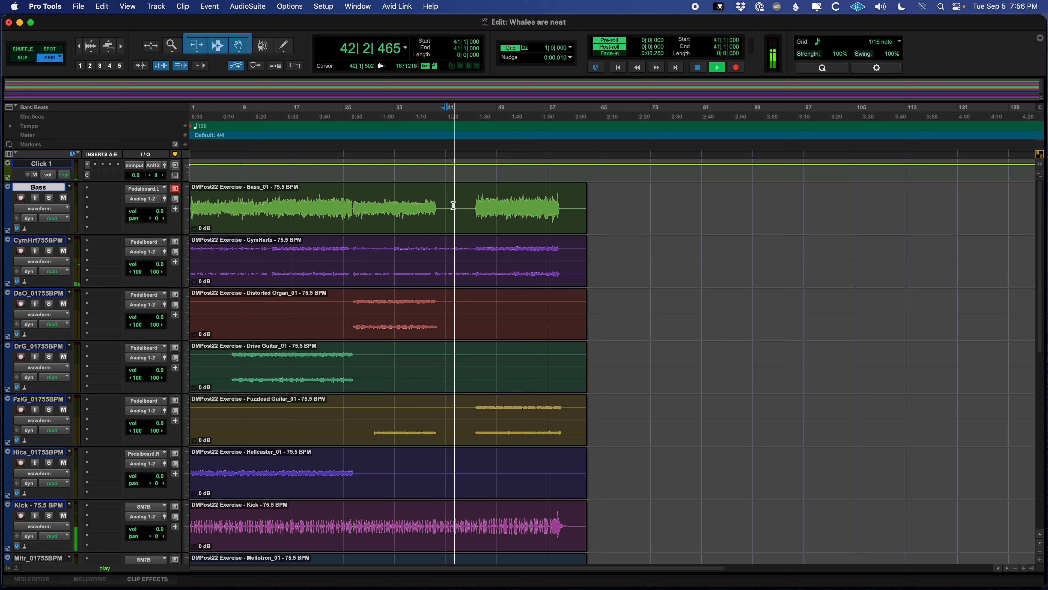
{"action": "key", "text": "space"}
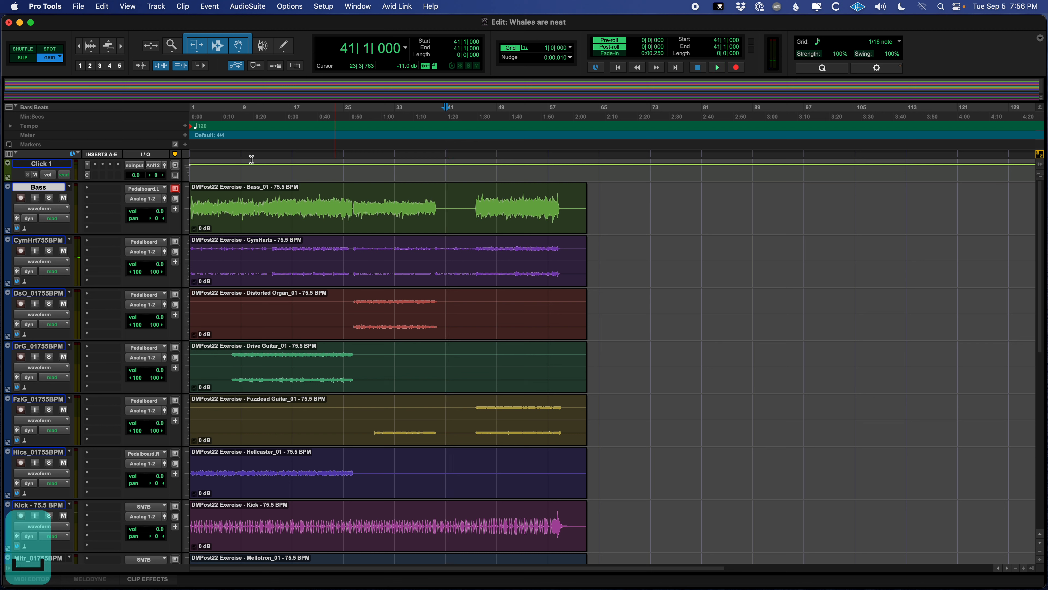
Audition the click track in solo from bar 41, clearing the solo when done.
{"action": "left_click", "coordinate": [35, 164]}
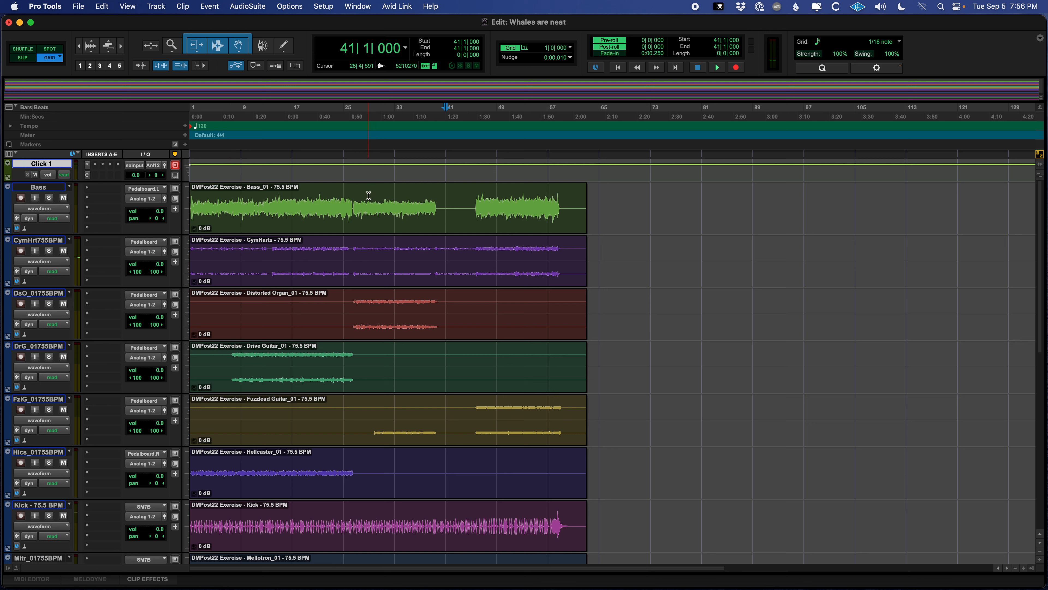
{"action": "key", "text": "shift+s"}
{"action": "key", "text": "space"}
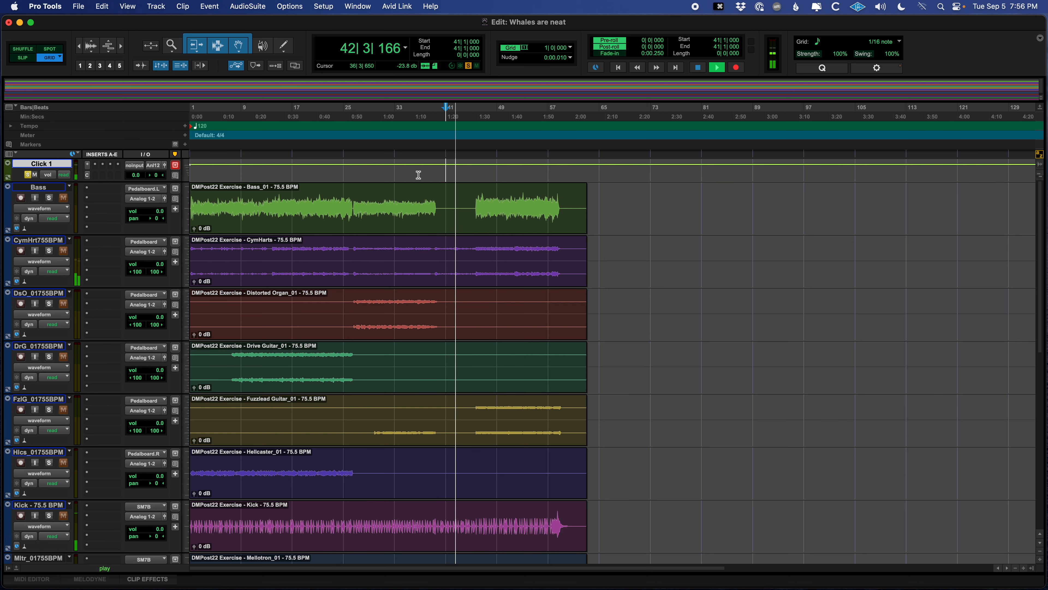
{"action": "key", "text": "space"}
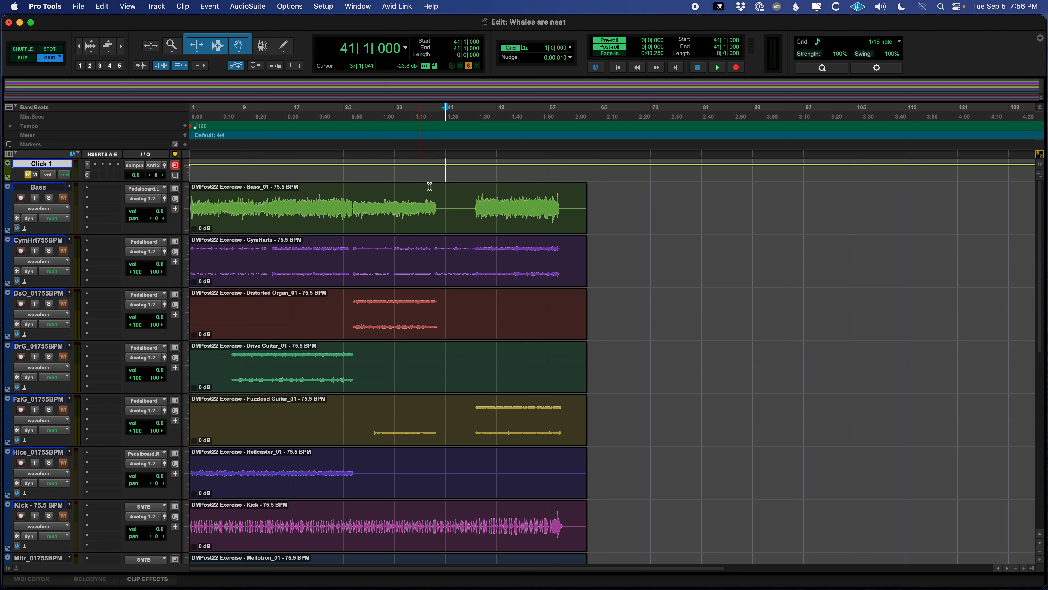
{"action": "left_click", "coordinate": [29, 175]}
Set the session's starting tempo to 75.5 BPM.
{"action": "left_click", "coordinate": [282, 191]}
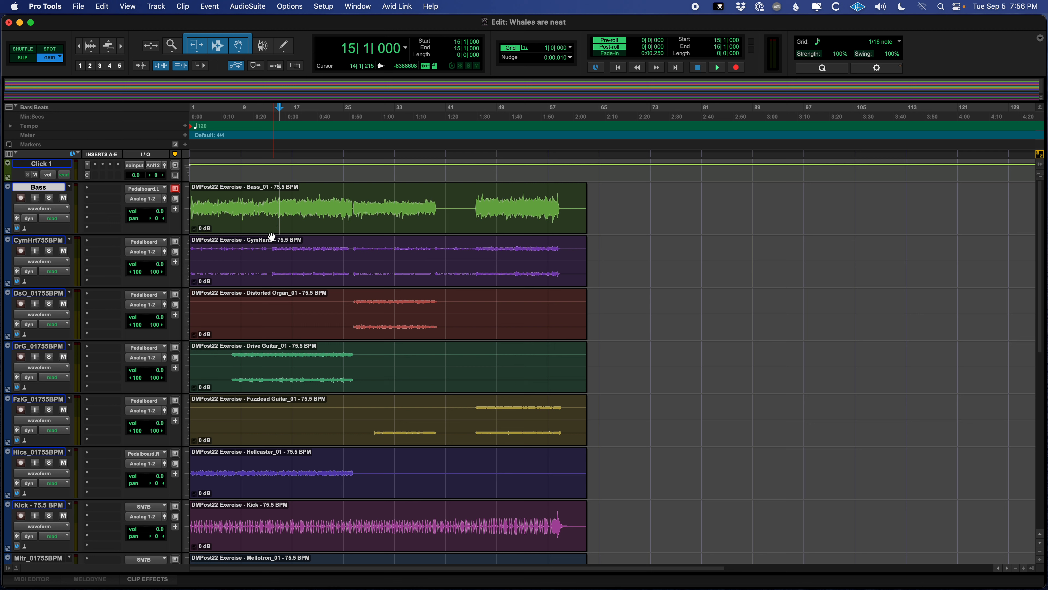
{"action": "double_click", "coordinate": [195, 129]}
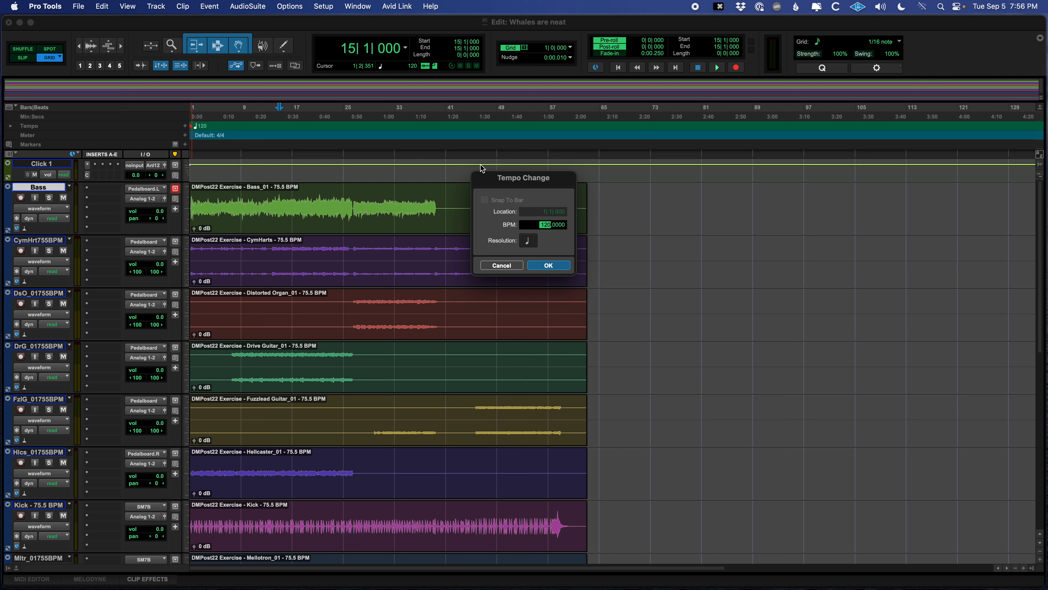
{"action": "left_click", "coordinate": [497, 268]}
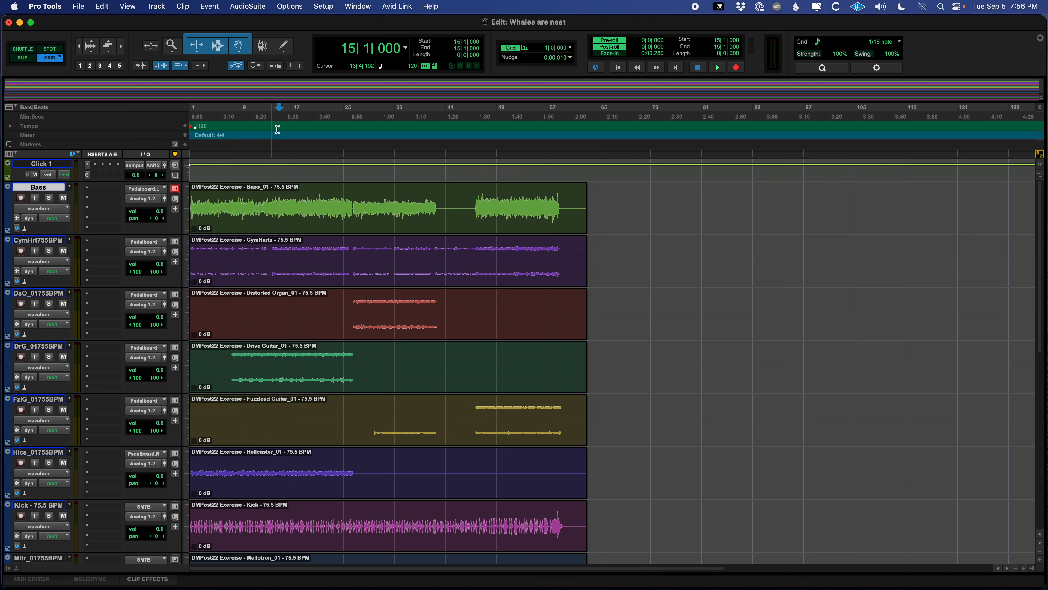
{"action": "double_click", "coordinate": [193, 129]}
{"action": "type", "text": "75.5"}
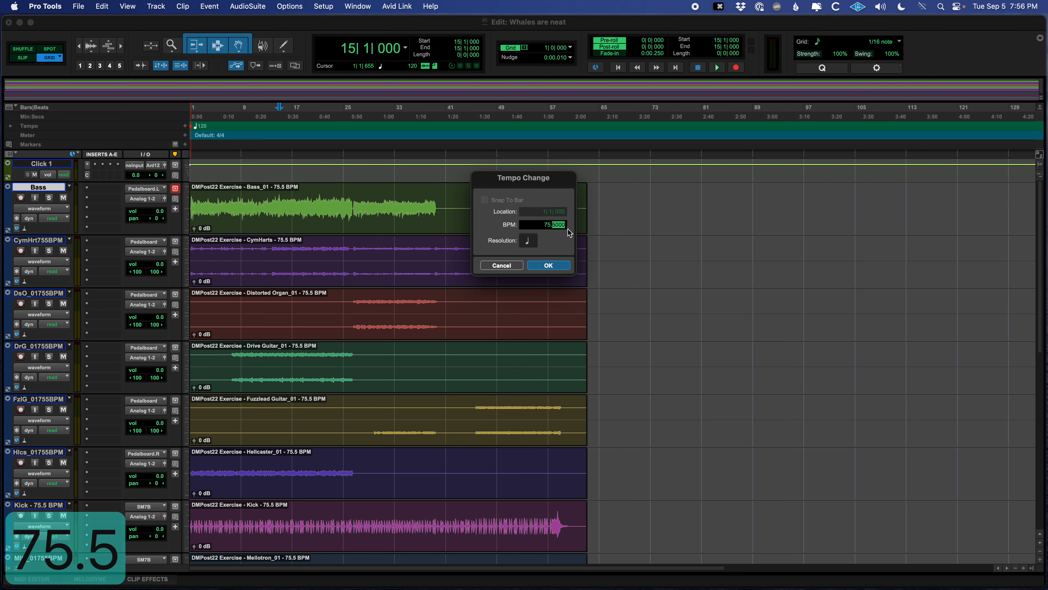
{"action": "key", "text": "Return"}
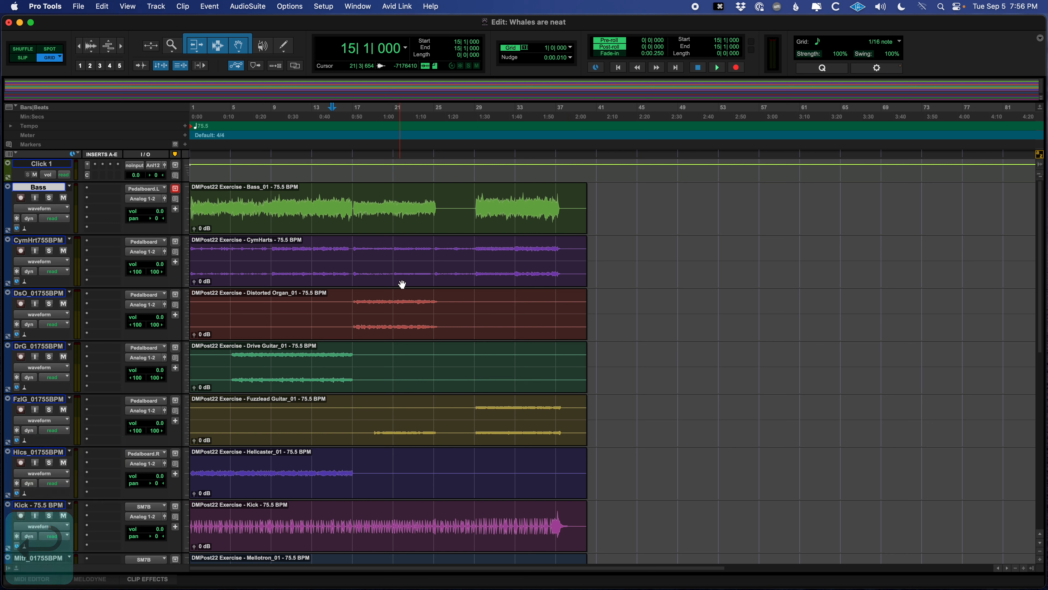
Play from bar 25 to check the click against the music at the new tempo.
{"action": "left_click", "coordinate": [433, 197]}
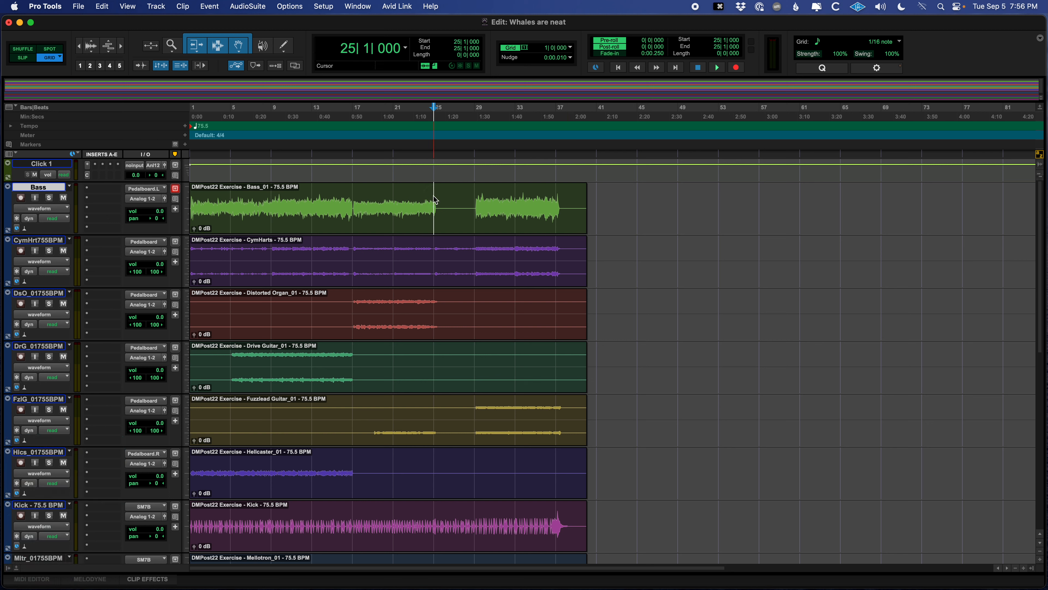
{"action": "key", "text": "space"}
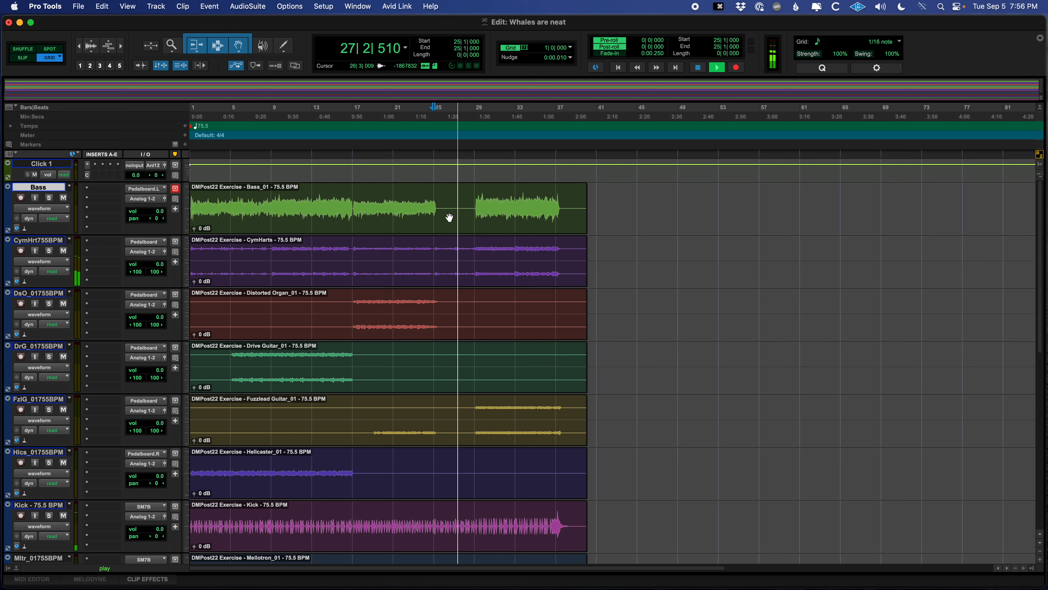
{"action": "key", "text": "space"}
Return the edit cursor to bar 1 and examine the waveforms in the opening bars of all tracks up close.
{"action": "left_click", "coordinate": [236, 193]}
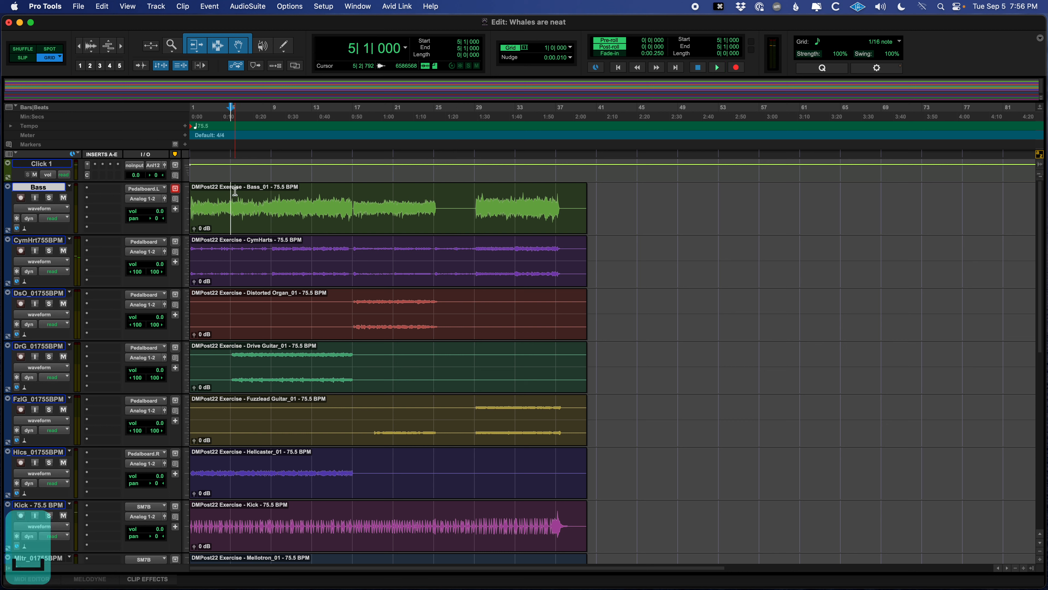
{"action": "double_click", "coordinate": [242, 212]}
{"action": "left_click", "coordinate": [242, 208]}
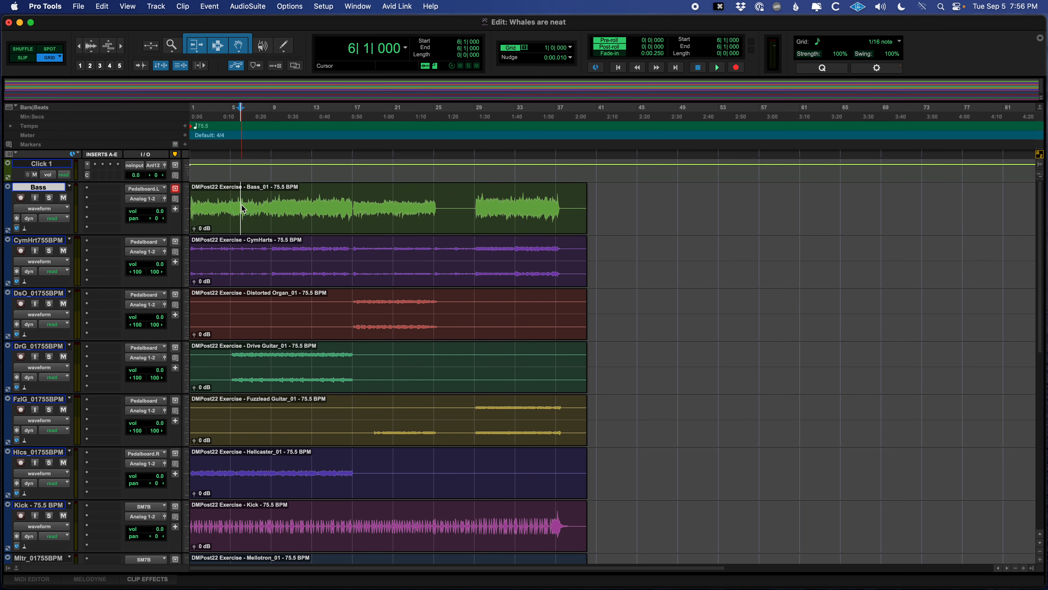
{"action": "key", "text": "Return"}
{"action": "key", "text": "t"}
{"action": "key", "text": "t"}
{"action": "key", "text": "t"}
{"action": "key", "text": "t"}
{"action": "key", "text": "t"}
{"action": "key", "text": "t"}
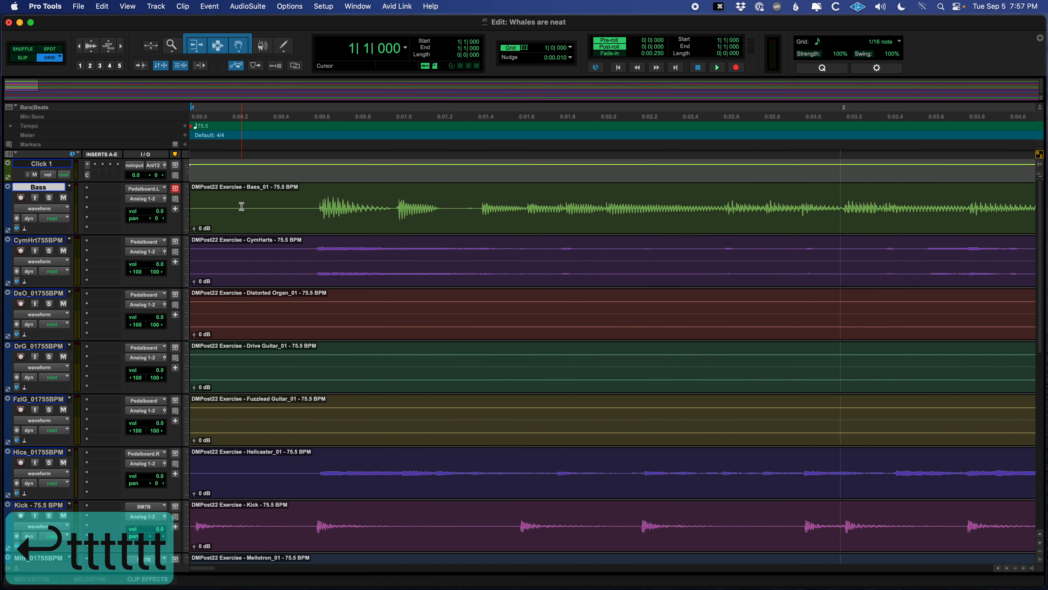
{"action": "key", "text": "r"}
{"action": "scroll", "coordinate": [386, 323], "scroll_direction": "down", "scroll_amount": 10}
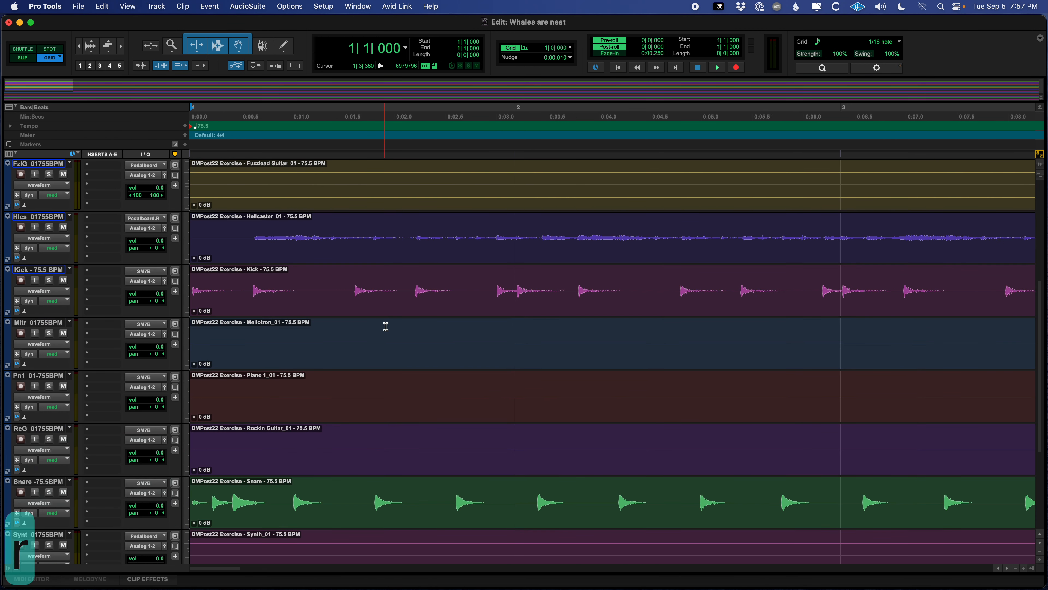
{"action": "scroll", "coordinate": [392, 325], "scroll_direction": "up", "scroll_amount": 1}
{"action": "scroll", "coordinate": [305, 306], "scroll_direction": "up", "scroll_amount": 4}
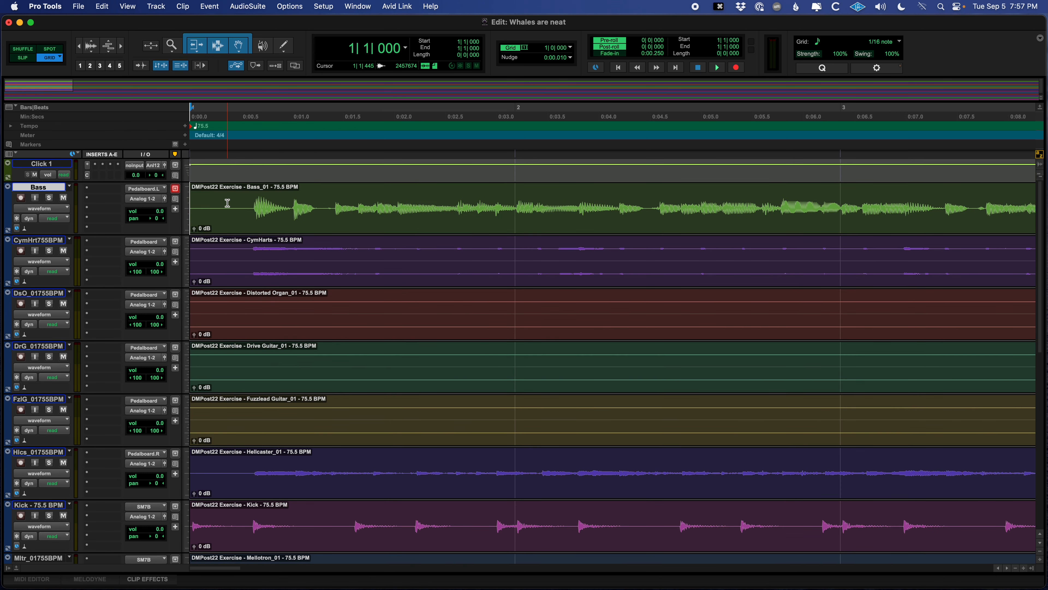
Mute the click track and play the session's first moments from bar 1.
{"action": "left_click", "coordinate": [34, 175]}
{"action": "key", "text": "space"}
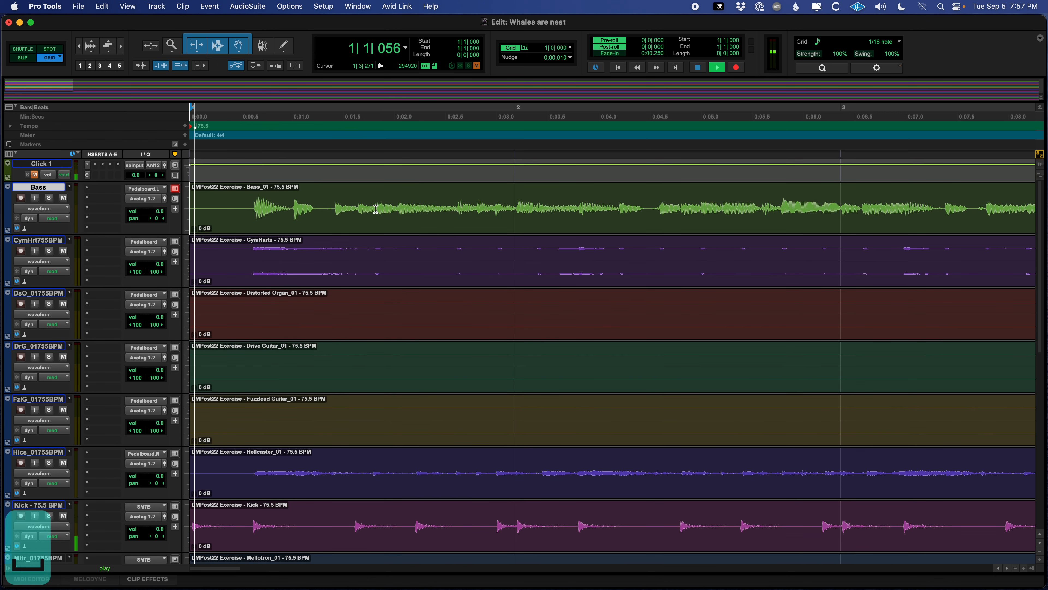
{"action": "key", "text": "space"}
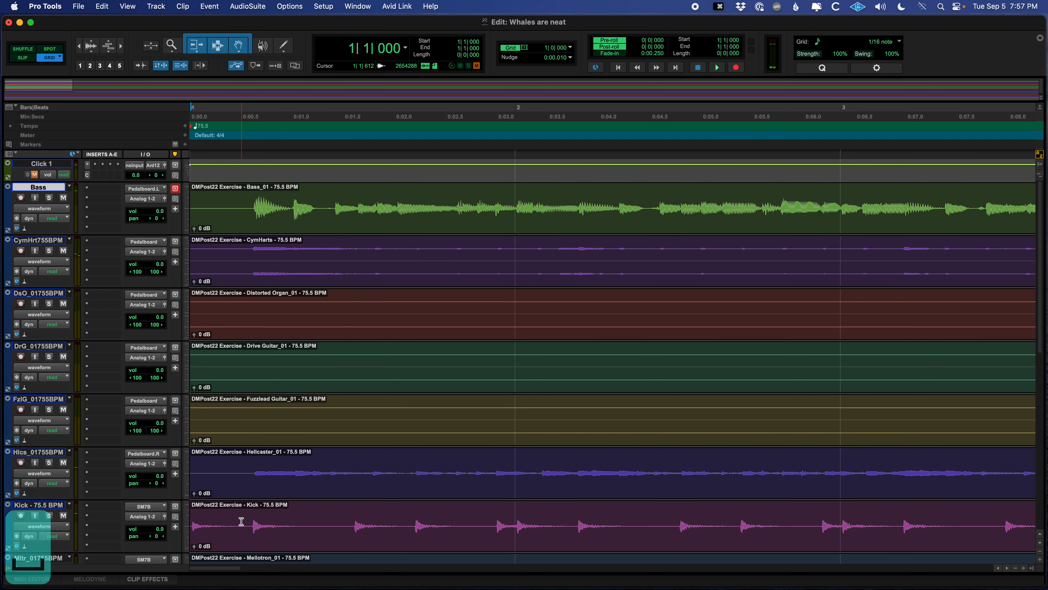
Place the edit cursor at bar 1 on the Kick track and play the opening kick and snare hits twice.
{"action": "left_click", "coordinate": [241, 521]}
{"action": "key", "text": "space"}
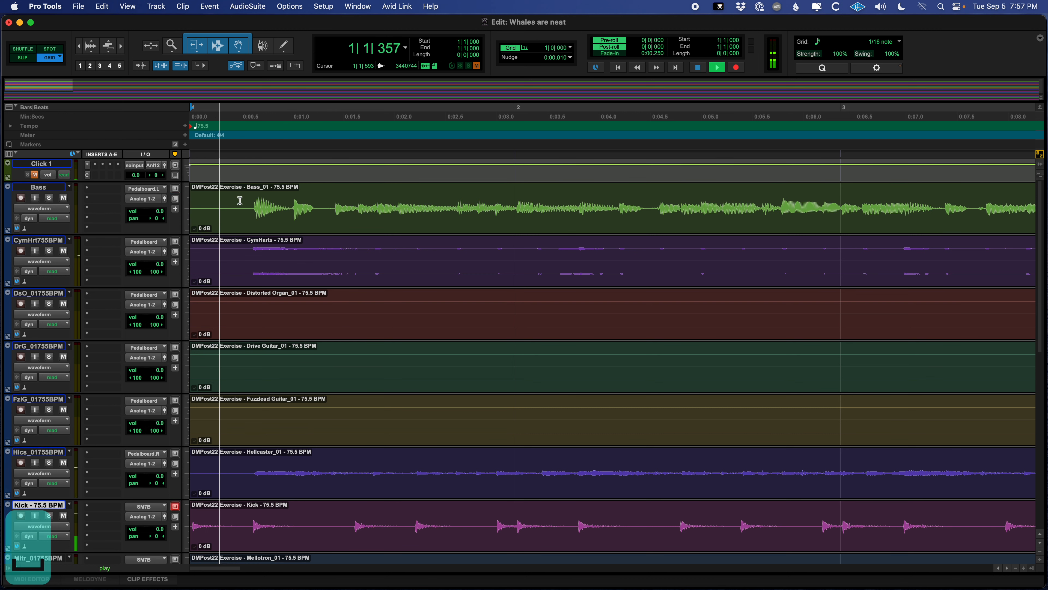
{"action": "key", "text": "space"}
{"action": "scroll", "coordinate": [251, 512], "scroll_direction": "down", "scroll_amount": 5}
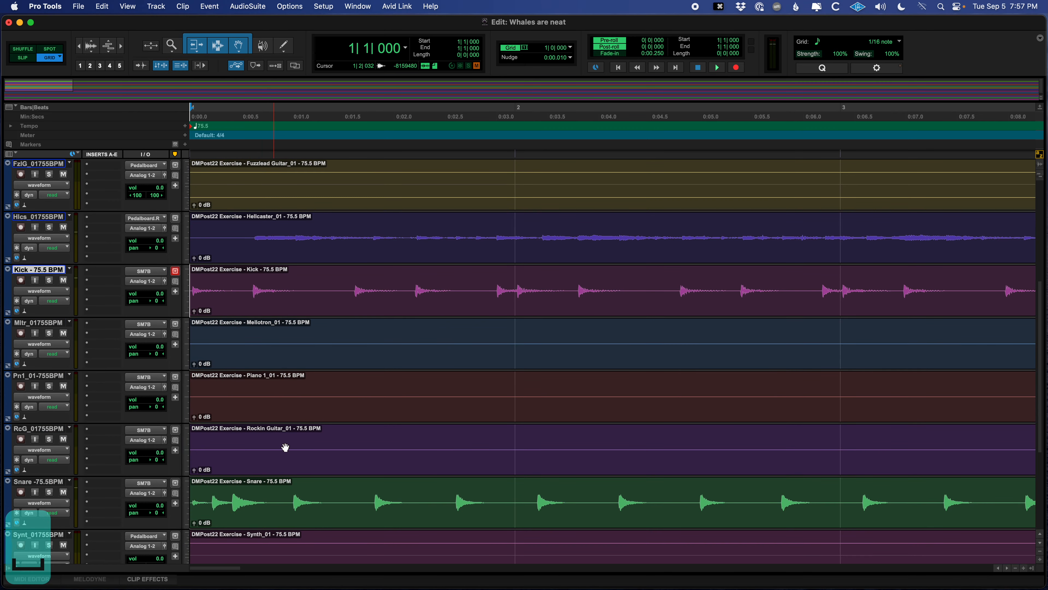
{"action": "left_click", "coordinate": [209, 285]}
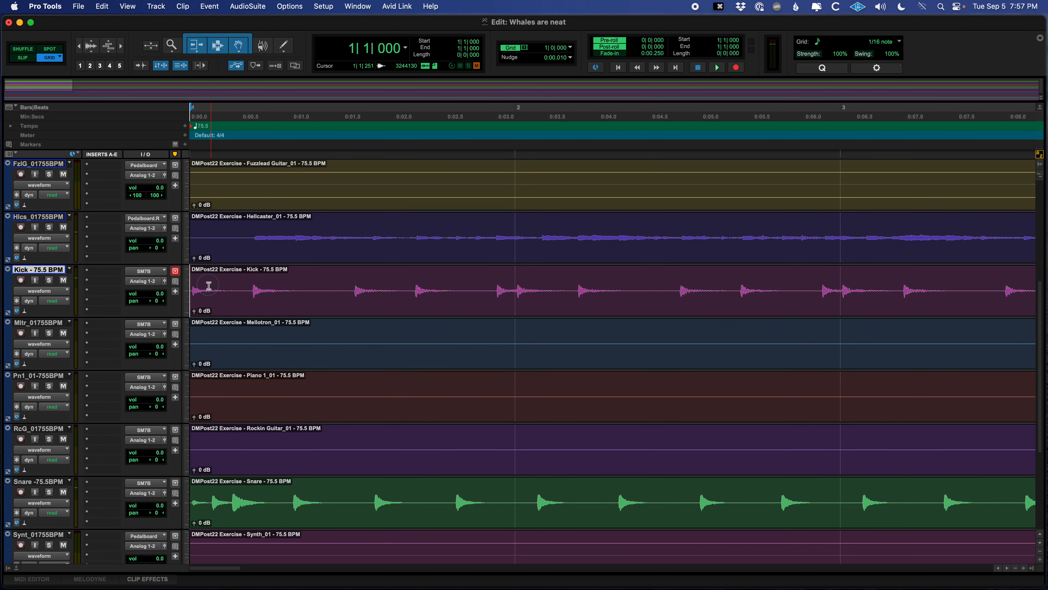
{"action": "key", "text": "space"}
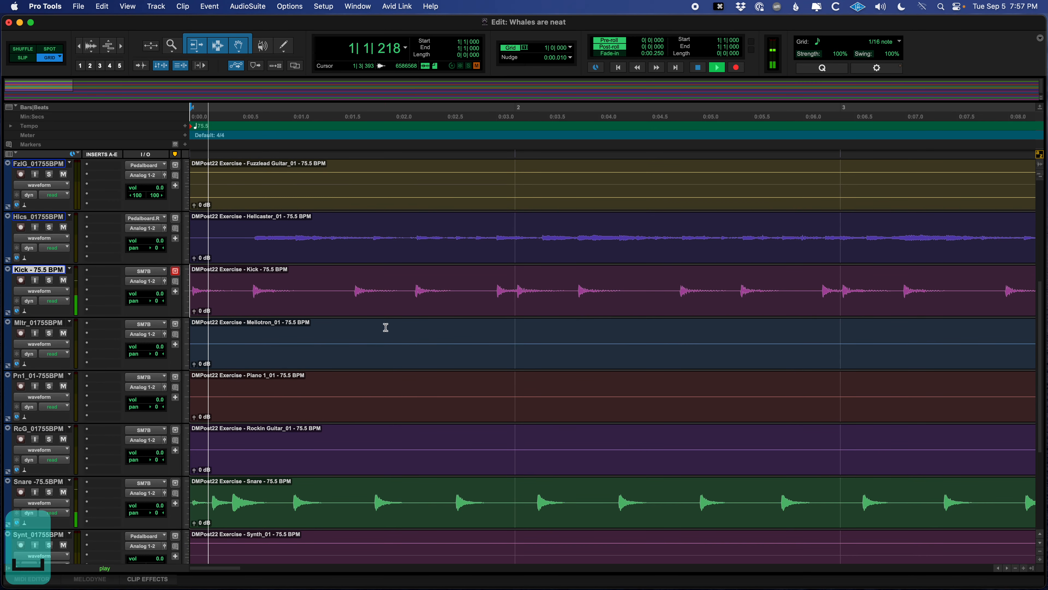
{"action": "key", "text": "space"}
{"action": "scroll", "coordinate": [337, 378], "scroll_direction": "up", "scroll_amount": 5}
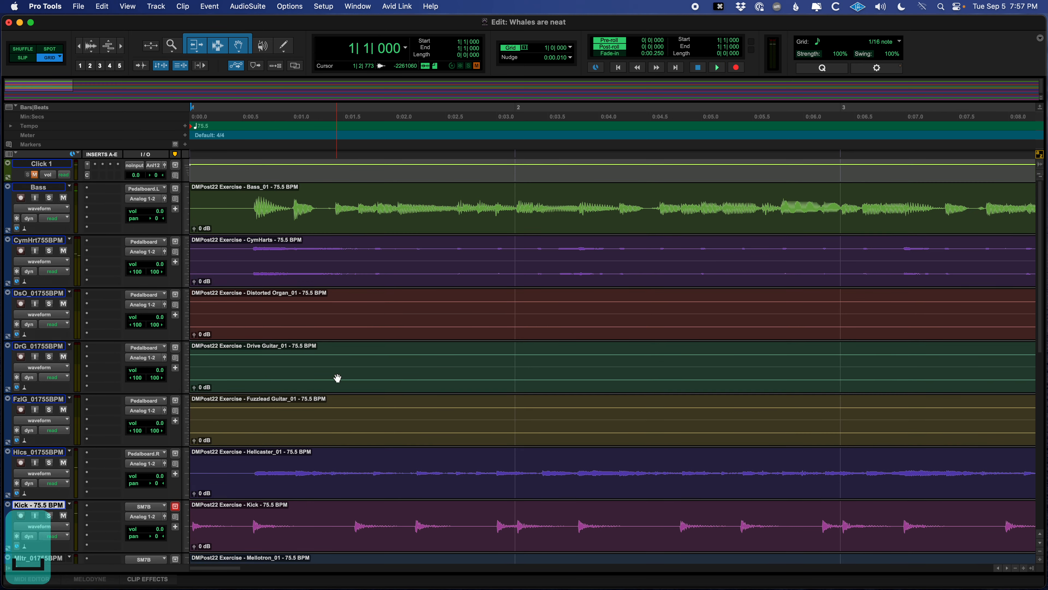
Examine the waveforms of all tracks across the full length of the song.
{"action": "scroll", "coordinate": [337, 378], "scroll_direction": "down", "scroll_amount": 5}
{"action": "key", "text": "r"}
{"action": "key", "text": "r"}
{"action": "key", "text": "r"}
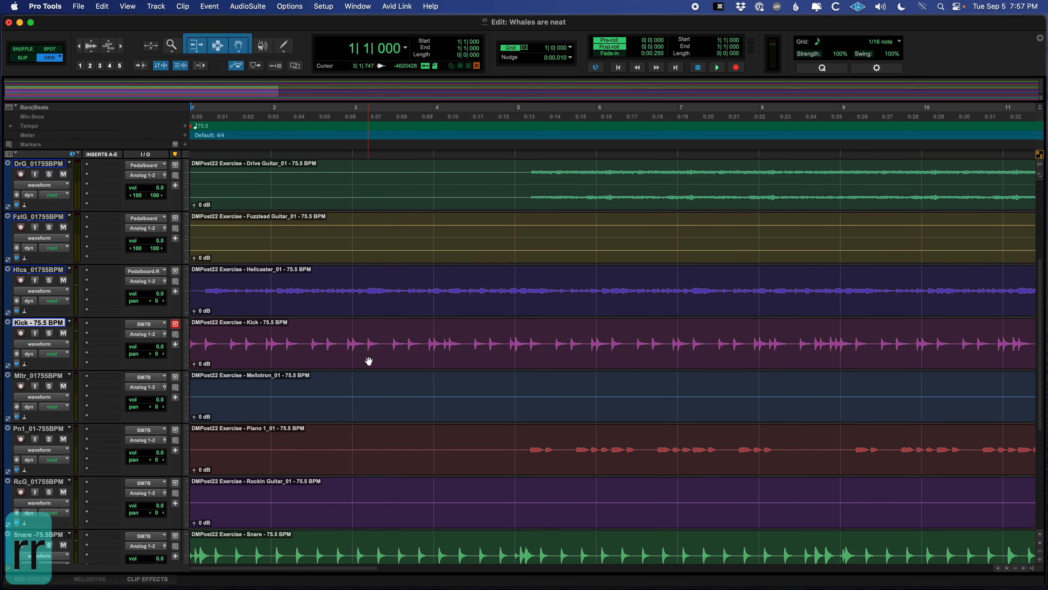
{"action": "key", "text": "r"}
{"action": "scroll", "coordinate": [374, 398], "scroll_direction": "up", "scroll_amount": 5}
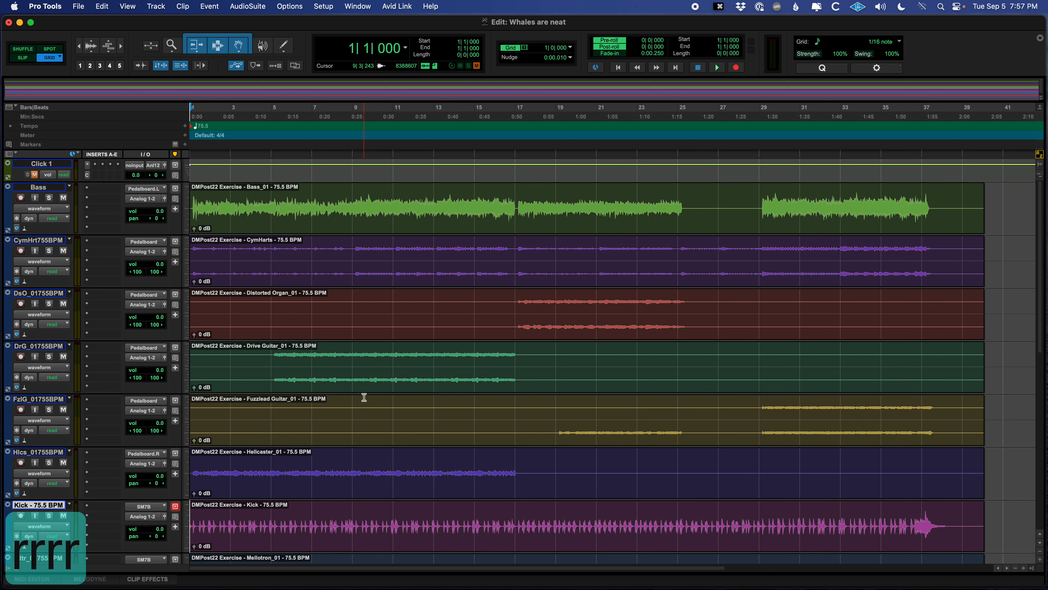
{"action": "left_click", "coordinate": [459, 232]}
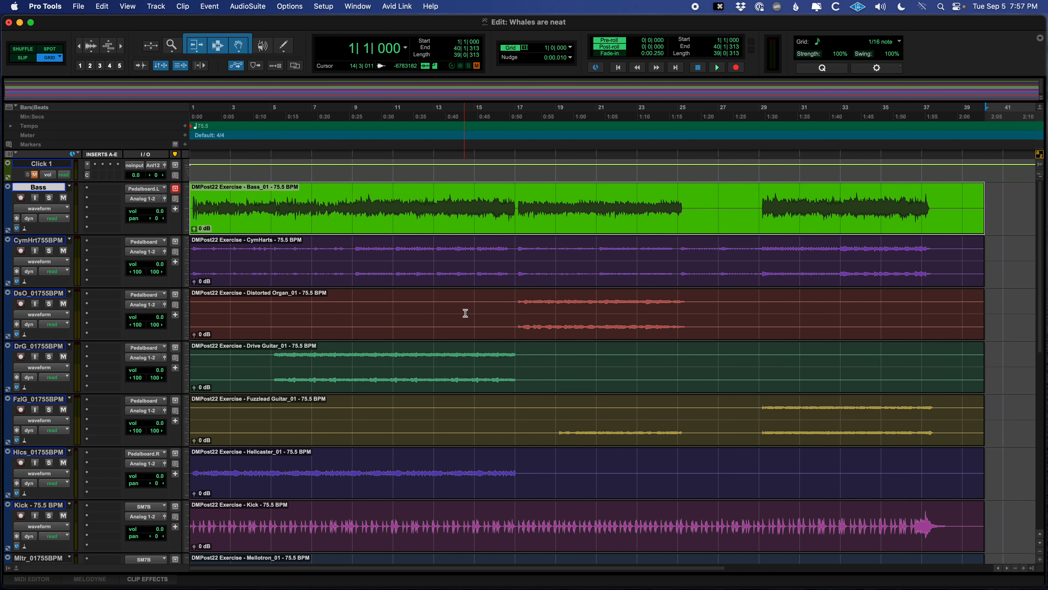
{"action": "scroll", "coordinate": [463, 324], "scroll_direction": "down", "scroll_amount": 5}
{"action": "scroll", "coordinate": [461, 323], "scroll_direction": "up", "scroll_amount": 5}
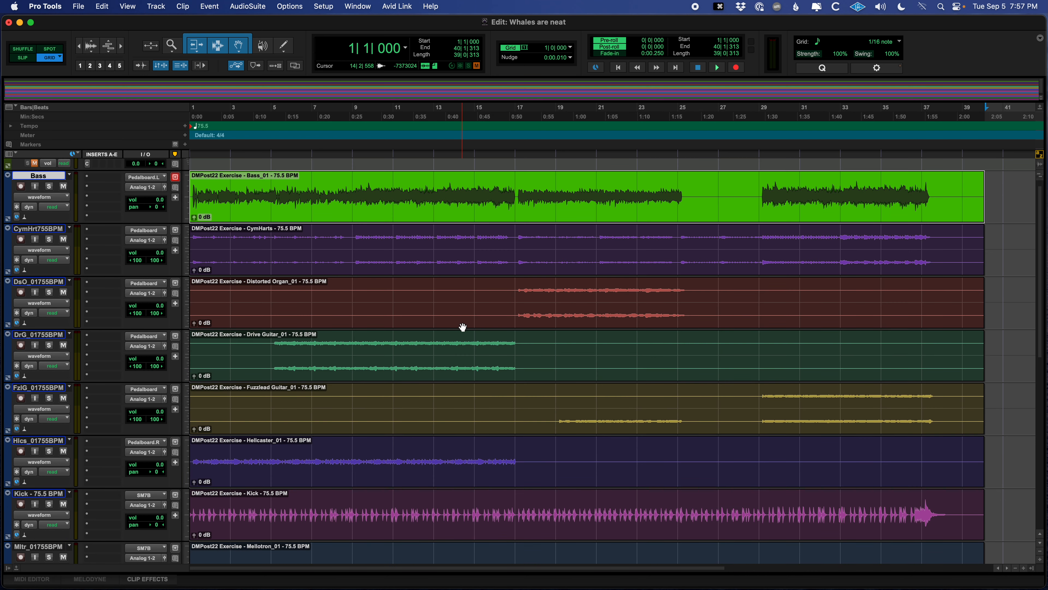
{"action": "scroll", "coordinate": [458, 323], "scroll_direction": "down", "scroll_amount": 5}
{"action": "scroll", "coordinate": [354, 367], "scroll_direction": "down", "scroll_amount": 5}
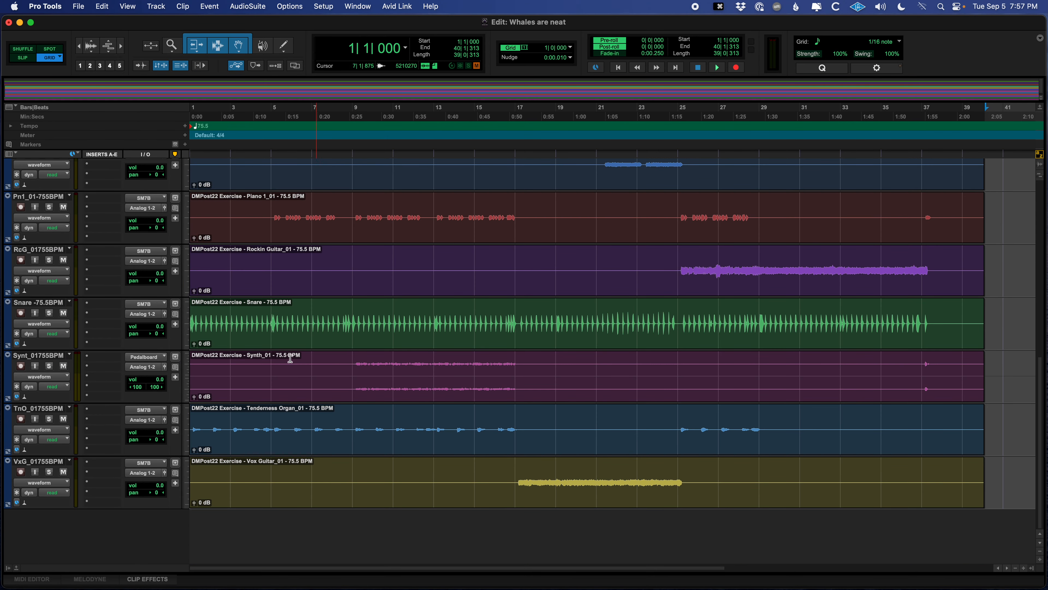
Place the edit cursor on the Snare track, return it to bar 1 and play the opening snare hits.
{"action": "left_click", "coordinate": [204, 316]}
{"action": "key", "text": "t"}
{"action": "key", "text": "t"}
{"action": "key", "text": "t"}
{"action": "key", "text": "t"}
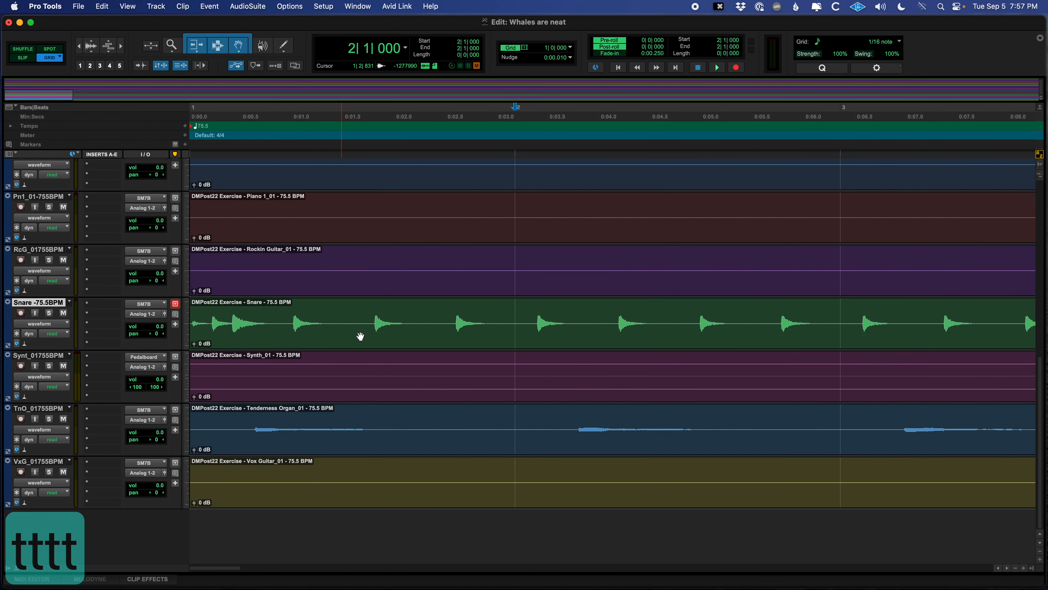
{"action": "key", "text": "Return"}
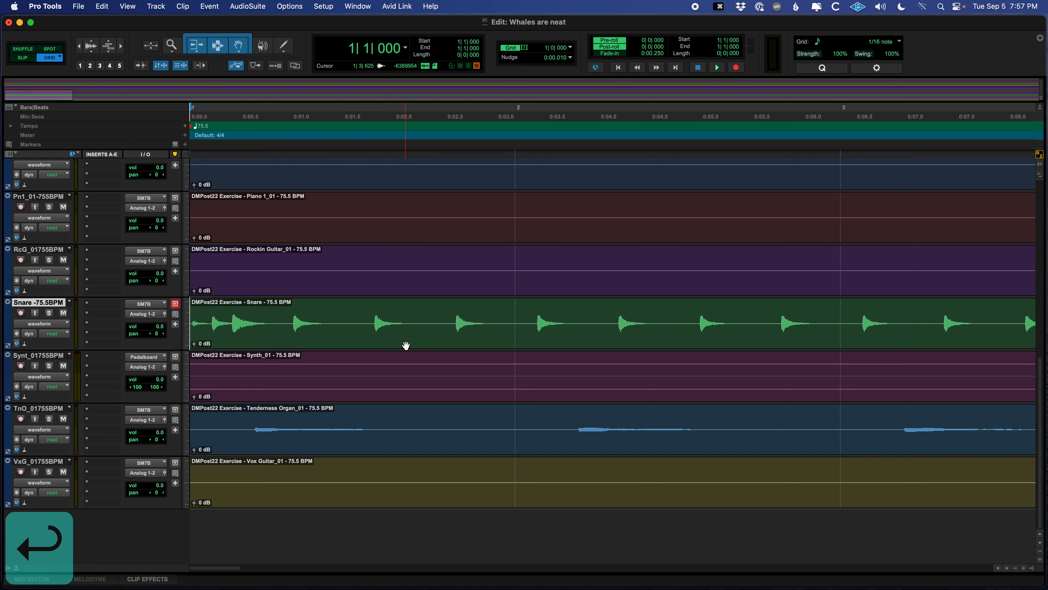
{"action": "key", "text": "space"}
{"action": "key", "text": "space"}
{"action": "scroll", "coordinate": [354, 338], "scroll_direction": "up", "scroll_amount": 5}
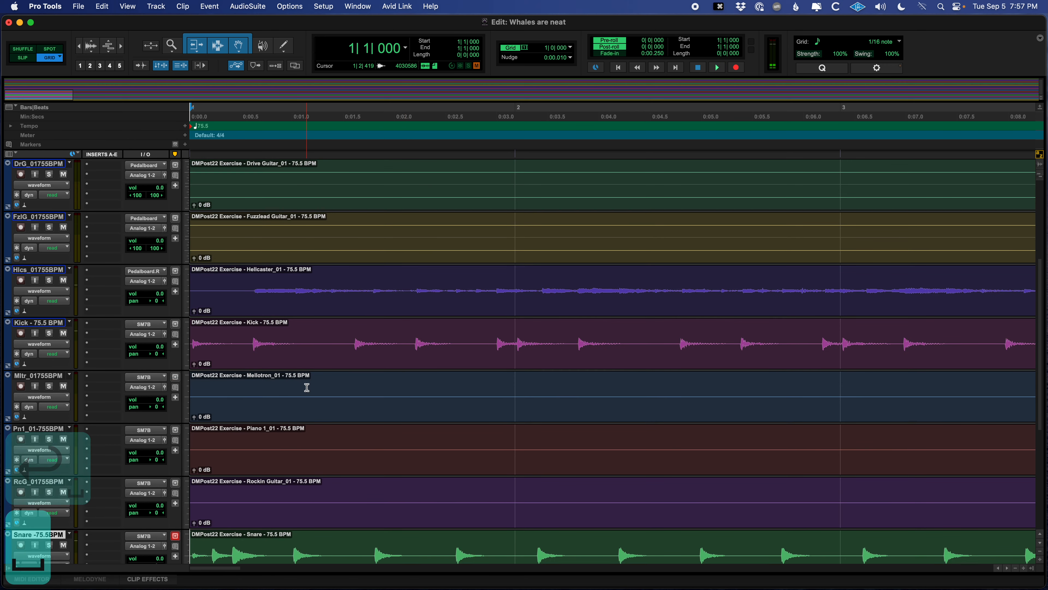
Solo the Kick track and play its opening hits from bar 1.
{"action": "key", "text": "space"}
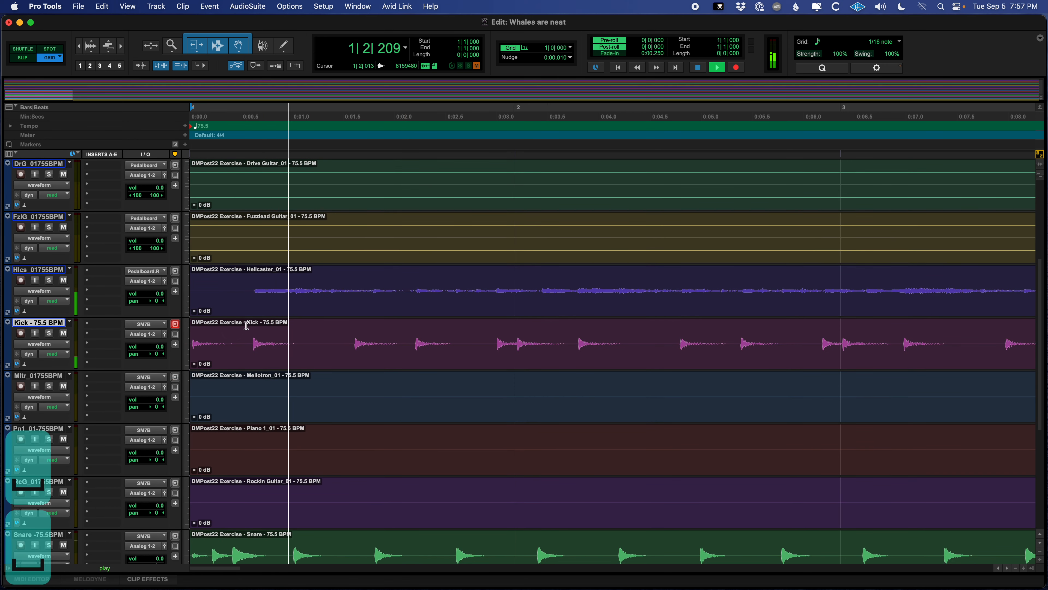
{"action": "key", "text": "space"}
{"action": "key", "text": "shift+s"}
{"action": "key", "text": "space"}
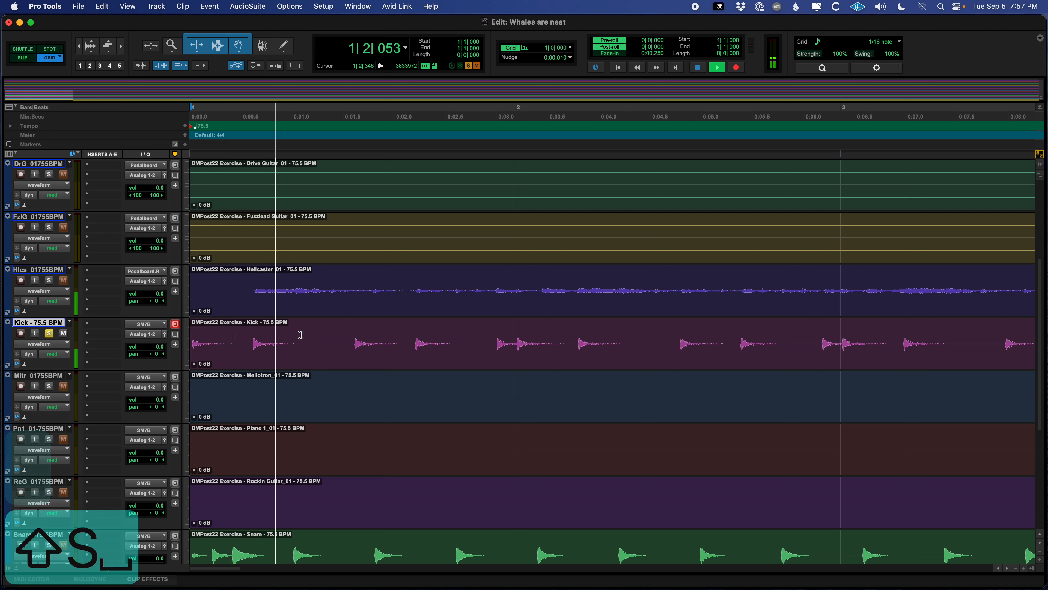
{"action": "key", "text": "space"}
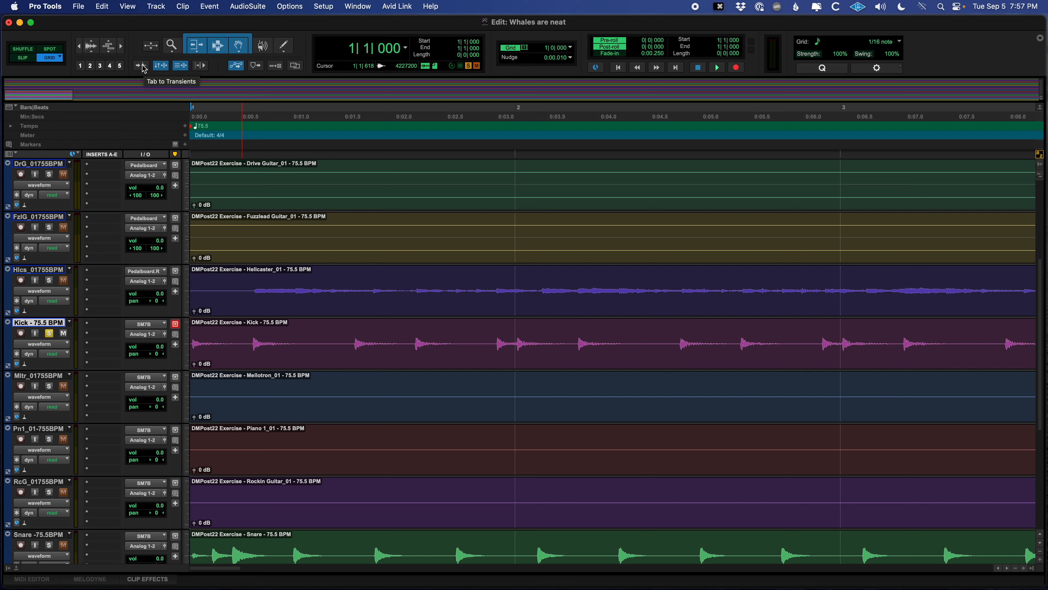
With Tab to Transients off, jump the edit cursor to the Kick clip's end and back to its start.
{"action": "key", "text": "alt+super+Tab"}
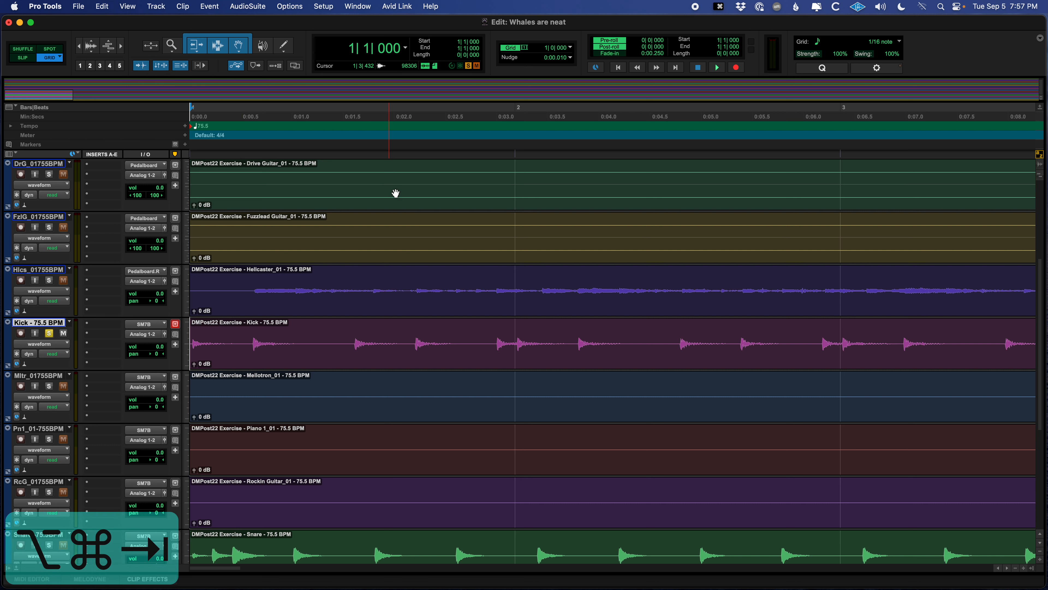
{"action": "key", "text": "alt+super+Tab"}
{"action": "key", "text": "alt+super+Tab"}
{"action": "key", "text": "alt+super+Tab"}
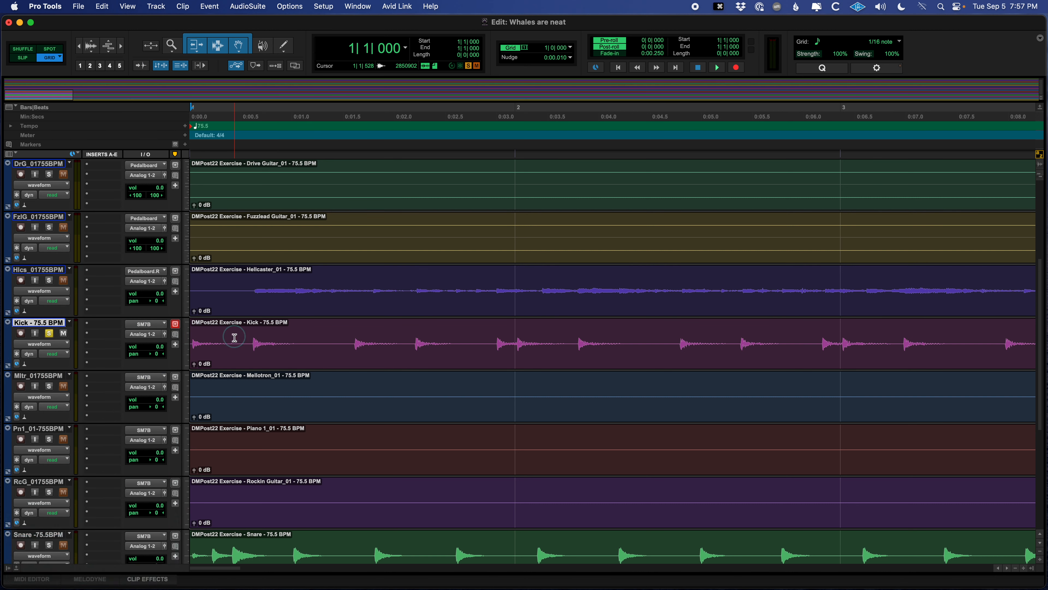
{"action": "key", "text": "Tab"}
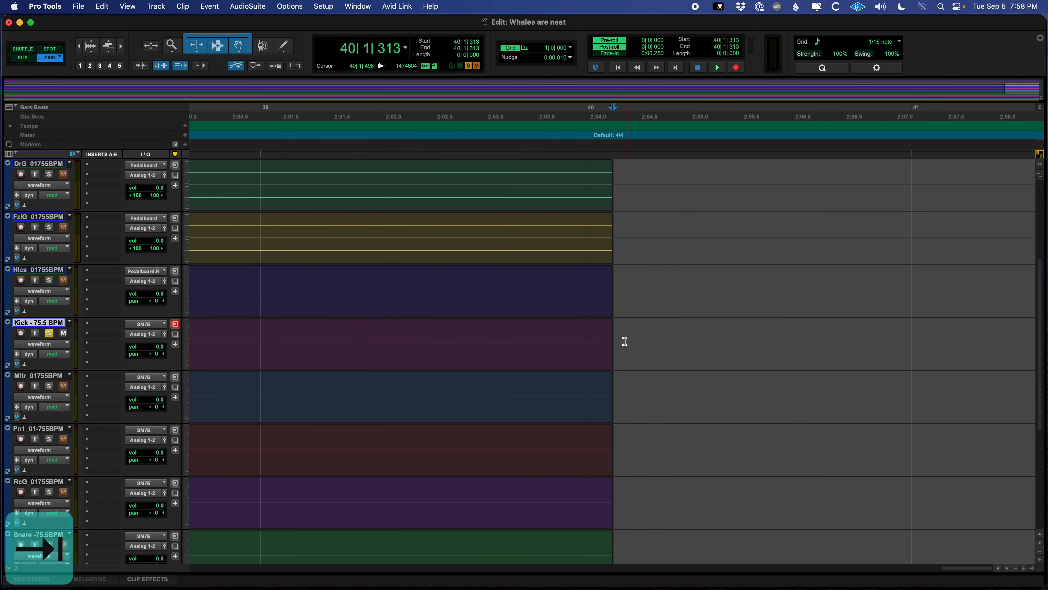
{"action": "key", "text": "alt+Tab"}
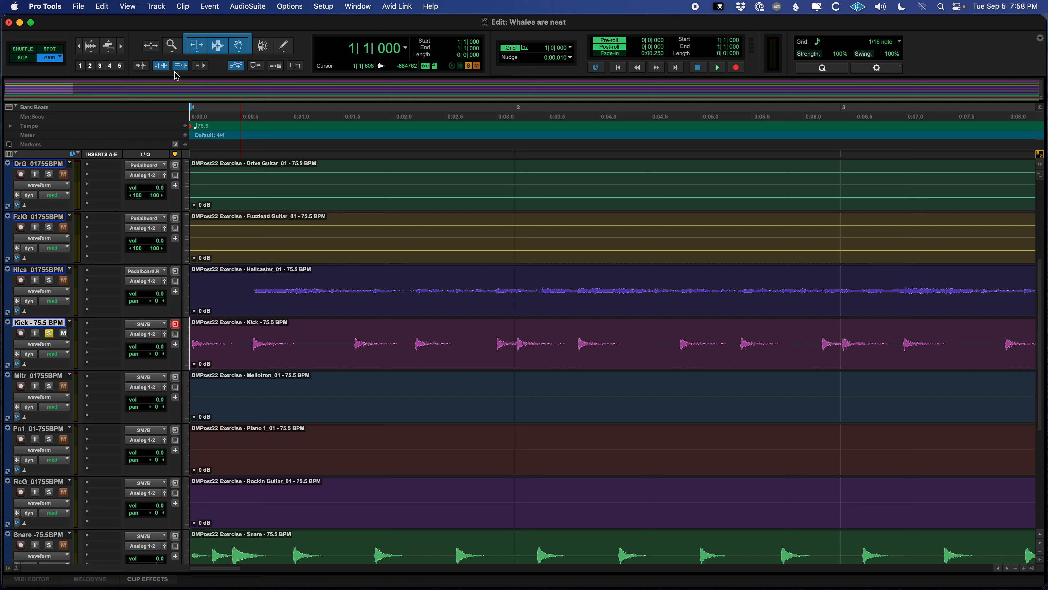
Turn on Tab to Transients and move the edit cursor to the second kick hit in bar 1.
{"action": "left_click", "coordinate": [141, 66]}
{"action": "key", "text": "Tab"}
{"action": "key", "text": "t"}
{"action": "key", "text": "t"}
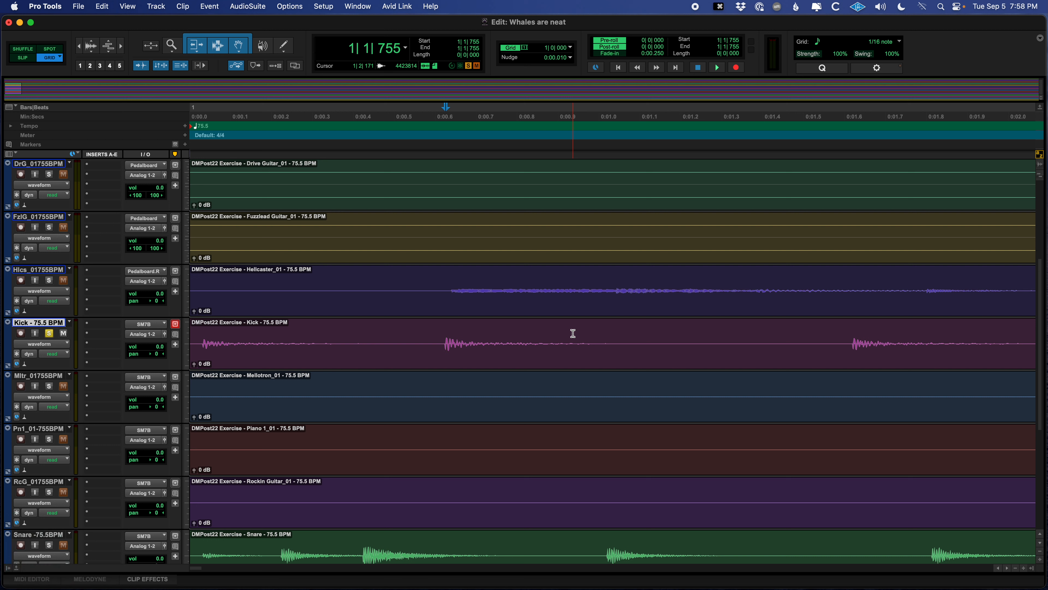
Examine the kick and snare hits around the edit cursor at several zoom levels.
{"action": "key", "text": "r"}
{"action": "key", "text": "r"}
{"action": "key", "text": "r"}
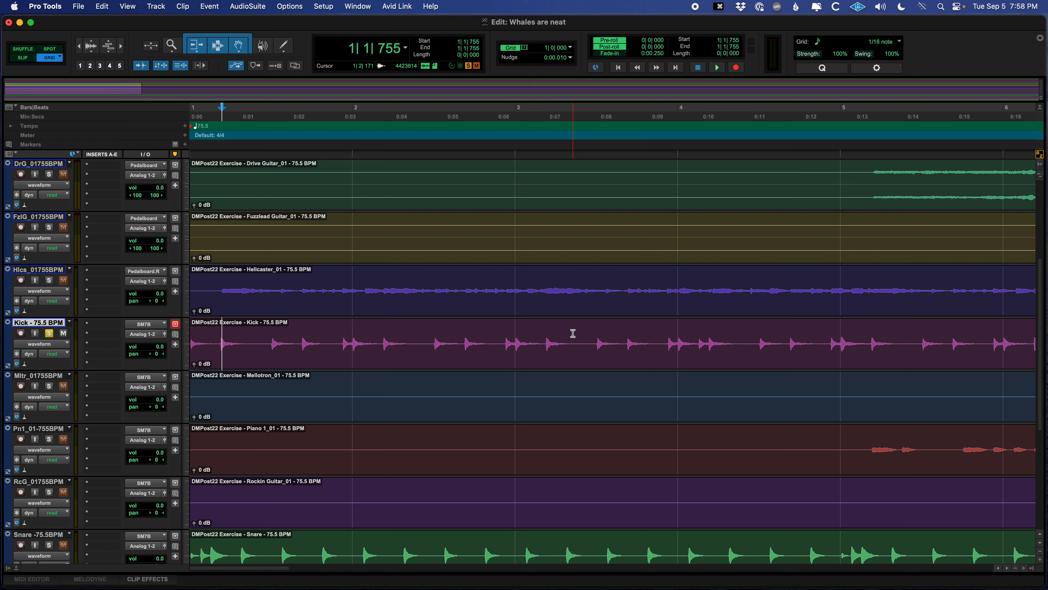
{"action": "key", "text": "t"}
{"action": "key", "text": "t"}
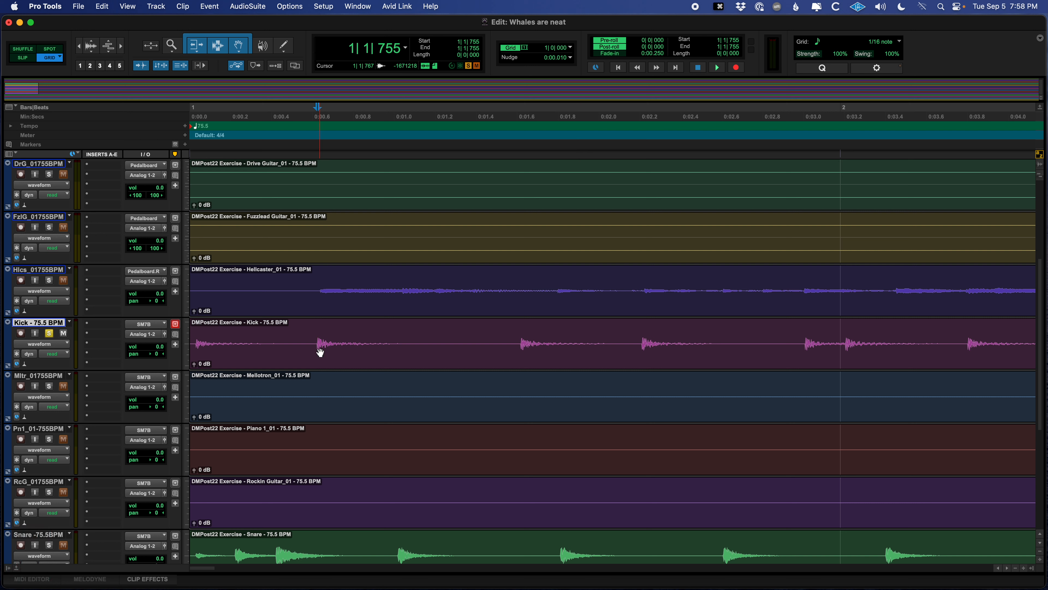
{"action": "key", "text": "r"}
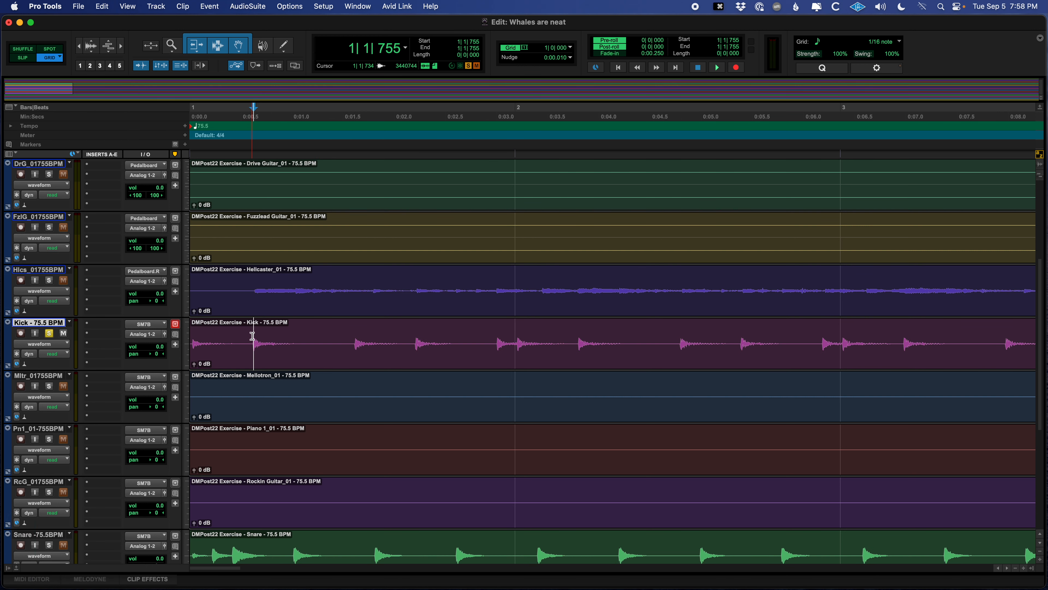
{"action": "scroll", "coordinate": [252, 343], "scroll_direction": "down", "scroll_amount": 3}
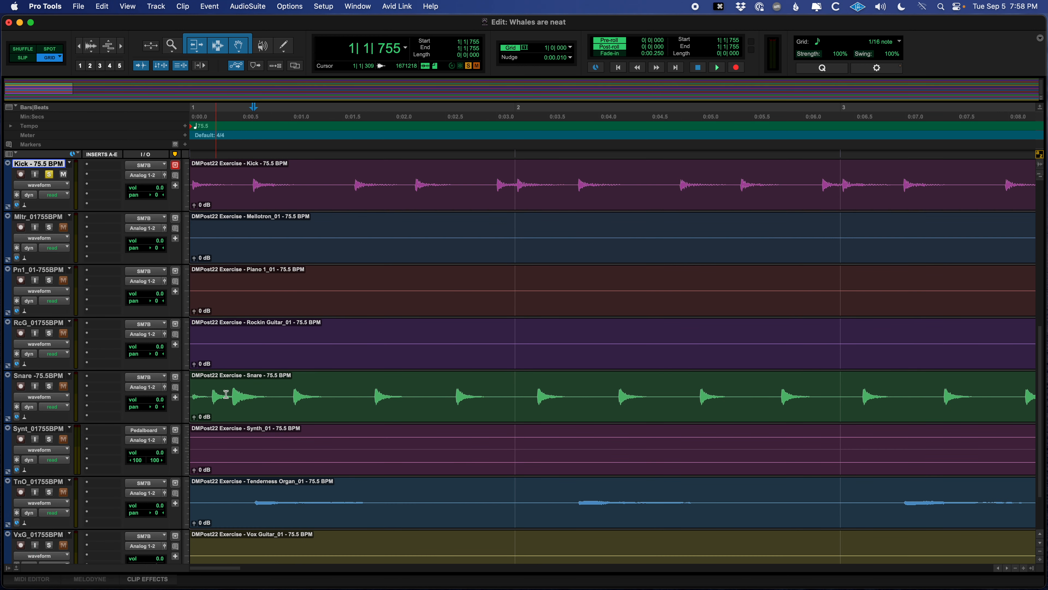
{"action": "scroll", "coordinate": [246, 427], "scroll_direction": "up", "scroll_amount": 2}
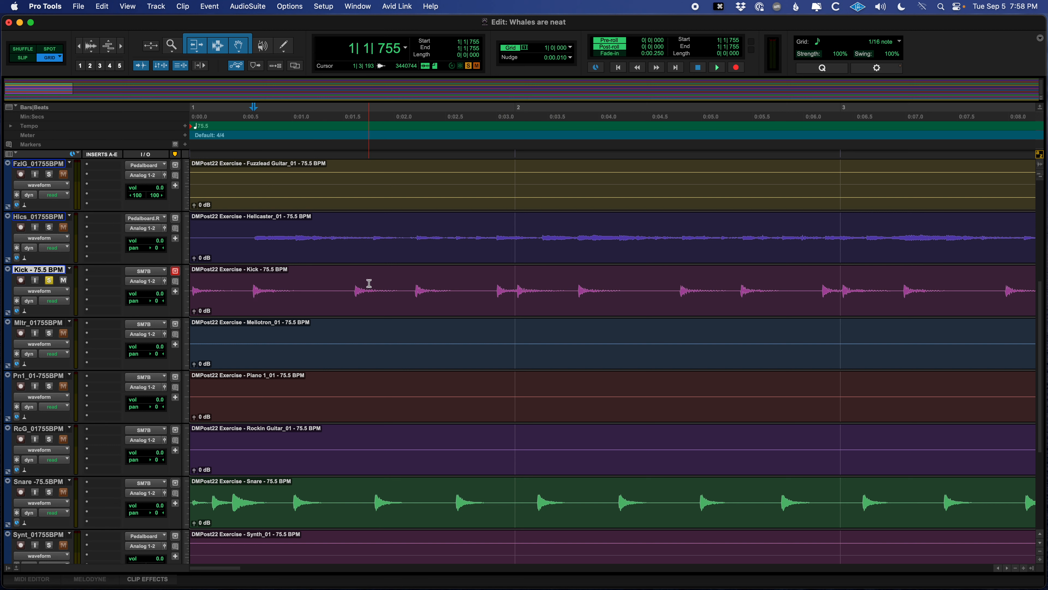
Add a sync point to the Kick clip at the second kick hit and check it against the transient up close.
{"action": "key", "text": "super+comma"}
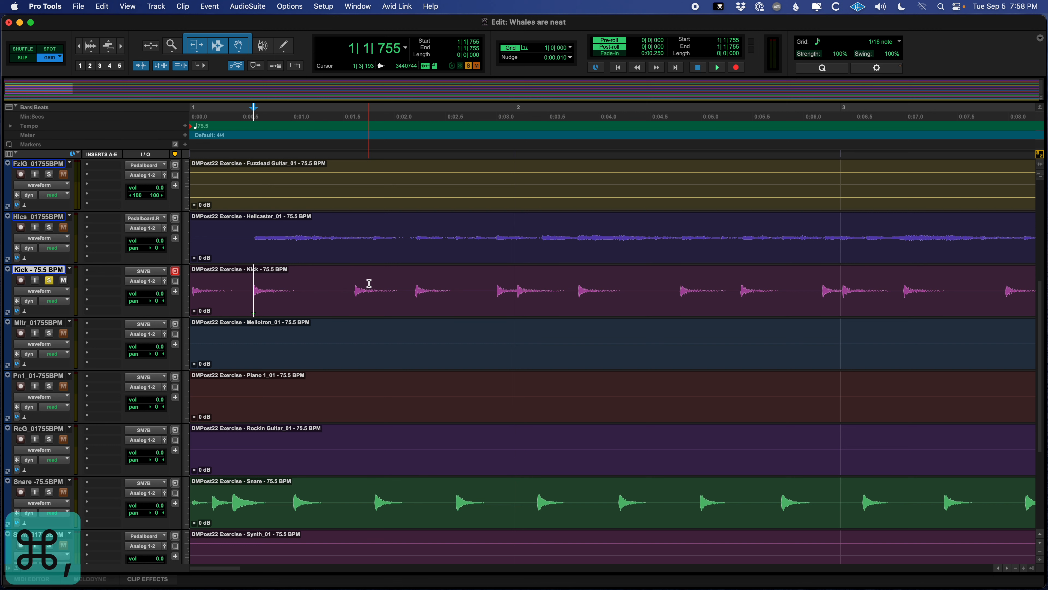
{"action": "key", "text": "t"}
{"action": "key", "text": "t"}
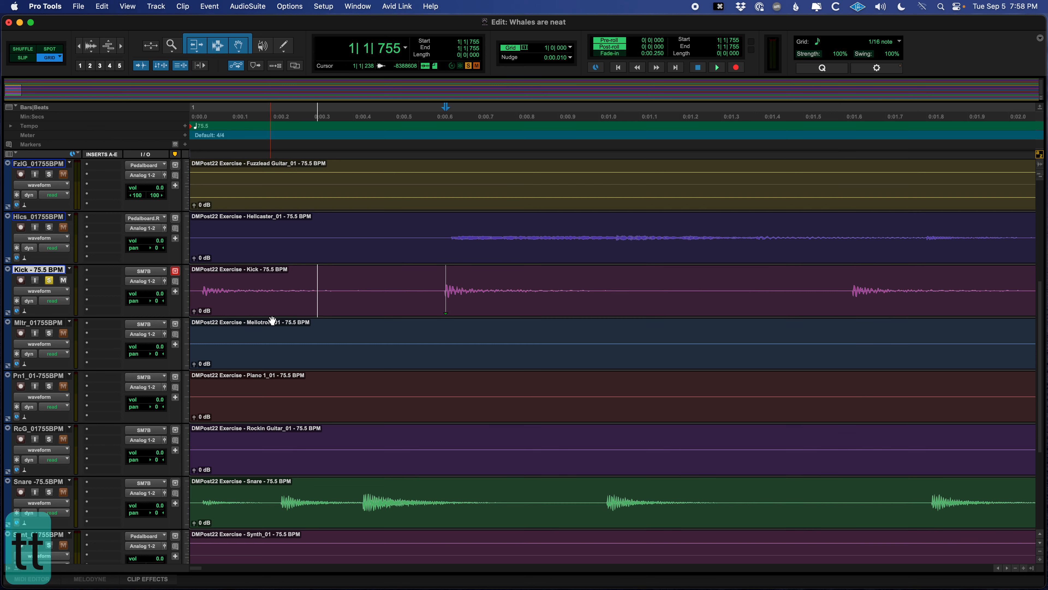
{"action": "key", "text": "t"}
{"action": "key", "text": "t"}
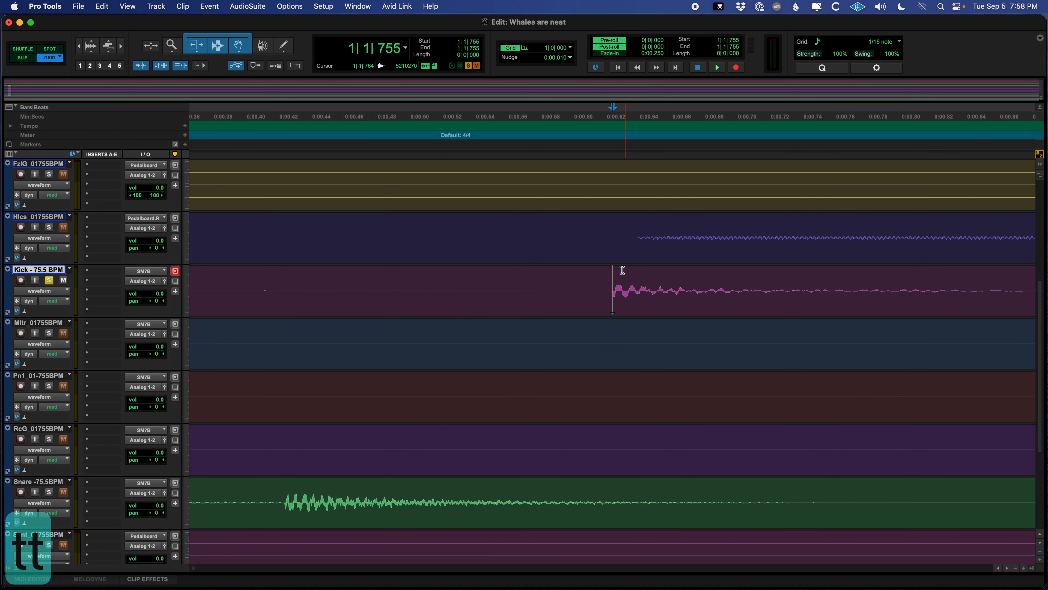
{"action": "key", "text": "r"}
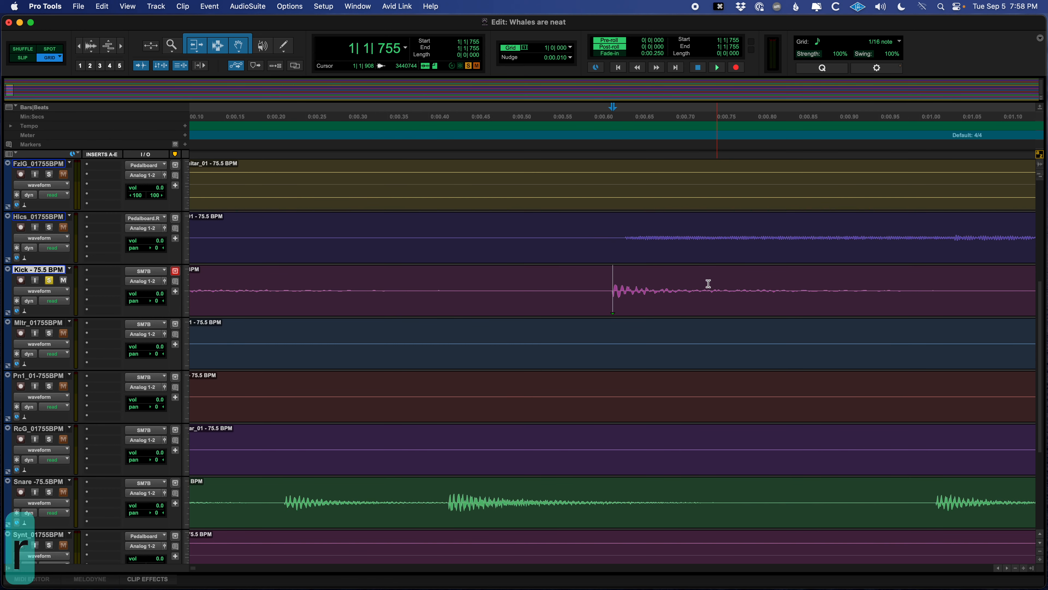
{"action": "key", "text": "r"}
{"action": "key", "text": "r"}
{"action": "key", "text": "r"}
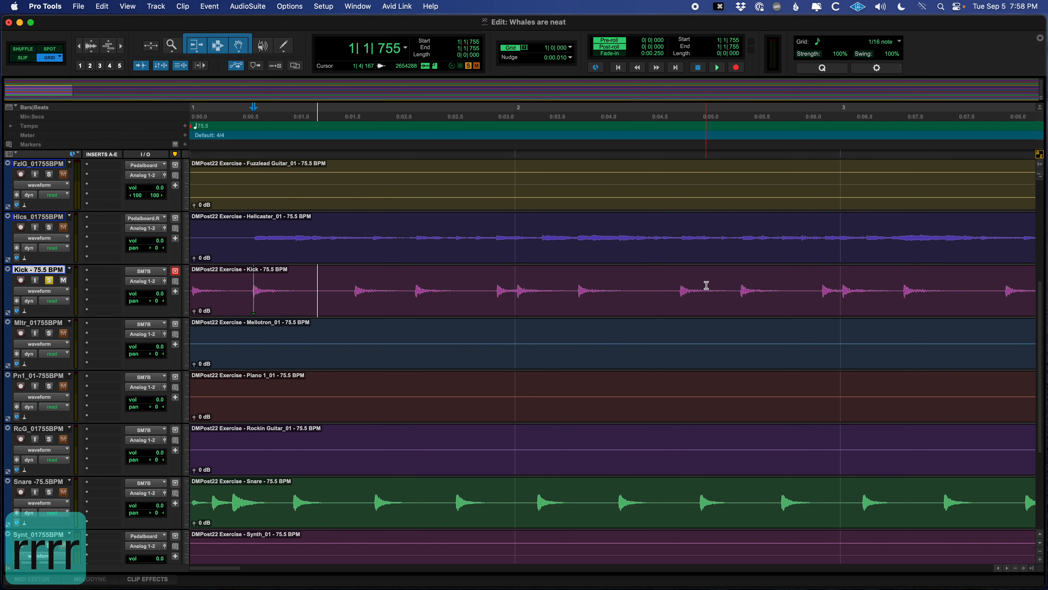
Move the edit cursor to 2|1|000 and snap the Kick clip's sync point to that position.
{"action": "left_click", "coordinate": [354, 50]}
{"action": "type", "text": "2"}
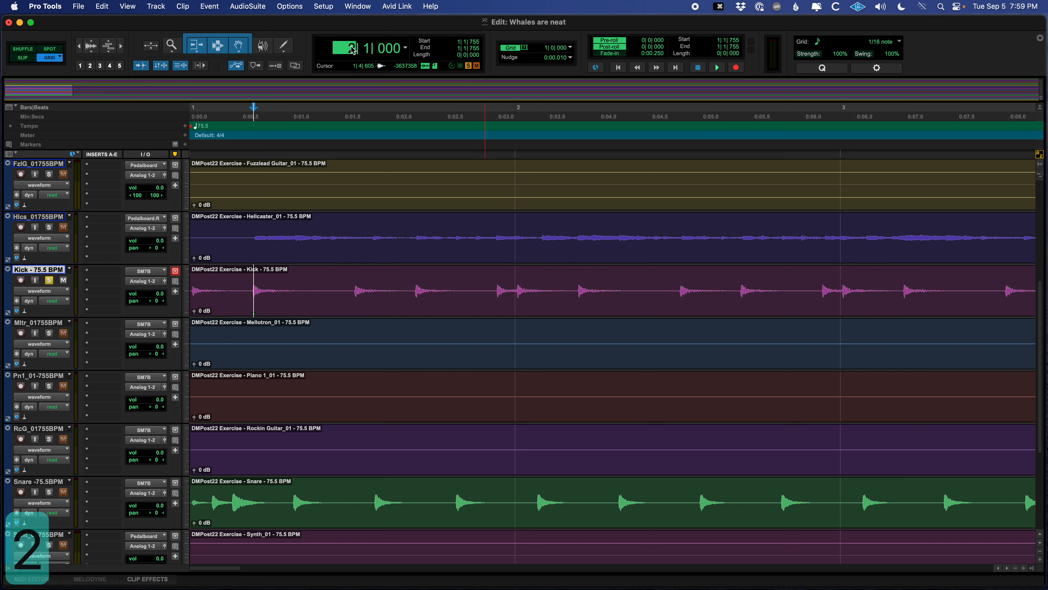
{"action": "key", "text": "Return"}
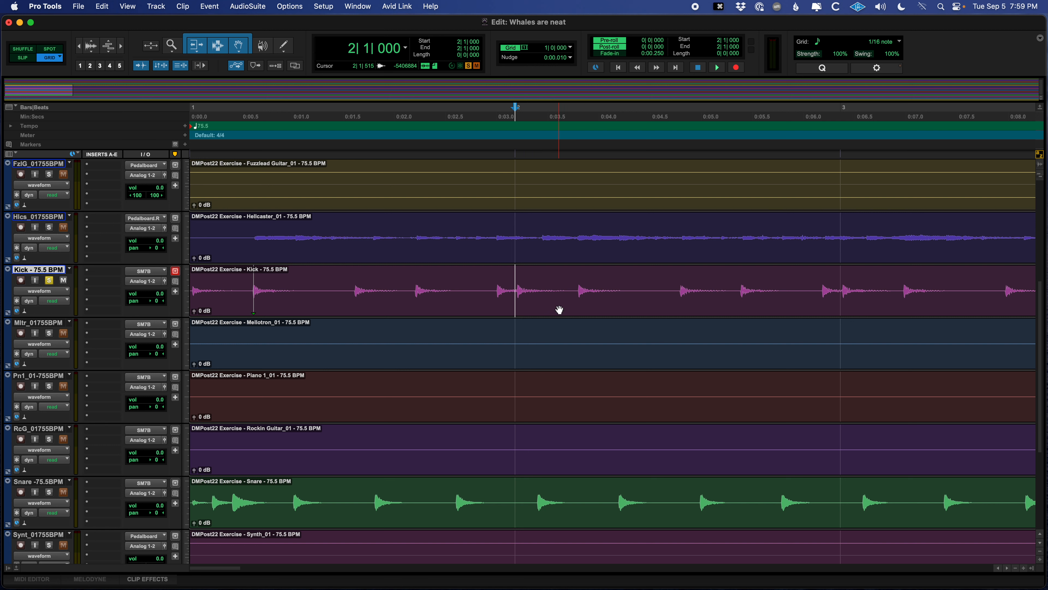
{"action": "key", "text": "super+z"}
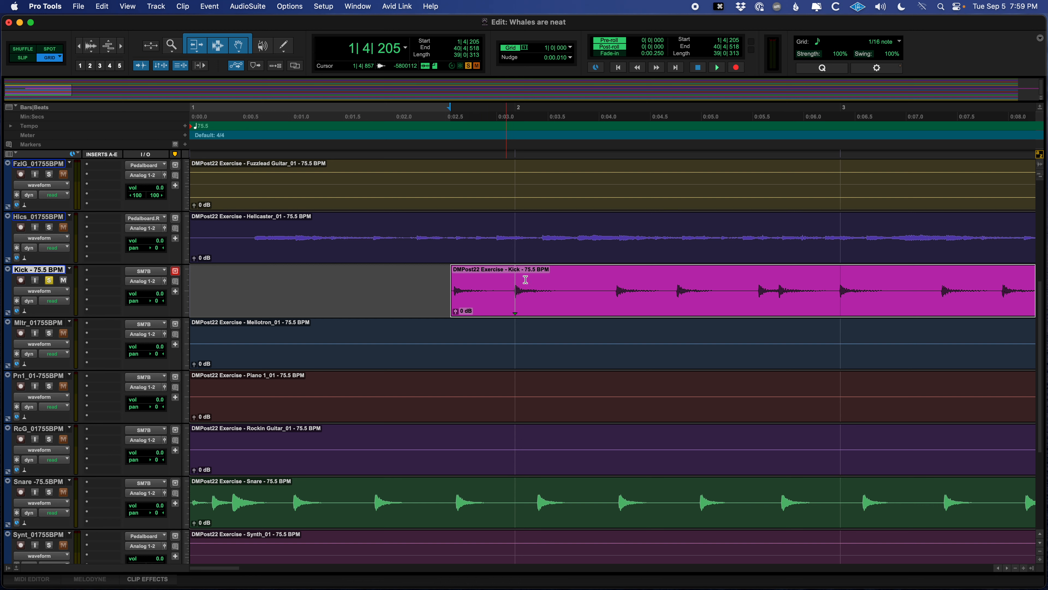
{"action": "key", "text": "r"}
{"action": "key", "text": "r"}
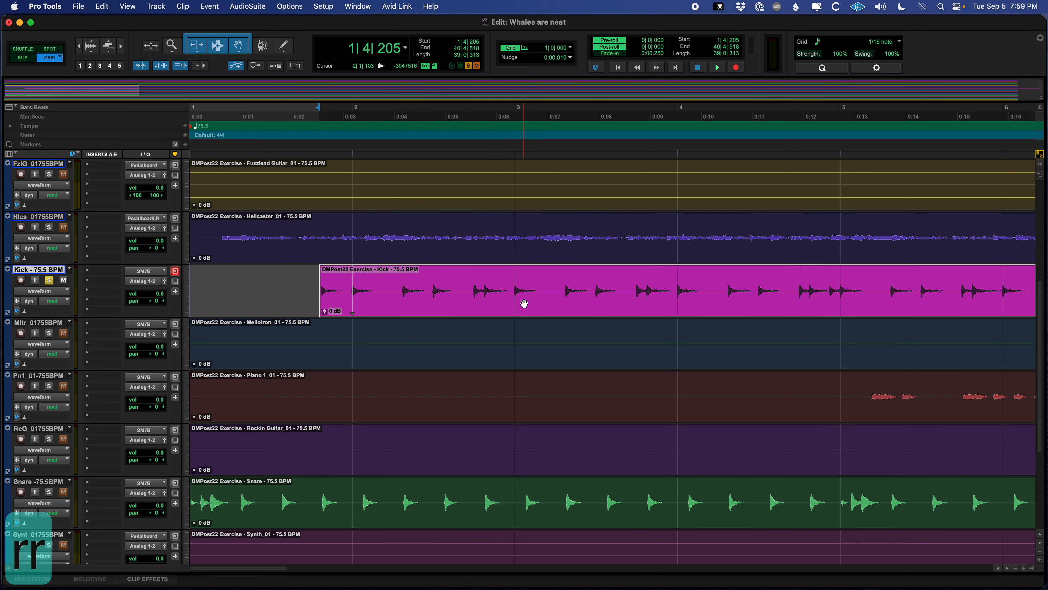
Place the edit cursor exactly at the start of the Kick clip, at 1|4|205.
{"action": "scroll", "coordinate": [505, 382], "scroll_direction": "up", "scroll_amount": 3}
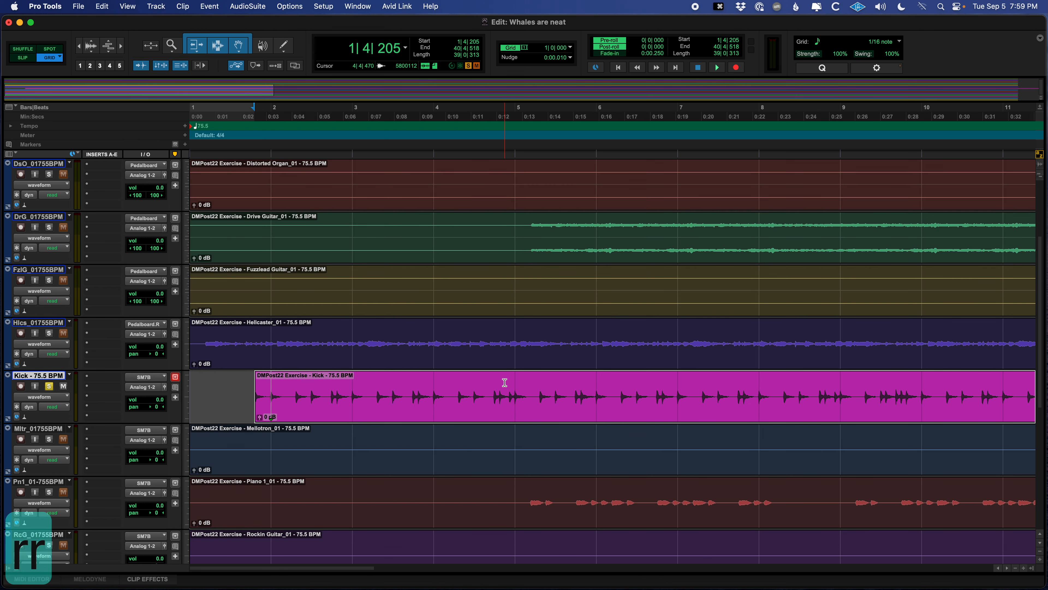
{"action": "left_click", "coordinate": [216, 389]}
{"action": "key", "text": "Tab"}
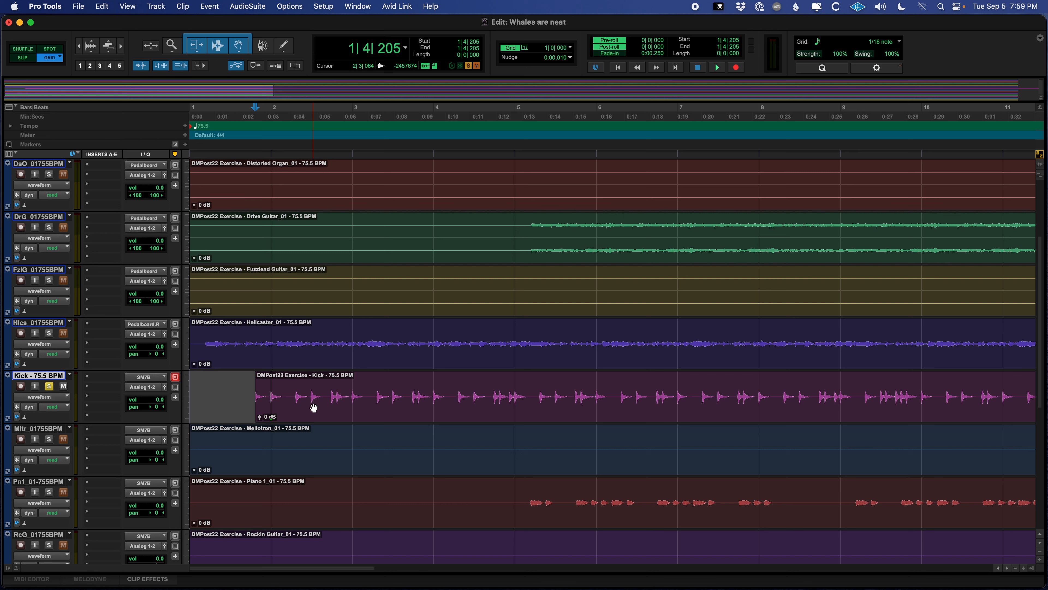
{"action": "key", "text": "Return"}
{"action": "key", "text": "Tab"}
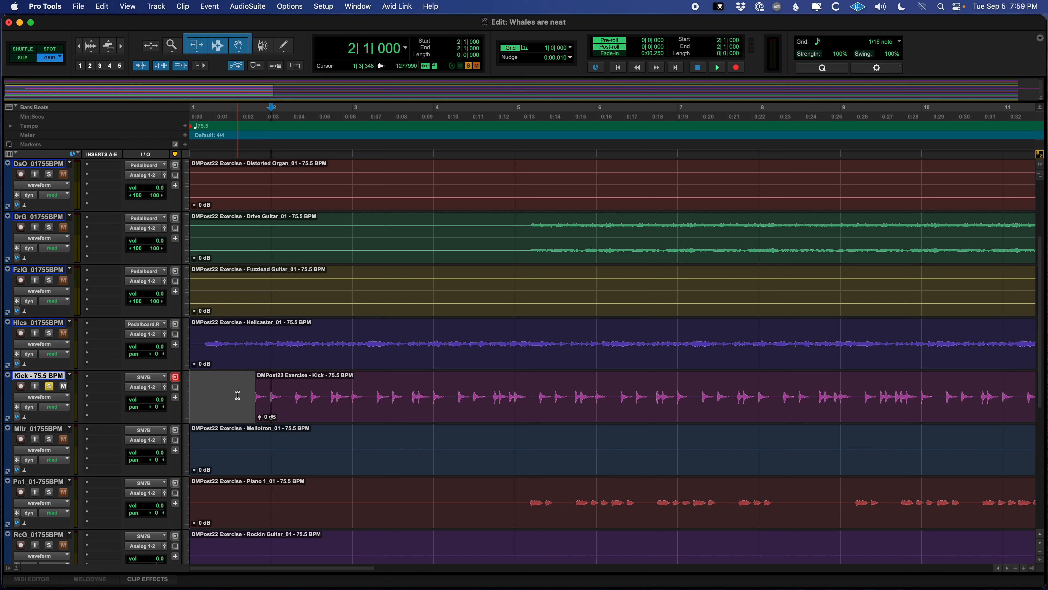
{"action": "left_click", "coordinate": [214, 386]}
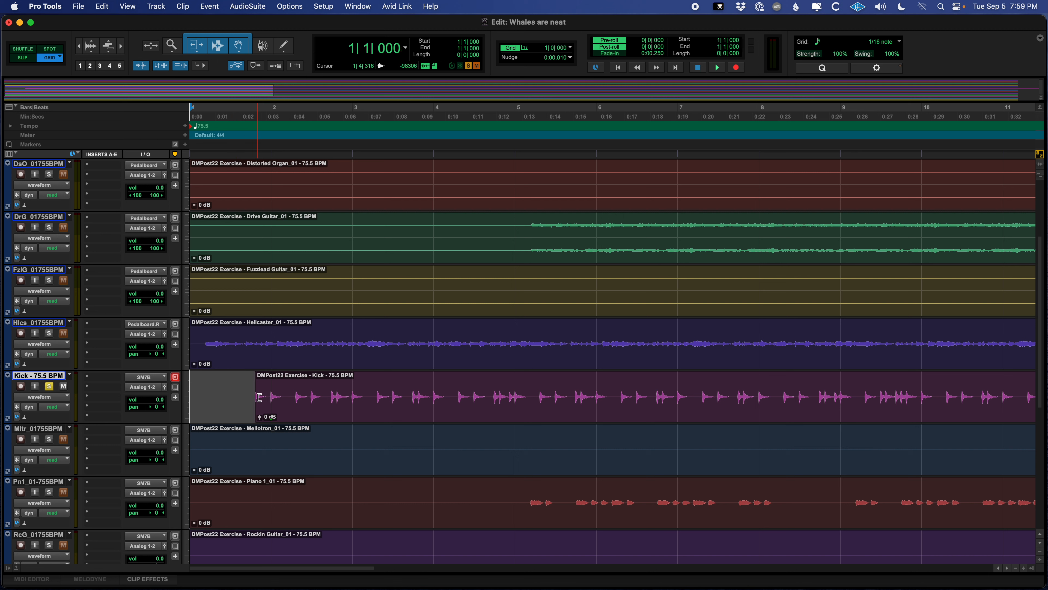
{"action": "key", "text": "Tab"}
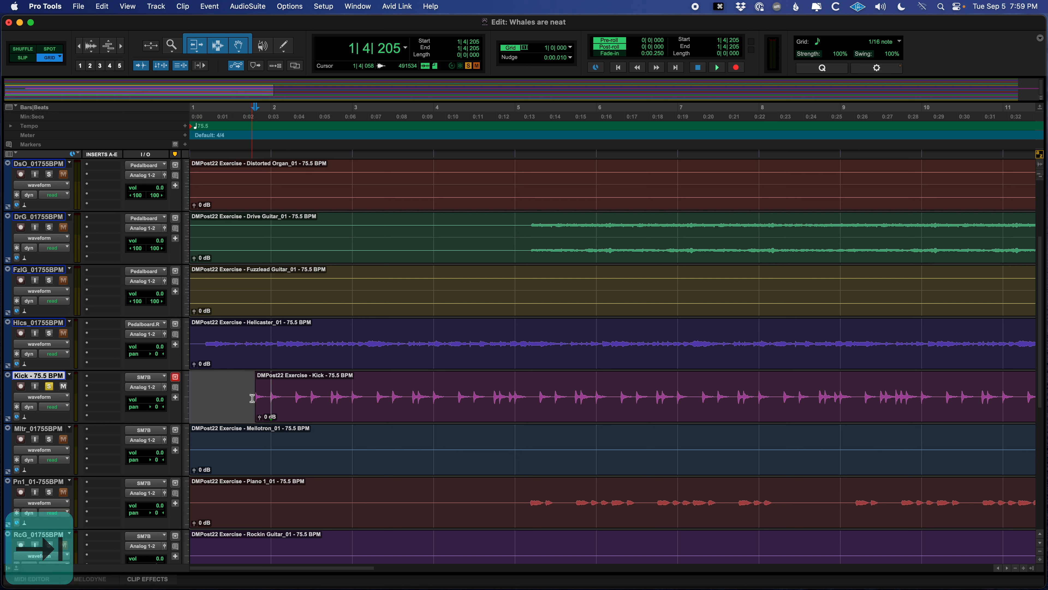
Snap the starts of the Hellcaster, Fuzzlead Guitar, Drive Guitar and Distorted Organ clips to the edit cursor at 1|4|205.
{"action": "left_click", "coordinate": [291, 363], "text": "ctrl"}
{"action": "left_click", "coordinate": [300, 313], "text": "ctrl"}
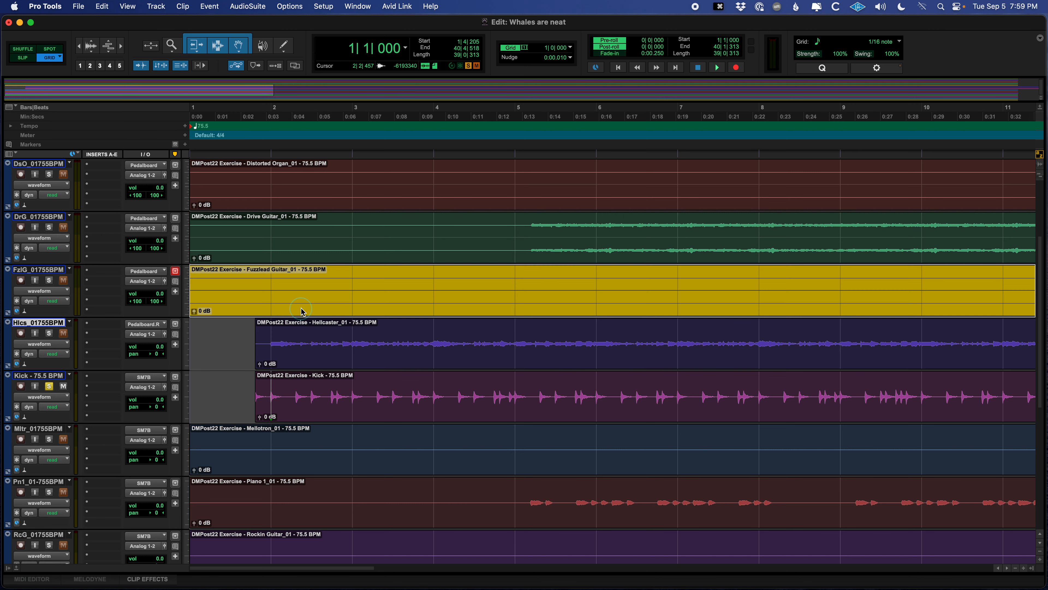
{"action": "left_click", "coordinate": [301, 252], "text": "ctrl"}
{"action": "left_click", "coordinate": [310, 200], "text": "ctrl"}
Snap the Mellotron, Piano, Rockin Guitar, Snare, Synth, Tenderness Organ and Vox Guitar clips to start at 1|4|205.
{"action": "scroll", "coordinate": [331, 341], "scroll_direction": "down", "scroll_amount": 3}
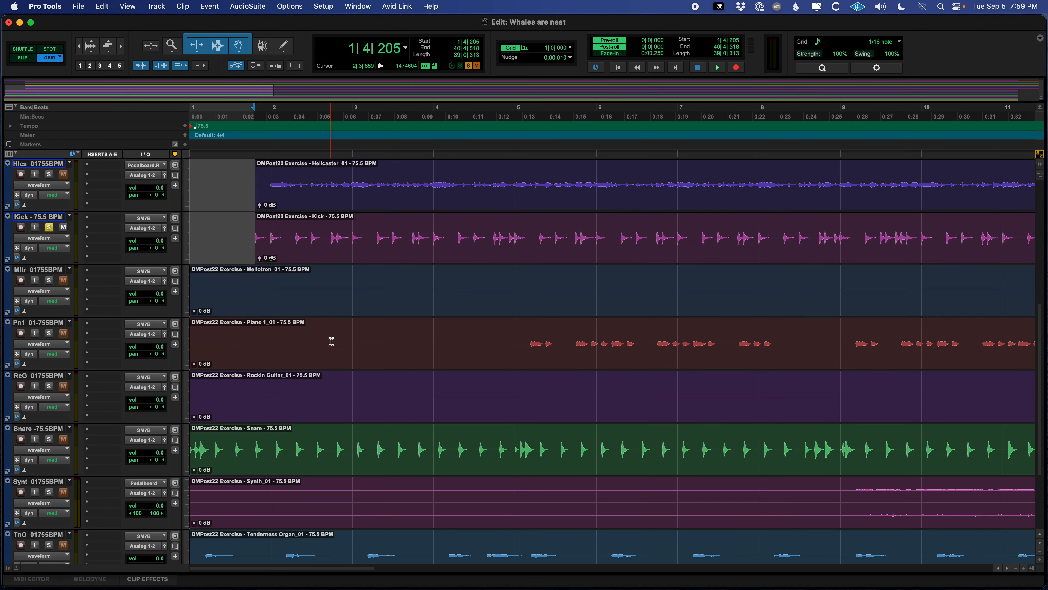
{"action": "left_click", "coordinate": [320, 304], "text": "ctrl"}
{"action": "left_click", "coordinate": [318, 361], "text": "ctrl"}
{"action": "left_click", "coordinate": [316, 407], "text": "ctrl"}
{"action": "scroll", "coordinate": [313, 393], "scroll_direction": "down", "scroll_amount": 3}
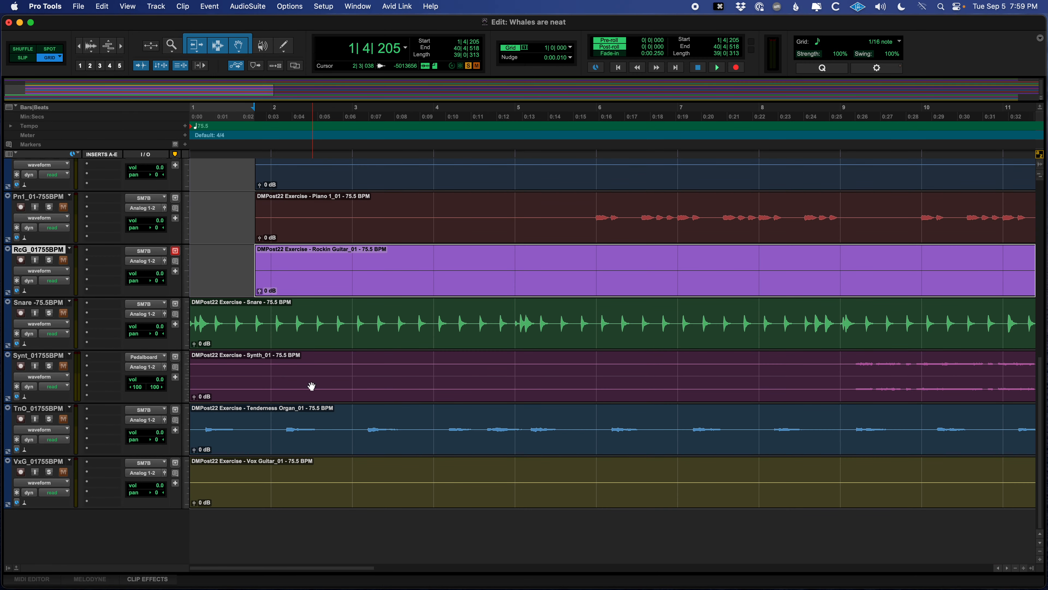
{"action": "left_click", "coordinate": [309, 347], "text": "ctrl"}
{"action": "left_click", "coordinate": [320, 394], "text": "ctrl"}
{"action": "left_click", "coordinate": [329, 447], "text": "ctrl"}
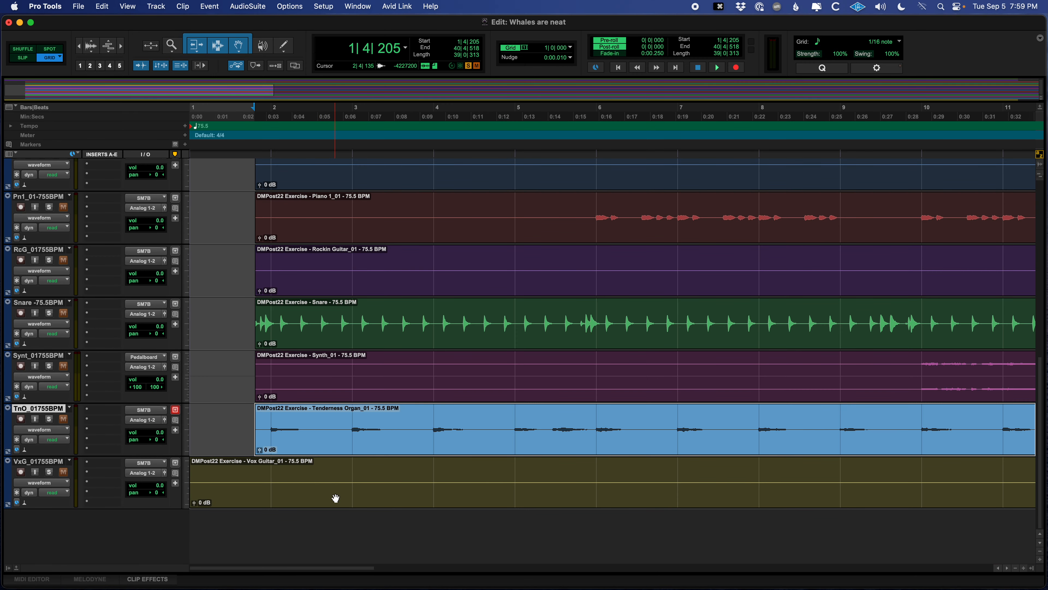
{"action": "left_click", "coordinate": [335, 498], "text": "ctrl"}
Return the edit cursor to the Distorted Organ clip's start and snap the CymHarts and Bass clips to that position.
{"action": "scroll", "coordinate": [335, 498], "scroll_direction": "up", "scroll_amount": 10}
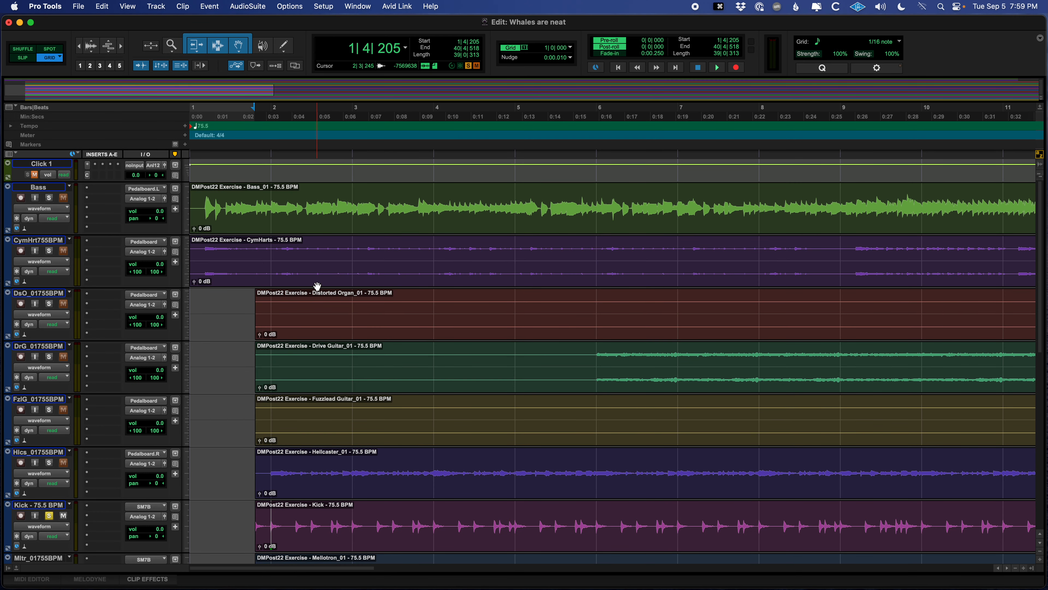
{"action": "left_click", "coordinate": [231, 298]}
{"action": "key", "text": "Tab"}
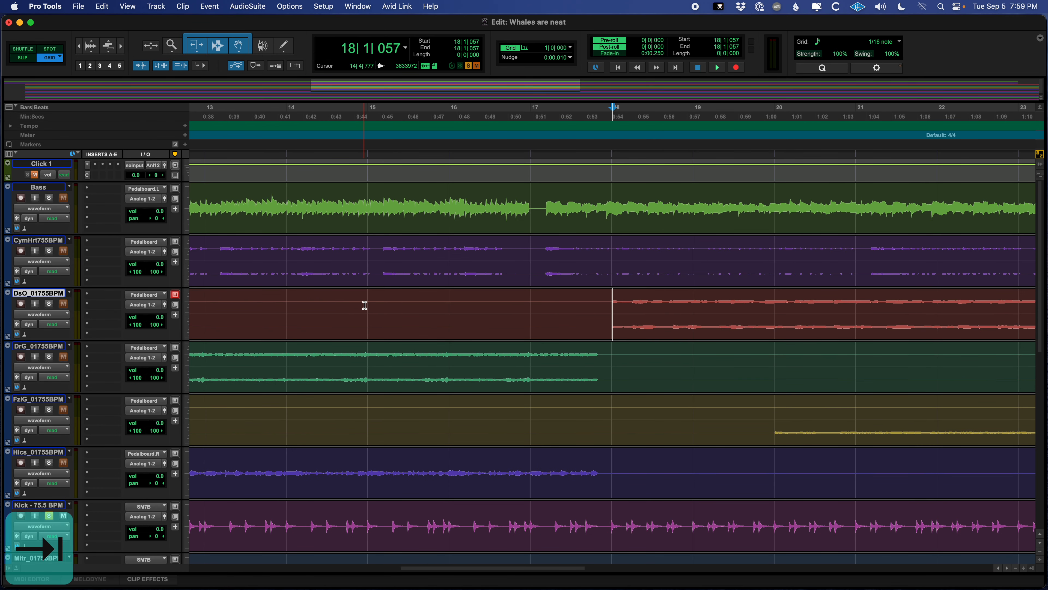
{"action": "key", "text": "alt+Tab"}
{"action": "key", "text": "Tab"}
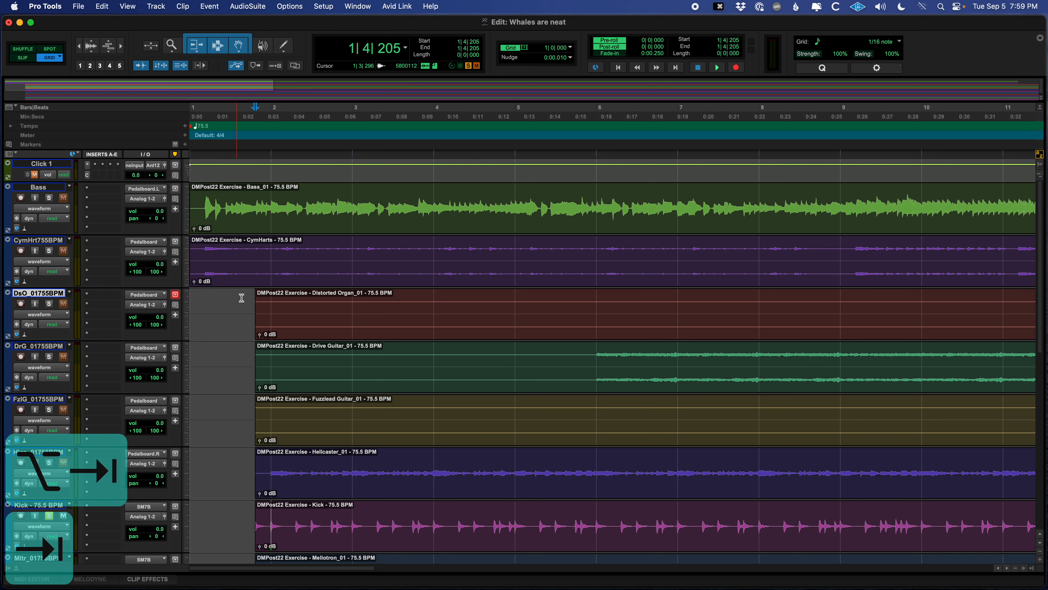
{"action": "left_click", "coordinate": [286, 280], "text": "ctrl"}
{"action": "left_click", "coordinate": [284, 232], "text": "ctrl"}
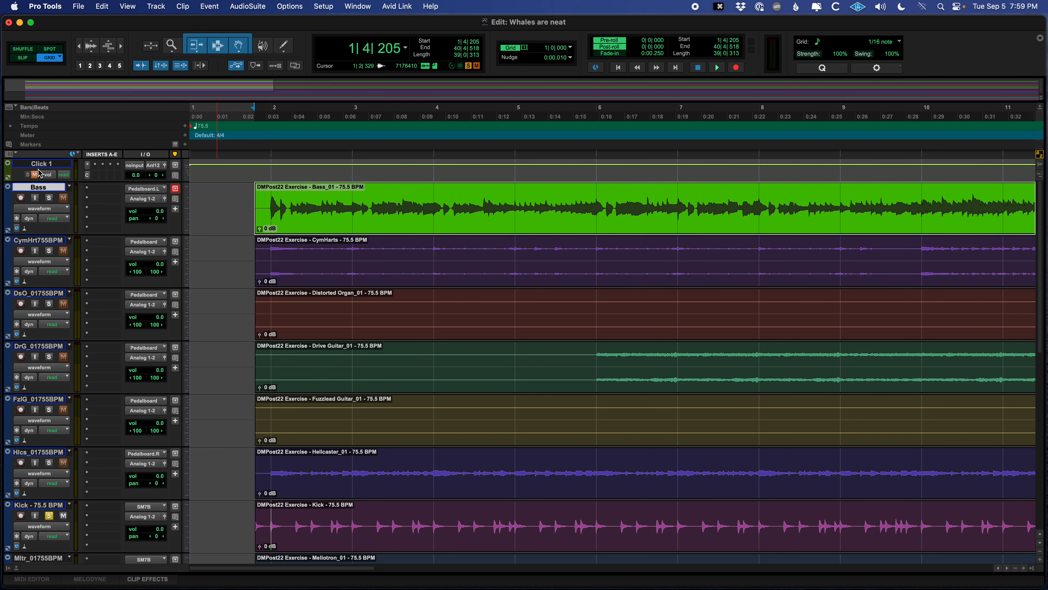
Unmute the Click 1 track and unsolo the Kick track while playing the session from 3|1|000.
{"action": "left_click", "coordinate": [345, 195]}
{"action": "key", "text": "space"}
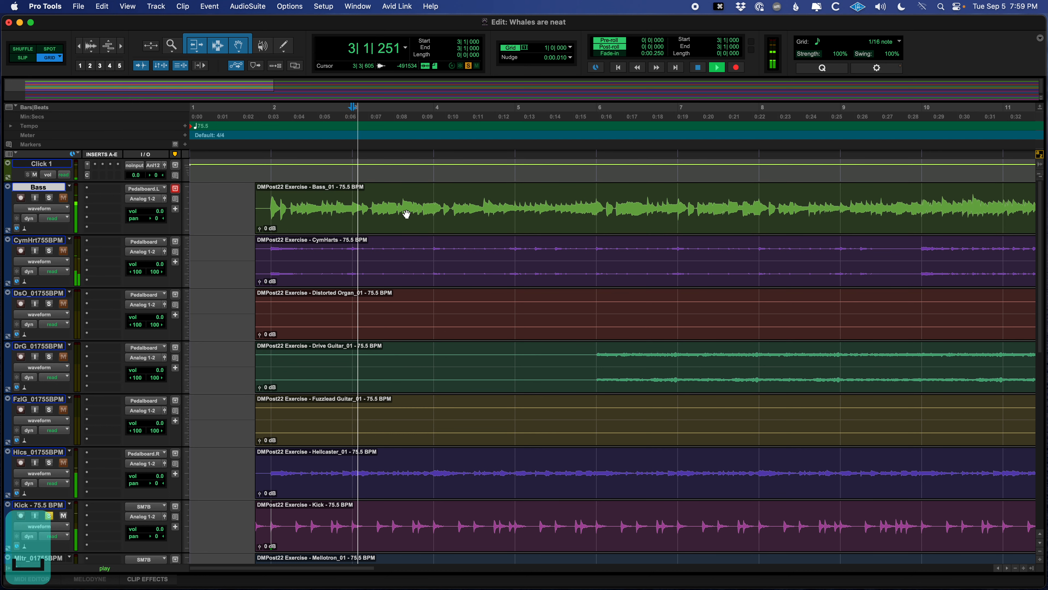
{"action": "left_click", "coordinate": [49, 516]}
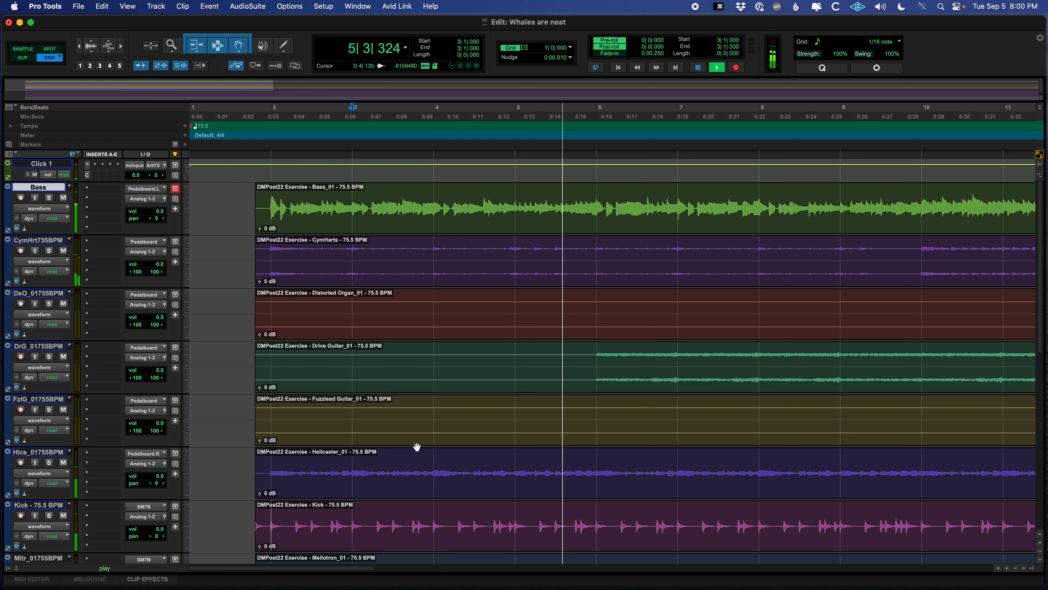
{"action": "key", "text": "space"}
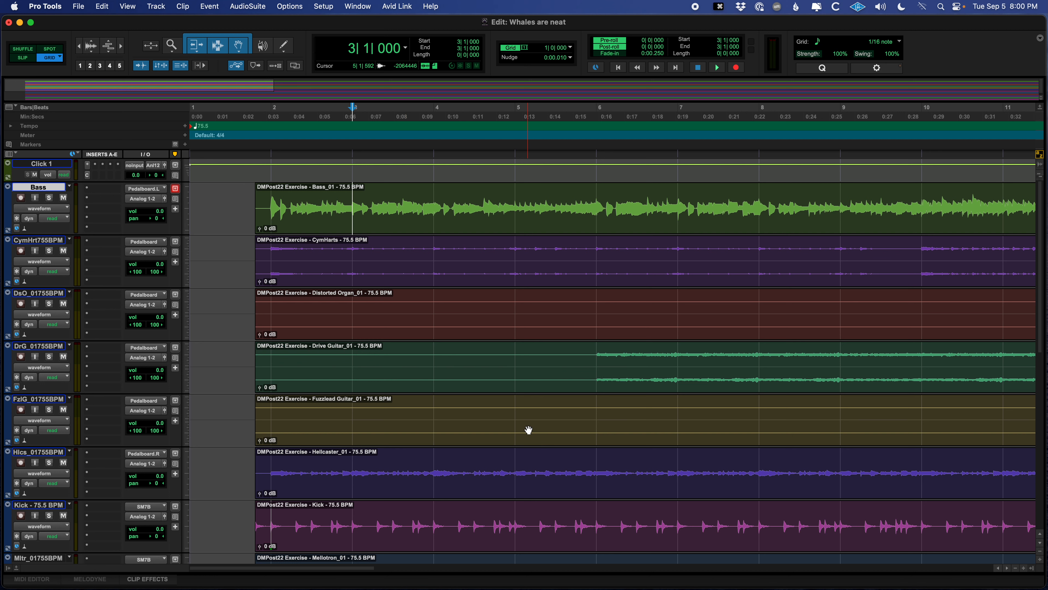
Open the Click II plug-in on the Click 1 track.
{"action": "key", "text": "r"}
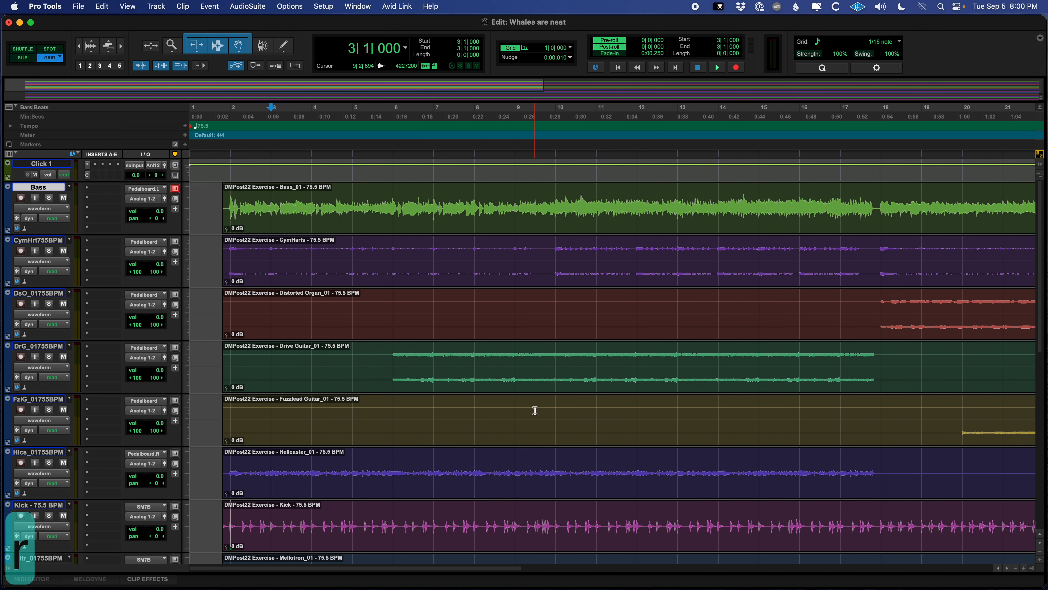
{"action": "key", "text": "r"}
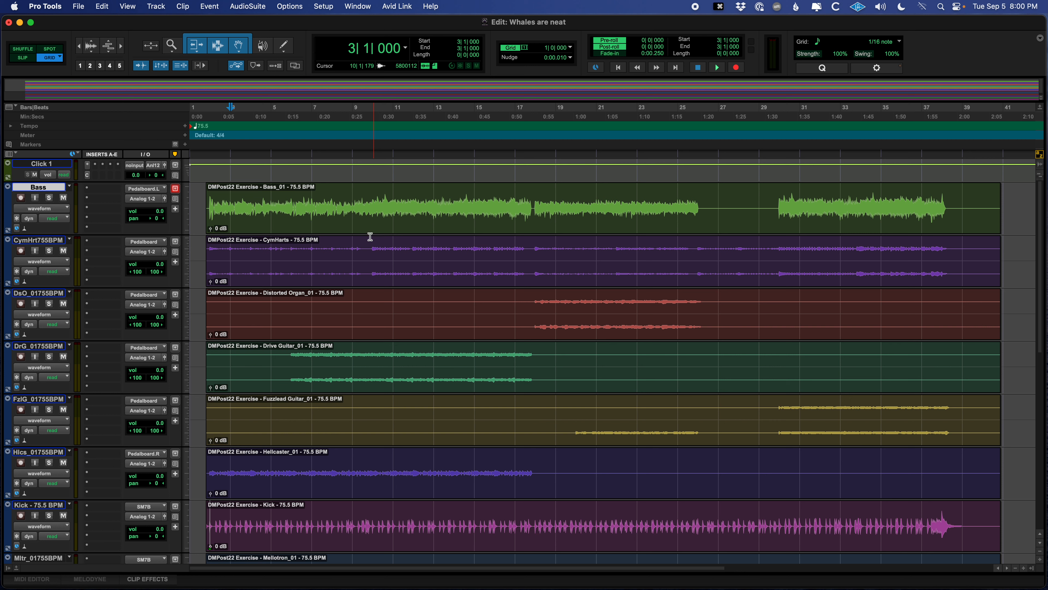
{"action": "left_click", "coordinate": [87, 175]}
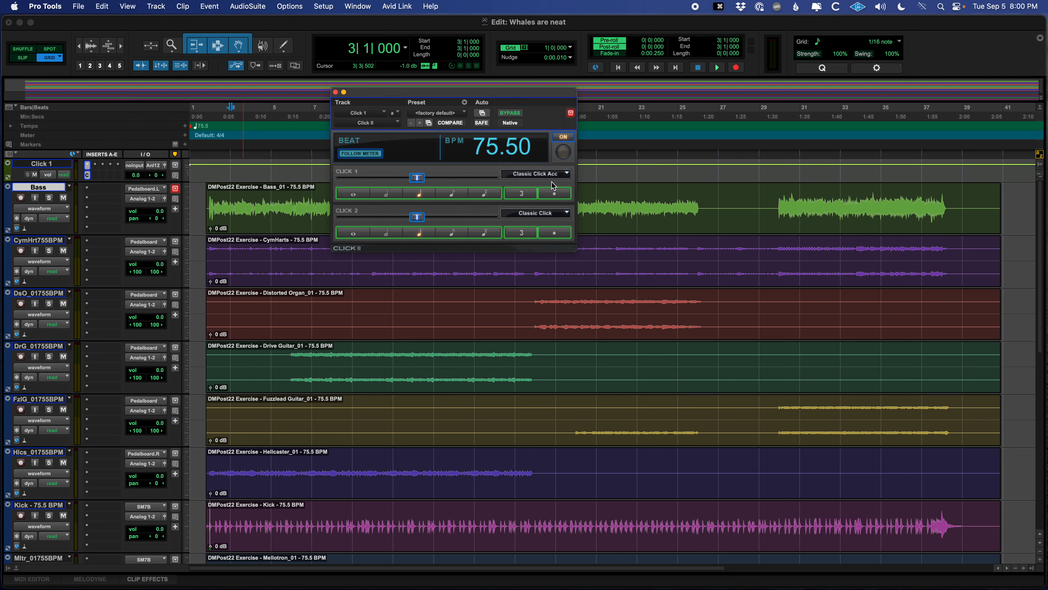
Try Marimba 1 as the Click 1 sound and browse the sounds available for Click 2.
{"action": "left_click", "coordinate": [558, 177]}
{"action": "mouse_move", "coordinate": [529, 213]}
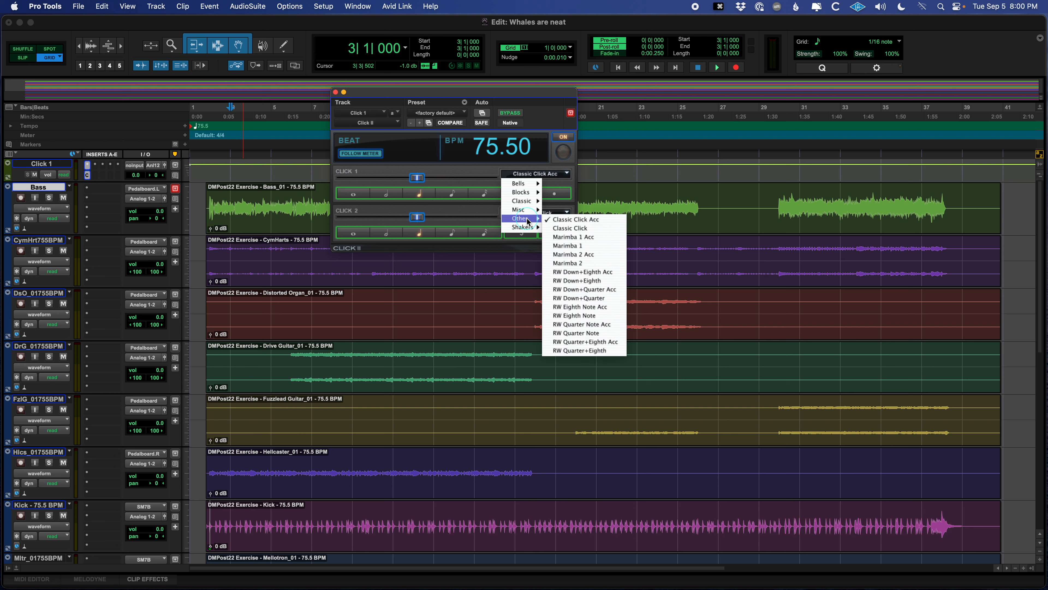
{"action": "left_click", "coordinate": [567, 245]}
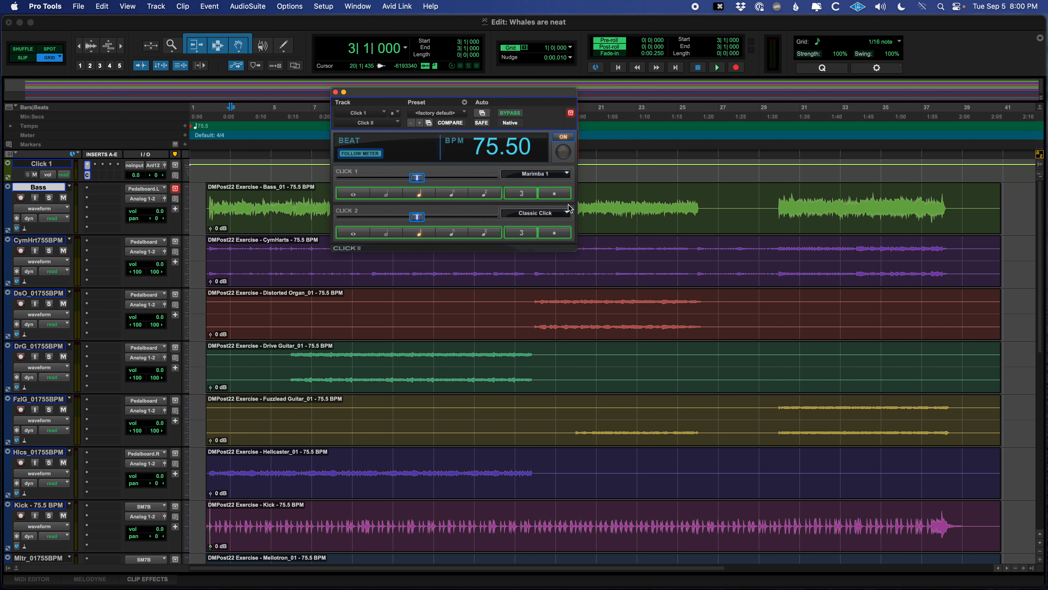
{"action": "left_click", "coordinate": [541, 217]}
{"action": "mouse_move", "coordinate": [519, 253]}
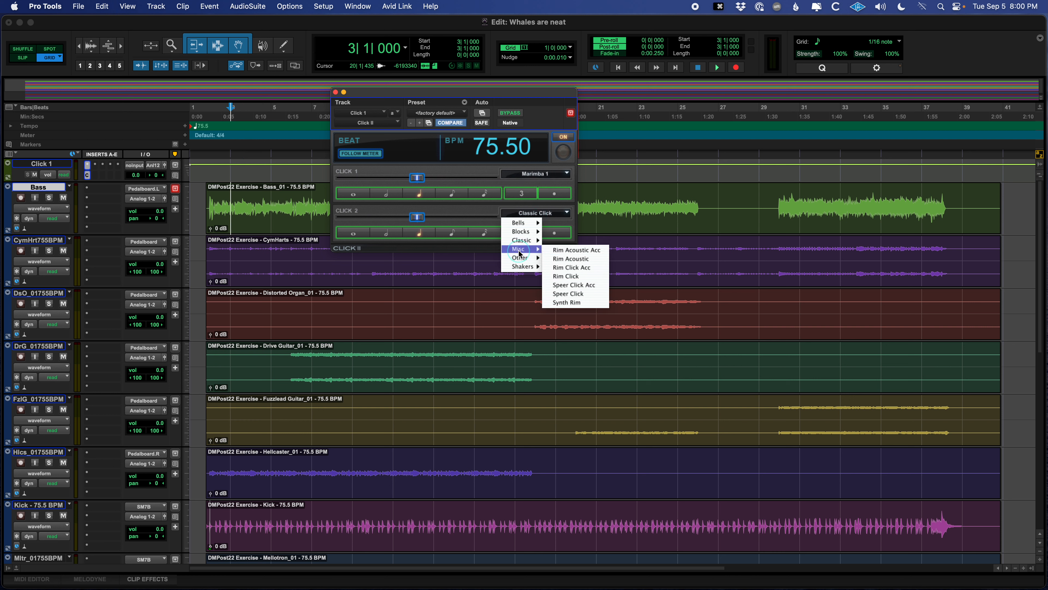
{"action": "left_click", "coordinate": [484, 205]}
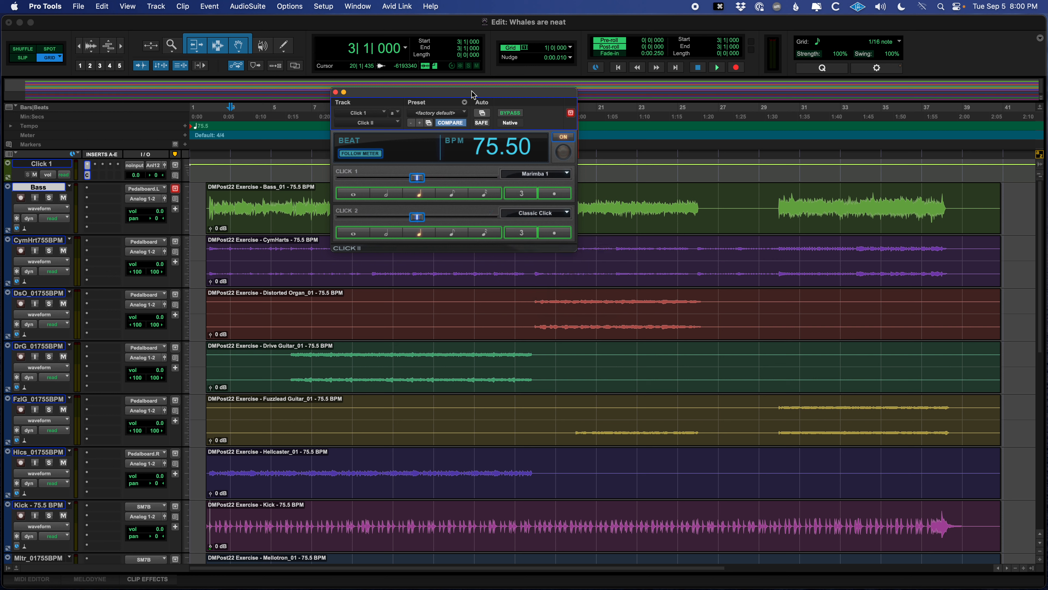
Load the Marimbas preset in the Click II plug-in.
{"action": "left_click", "coordinate": [464, 104]}
{"action": "left_click", "coordinate": [436, 113]}
{"action": "left_click", "coordinate": [437, 113]}
{"action": "left_click", "coordinate": [446, 101]}
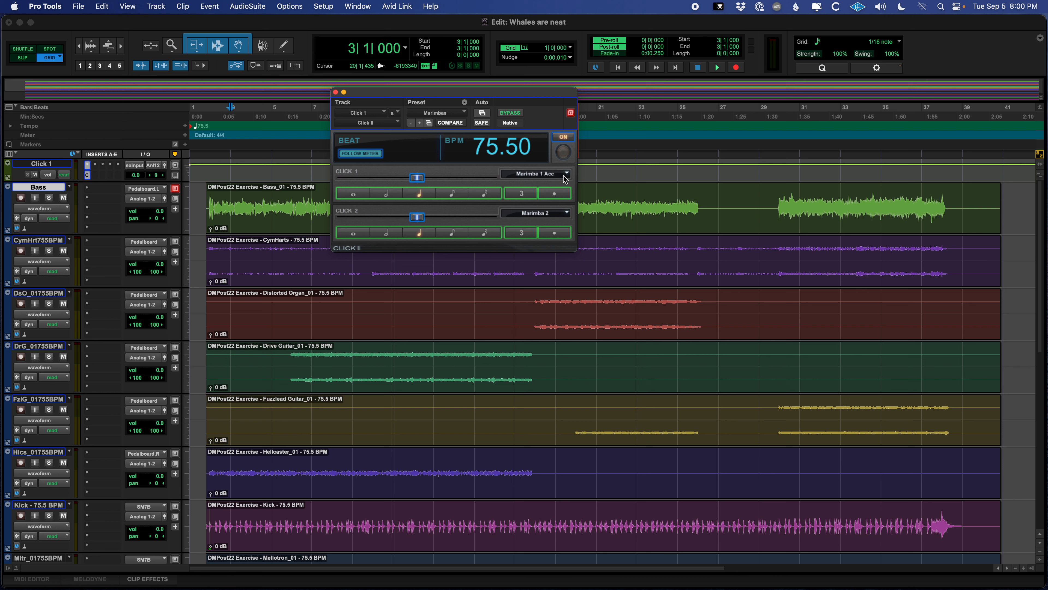
Audition the marimba click against the music from bar 3 and close the Click II plug-in window.
{"action": "key", "text": "space"}
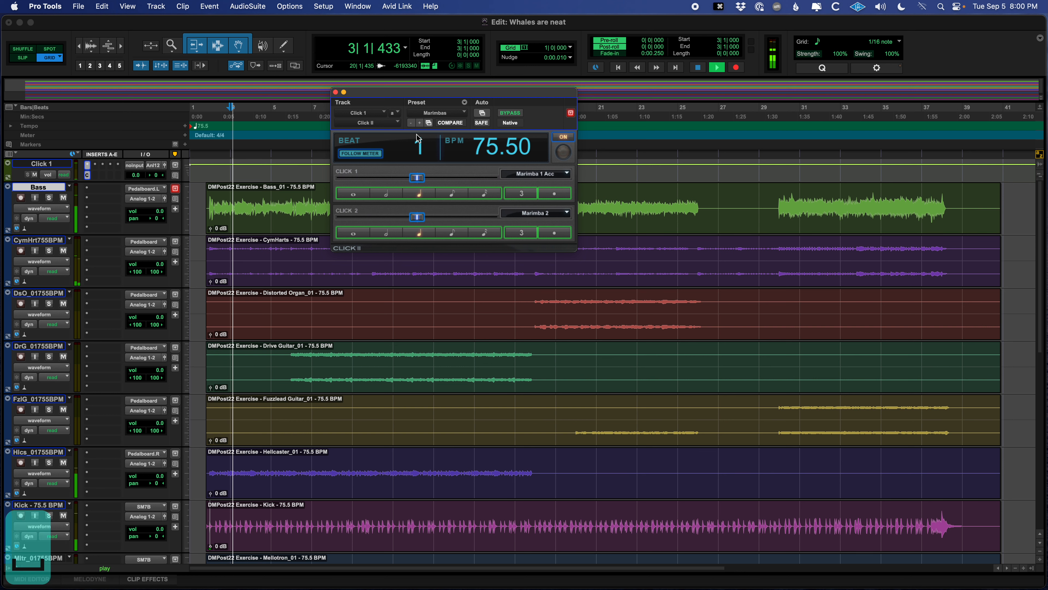
{"action": "left_click", "coordinate": [336, 92]}
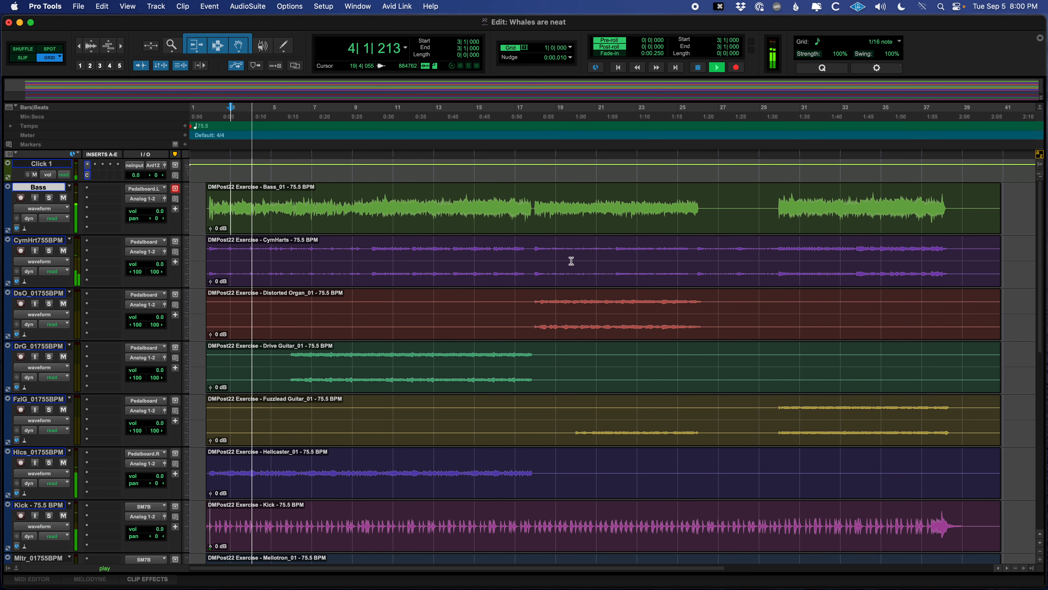
{"action": "key", "text": "space"}
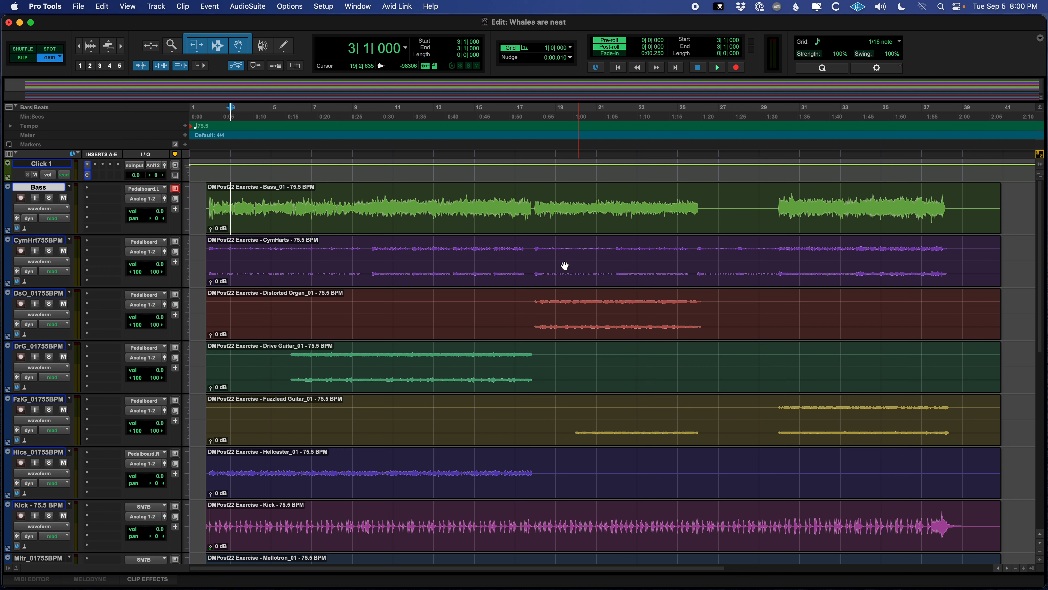
Place the edit cursor at 5|1|000 and save the session.
{"action": "key", "text": "space"}
{"action": "left_click", "coordinate": [279, 192]}
{"action": "key", "text": "super+s"}
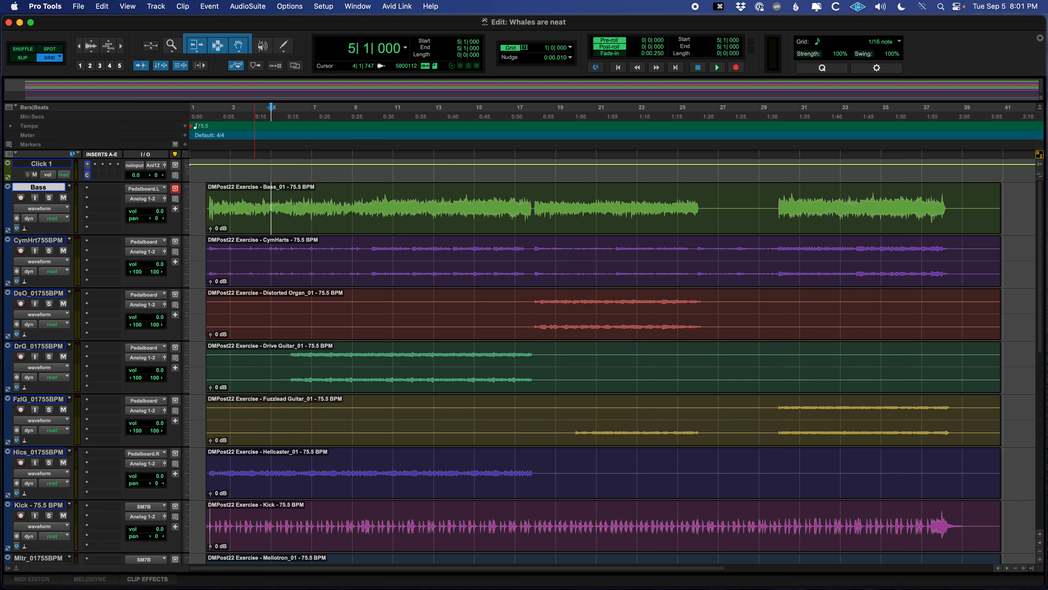
Select all tracks from CymHarts down through Vox Guitar and open the batch rename settings for them.
{"action": "scroll", "coordinate": [223, 347], "scroll_direction": "down", "scroll_amount": 3}
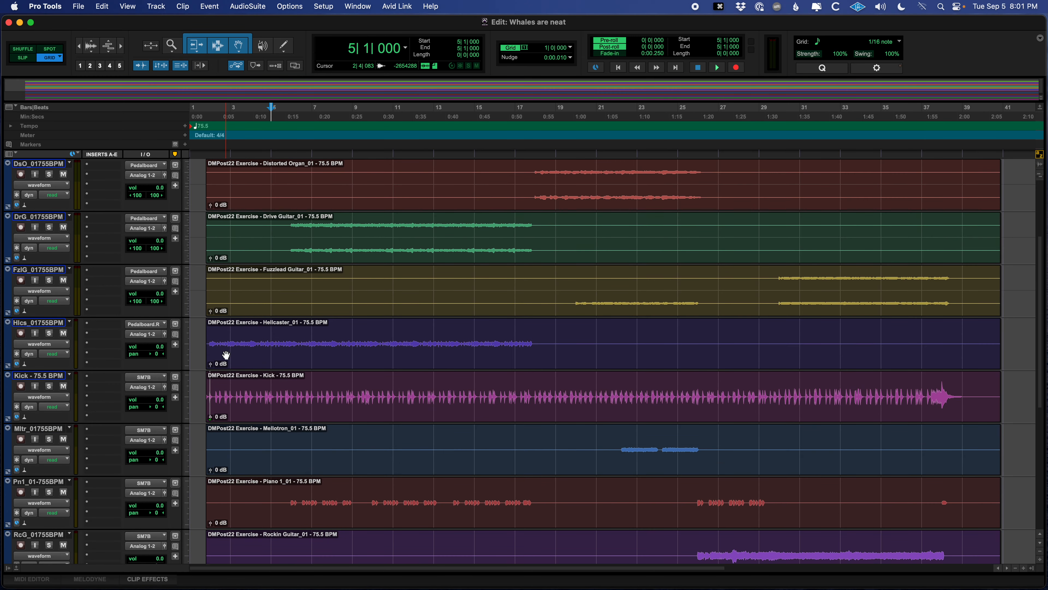
{"action": "scroll", "coordinate": [226, 355], "scroll_direction": "up", "scroll_amount": 3}
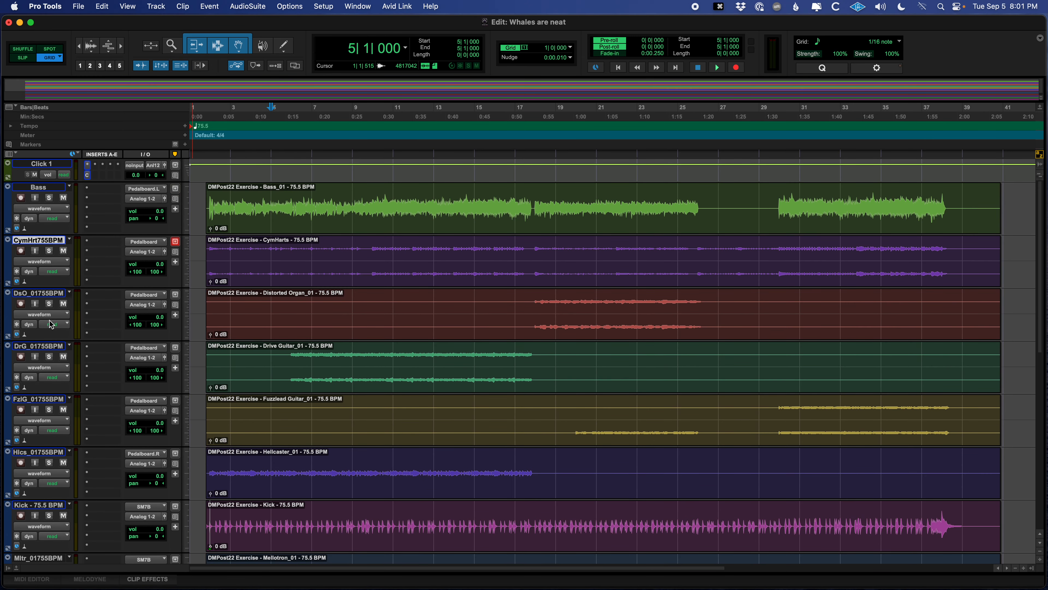
{"action": "scroll", "coordinate": [51, 324], "scroll_direction": "down", "scroll_amount": 10}
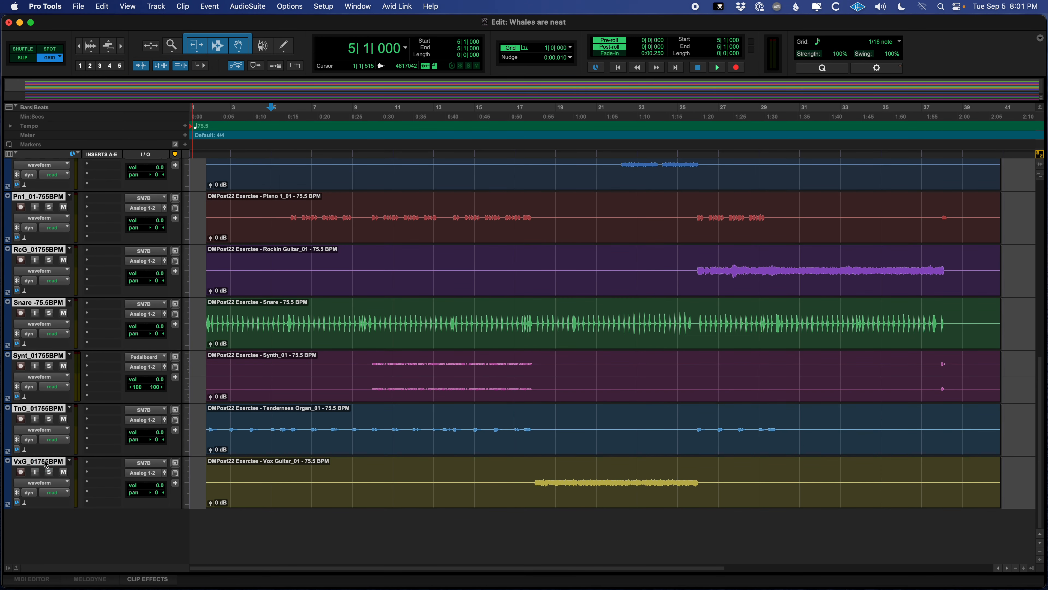
{"action": "right_click", "coordinate": [46, 463]}
{"action": "scroll", "coordinate": [95, 537], "scroll_direction": "down", "scroll_amount": 3}
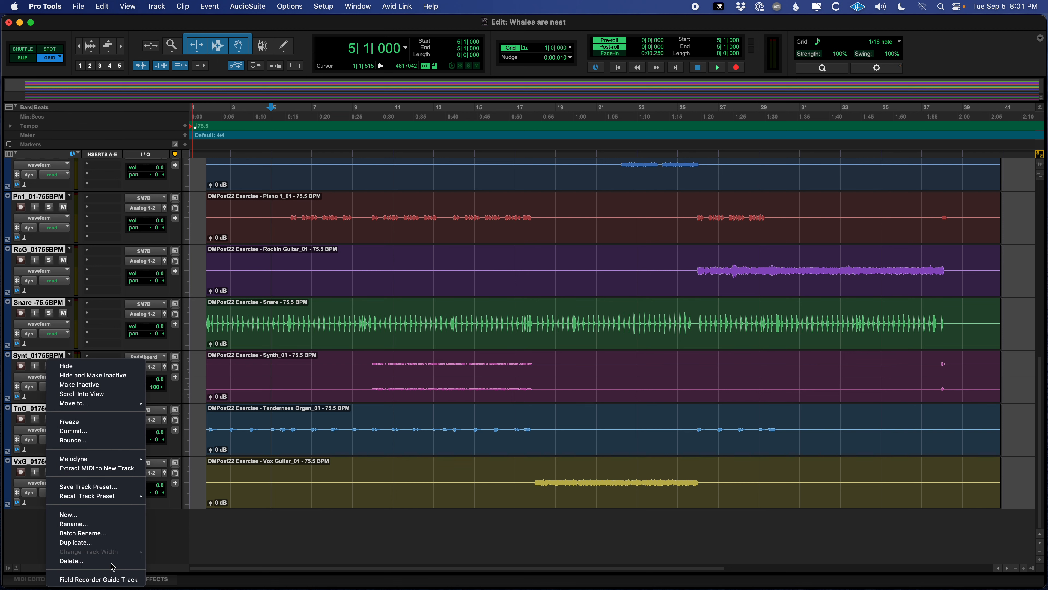
{"action": "left_click", "coordinate": [107, 532]}
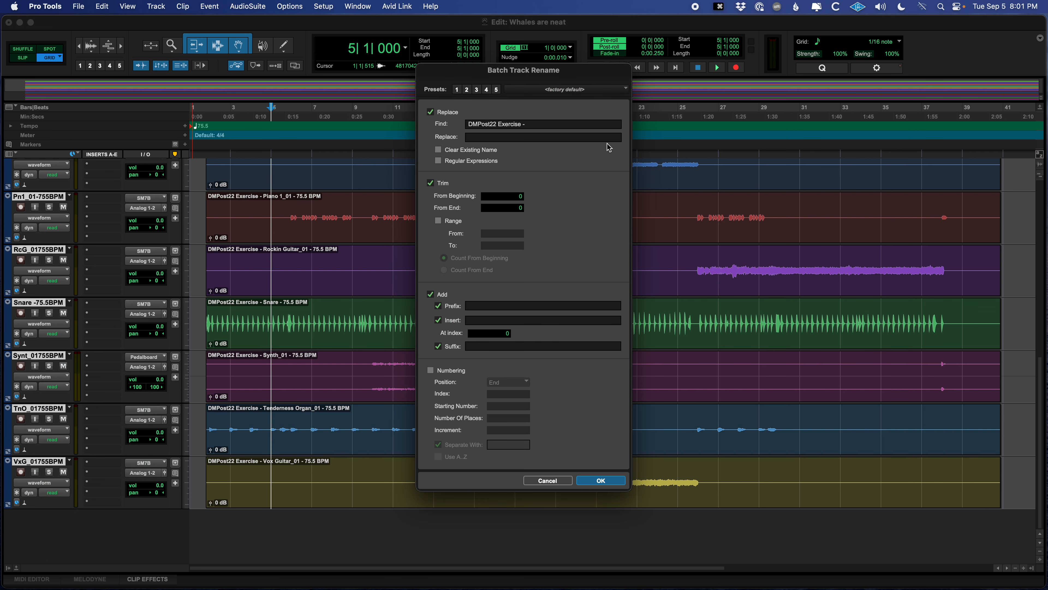
Batch-rename the selected tracks with an empty Find text, trimming 11 characters from the end of each name.
{"action": "left_click_drag", "start_coordinate": [534, 124], "coordinate": [421, 130]}
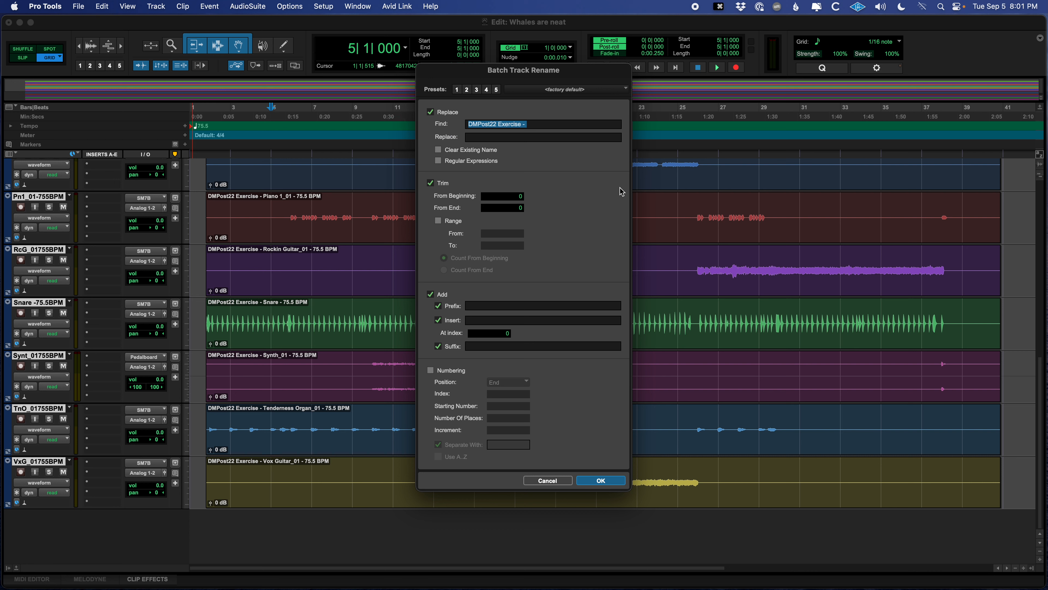
{"action": "key", "text": "BackSpace"}
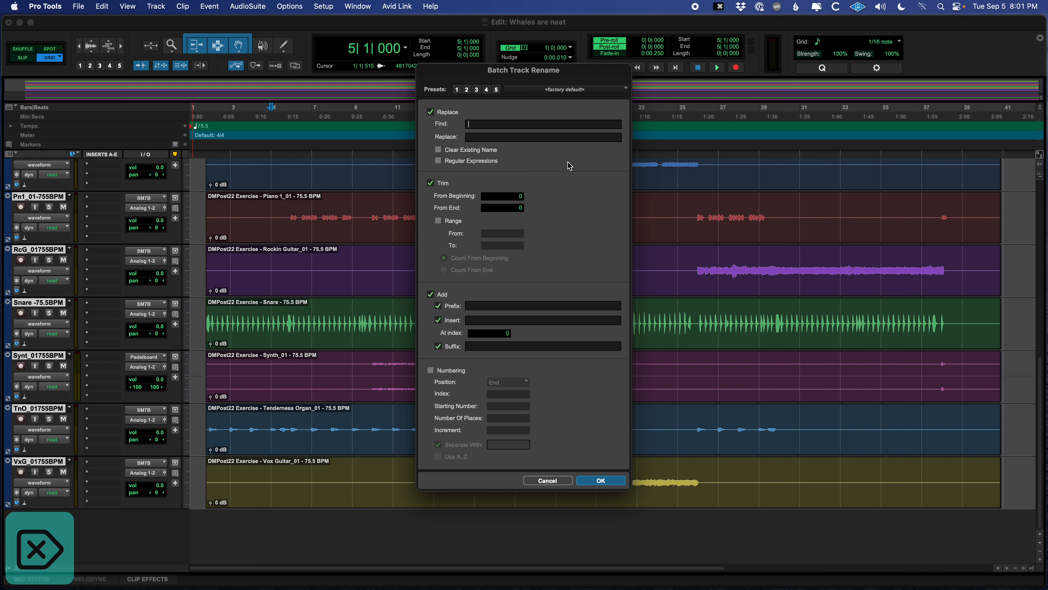
{"action": "left_click", "coordinate": [521, 208]}
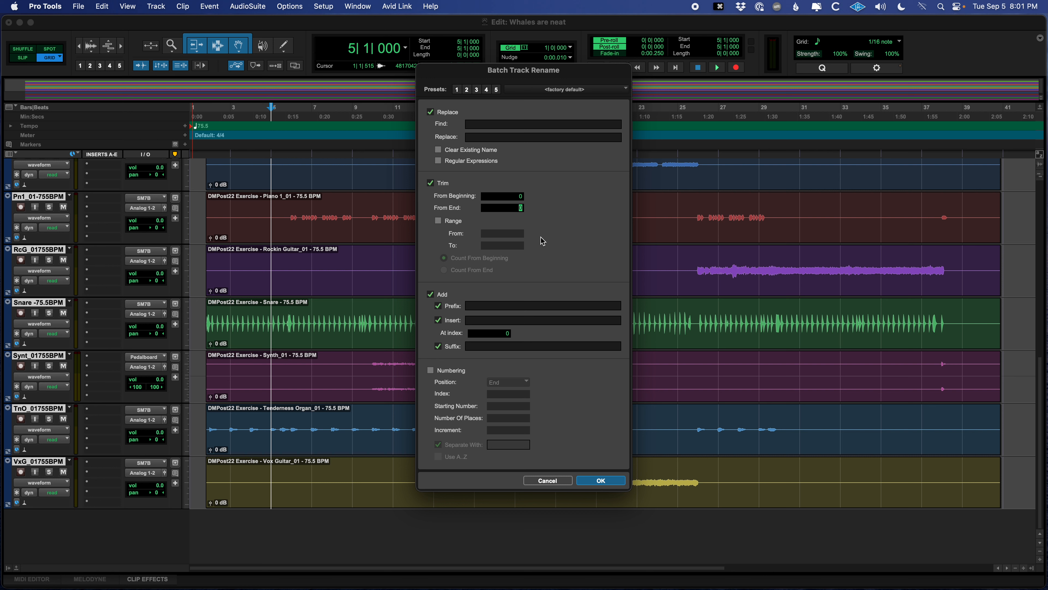
{"action": "type", "text": "11"}
{"action": "key", "text": "Return"}
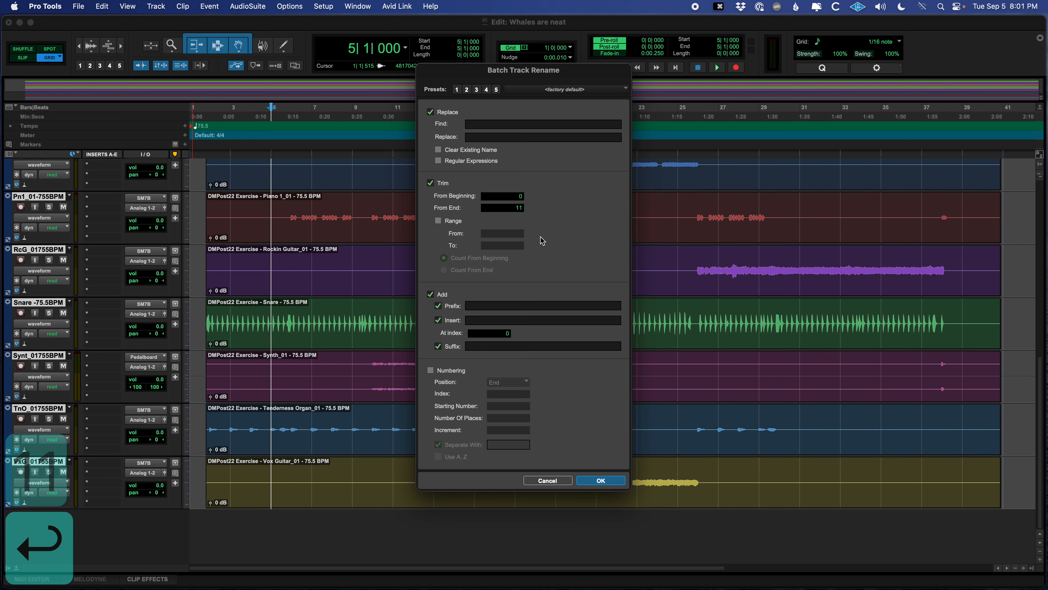
{"action": "left_click", "coordinate": [601, 481]}
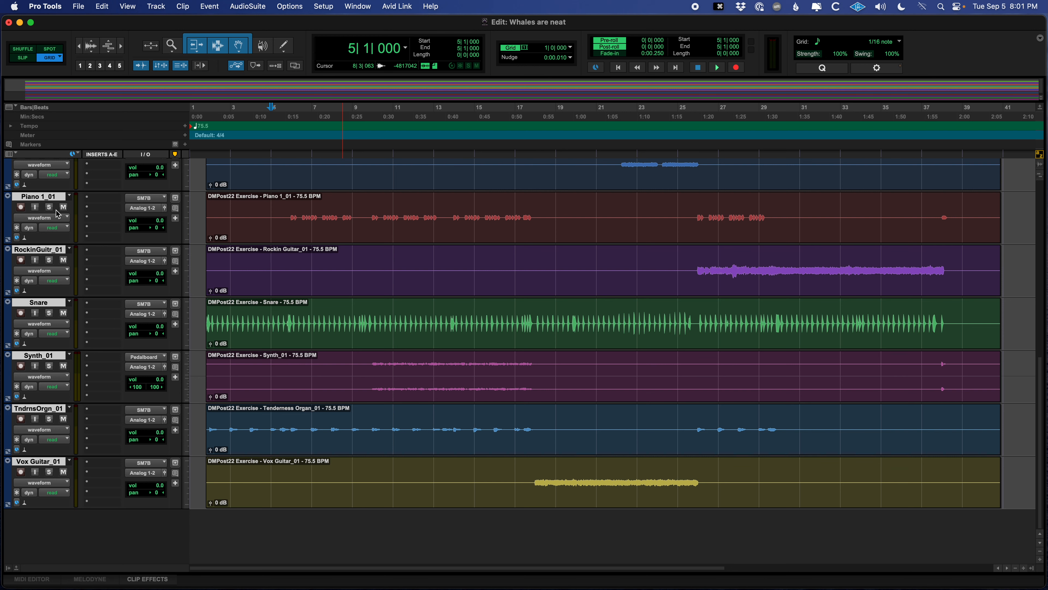
Batch-rename the same tracks again with Trim turned off, replacing "_01" with nothing.
{"action": "scroll", "coordinate": [346, 382], "scroll_direction": "up", "scroll_amount": 3}
{"action": "scroll", "coordinate": [373, 414], "scroll_direction": "down", "scroll_amount": 3}
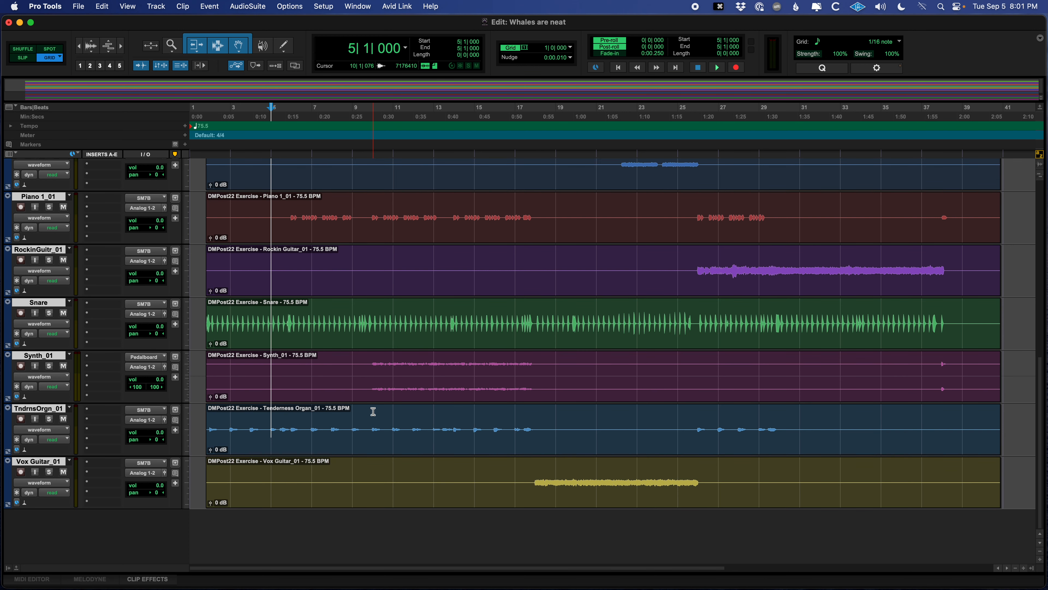
{"action": "right_click", "coordinate": [47, 200]}
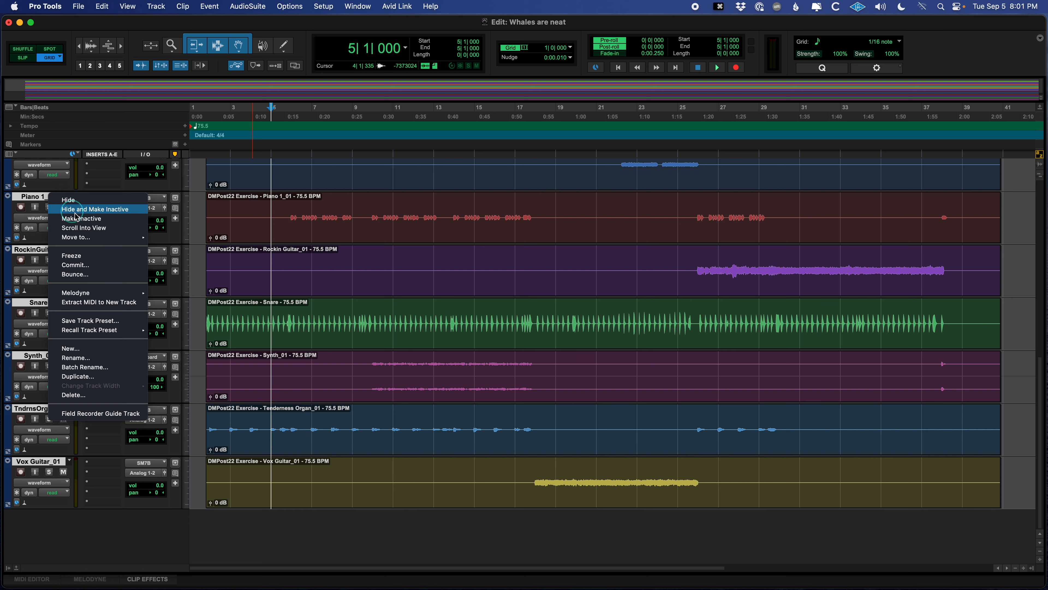
{"action": "left_click", "coordinate": [108, 366]}
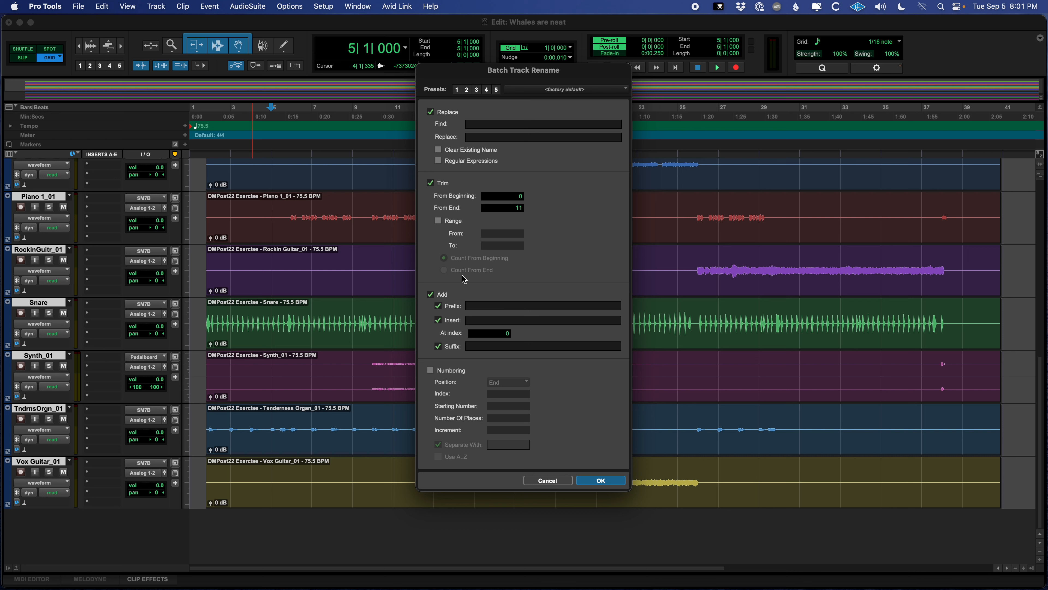
{"action": "left_click_drag", "start_coordinate": [508, 208], "coordinate": [594, 213]}
{"action": "key", "text": "BackSpace"}
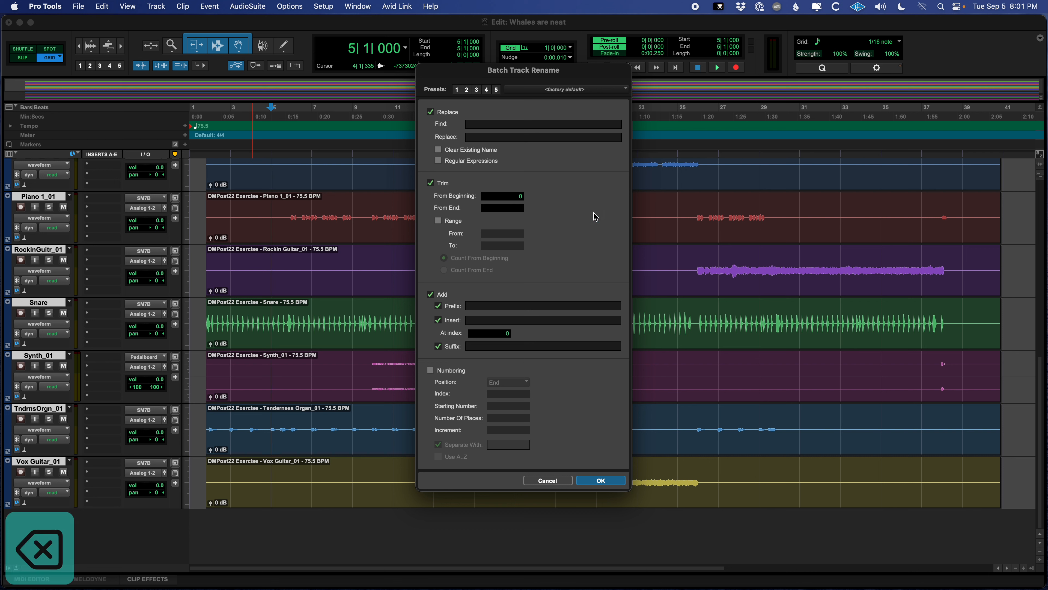
{"action": "left_click", "coordinate": [521, 197]}
{"action": "left_click", "coordinate": [606, 253]}
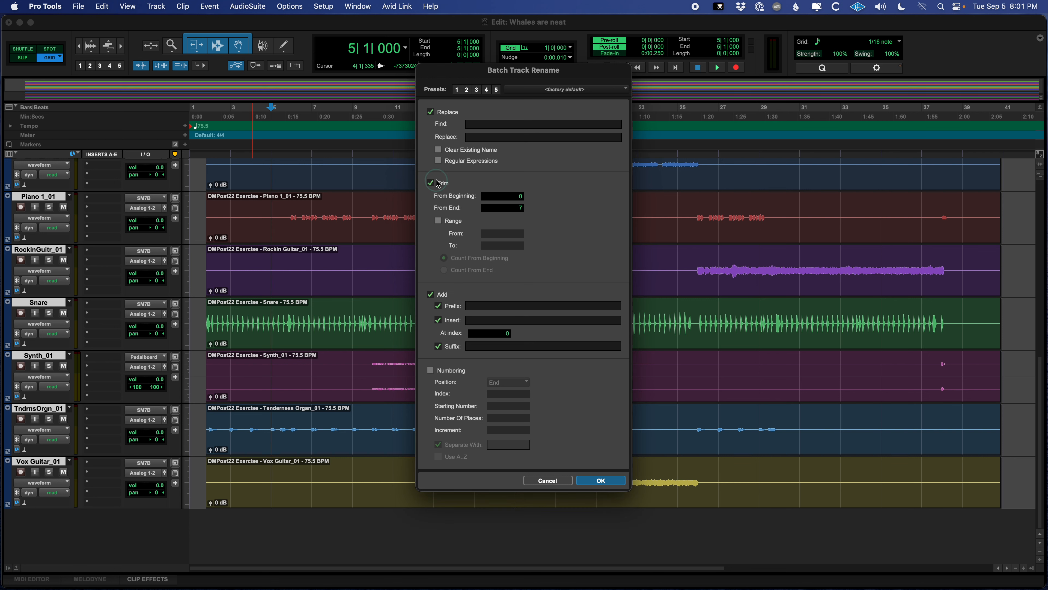
{"action": "left_click", "coordinate": [471, 124]}
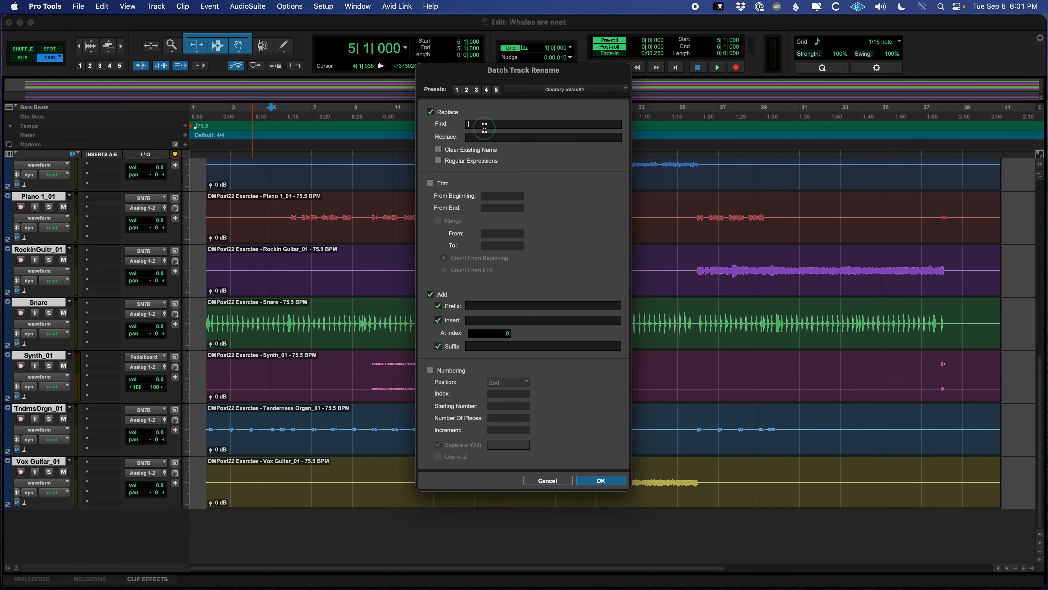
{"action": "type", "text": "_01"}
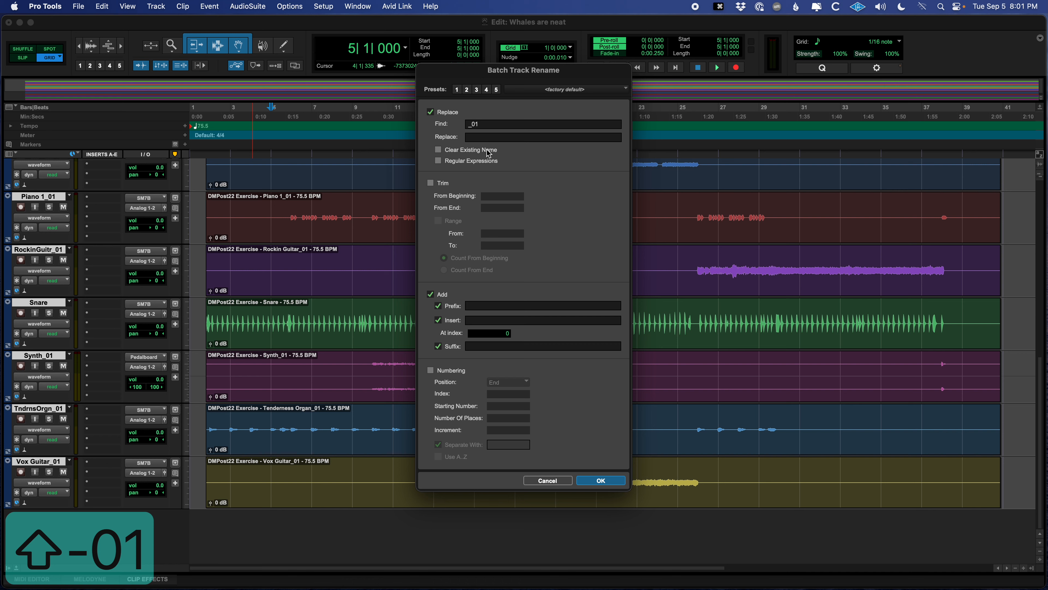
{"action": "left_click", "coordinate": [617, 481]}
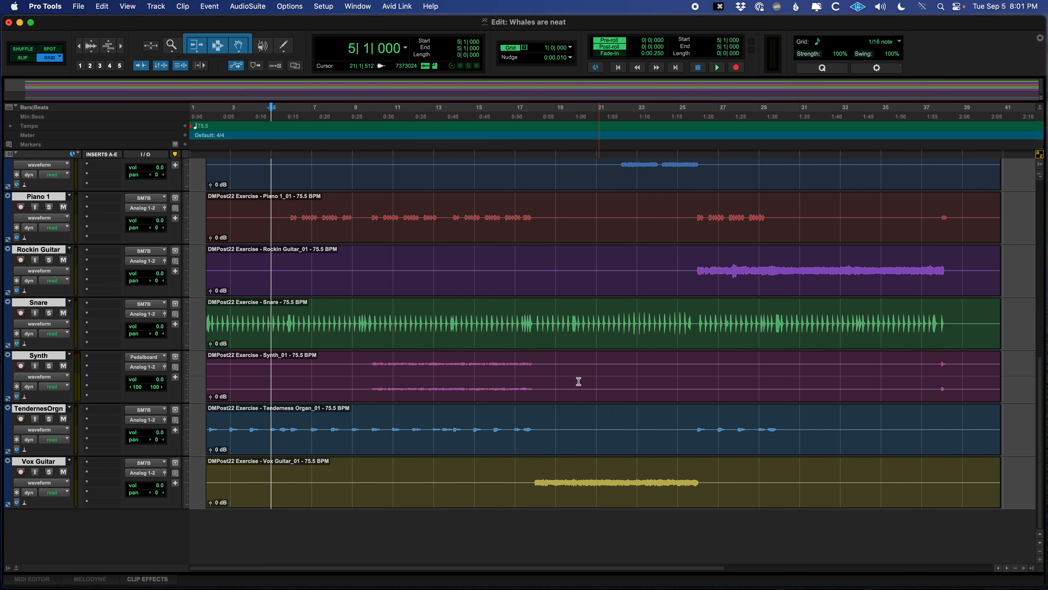
Solo the Vox Guitar track and play it from 20|1|000.
{"action": "scroll", "coordinate": [577, 379], "scroll_direction": "up", "scroll_amount": 10}
{"action": "scroll", "coordinate": [257, 374], "scroll_direction": "down", "scroll_amount": 10}
{"action": "left_click", "coordinate": [580, 472]}
{"action": "key", "text": "shift+s"}
{"action": "key", "text": "space"}
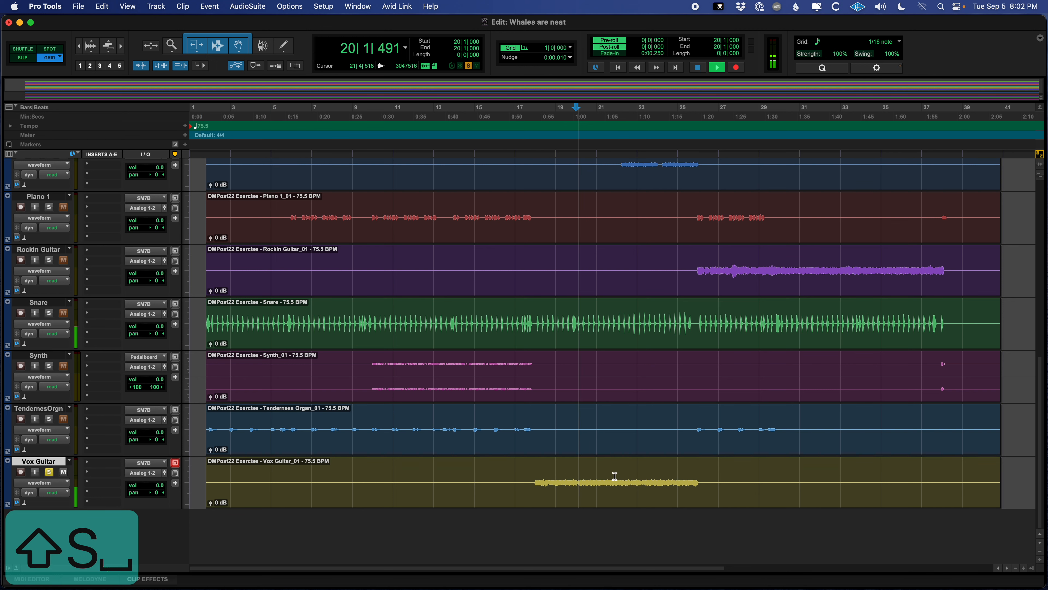
Mute Click 1 during playback, and stop the audition with Vox Guitar unsoloed.
{"action": "scroll", "coordinate": [241, 247], "scroll_direction": "up", "scroll_amount": 5}
{"action": "scroll", "coordinate": [240, 247], "scroll_direction": "up", "scroll_amount": 4}
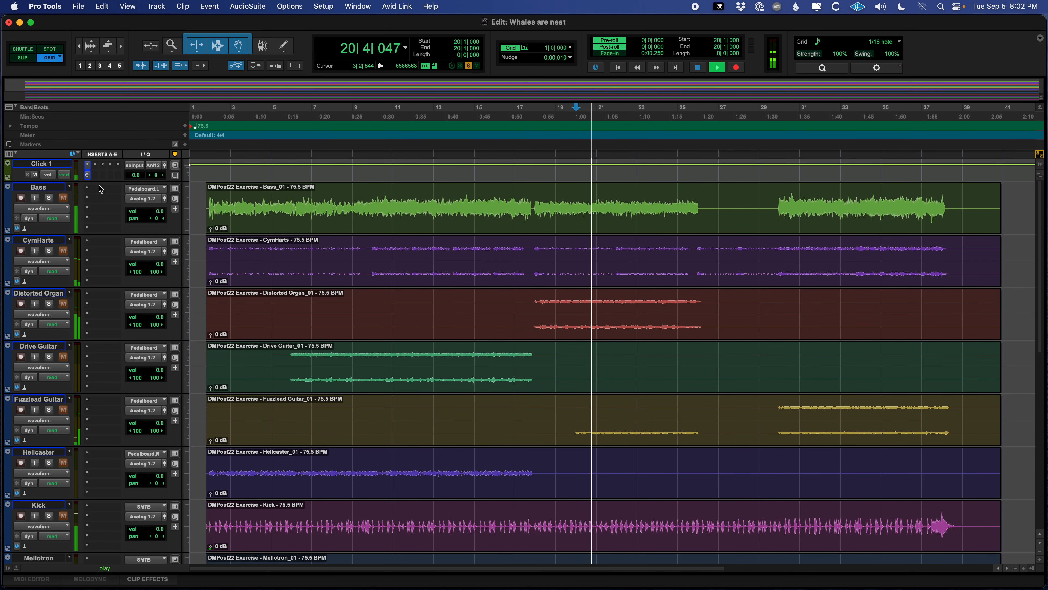
{"action": "scroll", "coordinate": [552, 456], "scroll_direction": "down", "scroll_amount": 10}
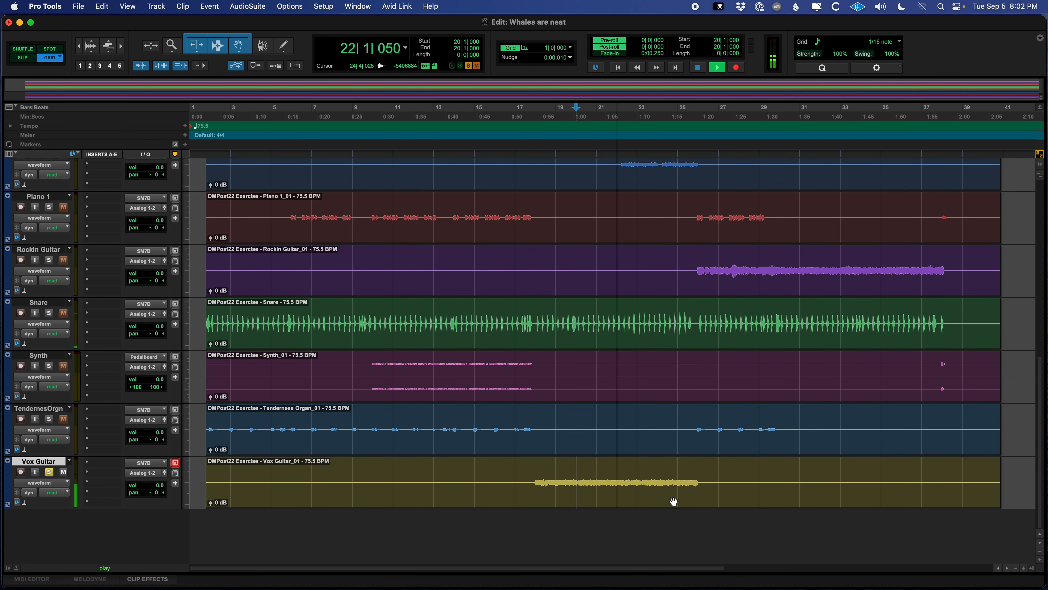
{"action": "key", "text": "space"}
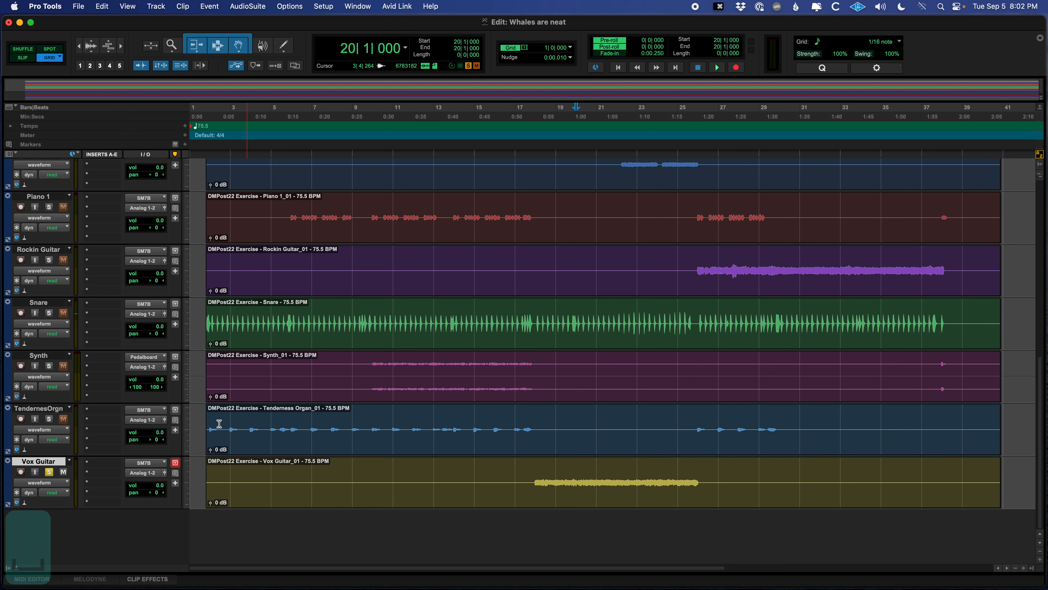
{"action": "key", "text": "shift+s"}
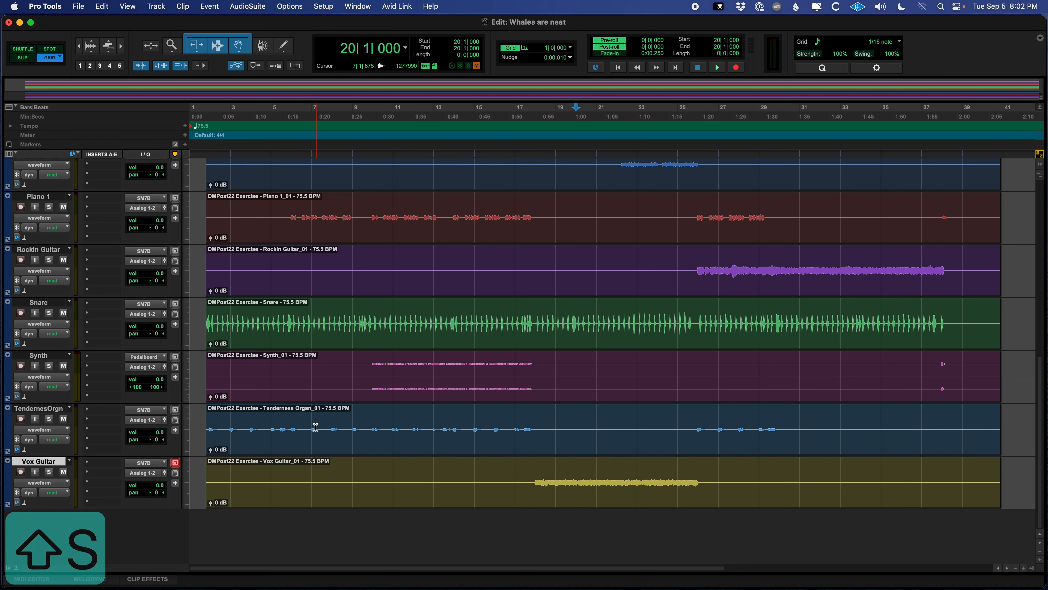
Place the edit cursor at 6|1|000 and save the session.
{"action": "left_click", "coordinate": [292, 414]}
{"action": "key", "text": "cmd+s"}
{"action": "scroll", "coordinate": [390, 446], "scroll_direction": "up", "scroll_amount": 10}
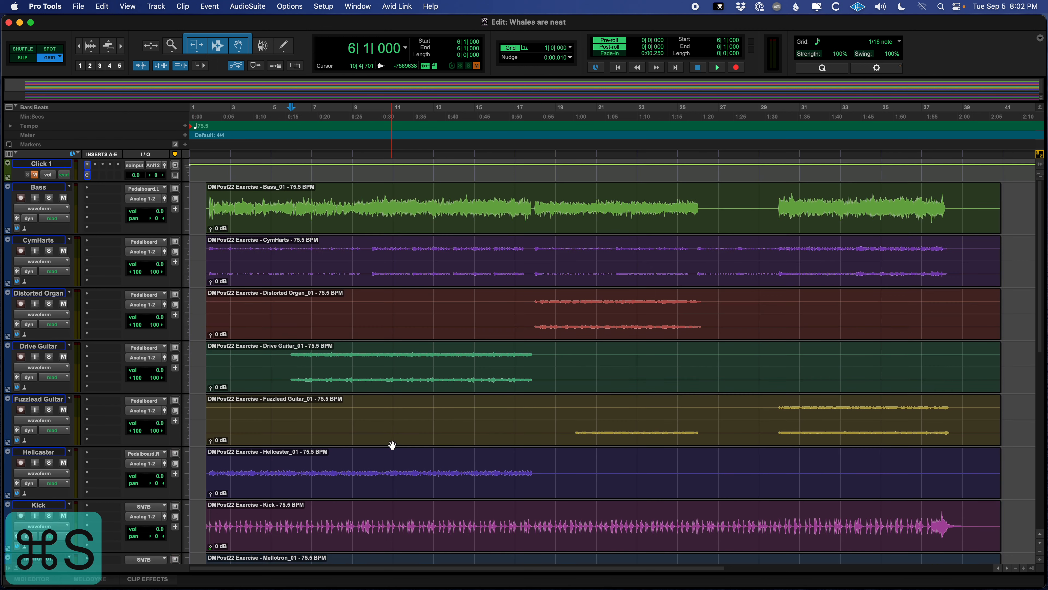
Move the Kick track to the start of the audio tracks, directly below Click 1.
{"action": "key", "text": "r"}
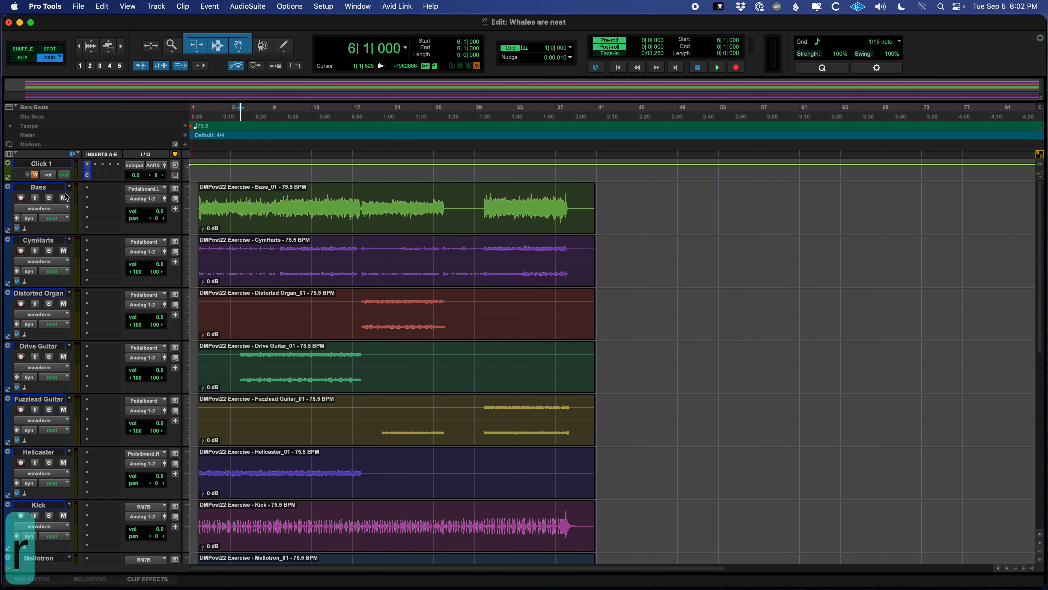
{"action": "left_click", "coordinate": [42, 187]}
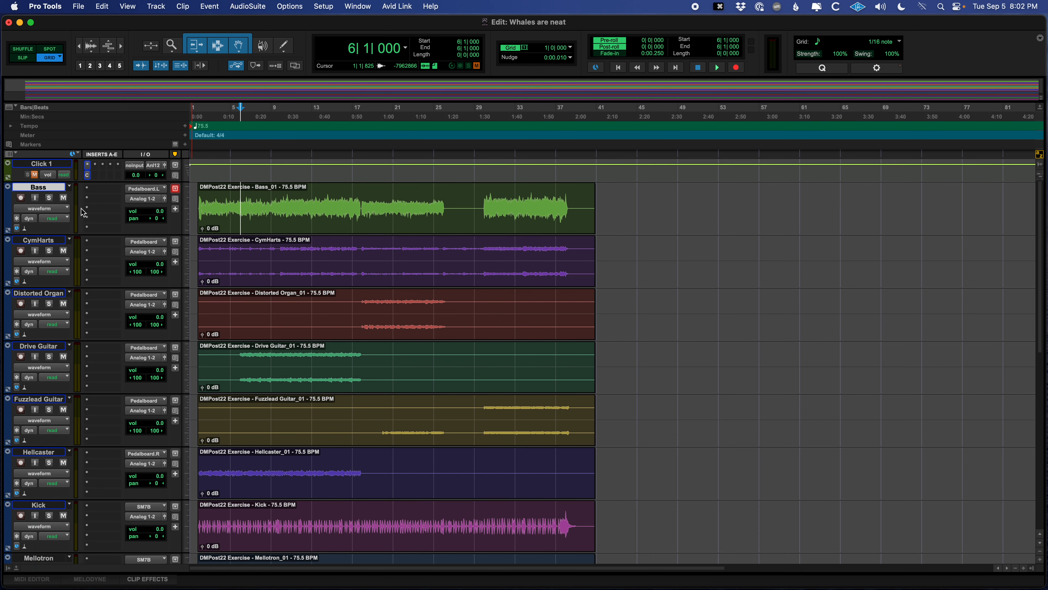
{"action": "scroll", "coordinate": [74, 230], "scroll_direction": "down", "scroll_amount": 10}
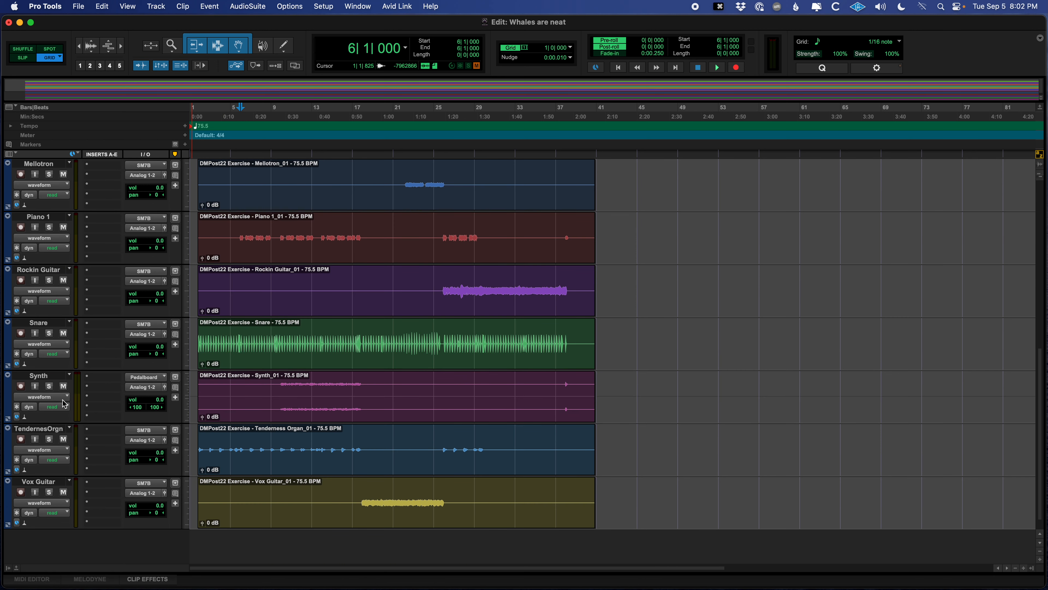
{"action": "scroll", "coordinate": [52, 477], "scroll_direction": "up", "scroll_amount": 10}
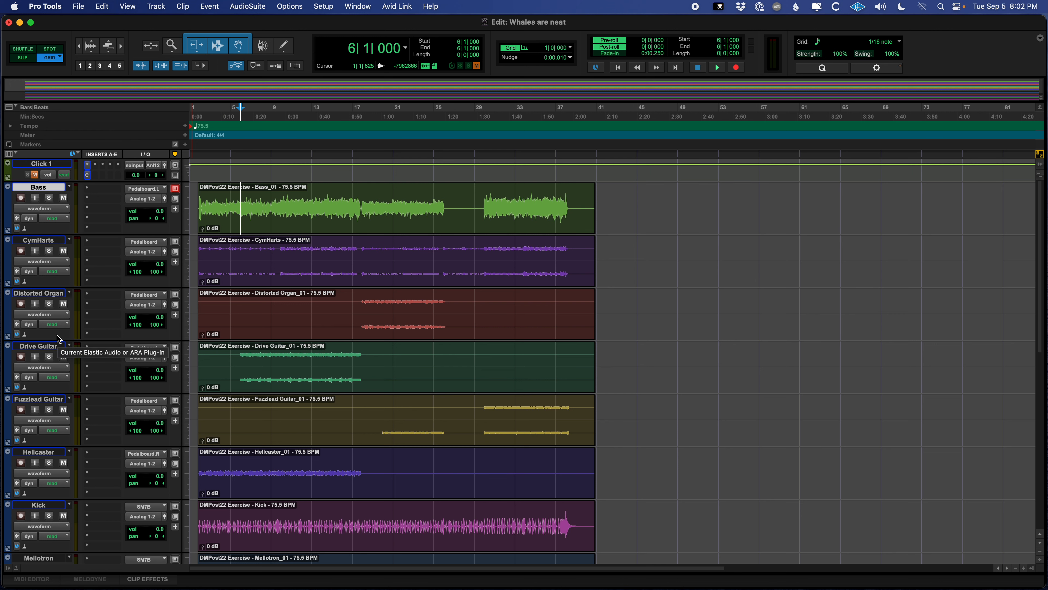
{"action": "scroll", "coordinate": [47, 433], "scroll_direction": "down", "scroll_amount": 1}
{"action": "left_click", "coordinate": [39, 481]}
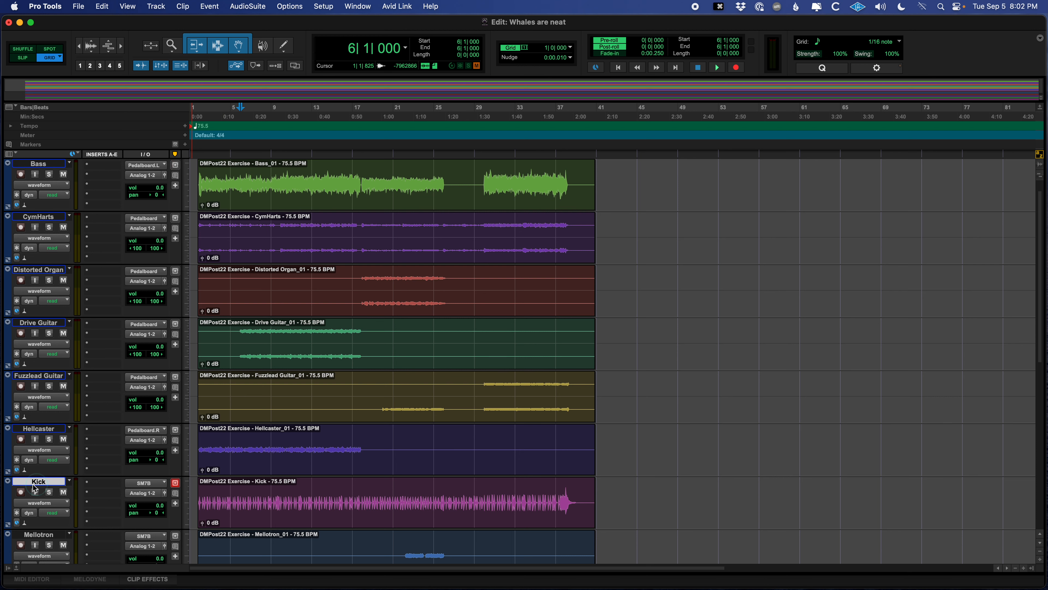
{"action": "scroll", "coordinate": [23, 178], "scroll_direction": "up", "scroll_amount": 1}
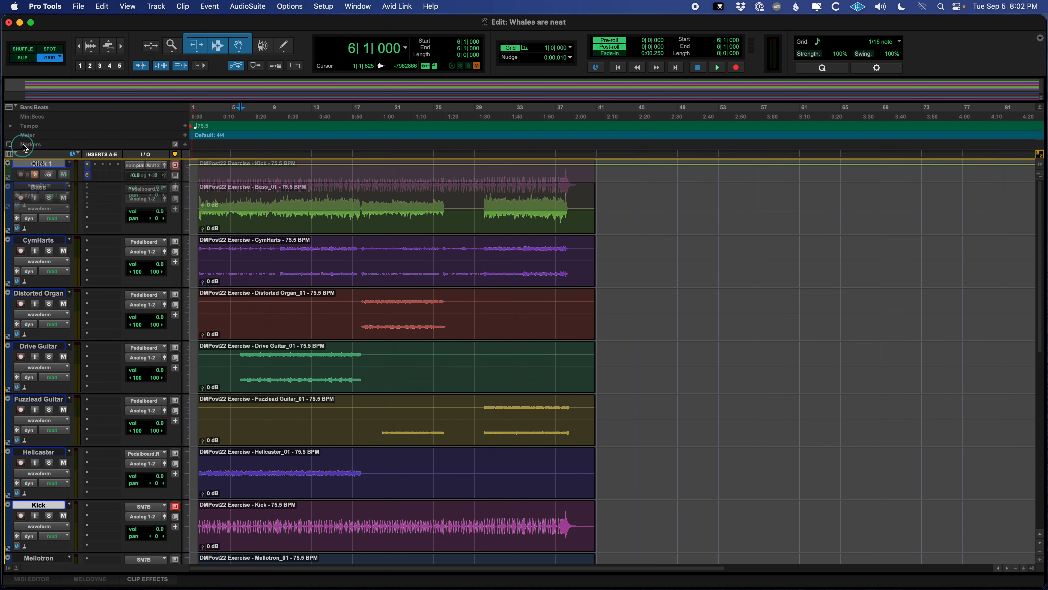
{"action": "left_click_drag", "start_coordinate": [22, 178], "coordinate": [22, 190]}
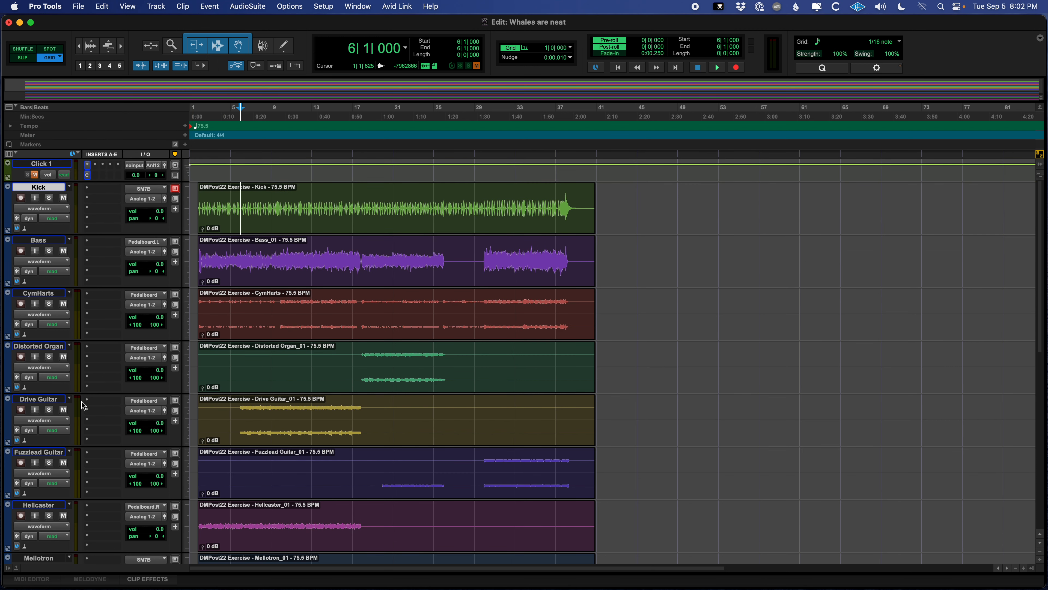
Move the Snare and CymHarts tracks directly beneath Kick and select all three drum tracks.
{"action": "scroll", "coordinate": [82, 392], "scroll_direction": "down", "scroll_amount": 8}
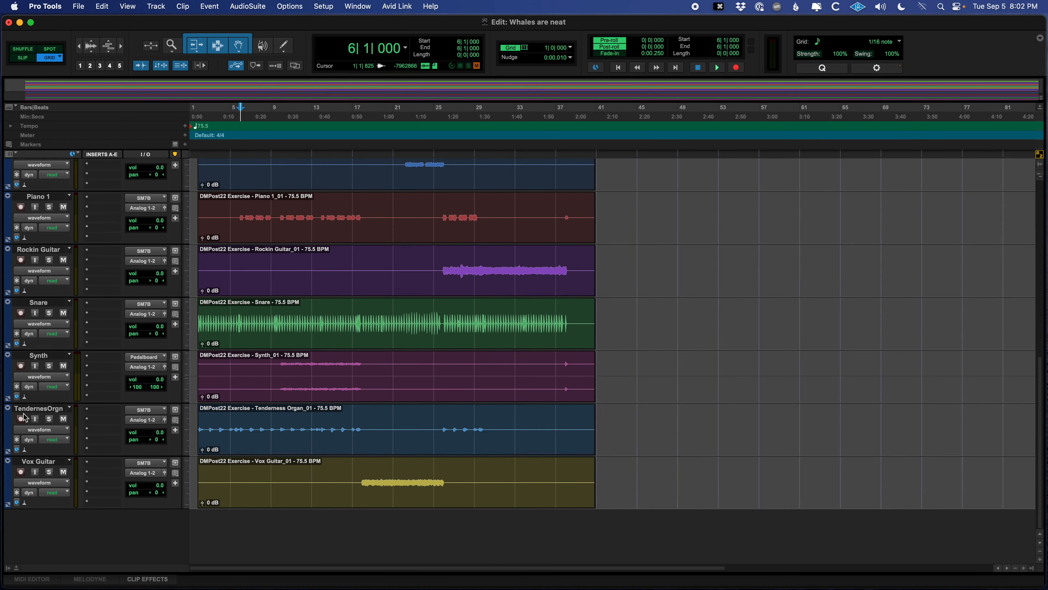
{"action": "left_click_drag", "start_coordinate": [9, 317], "coordinate": [22, 245]}
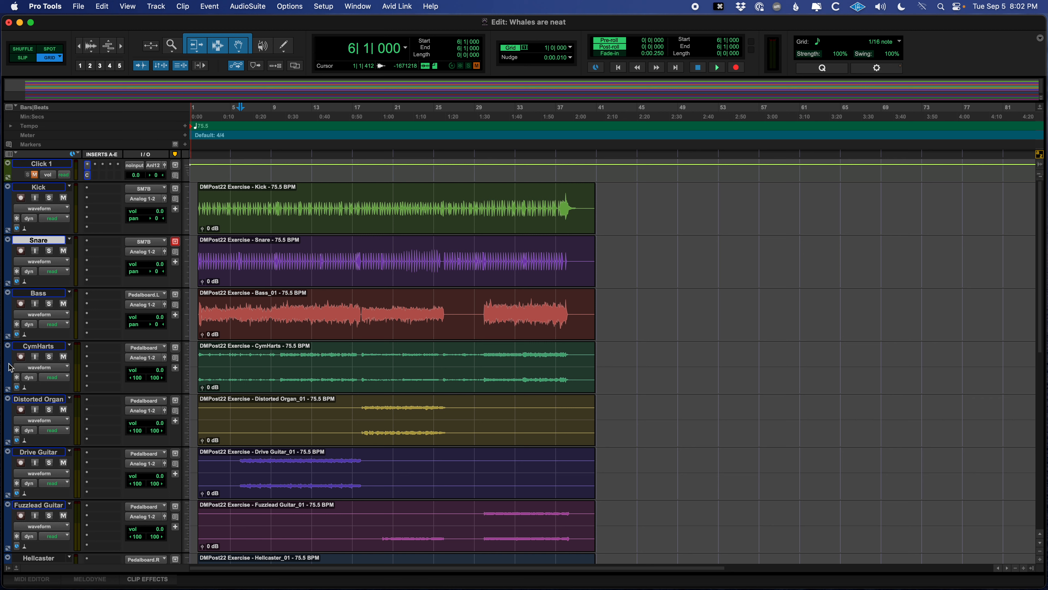
{"action": "left_click_drag", "start_coordinate": [21, 367], "coordinate": [21, 305]}
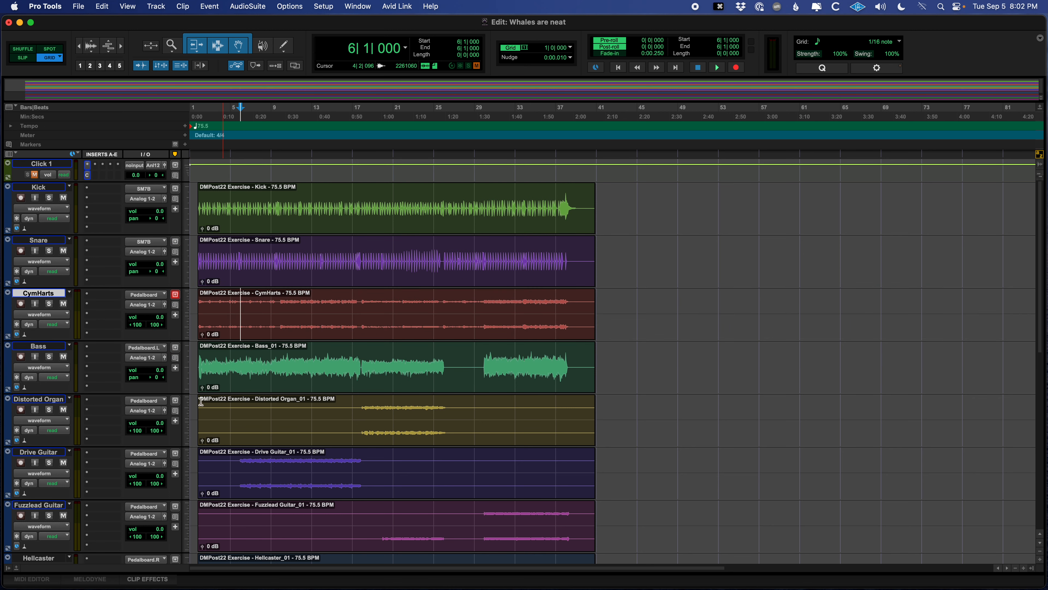
{"action": "left_click", "coordinate": [47, 189], "text": "shift"}
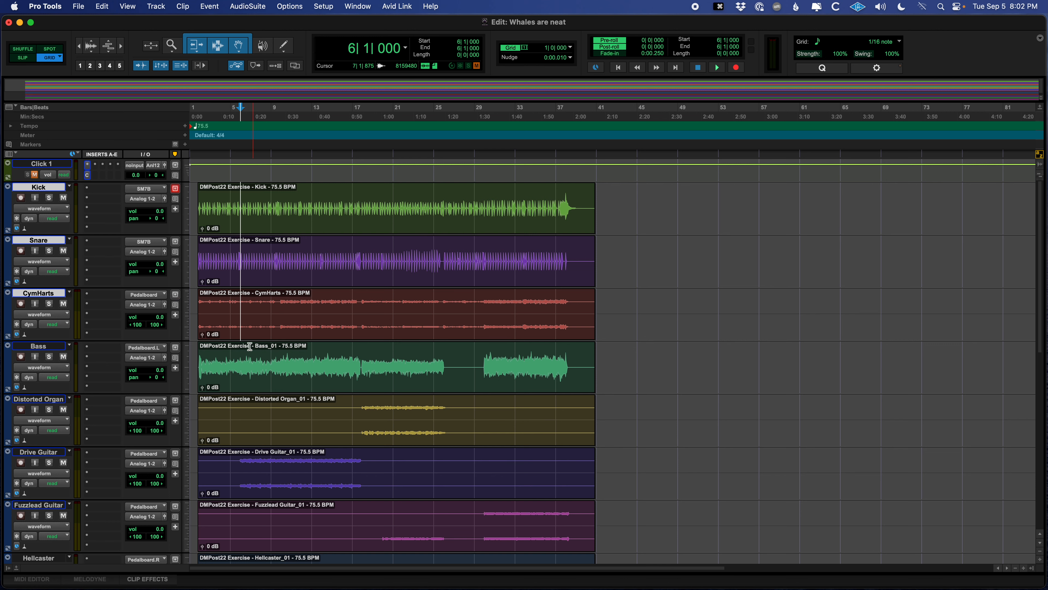
Color the Kick, Snare and CymHarts tracks bright violet.
{"action": "scroll", "coordinate": [328, 369], "scroll_direction": "down", "scroll_amount": 5}
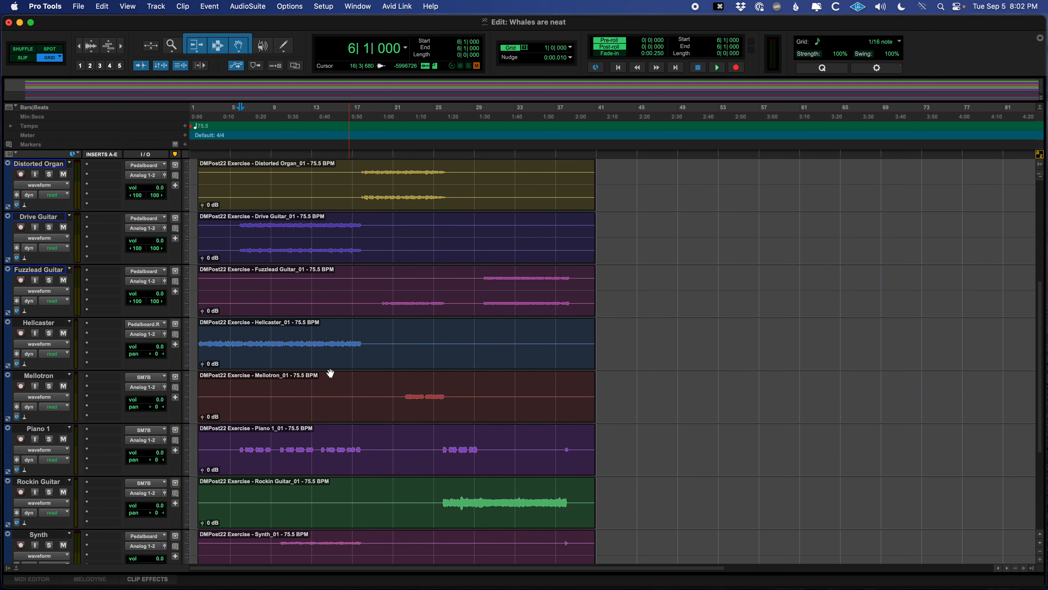
{"action": "scroll", "coordinate": [269, 421], "scroll_direction": "down", "scroll_amount": 4}
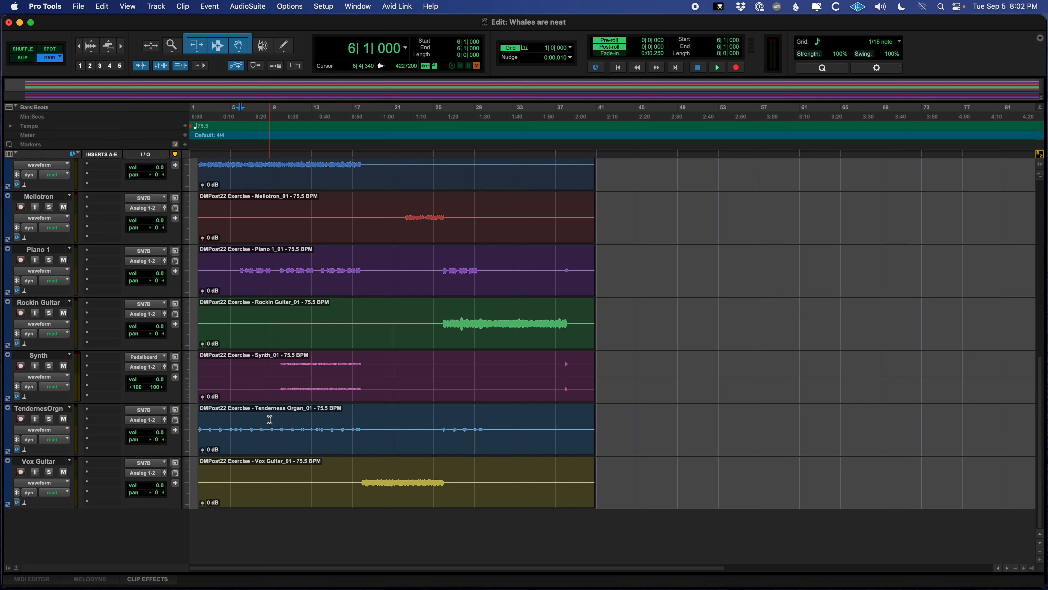
{"action": "scroll", "coordinate": [269, 419], "scroll_direction": "up", "scroll_amount": 10}
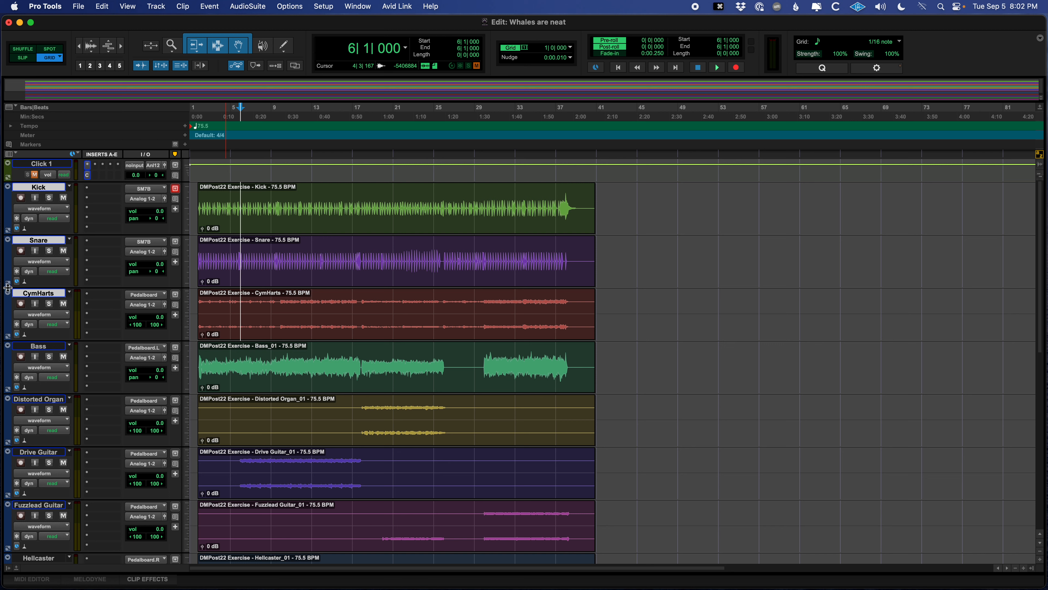
{"action": "double_click", "coordinate": [8, 205]}
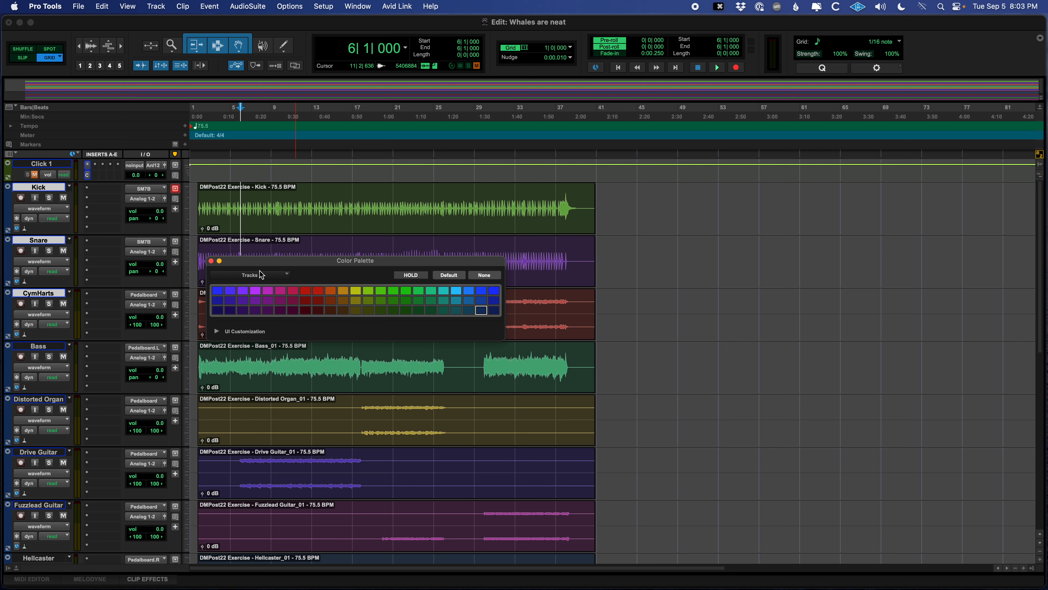
{"action": "left_click", "coordinate": [247, 291]}
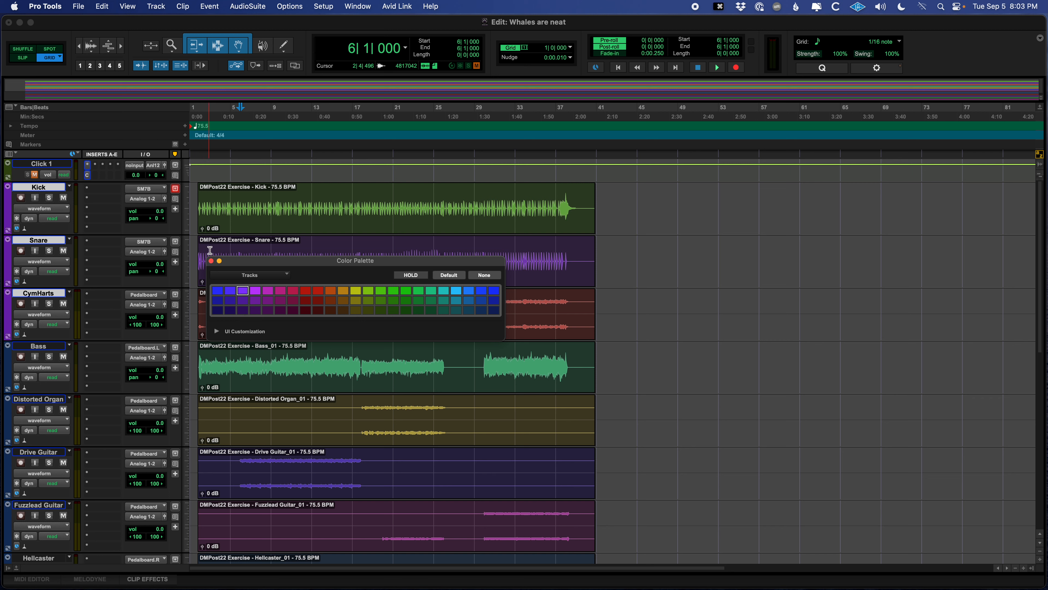
Try a bright blue clip color on the Kick clip, undo it, and close the color palette.
{"action": "left_click", "coordinate": [285, 276]}
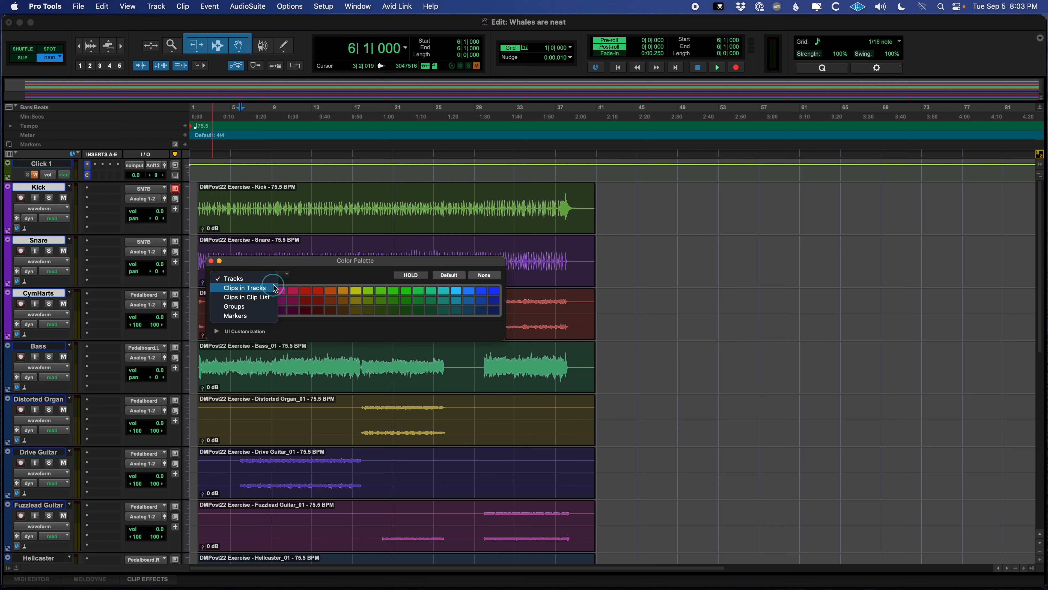
{"action": "left_click", "coordinate": [245, 279]}
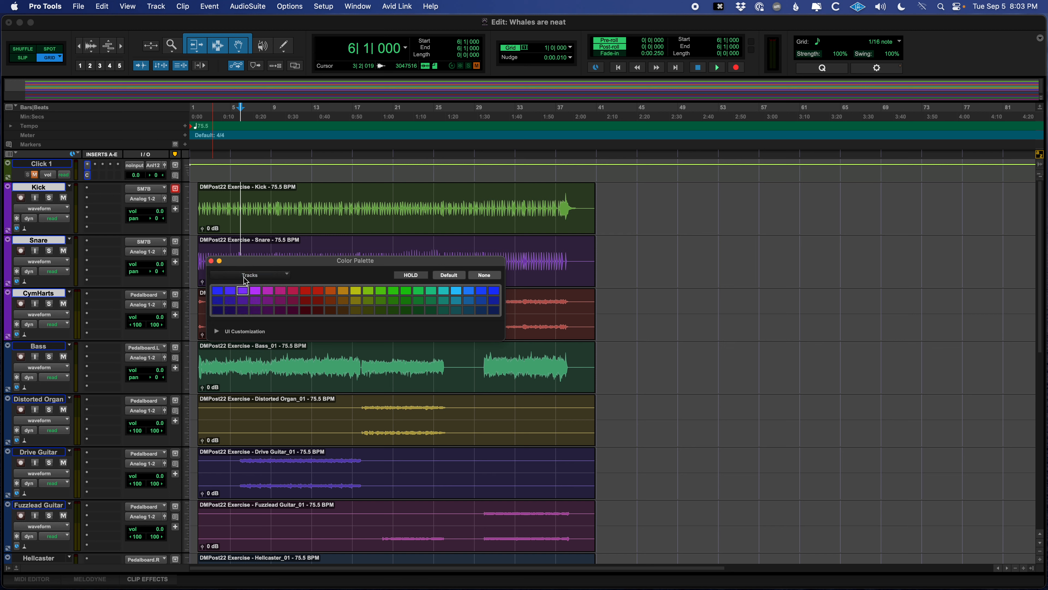
{"action": "left_click", "coordinate": [282, 219]}
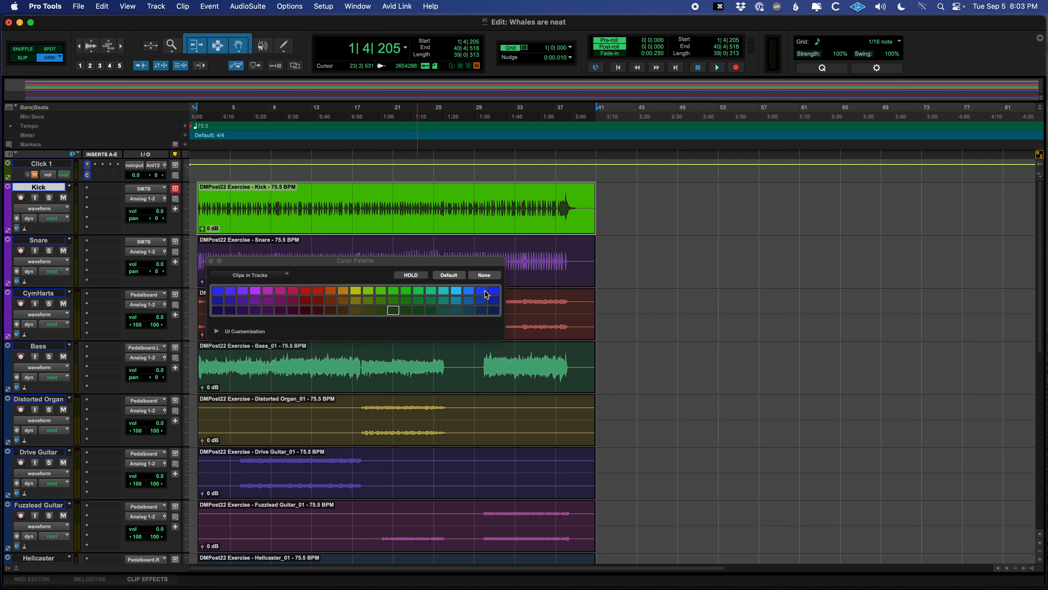
{"action": "left_click", "coordinate": [494, 290]}
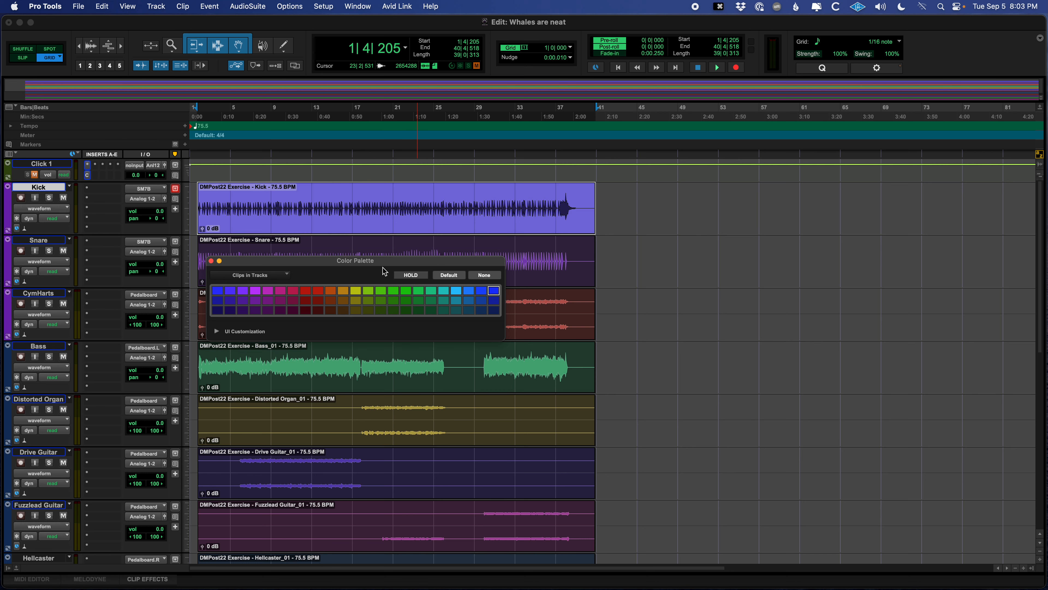
{"action": "key", "text": "cmd+z"}
{"action": "left_click", "coordinate": [211, 261]}
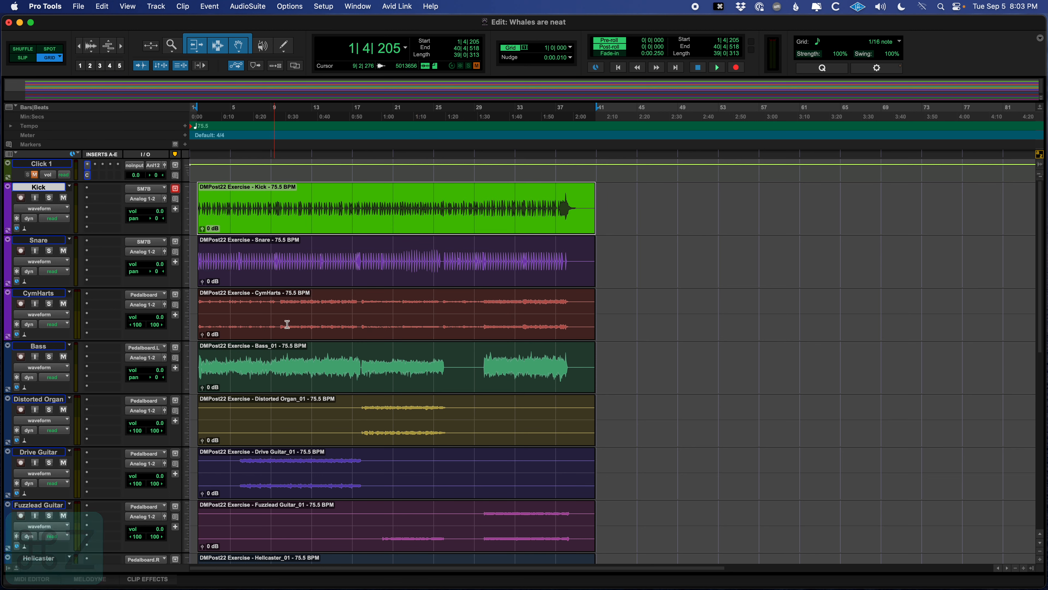
Color the Bass track orange-gold and close the color palette.
{"action": "scroll", "coordinate": [300, 346], "scroll_direction": "down", "scroll_amount": 3}
{"action": "scroll", "coordinate": [306, 348], "scroll_direction": "up", "scroll_amount": 3}
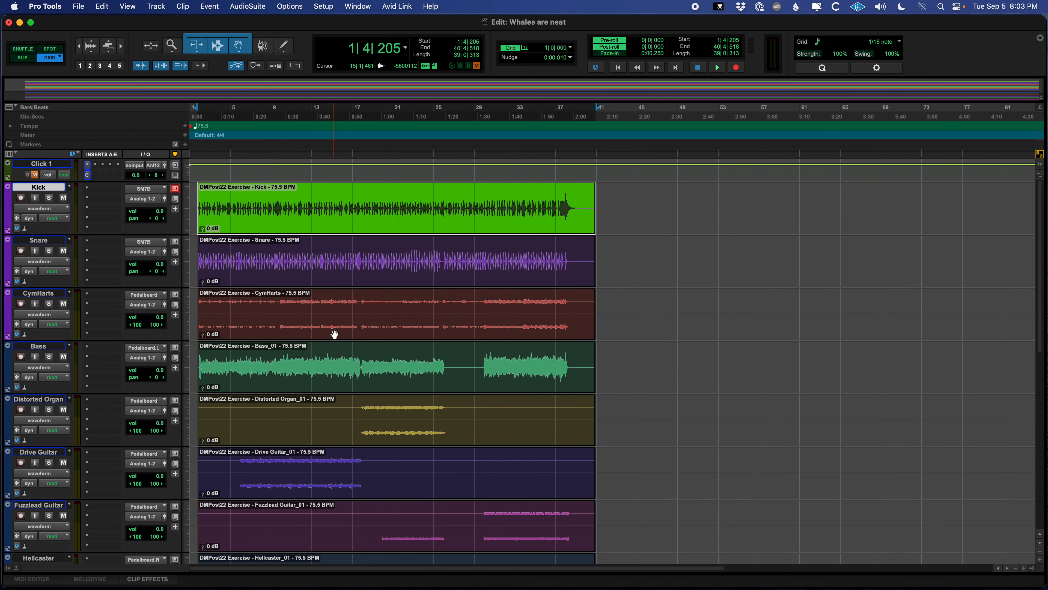
{"action": "left_click", "coordinate": [38, 345]}
{"action": "scroll", "coordinate": [244, 383], "scroll_direction": "down", "scroll_amount": 1}
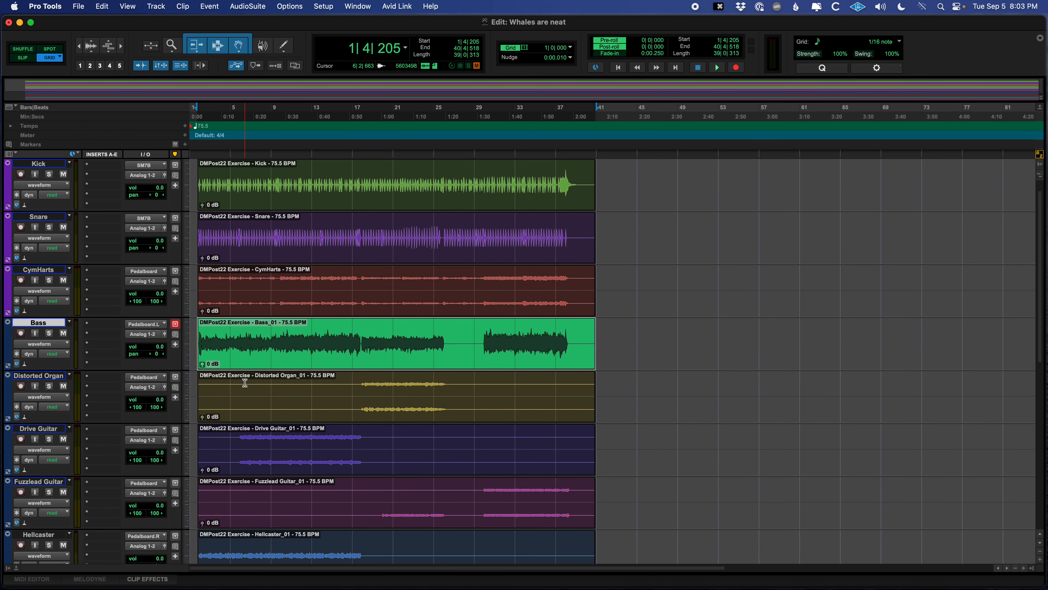
{"action": "scroll", "coordinate": [245, 383], "scroll_direction": "down", "scroll_amount": 3}
{"action": "scroll", "coordinate": [268, 389], "scroll_direction": "down", "scroll_amount": 4}
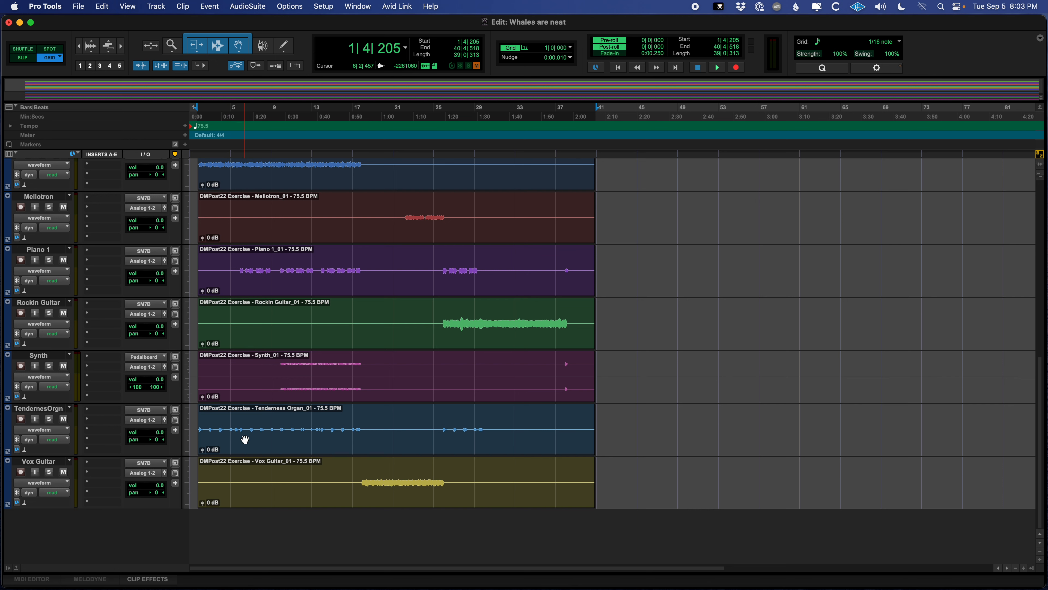
{"action": "scroll", "coordinate": [245, 439], "scroll_direction": "up", "scroll_amount": 10}
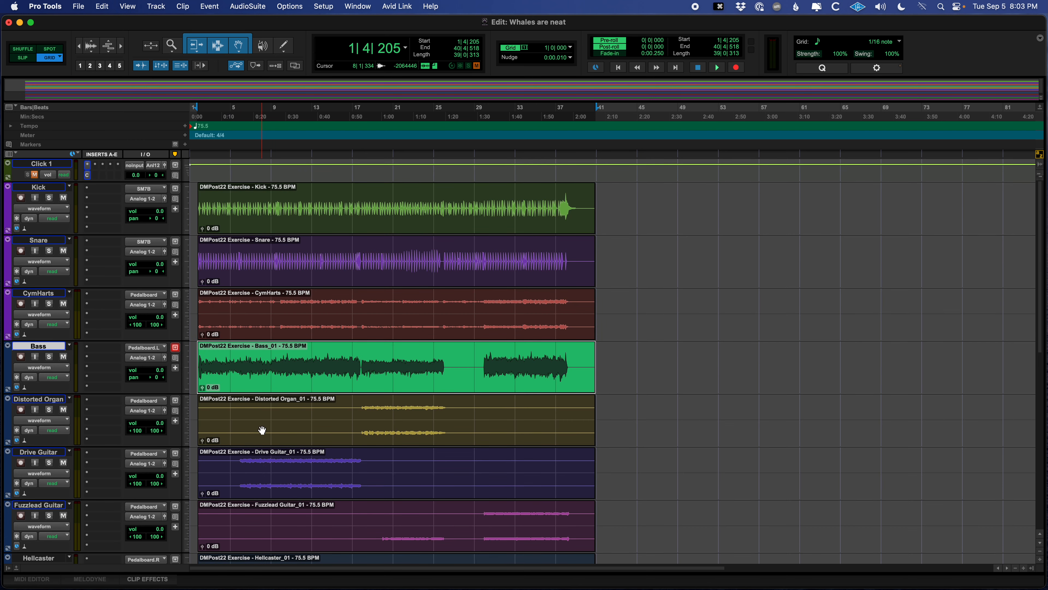
{"action": "double_click", "coordinate": [9, 366]}
{"action": "left_click", "coordinate": [360, 291]}
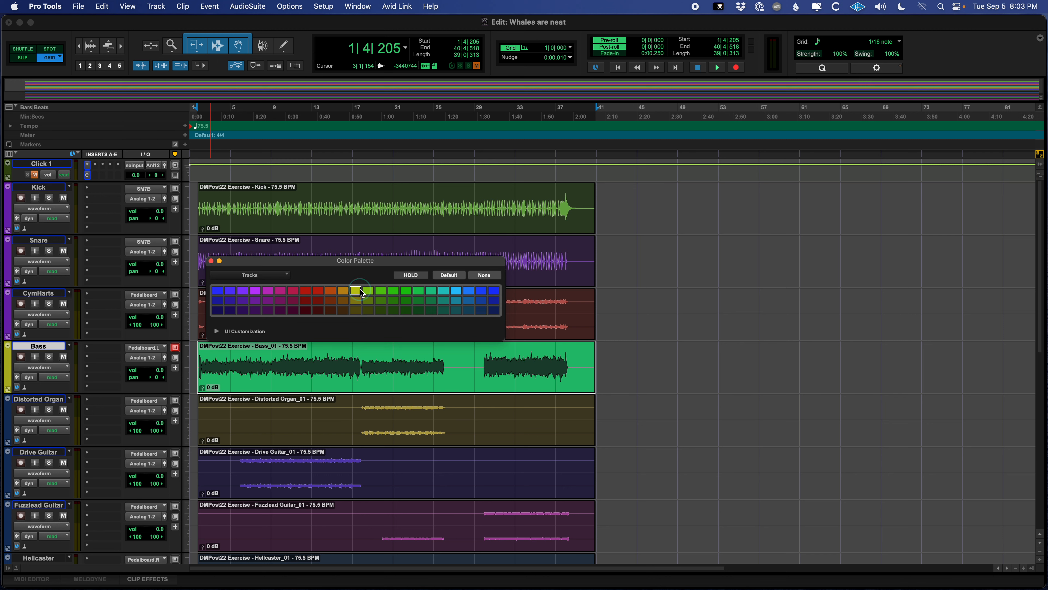
{"action": "left_click", "coordinate": [345, 293]}
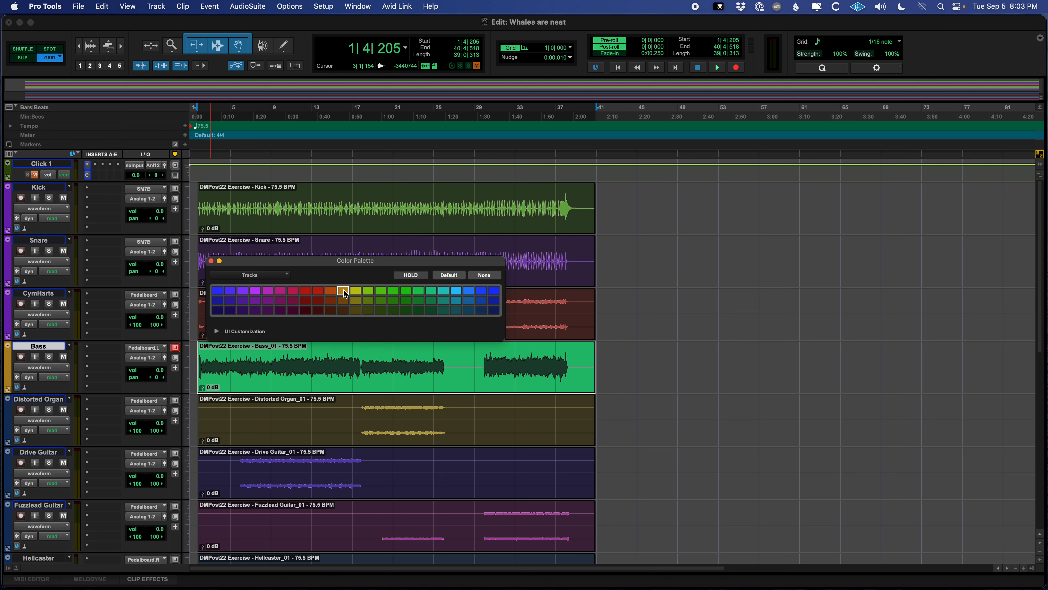
{"action": "left_click", "coordinate": [212, 261]}
Select the Drive Guitar, Fuzzlead Guitar and Hellcaster tracks and move them directly below Bass.
{"action": "scroll", "coordinate": [78, 306], "scroll_direction": "down", "scroll_amount": 5}
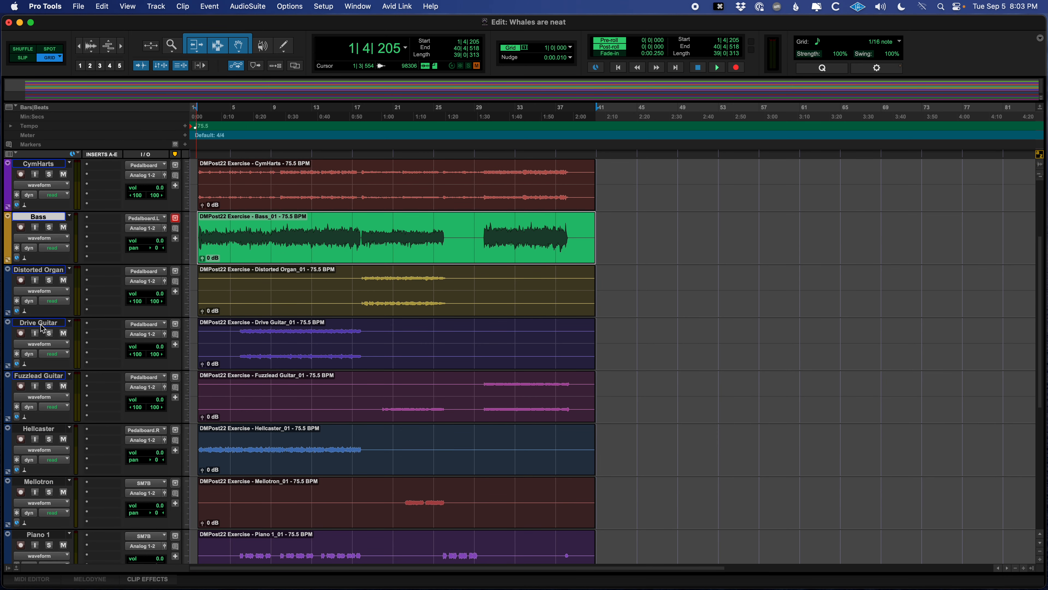
{"action": "left_click", "coordinate": [41, 323]}
{"action": "left_click", "coordinate": [46, 377], "text": "shift"}
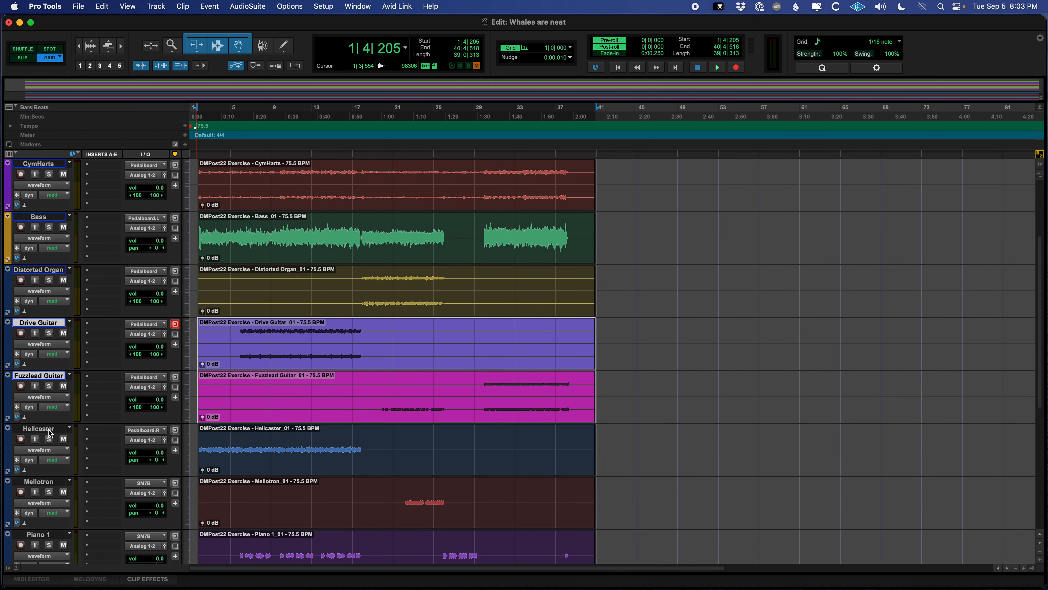
{"action": "left_click", "coordinate": [36, 431], "text": "shift"}
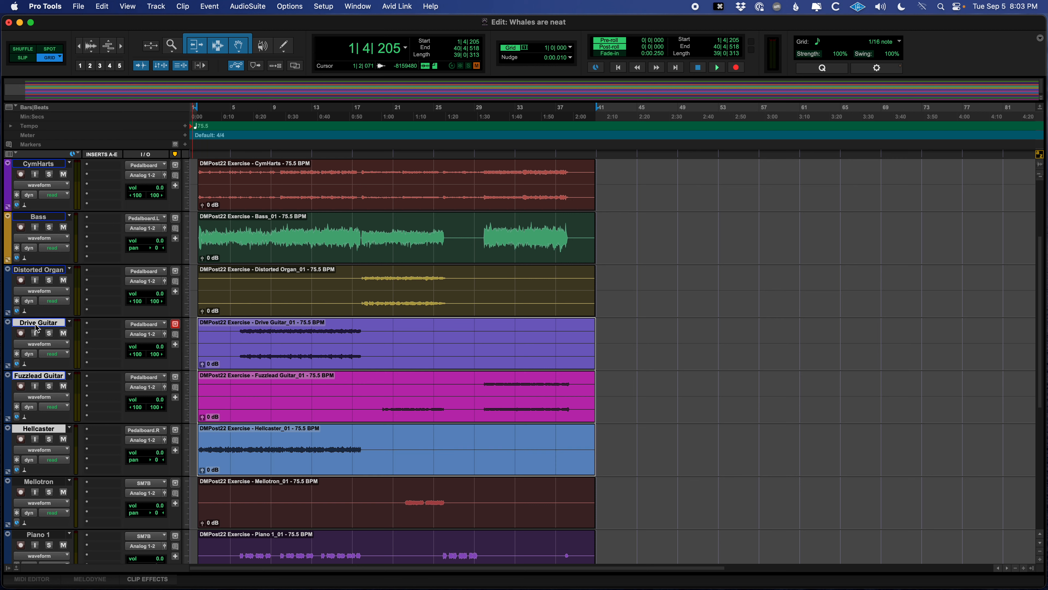
{"action": "left_click_drag", "start_coordinate": [39, 324], "coordinate": [39, 269]}
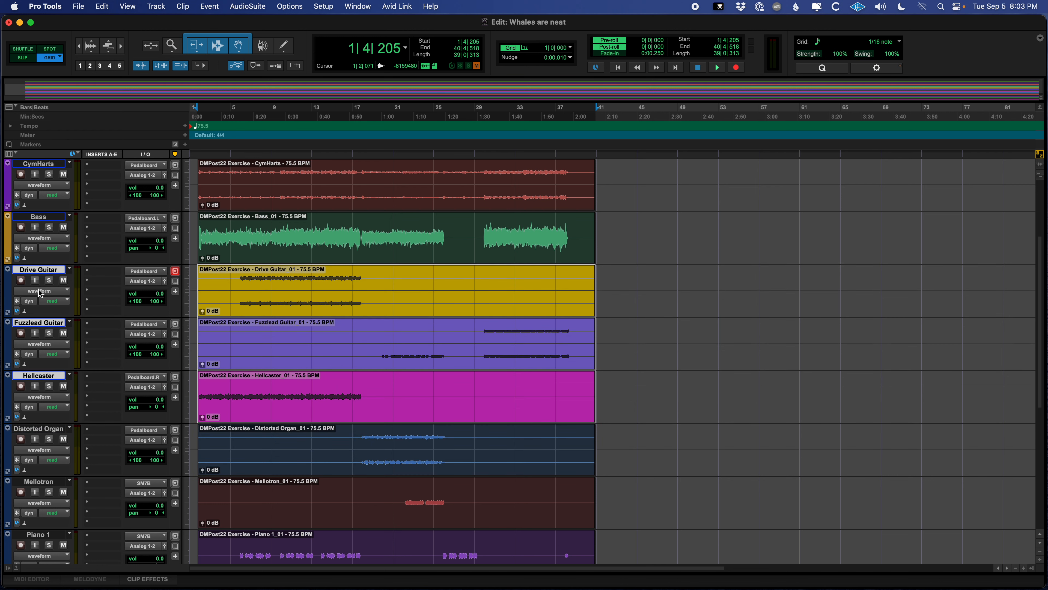
Color the three selected guitar tracks bright teal-green and close the color palette.
{"action": "double_click", "coordinate": [9, 287]}
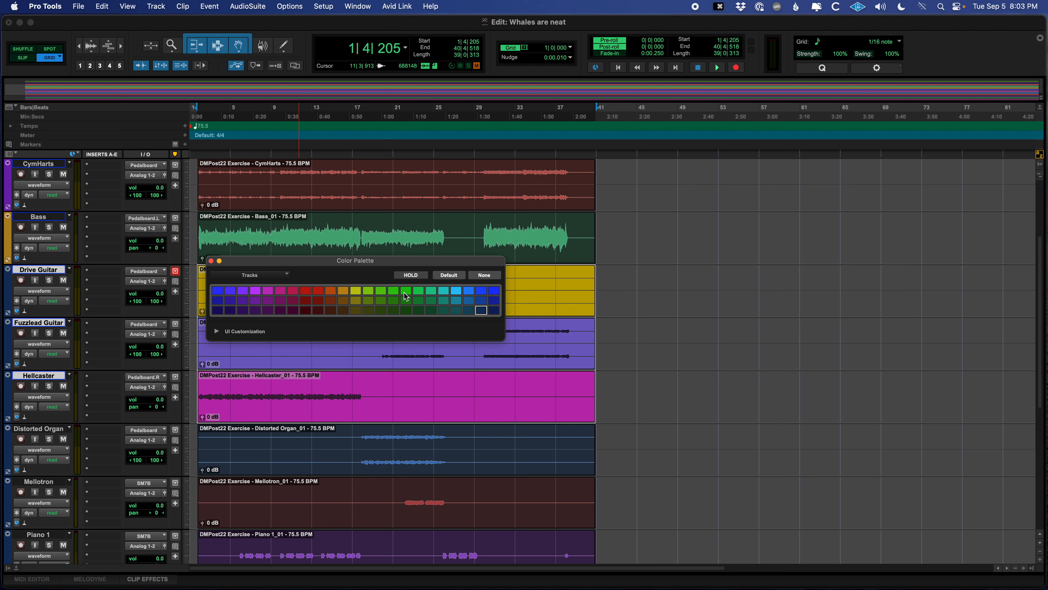
{"action": "left_click", "coordinate": [394, 292]}
{"action": "left_click", "coordinate": [395, 300]}
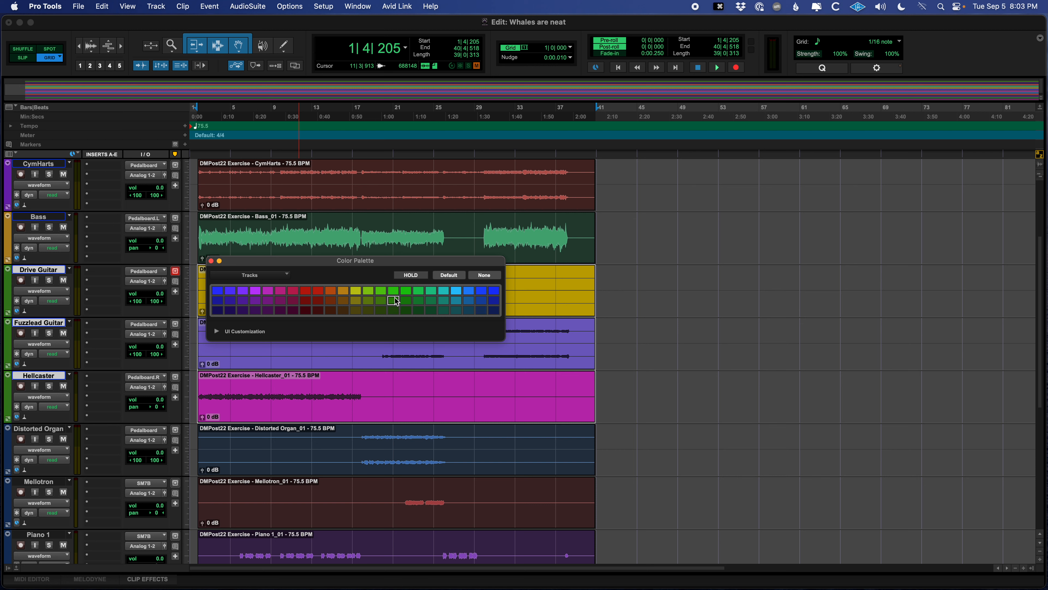
{"action": "left_click", "coordinate": [410, 299]}
{"action": "left_click", "coordinate": [432, 291]}
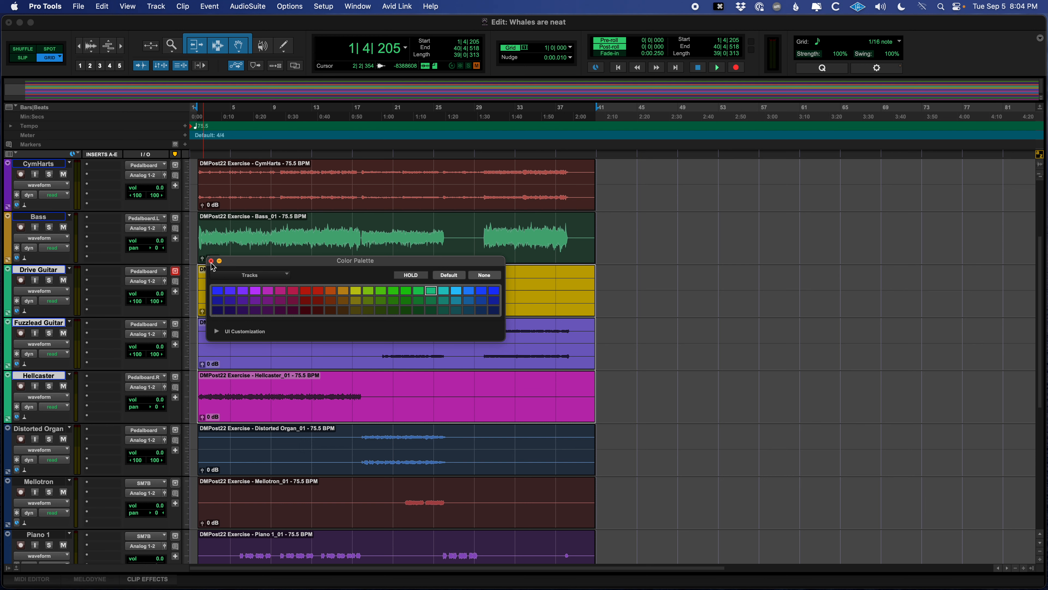
{"action": "left_click", "coordinate": [211, 261]}
Move the Piano 1 track directly below Hellcaster.
{"action": "scroll", "coordinate": [313, 467], "scroll_direction": "down", "scroll_amount": 5}
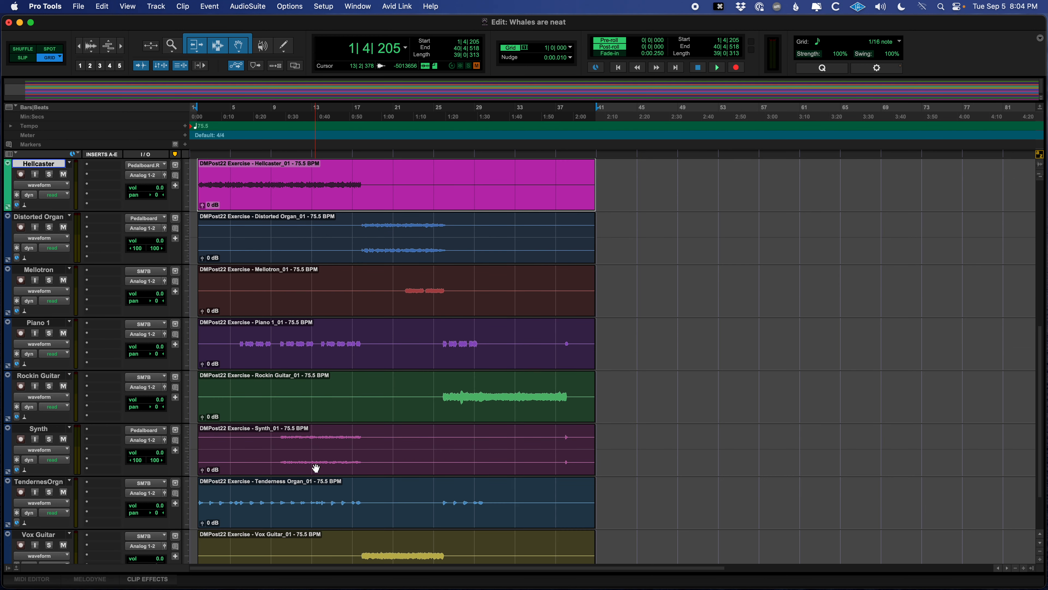
{"action": "scroll", "coordinate": [361, 467], "scroll_direction": "up", "scroll_amount": 4}
{"action": "scroll", "coordinate": [329, 418], "scroll_direction": "down", "scroll_amount": 2}
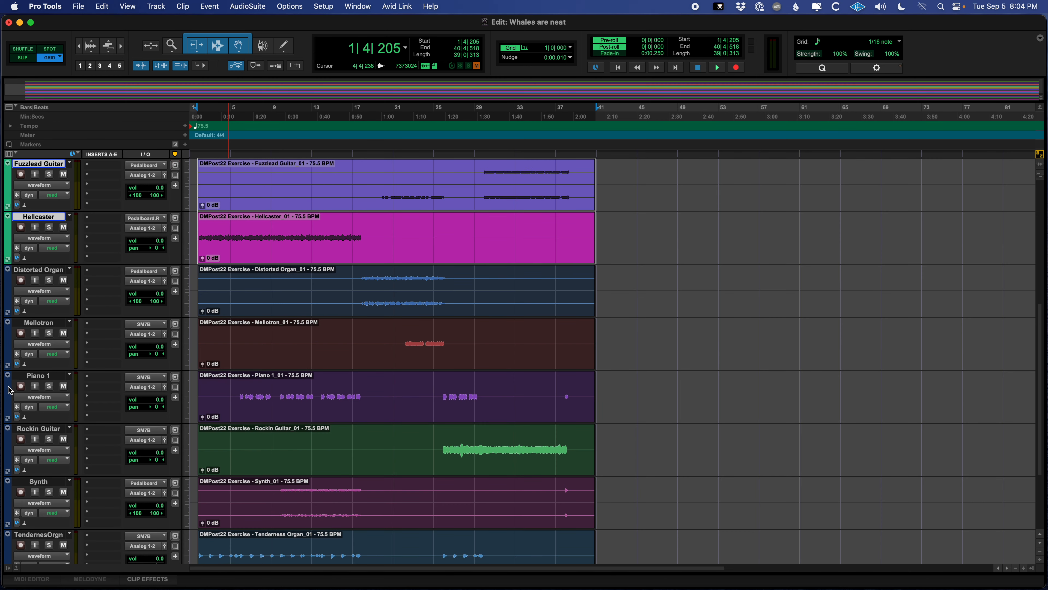
{"action": "left_click_drag", "start_coordinate": [19, 375], "coordinate": [14, 270]}
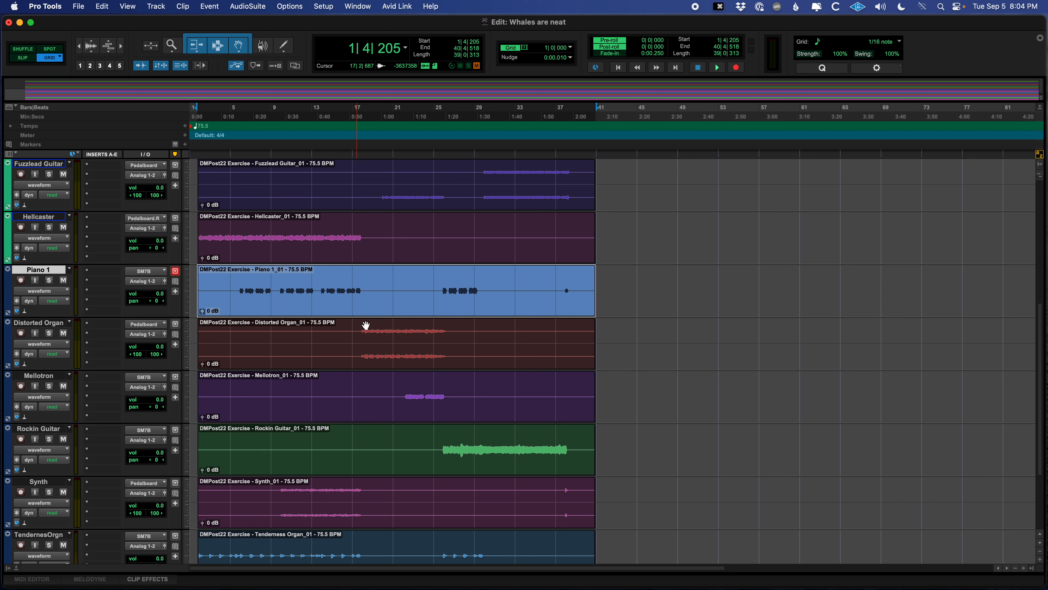
Solo the Mellotron track and briefly audition it from bar 23.
{"action": "left_click", "coordinate": [413, 388]}
{"action": "key", "text": "shift+s"}
{"action": "key", "text": "space"}
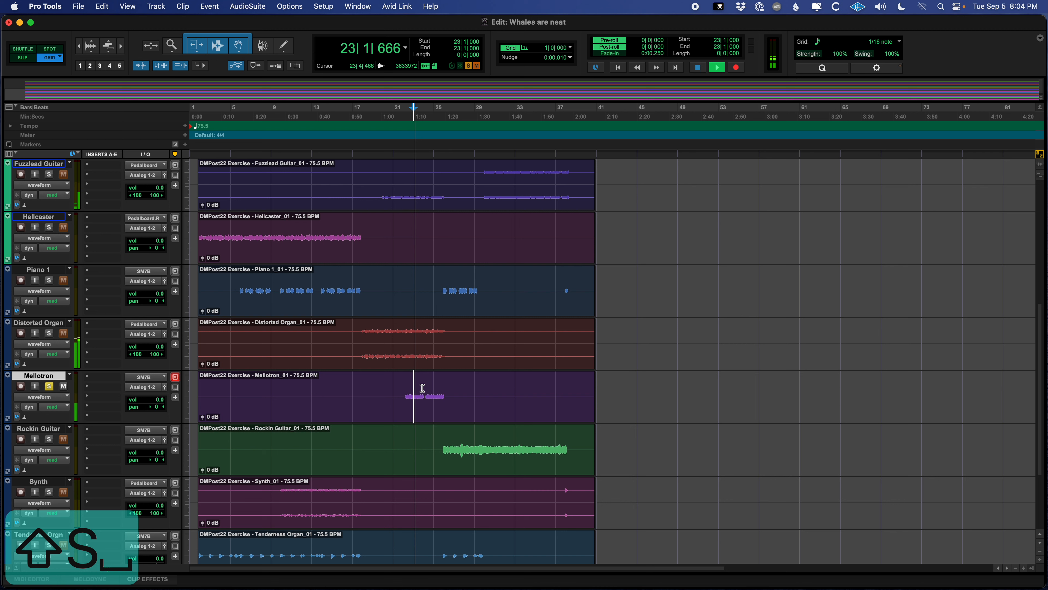
{"action": "key", "text": "space"}
Move the Rockin Guitar track directly below Hellcaster and color it bright green.
{"action": "left_click_drag", "start_coordinate": [6, 446], "coordinate": [11, 295]}
{"action": "double_click", "coordinate": [7, 293]}
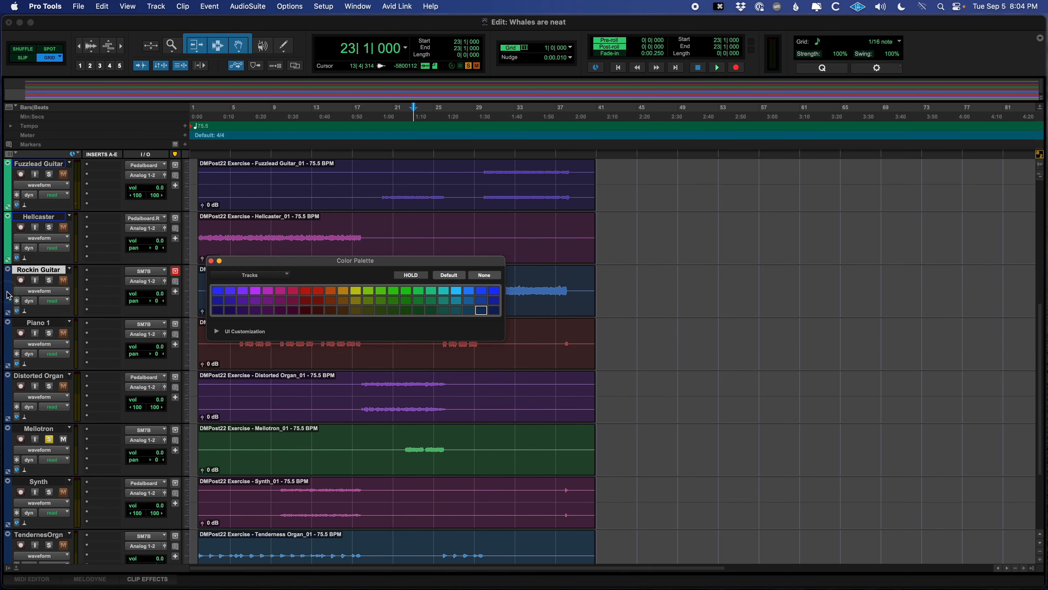
{"action": "left_click", "coordinate": [406, 291]}
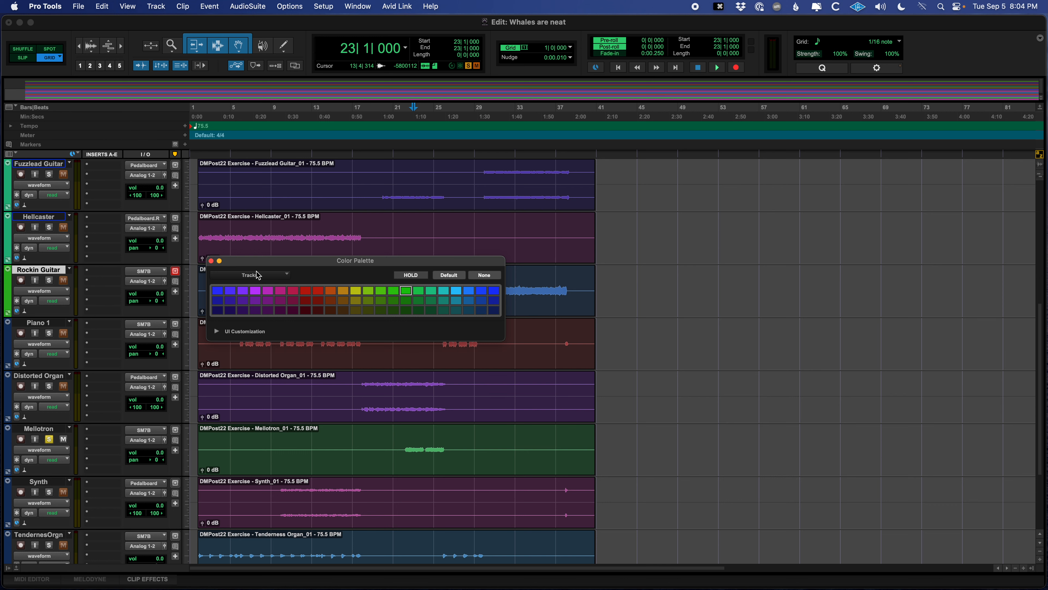
{"action": "left_click", "coordinate": [212, 261]}
Move the Vox Guitar track directly below Rockin Guitar and color it a slightly bluish bright green.
{"action": "scroll", "coordinate": [327, 363], "scroll_direction": "down", "scroll_amount": 5}
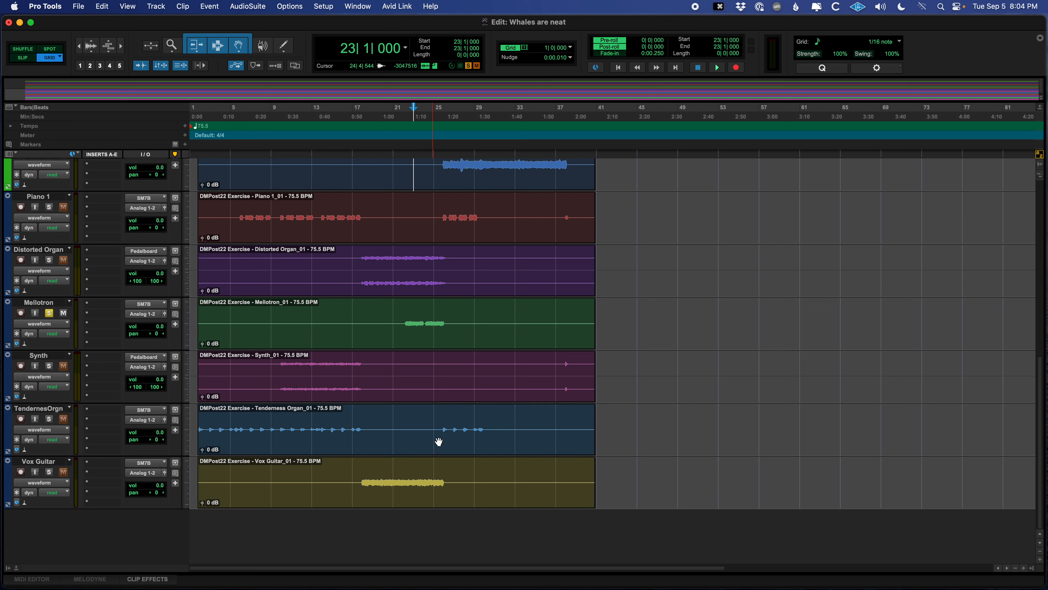
{"action": "left_click_drag", "start_coordinate": [39, 461], "coordinate": [39, 193]}
{"action": "double_click", "coordinate": [8, 218]}
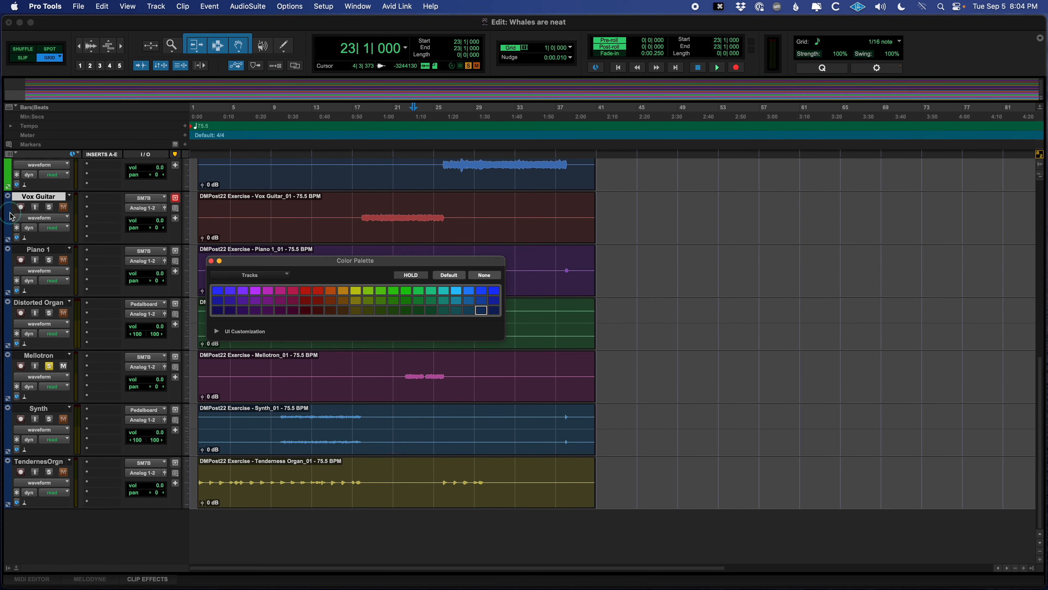
{"action": "left_click", "coordinate": [419, 291]}
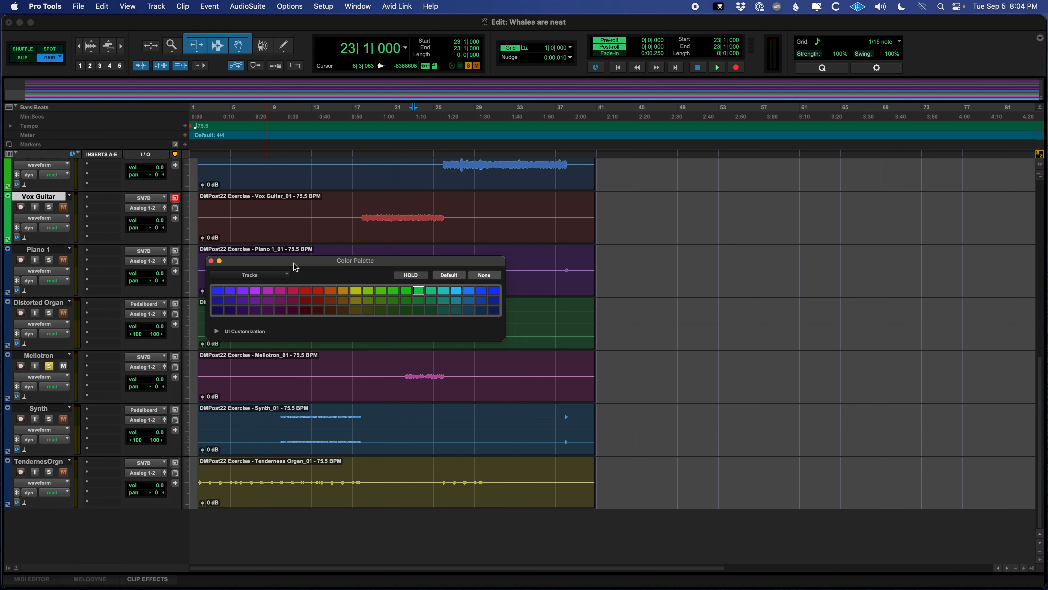
{"action": "left_click", "coordinate": [211, 261]}
Recolor the Rockin Guitar track with the same bluish green as Vox Guitar.
{"action": "scroll", "coordinate": [403, 366], "scroll_direction": "up", "scroll_amount": 5}
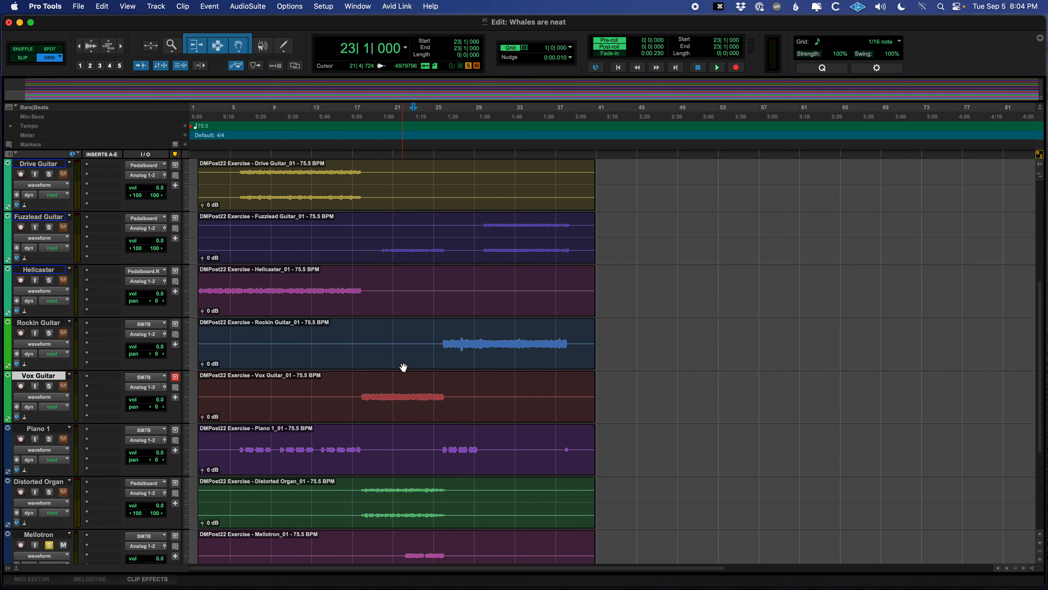
{"action": "scroll", "coordinate": [402, 366], "scroll_direction": "down", "scroll_amount": 3}
{"action": "scroll", "coordinate": [402, 366], "scroll_direction": "down", "scroll_amount": 3}
{"action": "scroll", "coordinate": [402, 363], "scroll_direction": "up", "scroll_amount": 4}
{"action": "double_click", "coordinate": [9, 339]}
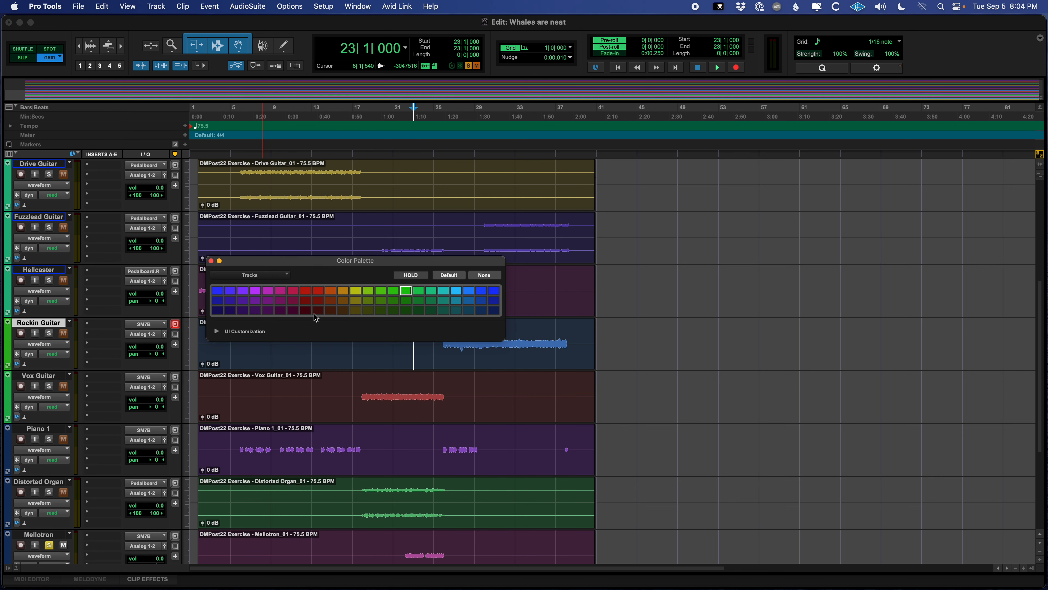
{"action": "left_click", "coordinate": [419, 293]}
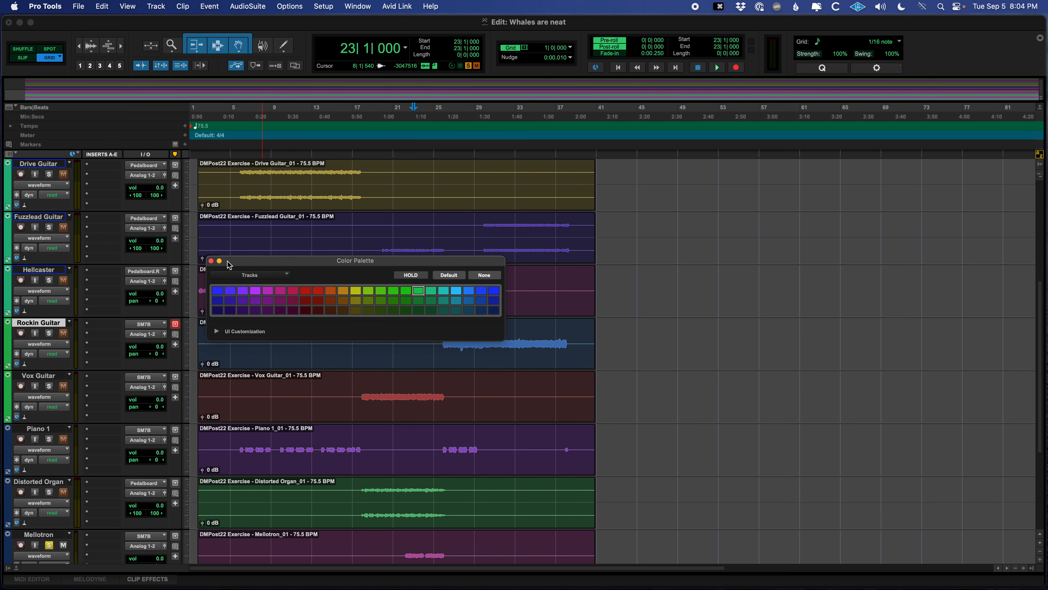
Close the color palette and save the session.
{"action": "left_click", "coordinate": [211, 260]}
{"action": "left_click", "coordinate": [347, 334]}
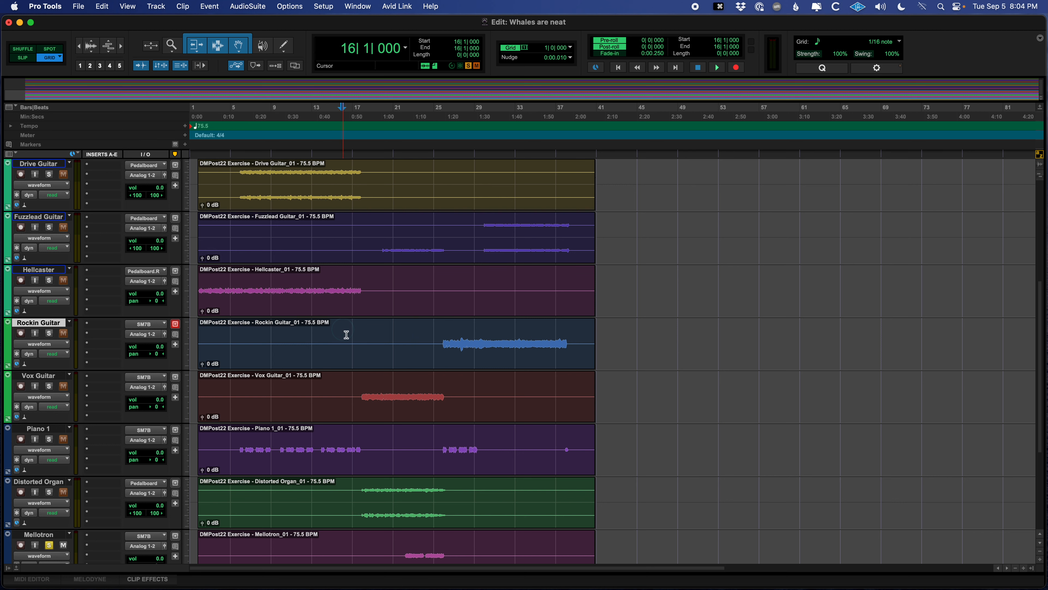
{"action": "key", "text": "super+s"}
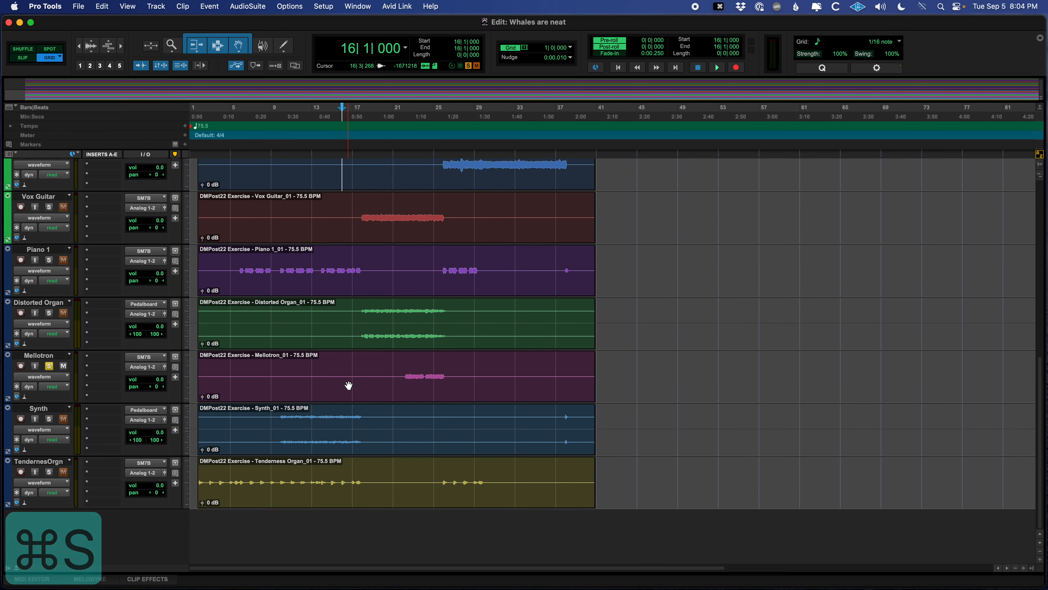
Turn off the Mellotron track's solo and move the TendernesOrgn track directly below Distorted Organ.
{"action": "scroll", "coordinate": [348, 383], "scroll_direction": "down", "scroll_amount": 4}
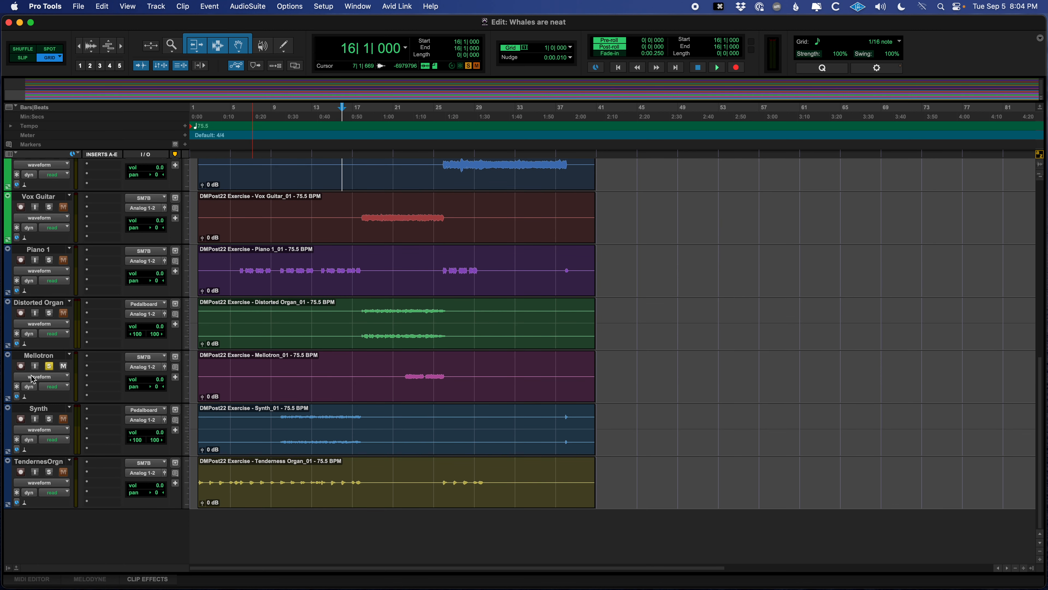
{"action": "left_click", "coordinate": [51, 367]}
{"action": "left_click_drag", "start_coordinate": [39, 461], "coordinate": [20, 355]}
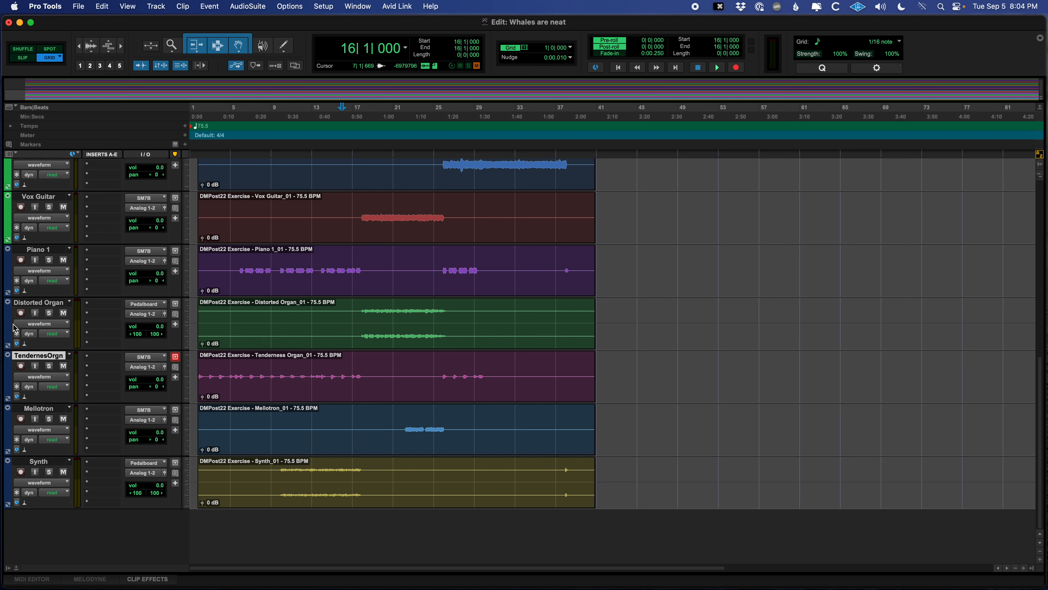
Select the Distorted Organ and TendernesOrgn tracks and color both bright orange.
{"action": "left_click", "coordinate": [53, 302]}
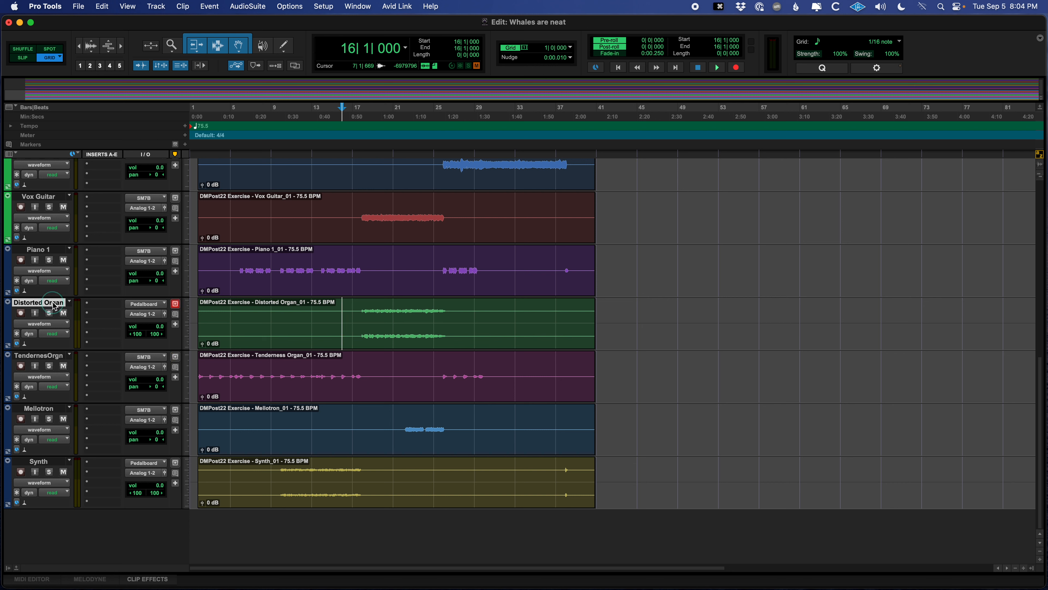
{"action": "left_click", "coordinate": [44, 358], "text": "shift"}
{"action": "double_click", "coordinate": [9, 315]}
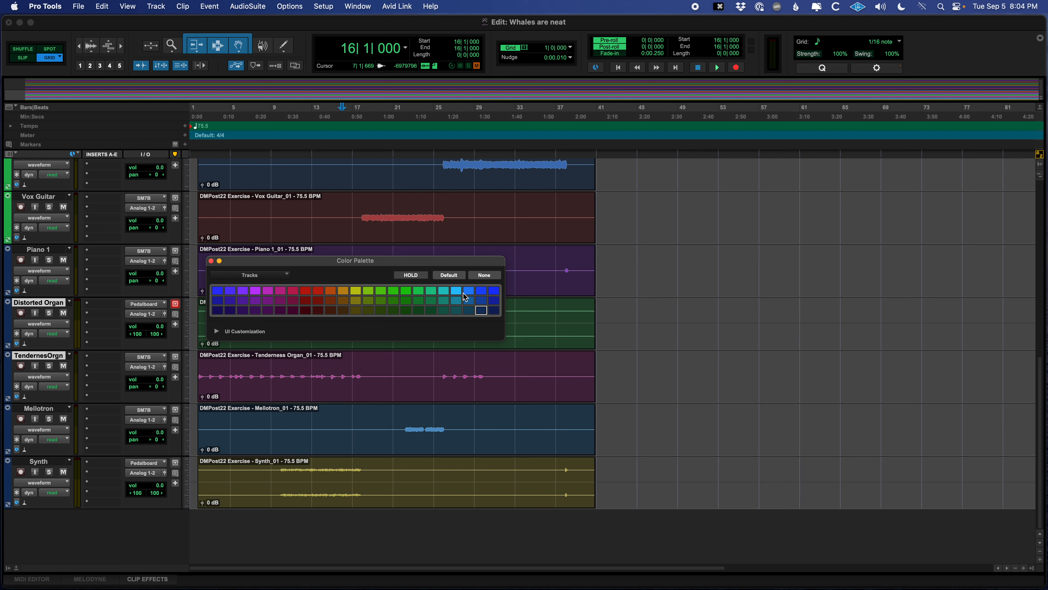
{"action": "left_click", "coordinate": [457, 292]}
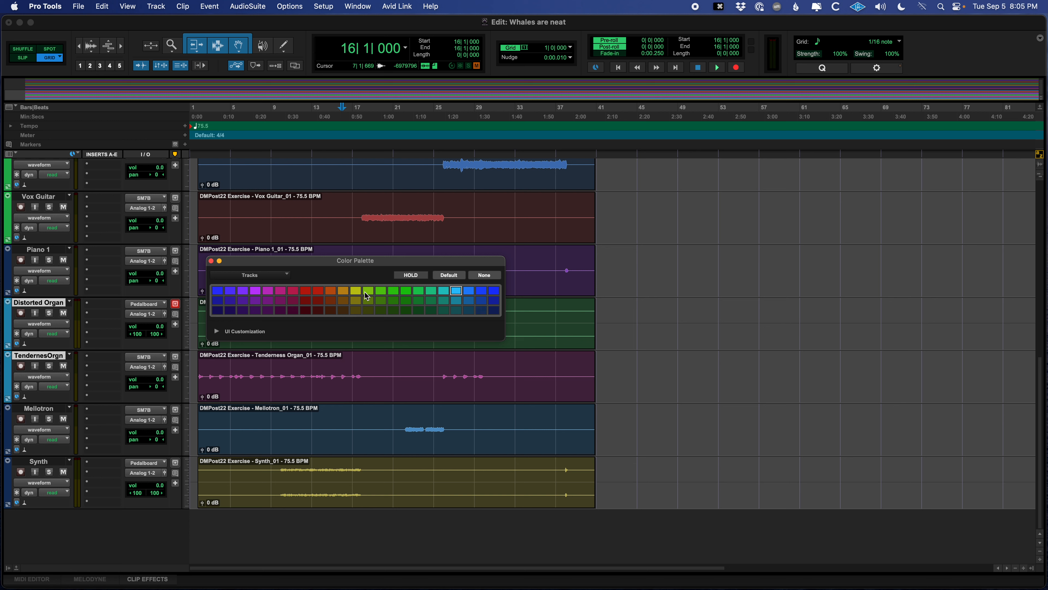
{"action": "left_click", "coordinate": [343, 290]}
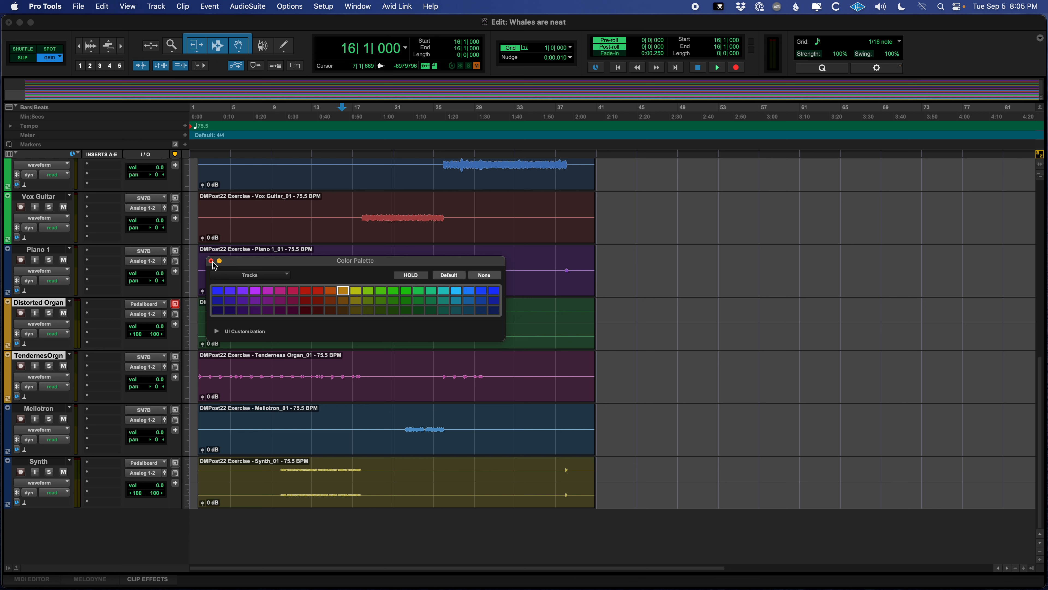
{"action": "left_click", "coordinate": [211, 260]}
Color the Piano 1 track medium blue-violet.
{"action": "double_click", "coordinate": [9, 268]}
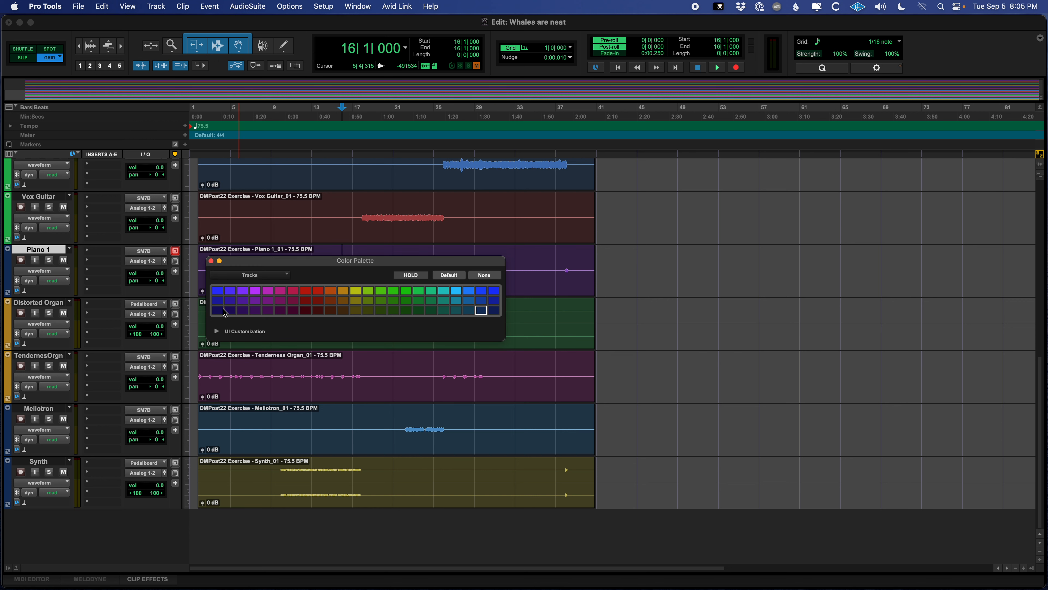
{"action": "left_click", "coordinate": [230, 301]}
{"action": "left_click", "coordinate": [211, 260]}
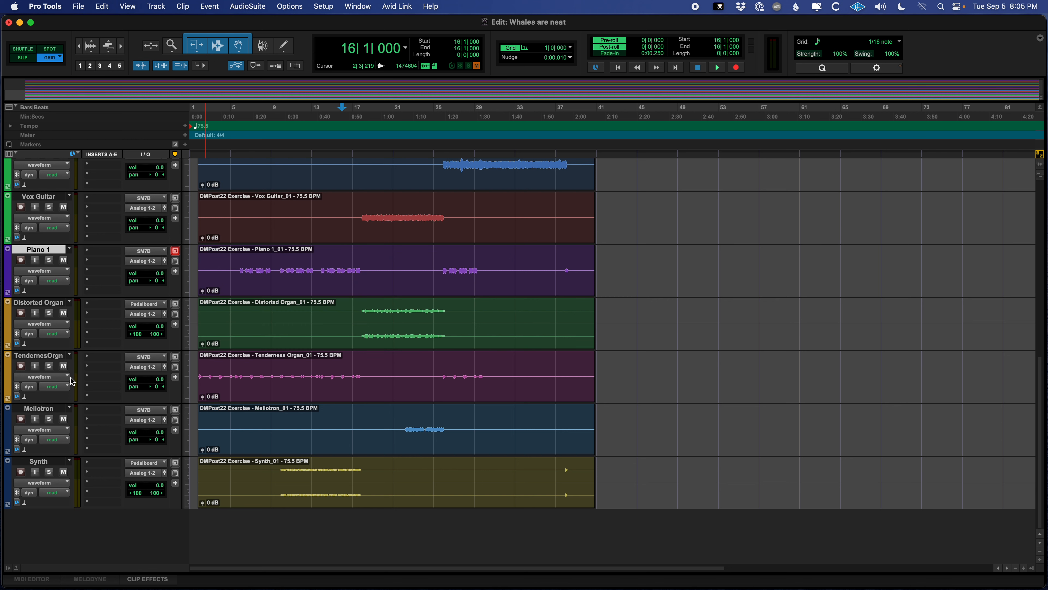
Solo the Mellotron track and briefly audition it at bar 23.
{"action": "left_click", "coordinate": [42, 410]}
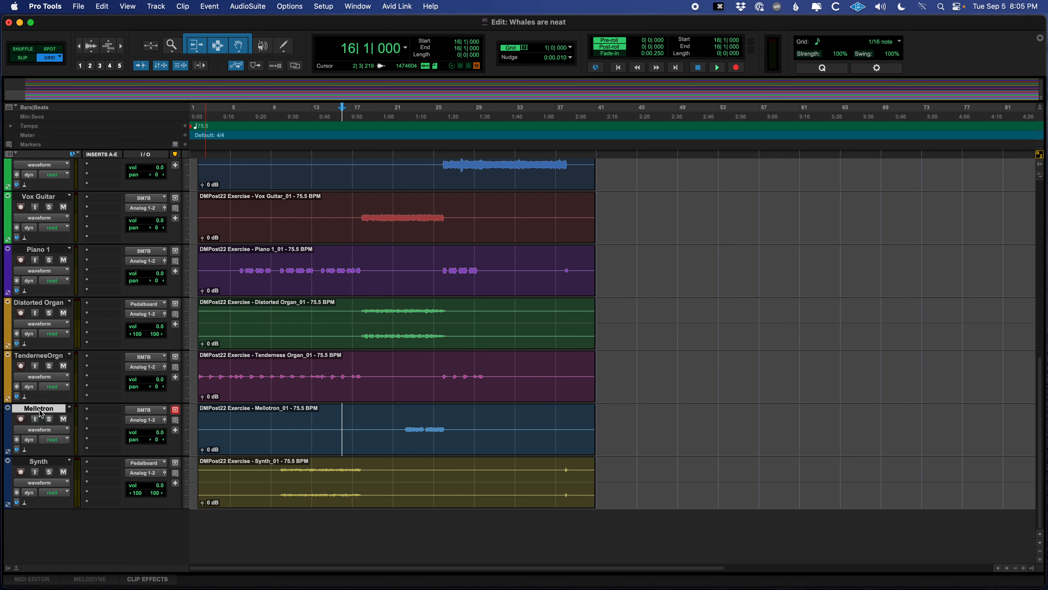
{"action": "left_click", "coordinate": [54, 457], "text": "shift"}
{"action": "left_click", "coordinate": [405, 422]}
{"action": "left_click", "coordinate": [411, 425]}
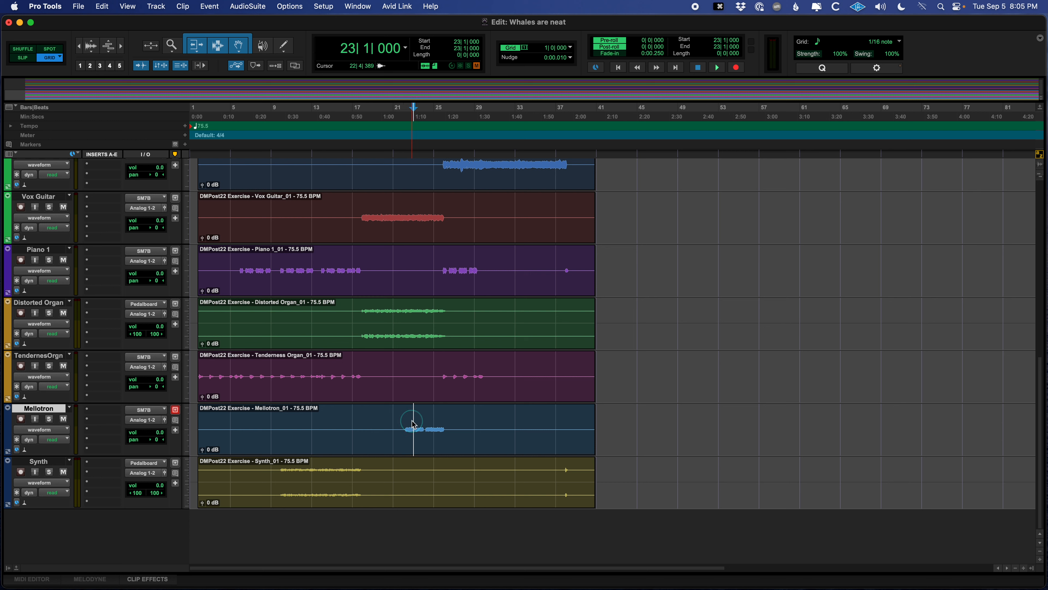
{"action": "key", "text": "shift+s"}
{"action": "key", "text": "space"}
{"action": "key", "text": "space"}
Switch the solo to the Synth track and briefly audition it from bar 13.
{"action": "left_click", "coordinate": [313, 466]}
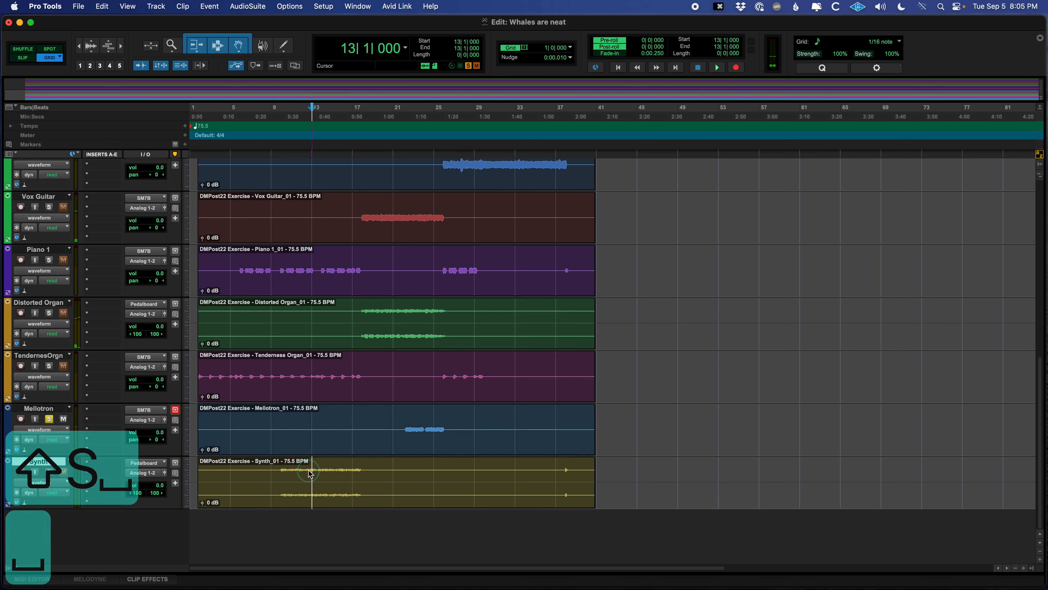
{"action": "key", "text": "shift+s"}
{"action": "key", "text": "space"}
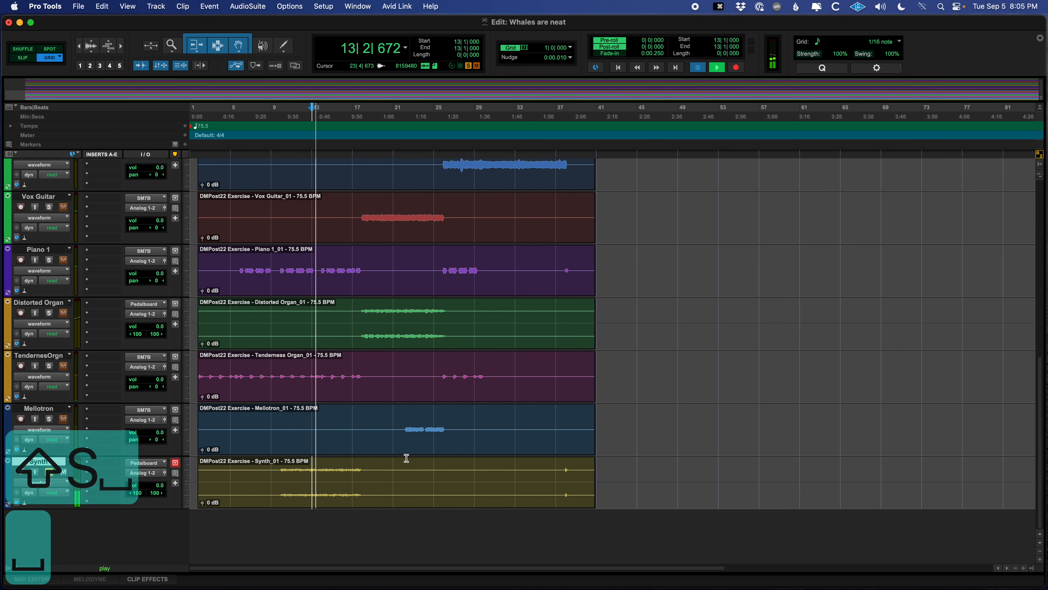
{"action": "key", "text": "space"}
Select the Mellotron and Synth tracks together and color both bright purple.
{"action": "left_click", "coordinate": [37, 409], "text": "shift"}
{"action": "double_click", "coordinate": [9, 428]}
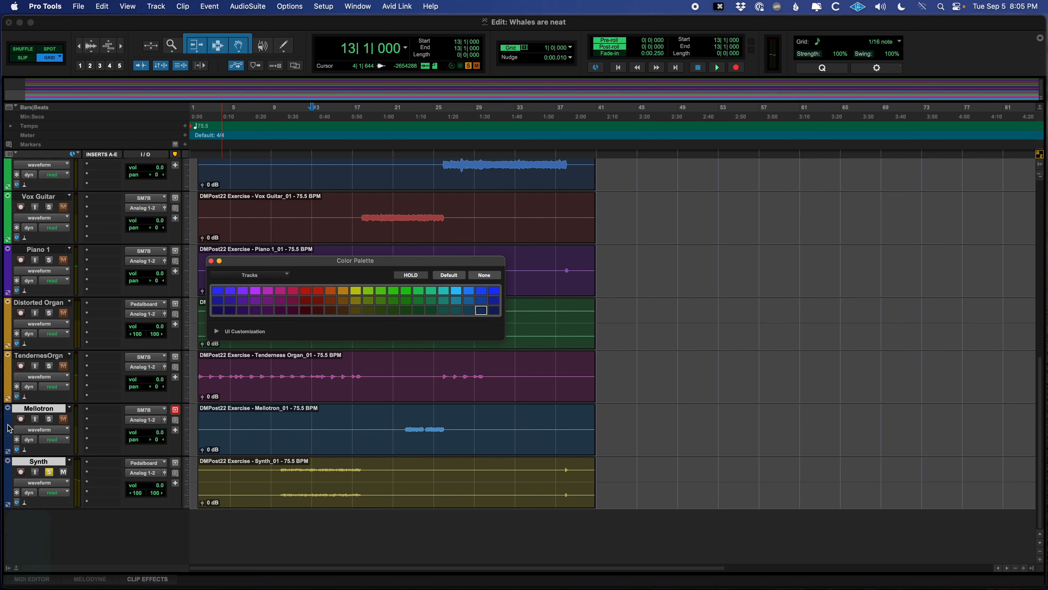
{"action": "left_click", "coordinate": [255, 297]}
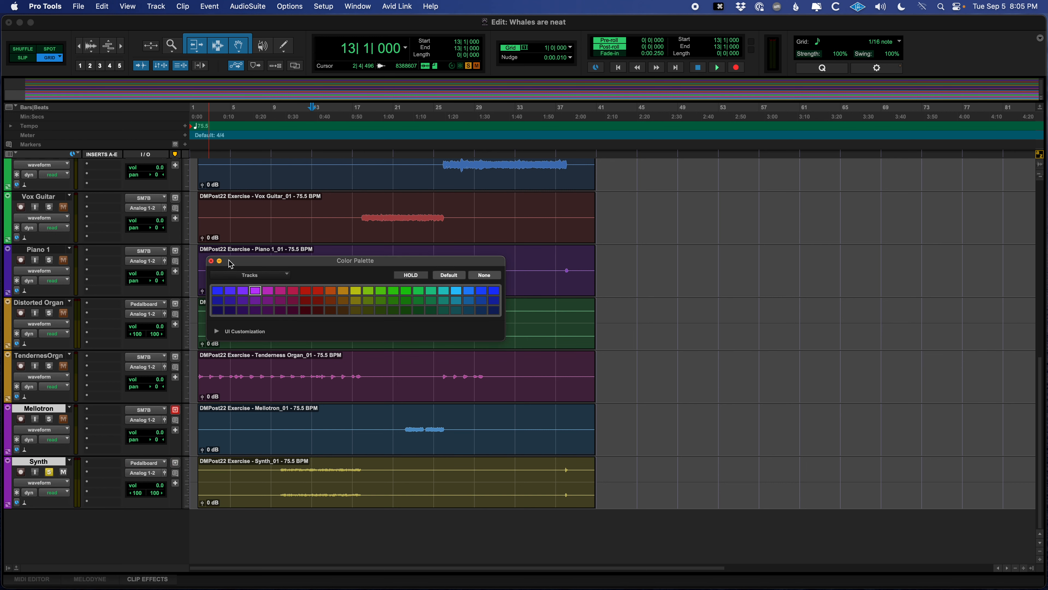
{"action": "left_click", "coordinate": [211, 260]}
Turn off the Synth track's solo and save the session.
{"action": "scroll", "coordinate": [33, 444], "scroll_direction": "up", "scroll_amount": 10}
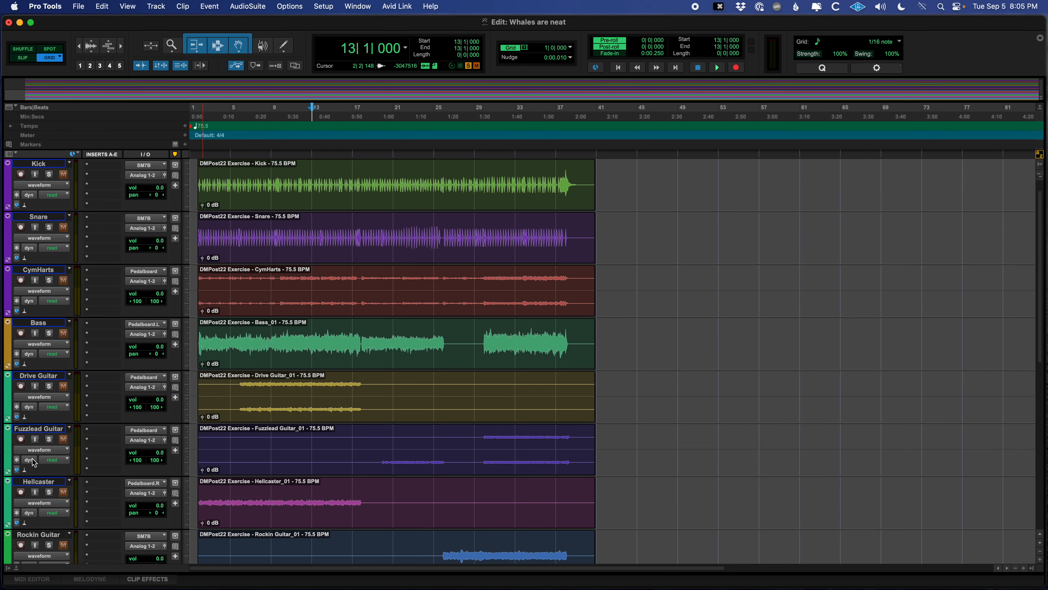
{"action": "scroll", "coordinate": [47, 350], "scroll_direction": "down", "scroll_amount": 10}
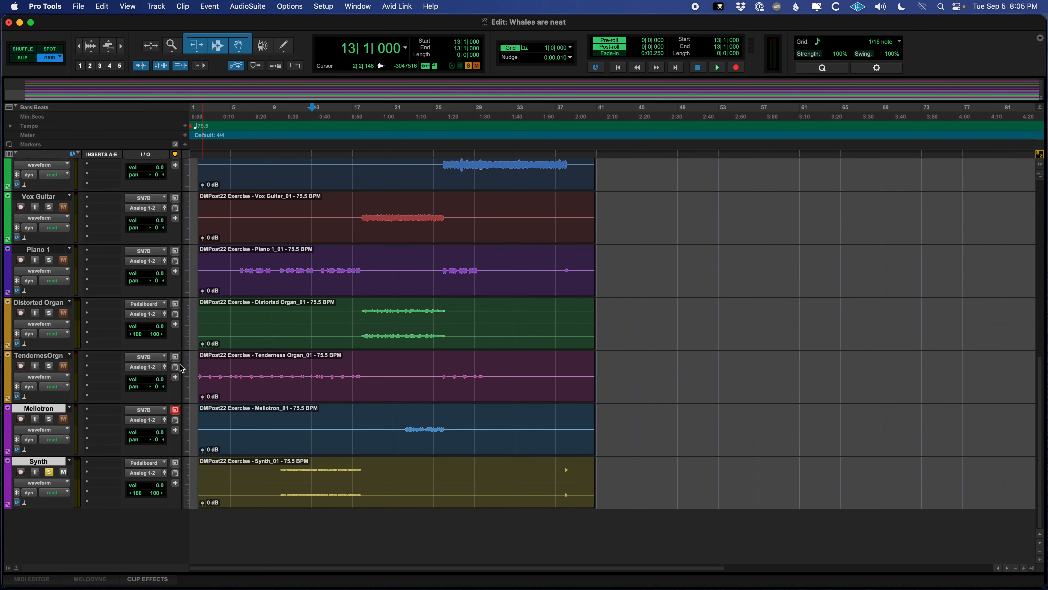
{"action": "key", "text": "shift+s"}
{"action": "key", "text": "shift+s"}
{"action": "left_click", "coordinate": [271, 421]}
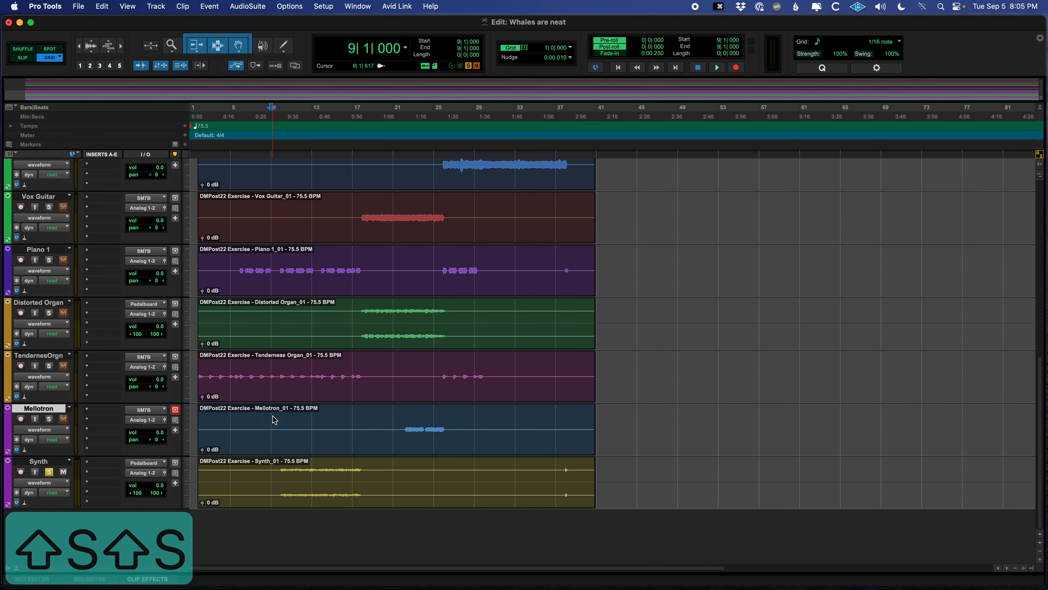
{"action": "left_click", "coordinate": [48, 472]}
{"action": "left_click", "coordinate": [261, 420]}
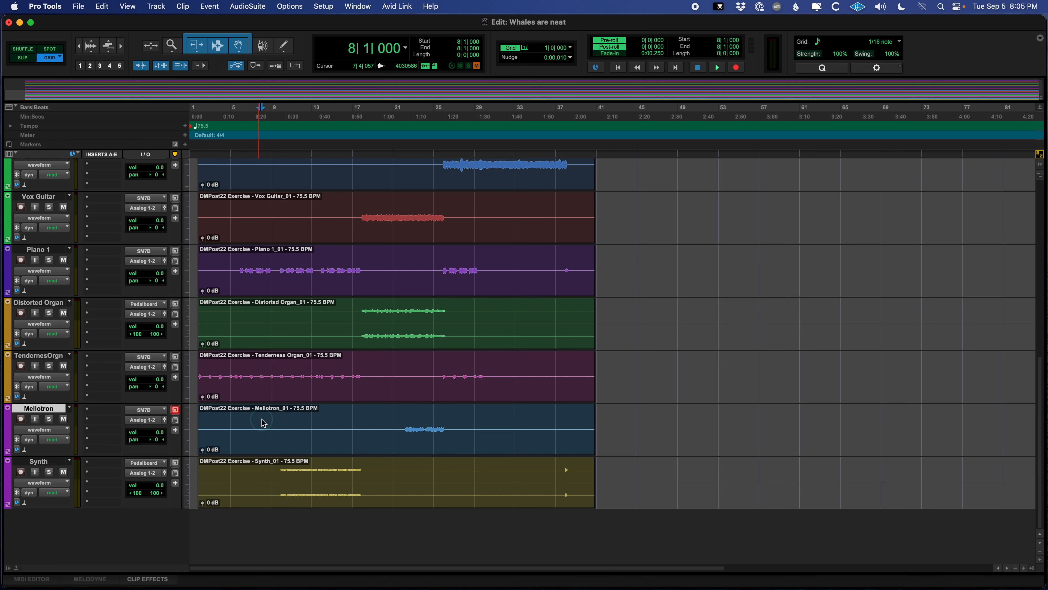
{"action": "key", "text": "super+s"}
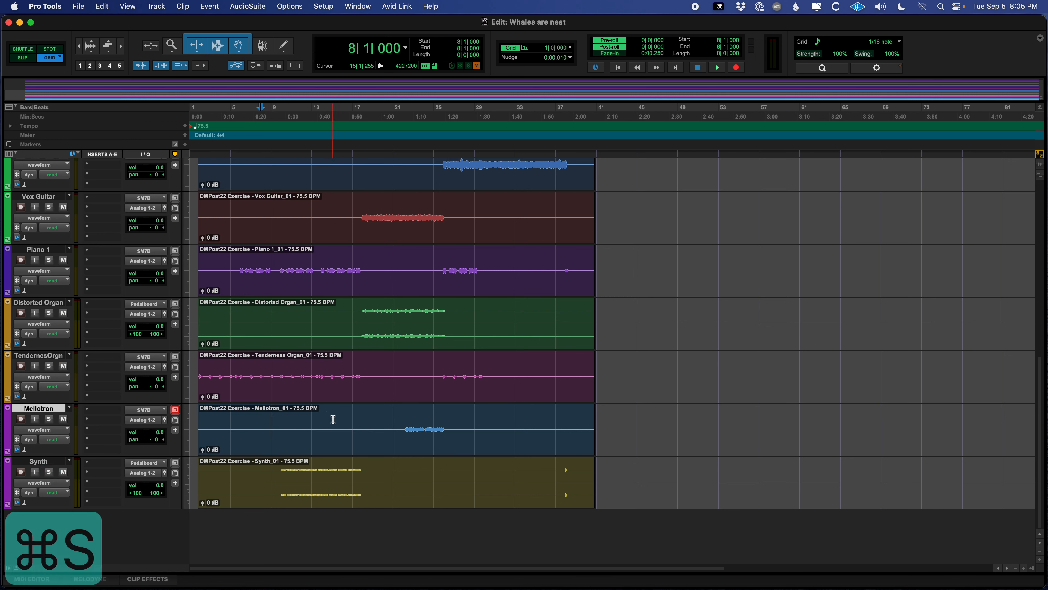
{"action": "left_click", "coordinate": [252, 479]}
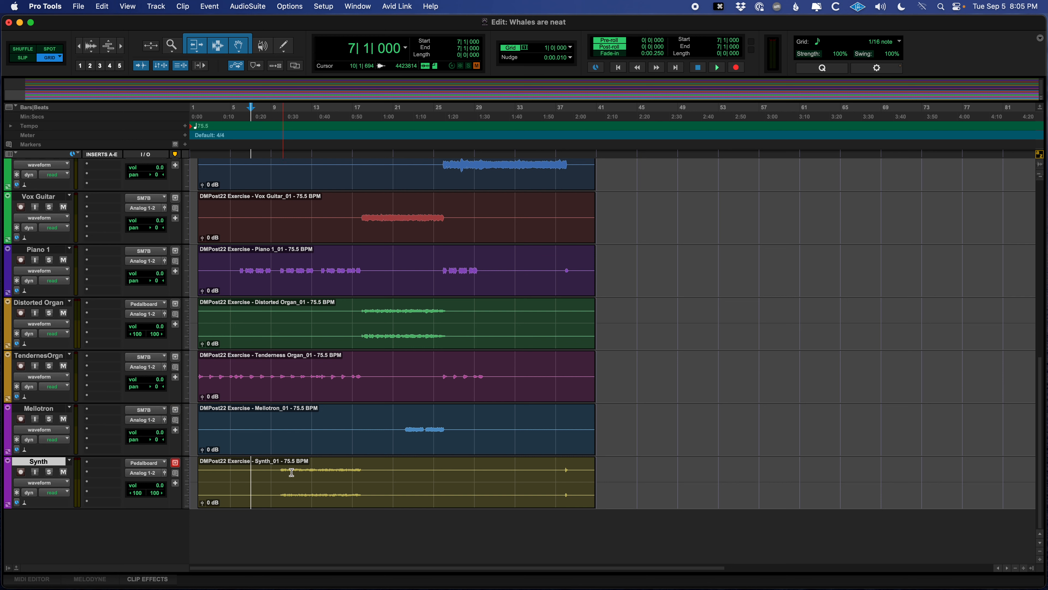
{"action": "left_click_drag", "start_coordinate": [291, 472], "coordinate": [487, 472]}
{"action": "left_click", "coordinate": [485, 472]}
Set the default clip color coding to Track Color in the display preferences and apply it.
{"action": "scroll", "coordinate": [368, 454], "scroll_direction": "up", "scroll_amount": 10}
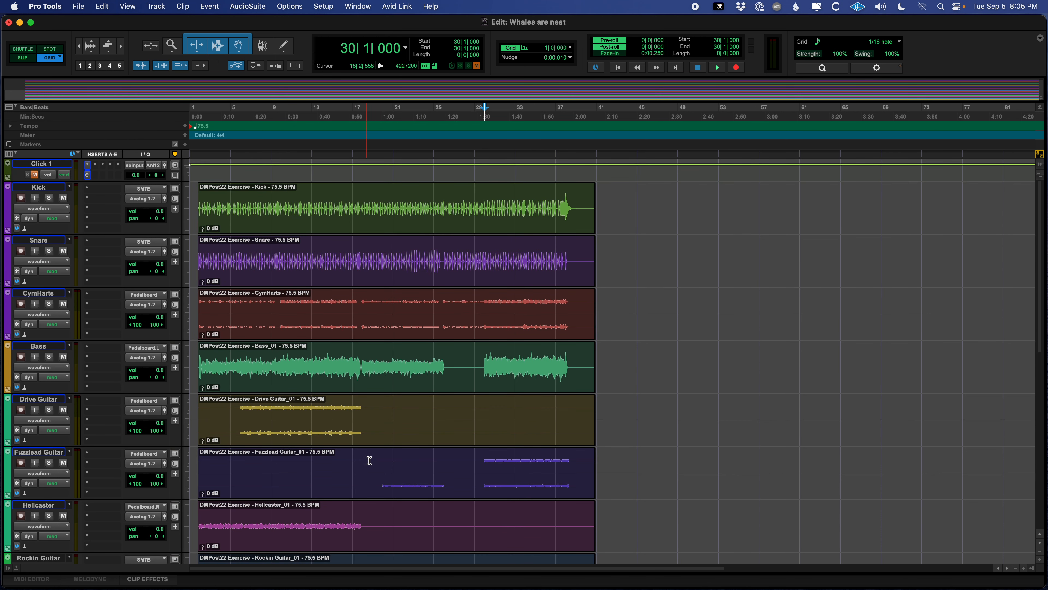
{"action": "left_click", "coordinate": [34, 7]}
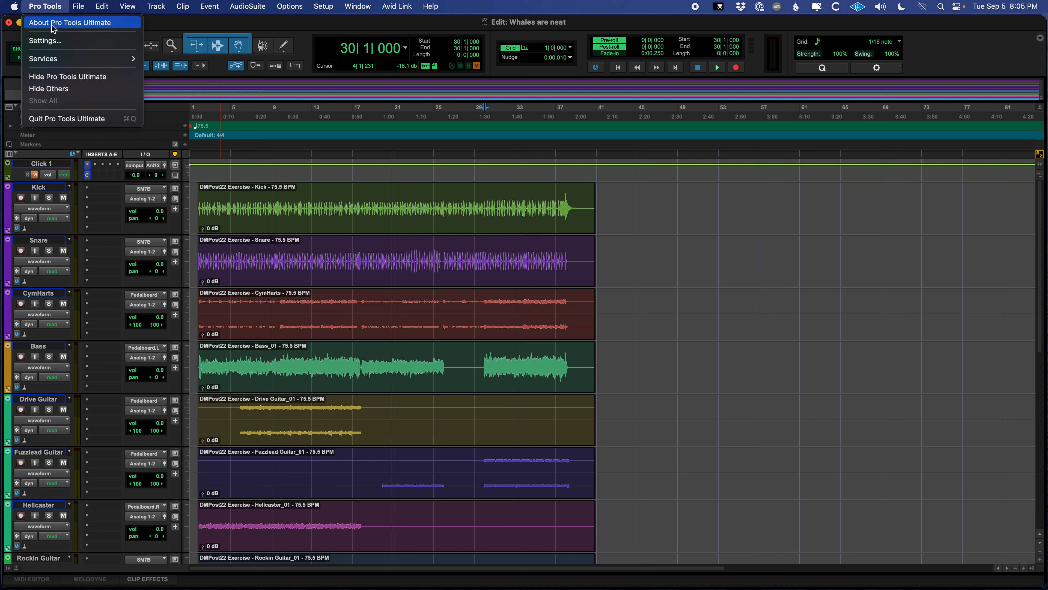
{"action": "left_click", "coordinate": [49, 41]}
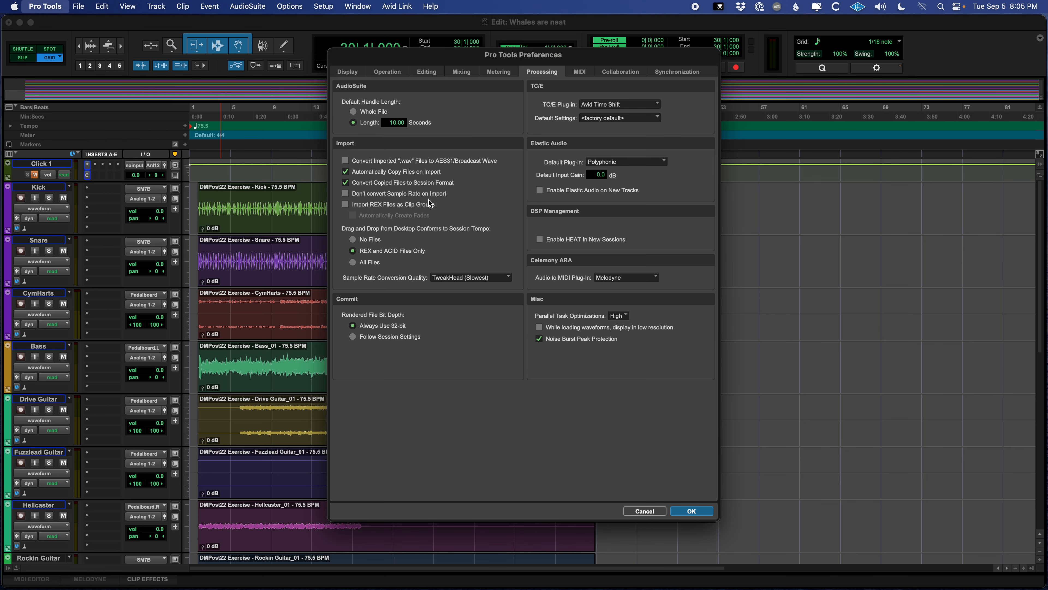
{"action": "left_click", "coordinate": [348, 73]}
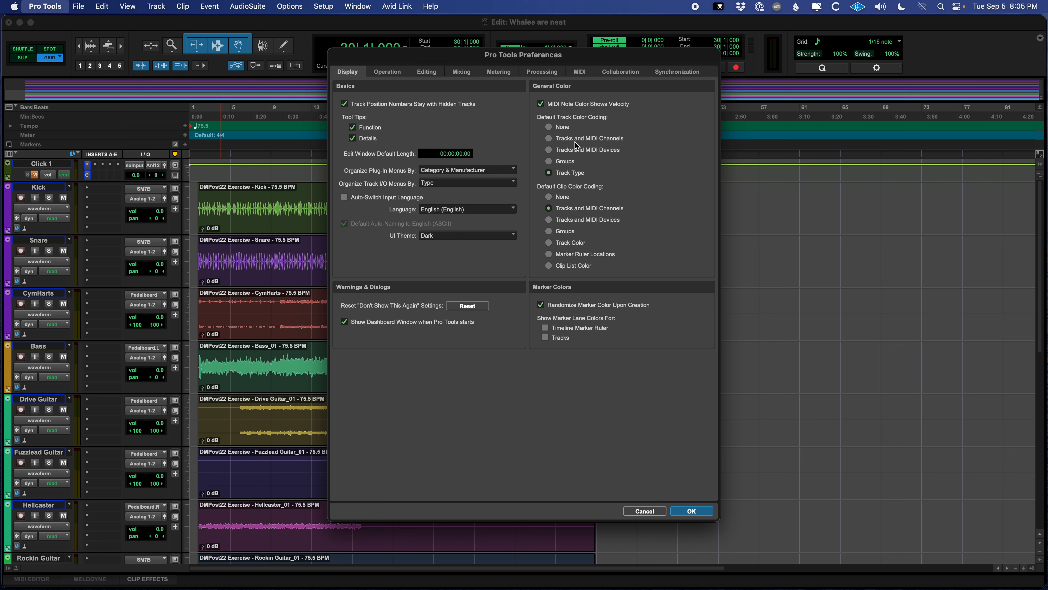
{"action": "left_click", "coordinate": [550, 244]}
{"action": "left_click", "coordinate": [692, 511]}
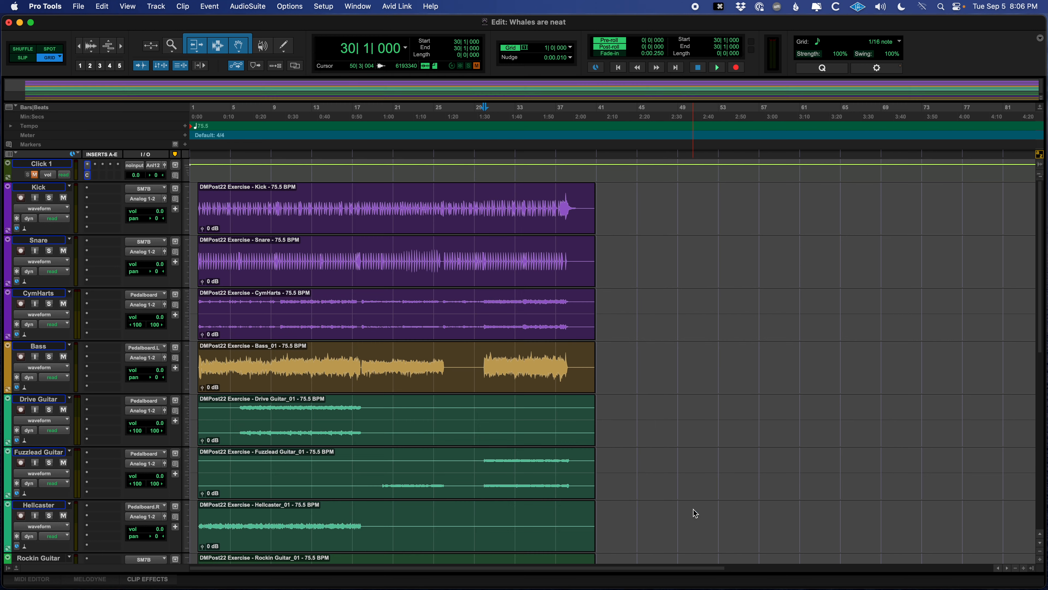
Check the clip colors across all the tracks and save the session.
{"action": "scroll", "coordinate": [449, 452], "scroll_direction": "down", "scroll_amount": 10}
{"action": "scroll", "coordinate": [449, 454], "scroll_direction": "up", "scroll_amount": 10}
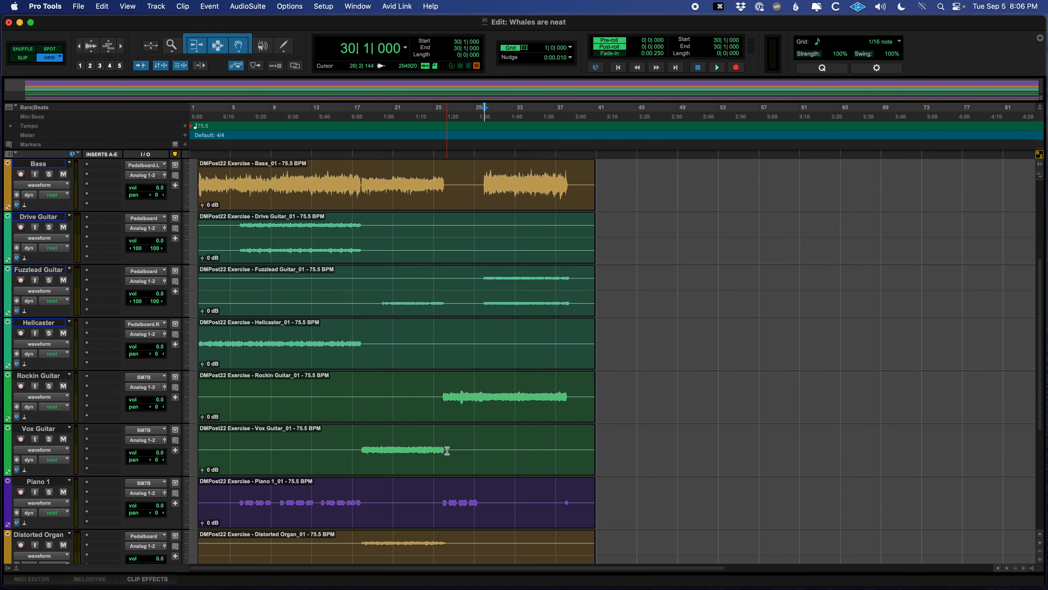
{"action": "left_click", "coordinate": [372, 258]}
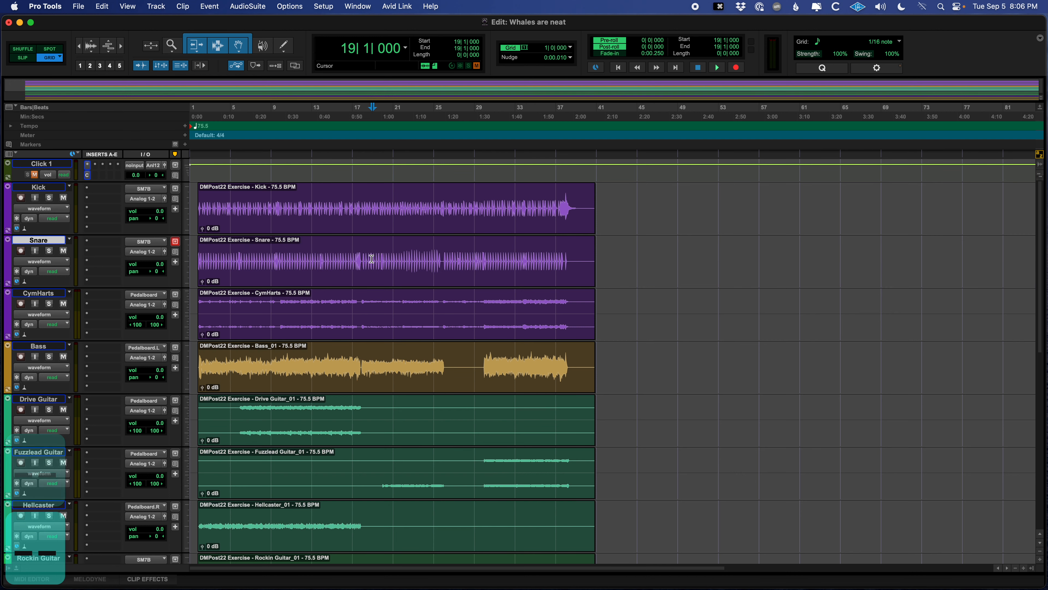
{"action": "key", "text": "super+s"}
Fit the whole song in the timeline, play it from bar 15, and unmute the Click 1 track during playback.
{"action": "key", "text": "r"}
{"action": "key", "text": "r"}
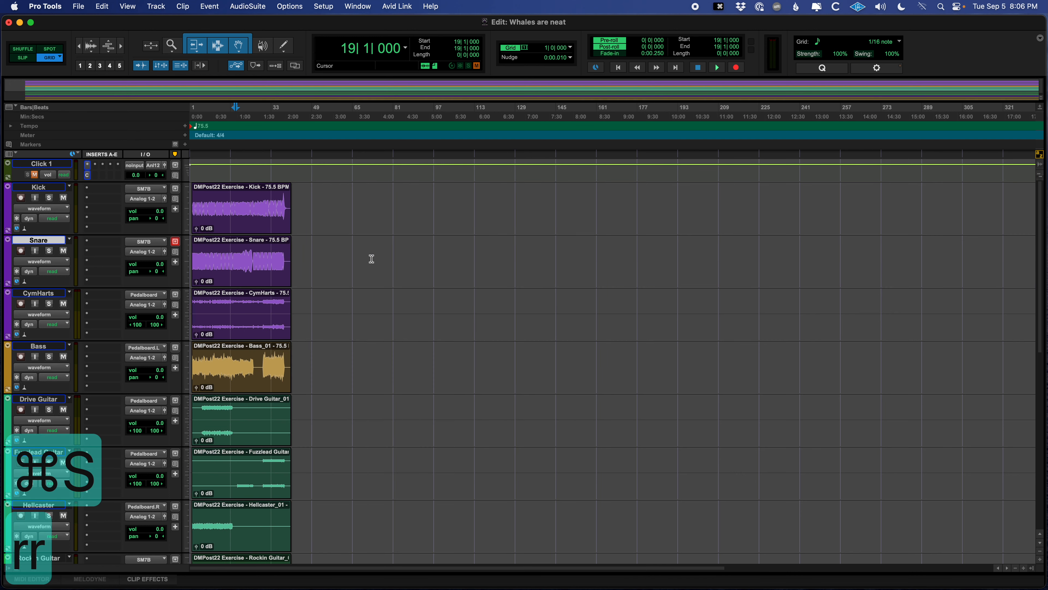
{"action": "key", "text": "t"}
{"action": "key", "text": "t"}
{"action": "key", "text": "t"}
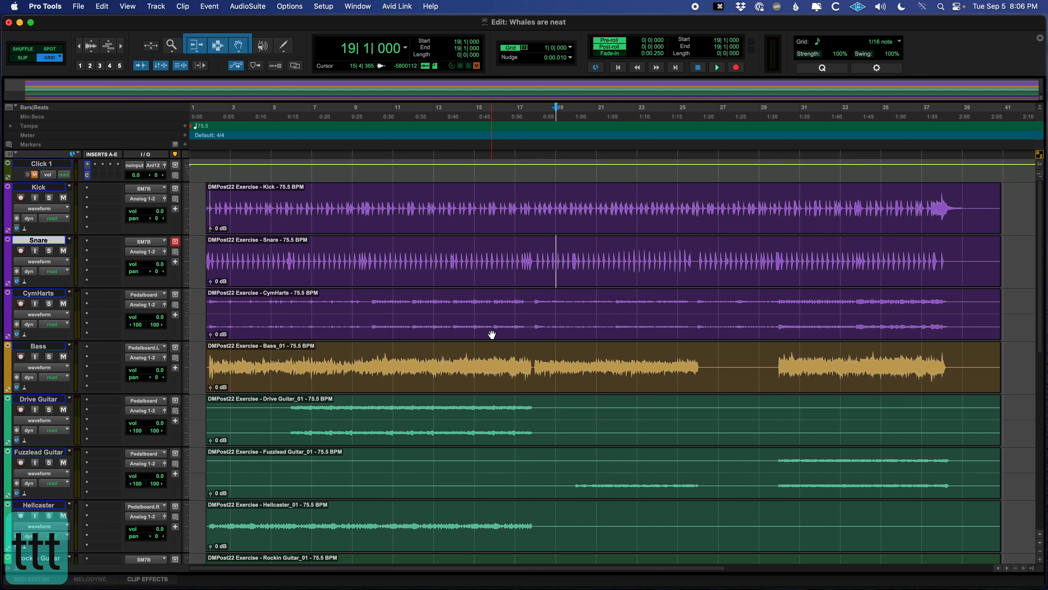
{"action": "left_click", "coordinate": [467, 206]}
{"action": "key", "text": "space"}
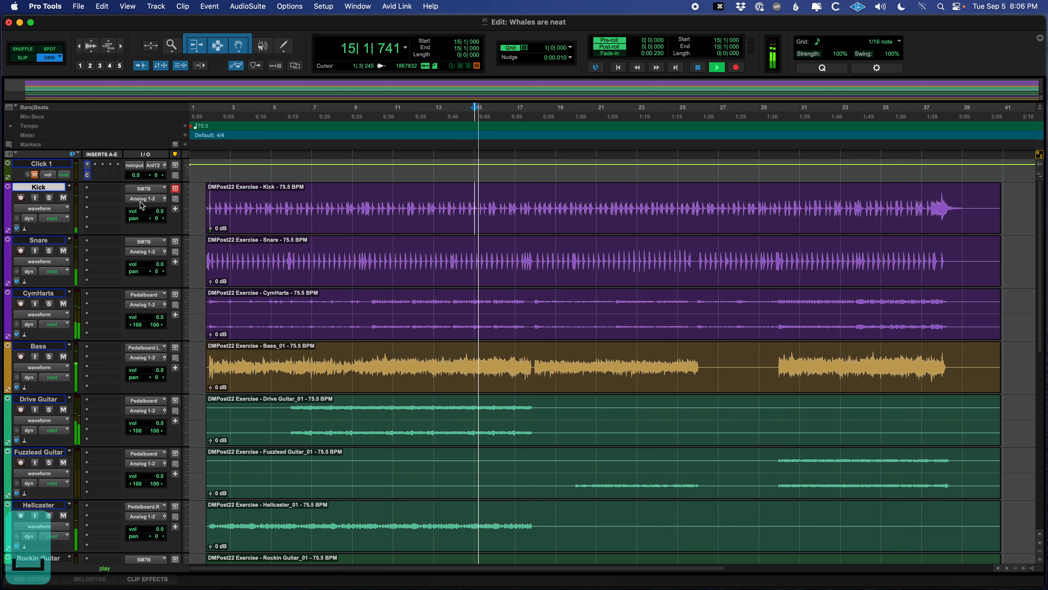
{"action": "left_click", "coordinate": [35, 175]}
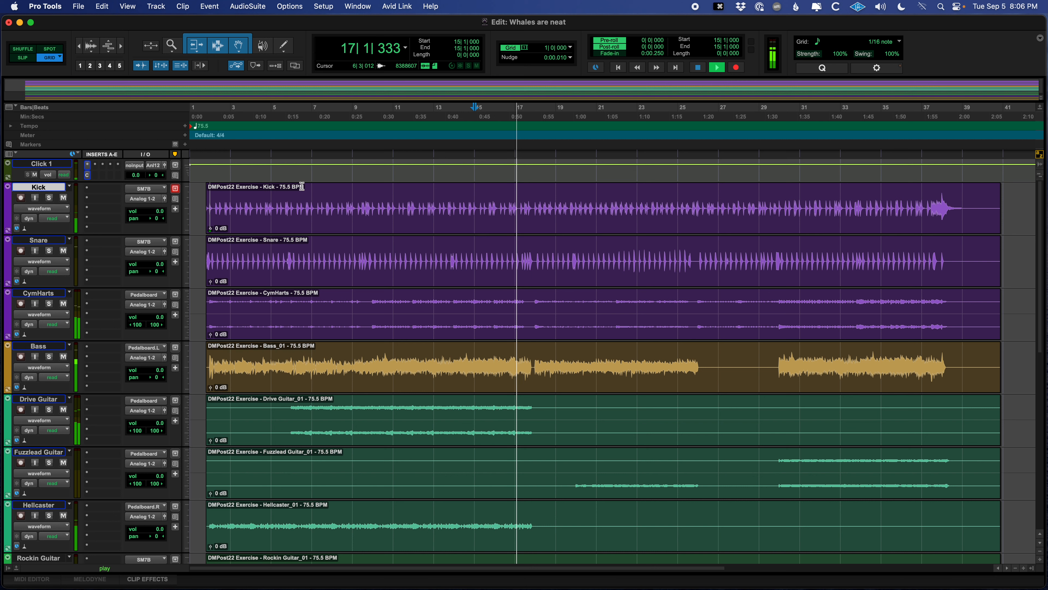
{"action": "key", "text": "space"}
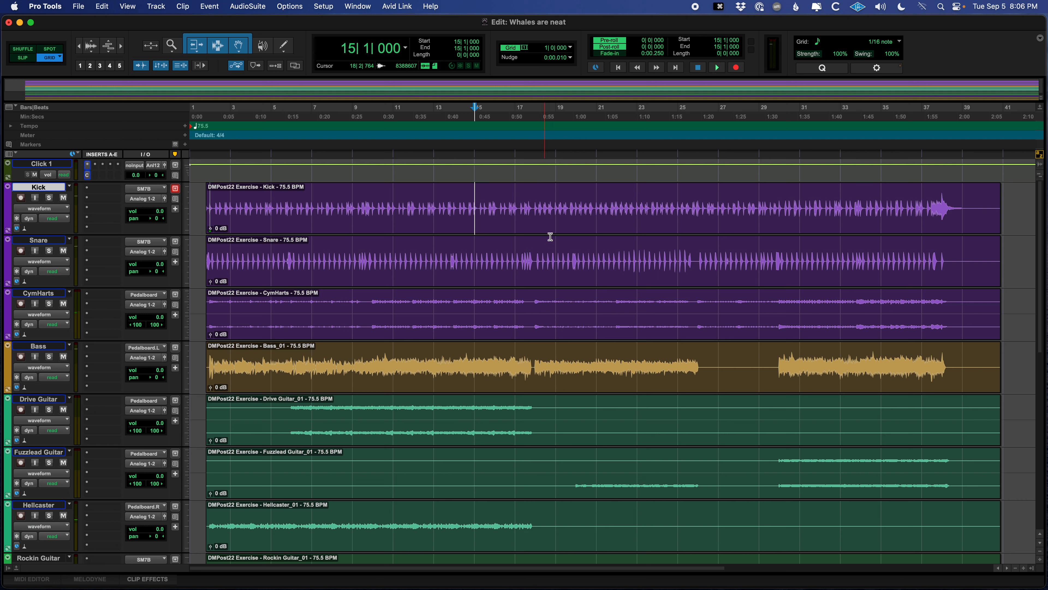
Select the whole Kick clip to check its extent, and move the edit cursor to bar 39 and back to bar 16 on the CymHarts track.
{"action": "left_click", "coordinate": [556, 230]}
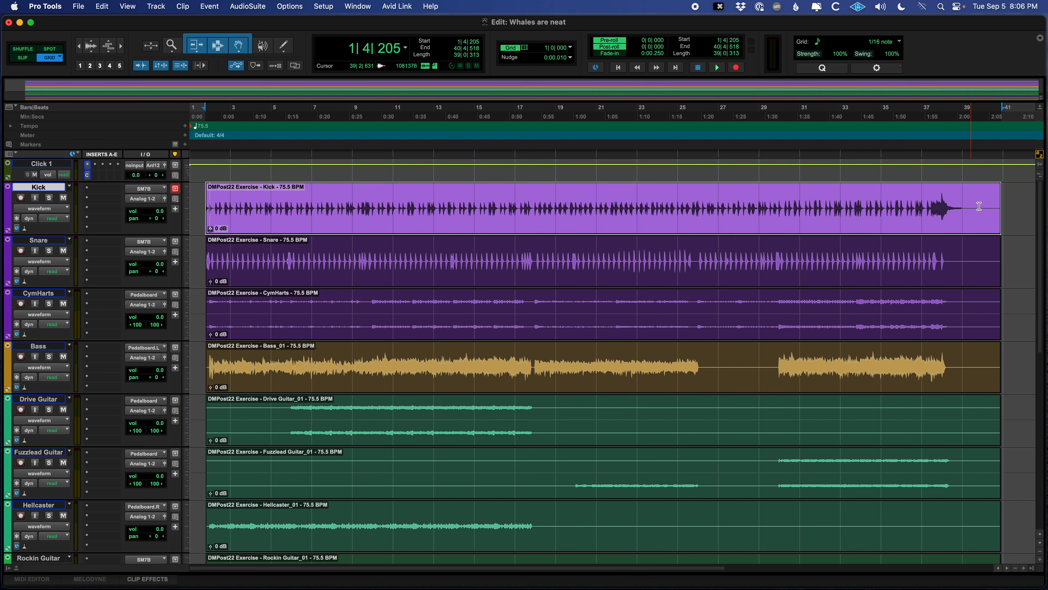
{"action": "left_click", "coordinate": [965, 200]}
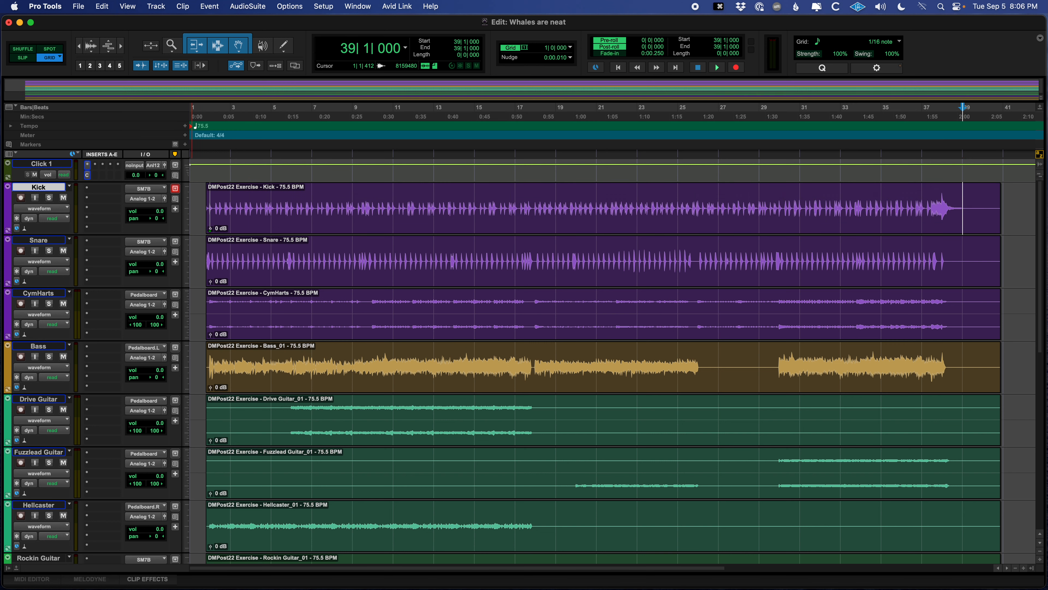
{"action": "left_click", "coordinate": [490, 299]}
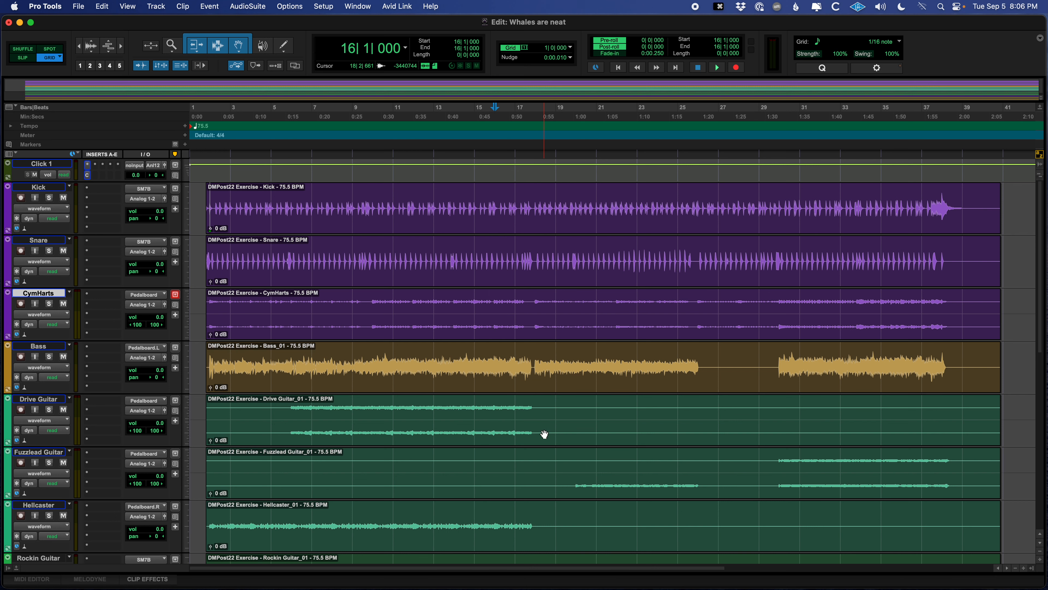
Look over all the tracks down to Synth, place the edit cursor at bar 18 on the CymHarts track, and save the session.
{"action": "scroll", "coordinate": [544, 433], "scroll_direction": "down", "scroll_amount": 5}
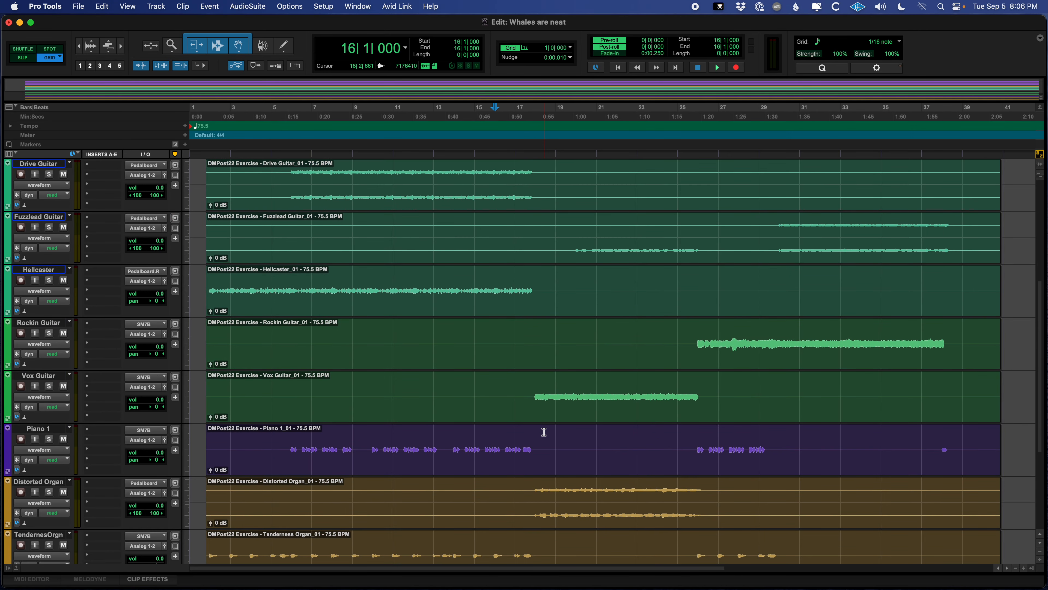
{"action": "scroll", "coordinate": [545, 432], "scroll_direction": "up", "scroll_amount": 5}
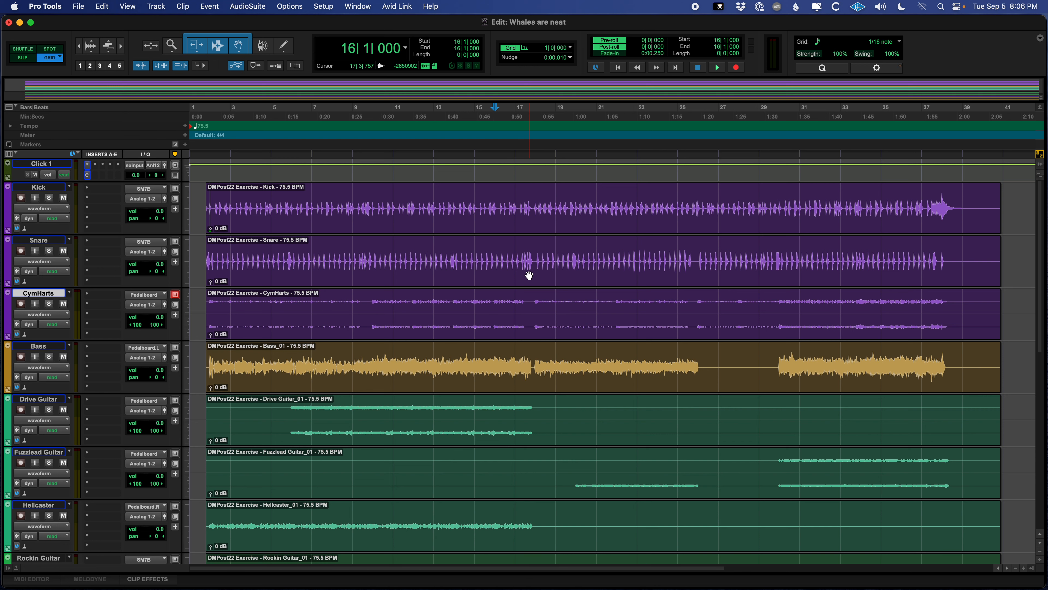
{"action": "scroll", "coordinate": [545, 400], "scroll_direction": "down", "scroll_amount": 6}
{"action": "scroll", "coordinate": [545, 402], "scroll_direction": "down", "scroll_amount": 3}
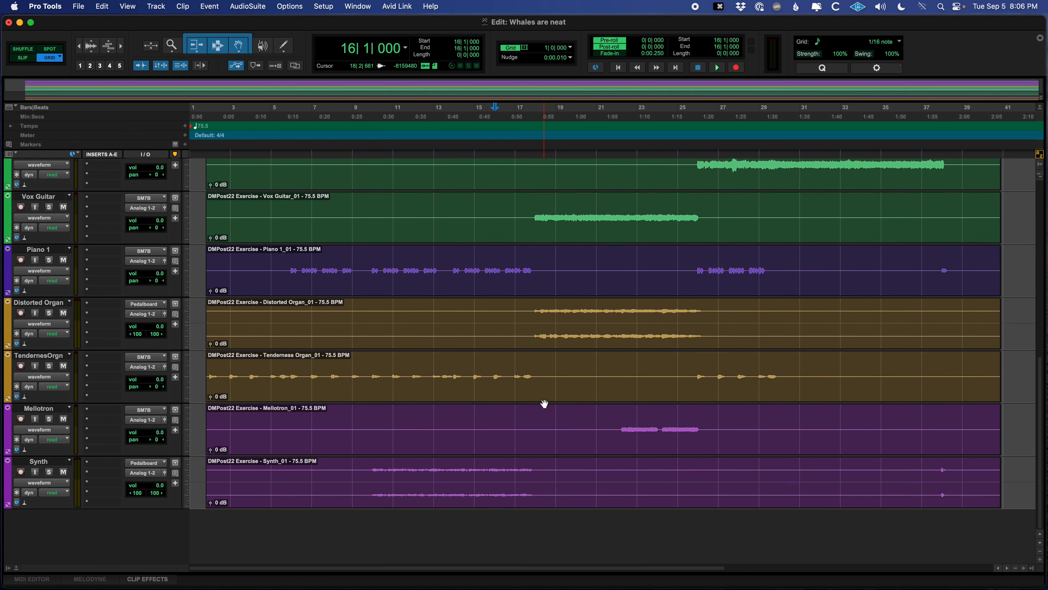
{"action": "scroll", "coordinate": [545, 403], "scroll_direction": "up", "scroll_amount": 10}
{"action": "left_click", "coordinate": [538, 304]}
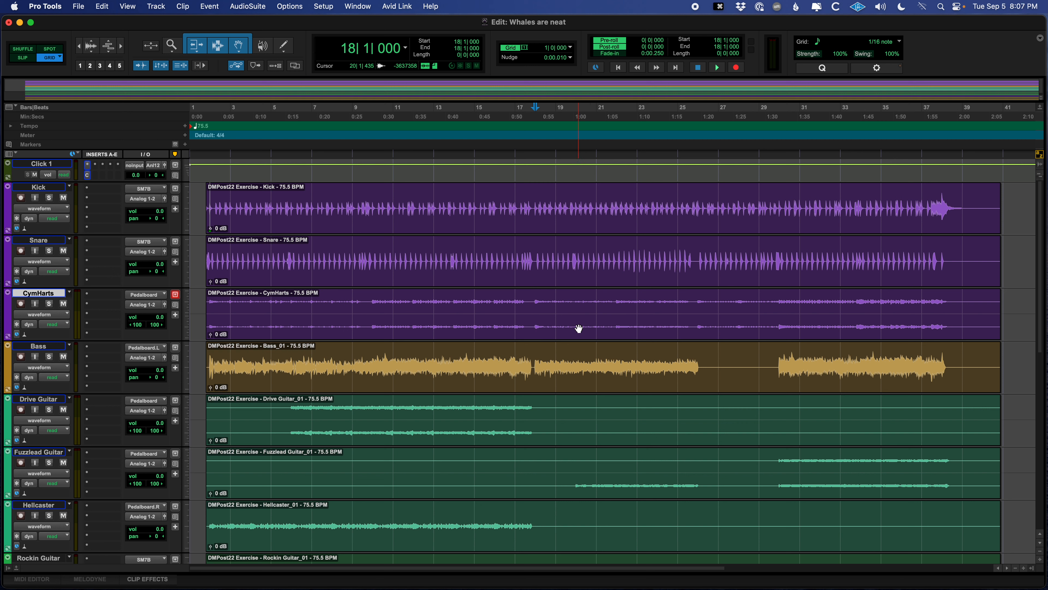
{"action": "key", "text": "super+s"}
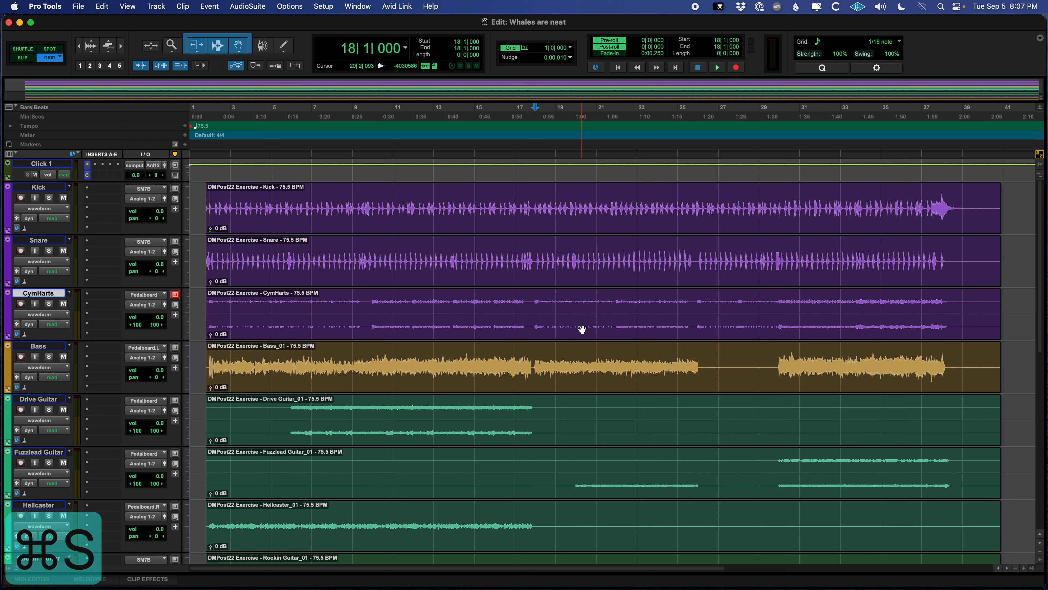